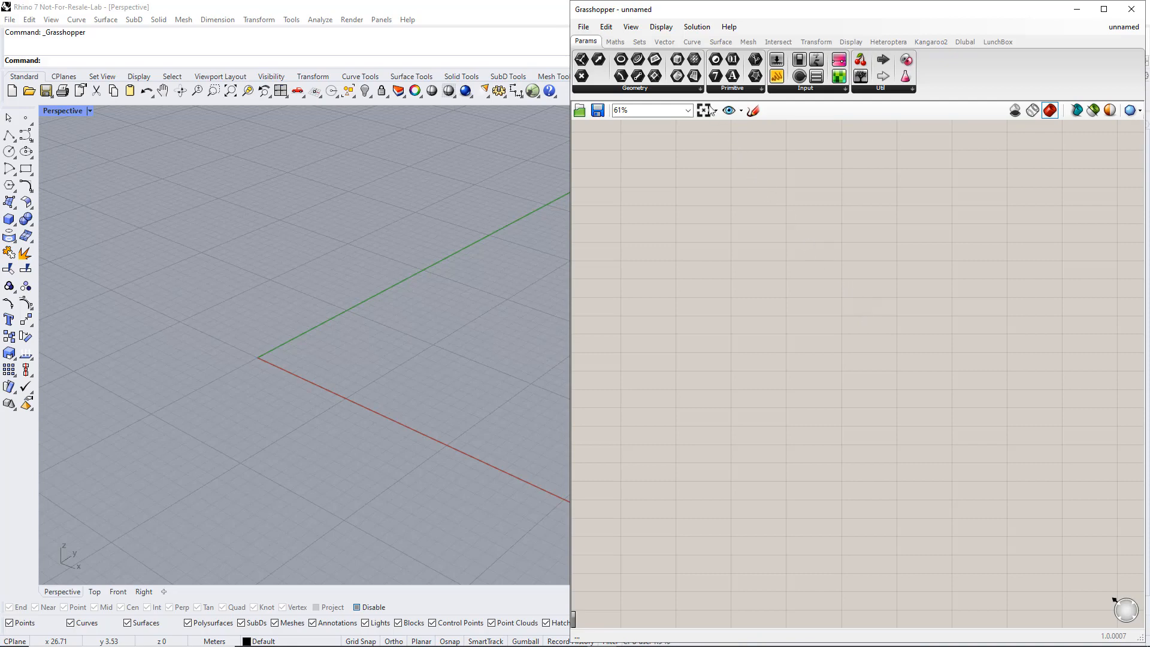
- Place a Construct Point component on the canvas and duplicate it twice, stacking the three copies vertically
left_click(664, 42)
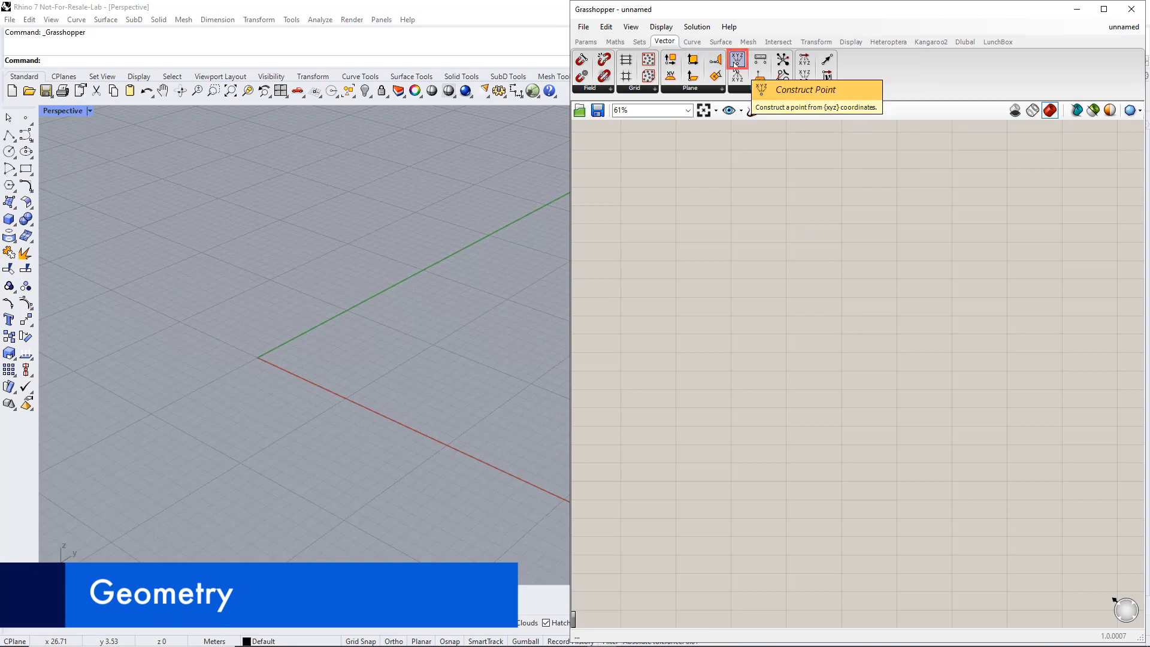
left_click_drag(735, 64, 825, 325)
left_click(825, 324)
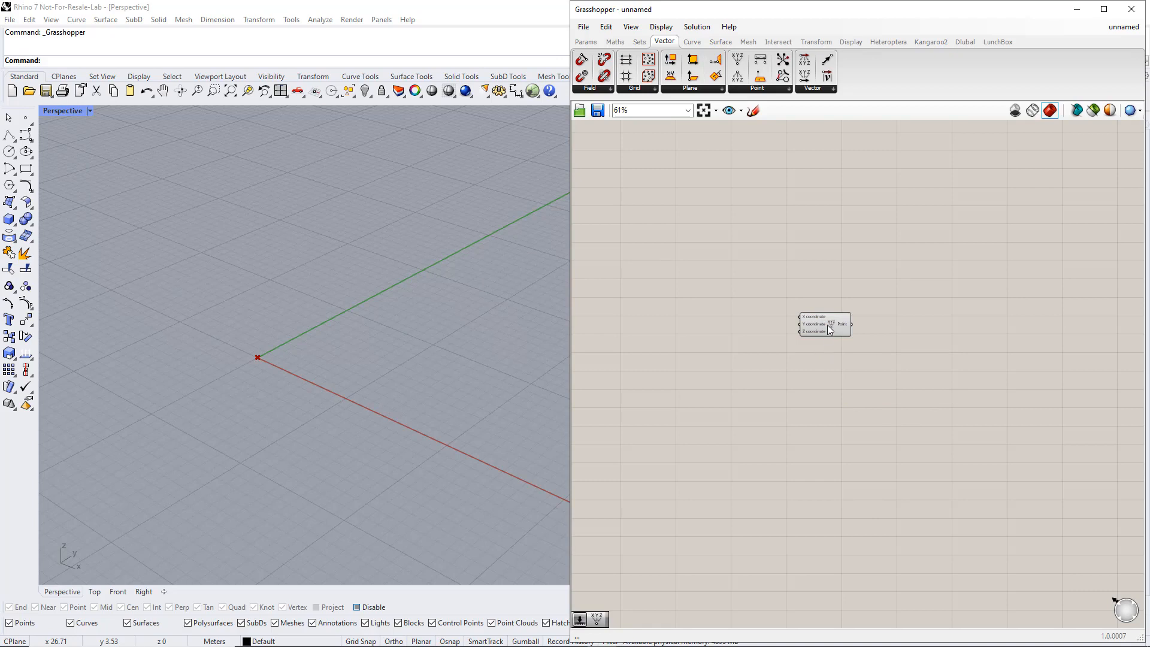
left_click(827, 324)
left_click_drag(828, 325, 828, 333, "alt")
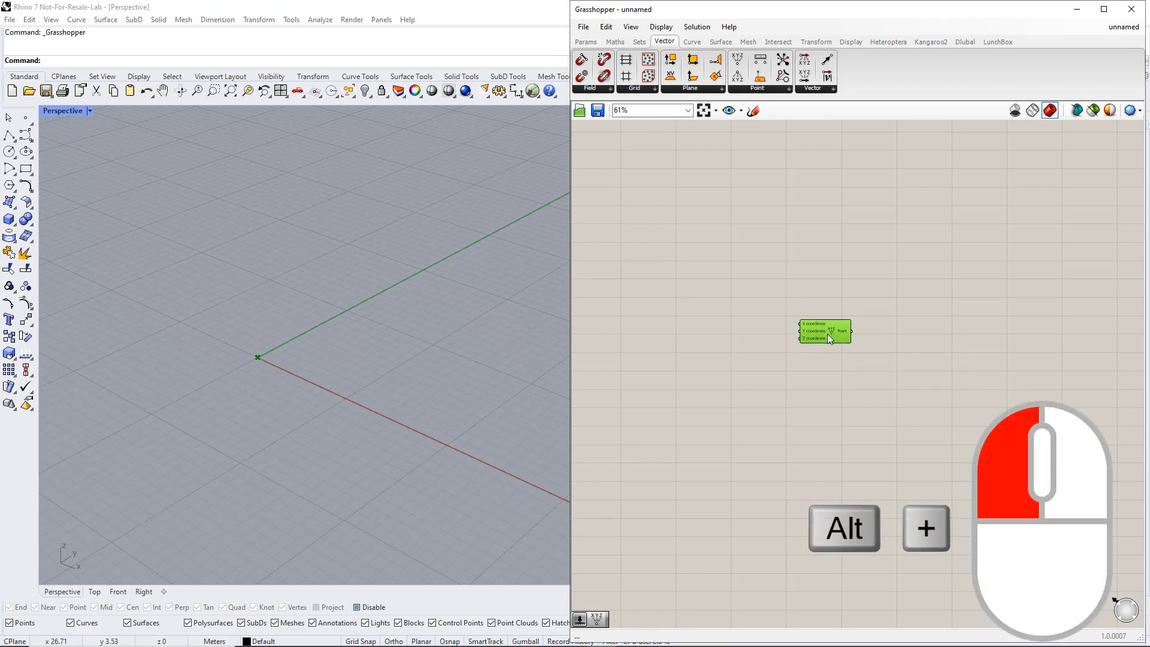
left_click_drag(828, 372, 828, 436, "alt")
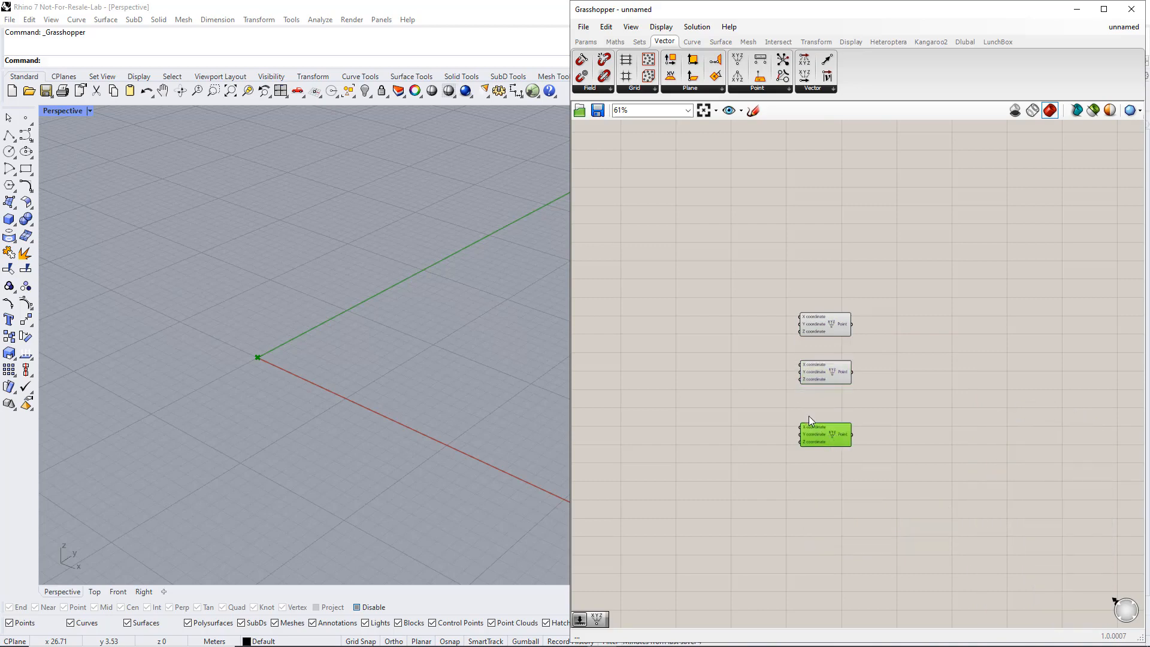
left_click(749, 376)
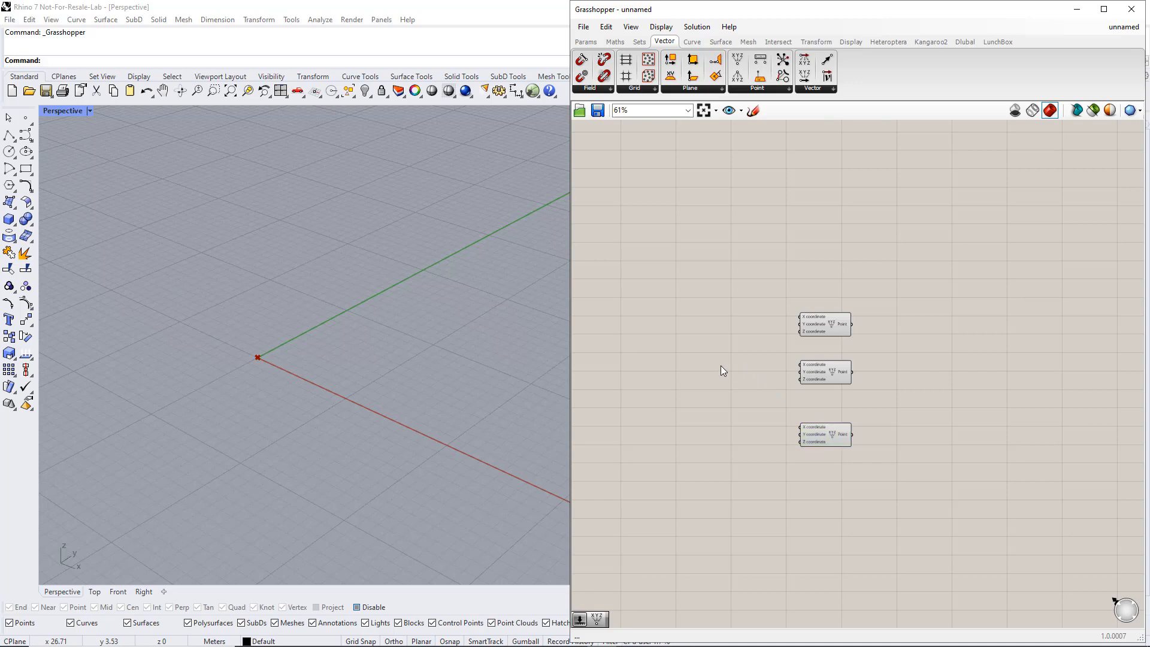
- Create a number slider with the range 1<20 and connect it to the middle point's X coordinate
double_click(720, 370)
type("1")
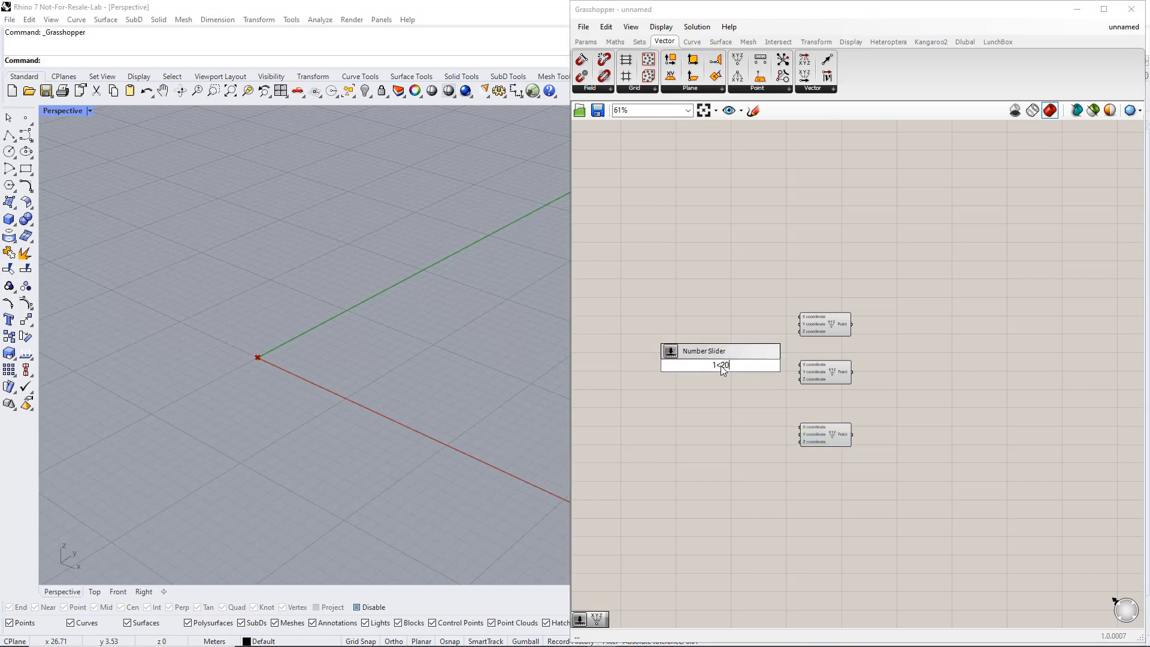
type("<20")
key("Return")
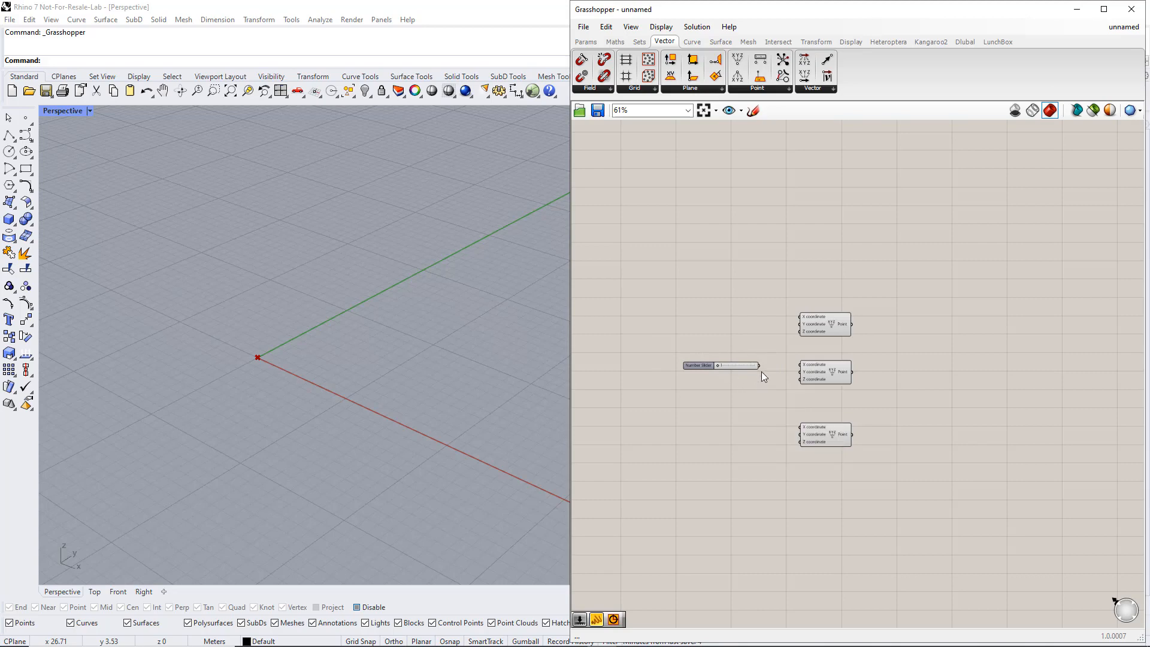
left_click_drag(777, 368, 719, 365)
- Rename the slider feeding the middle point as Width and set its value to 10
right_click(706, 364)
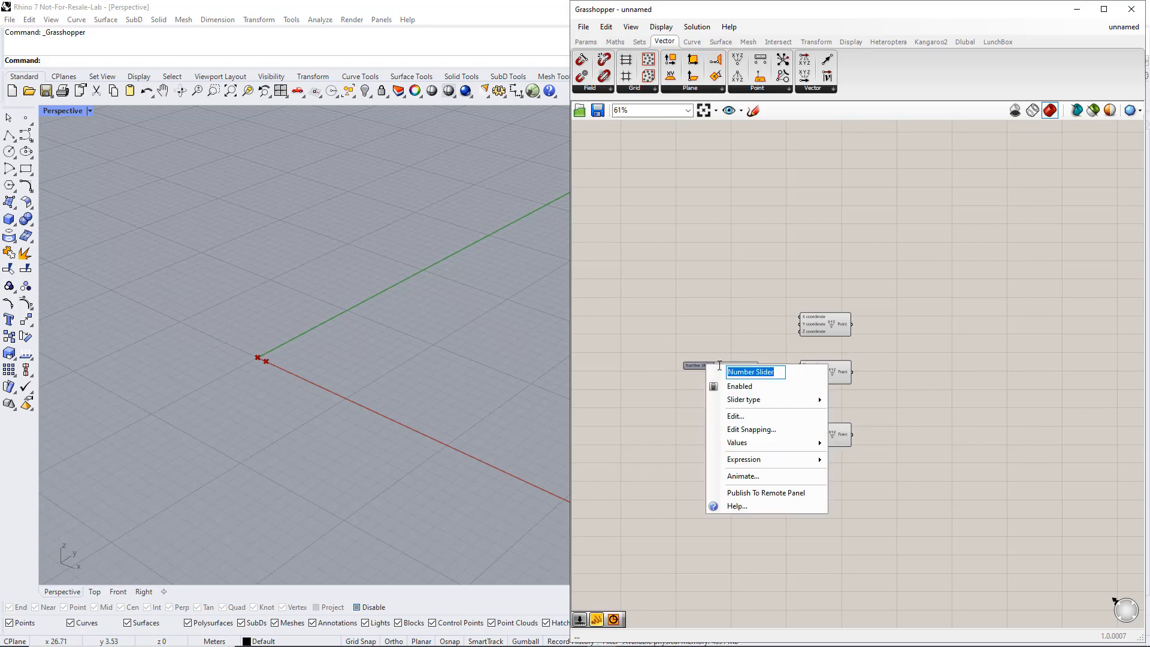
type("Width")
key("Return")
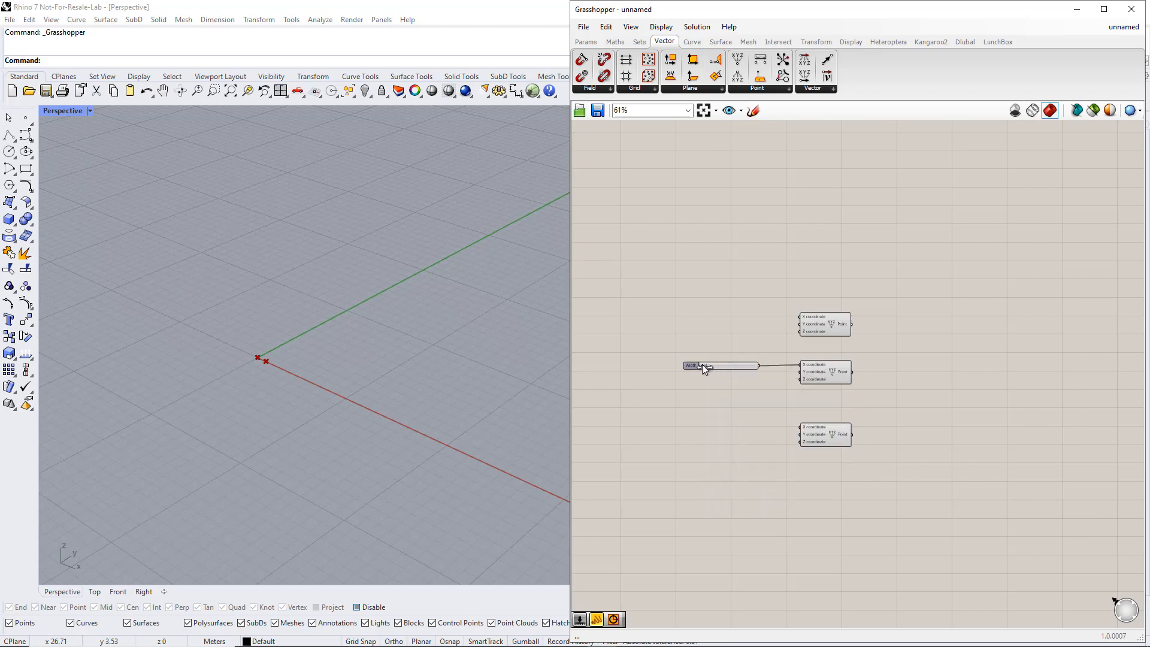
left_click_drag(701, 365, 725, 365)
- Add a Division component below the Width slider and feed the width into its A input
left_click(615, 42)
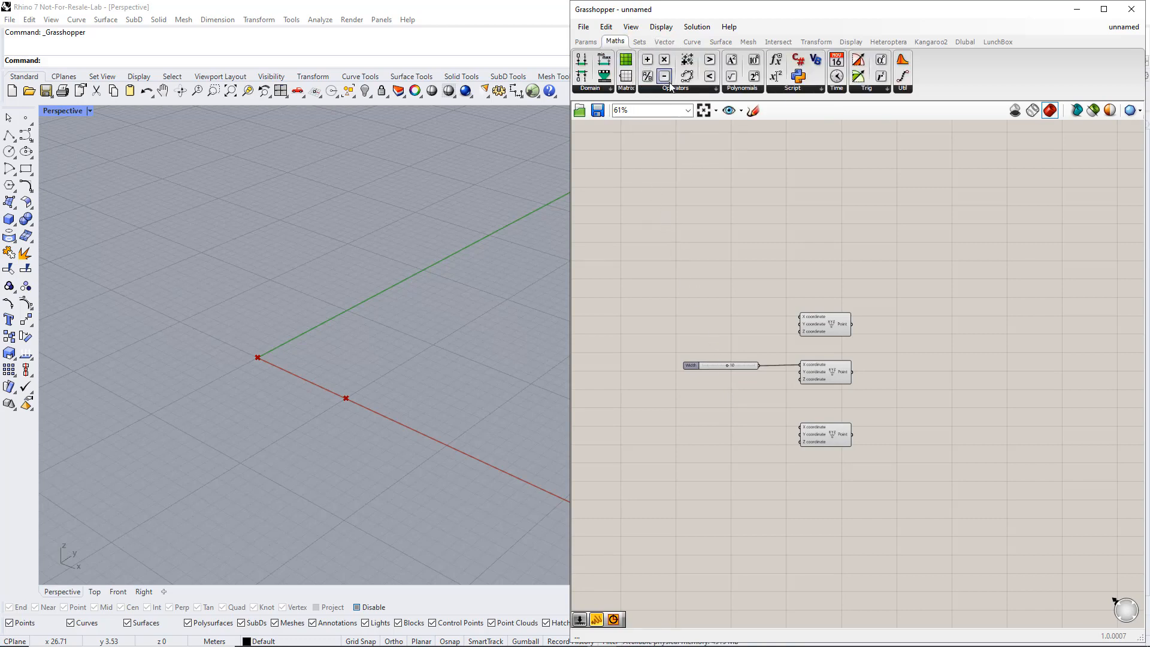
left_click(673, 88)
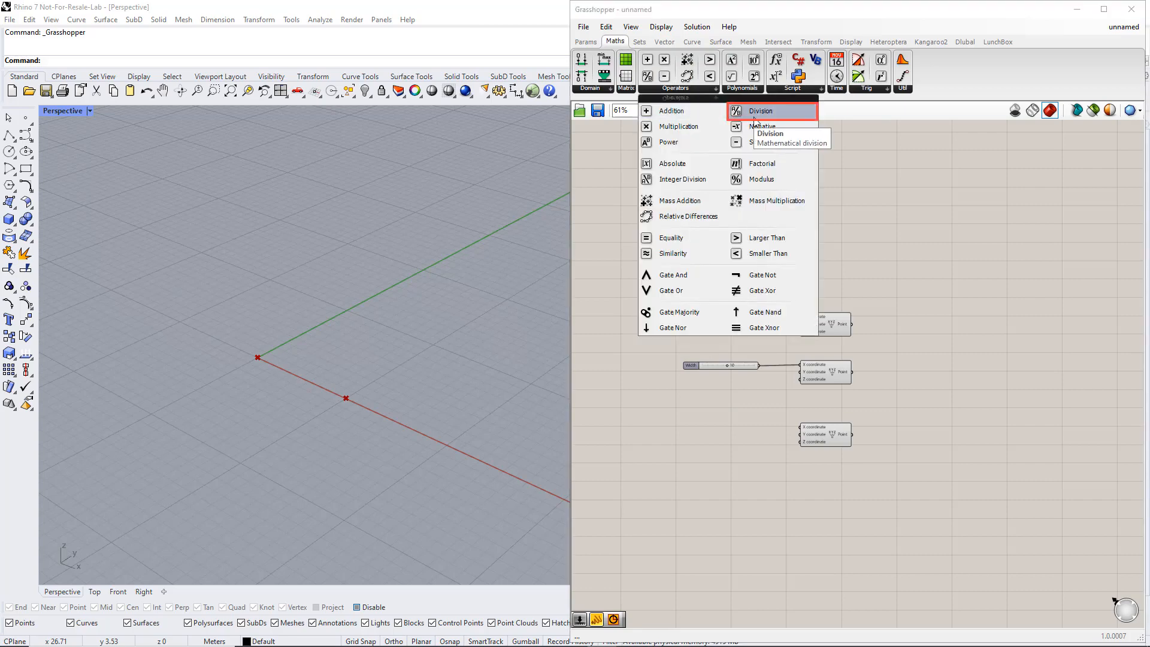
left_click_drag(754, 122, 762, 375)
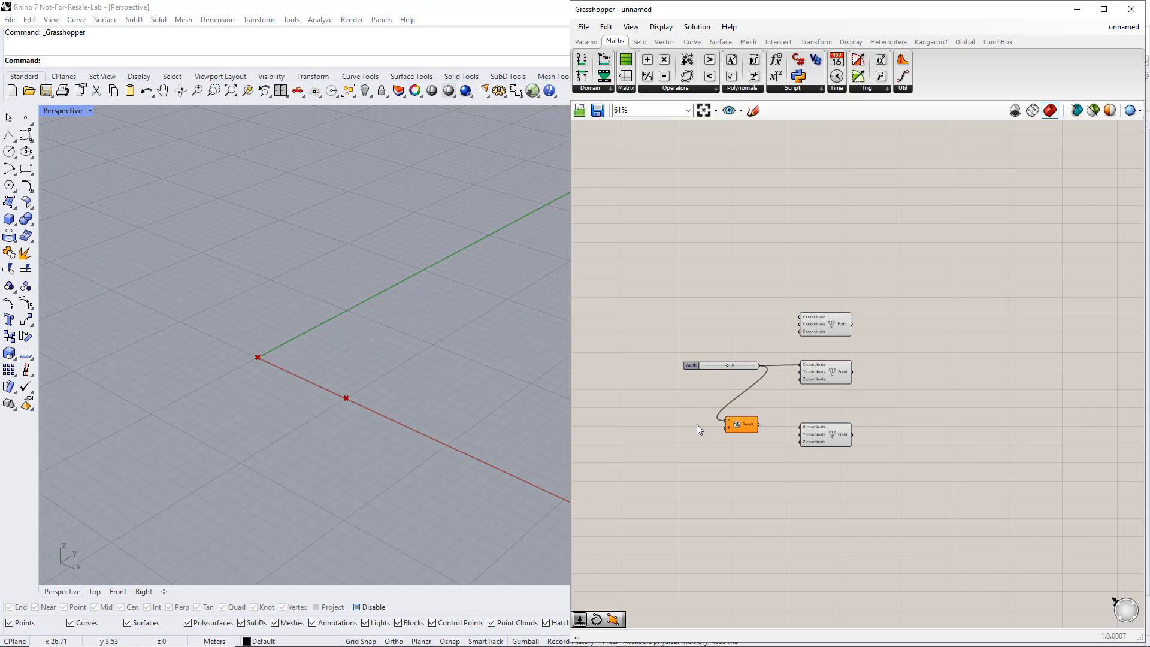
- Create a slider with value 2 as the divisor and connect the division result to the lowest point's X coordinate
double_click(664, 430)
type("2")
key("Return")
left_click_drag(701, 428, 727, 427)
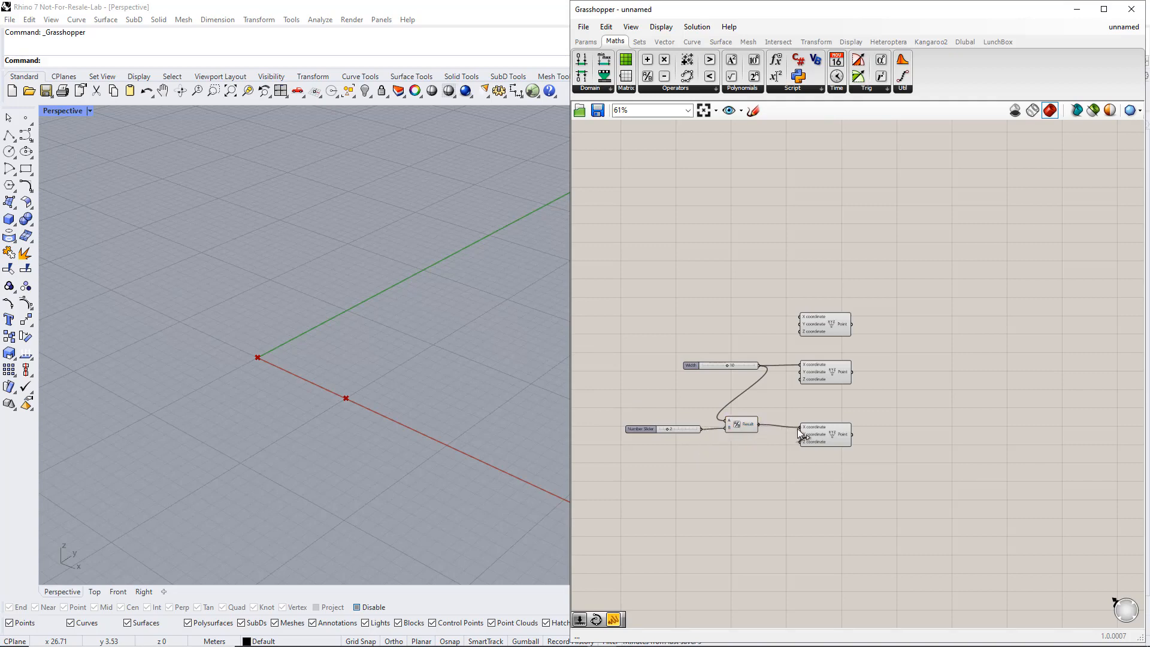
left_click_drag(797, 428, 797, 428)
- Create a number slider with the range 1<15 and connect it to the lowest point's Z coordinate
double_click(725, 449)
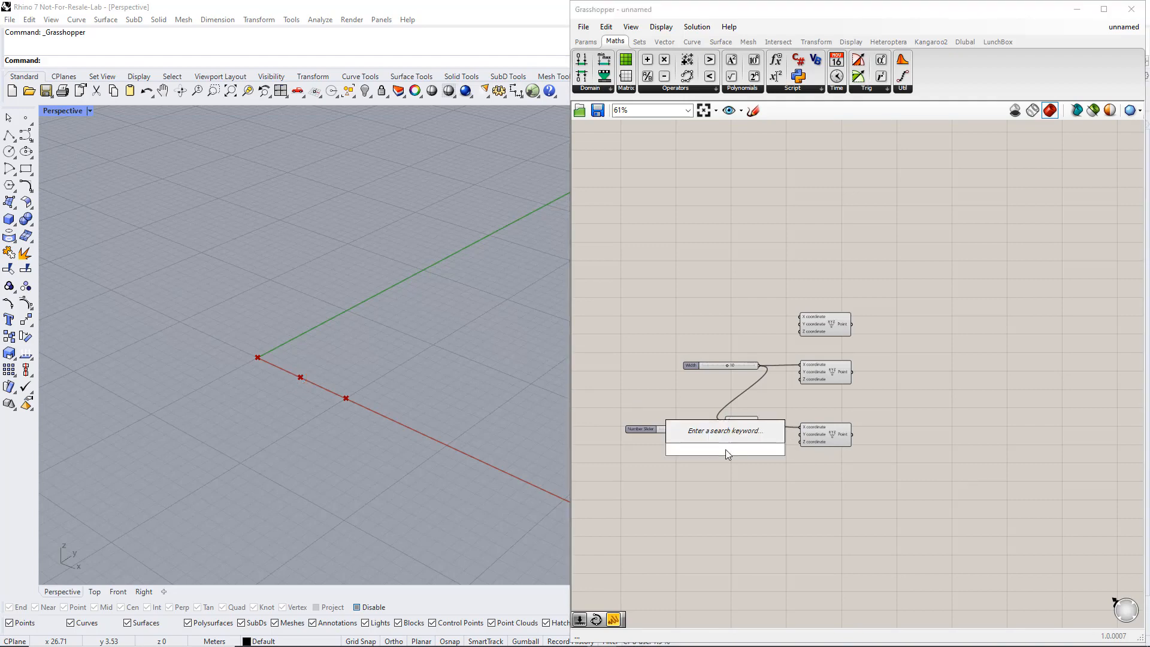
type("1<15")
key("Return")
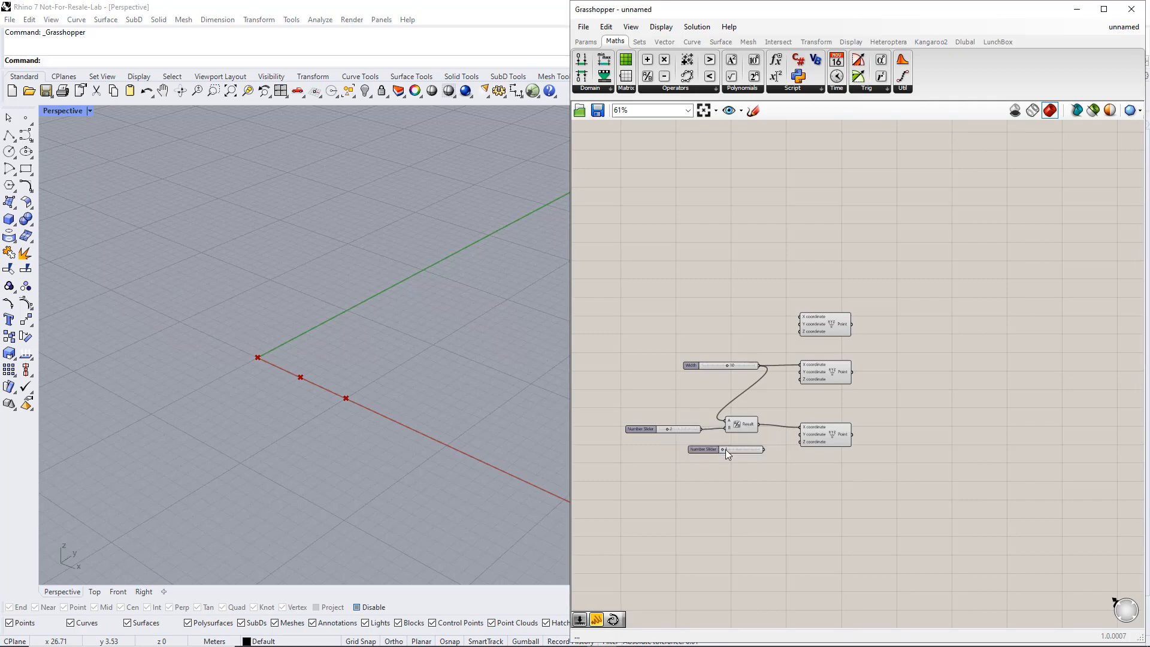
left_click_drag(764, 449, 800, 441)
- Rename the slider feeding the Z coordinate as Height, and set Width to 11 and Height to 2
right_click(706, 450)
left_click(727, 455)
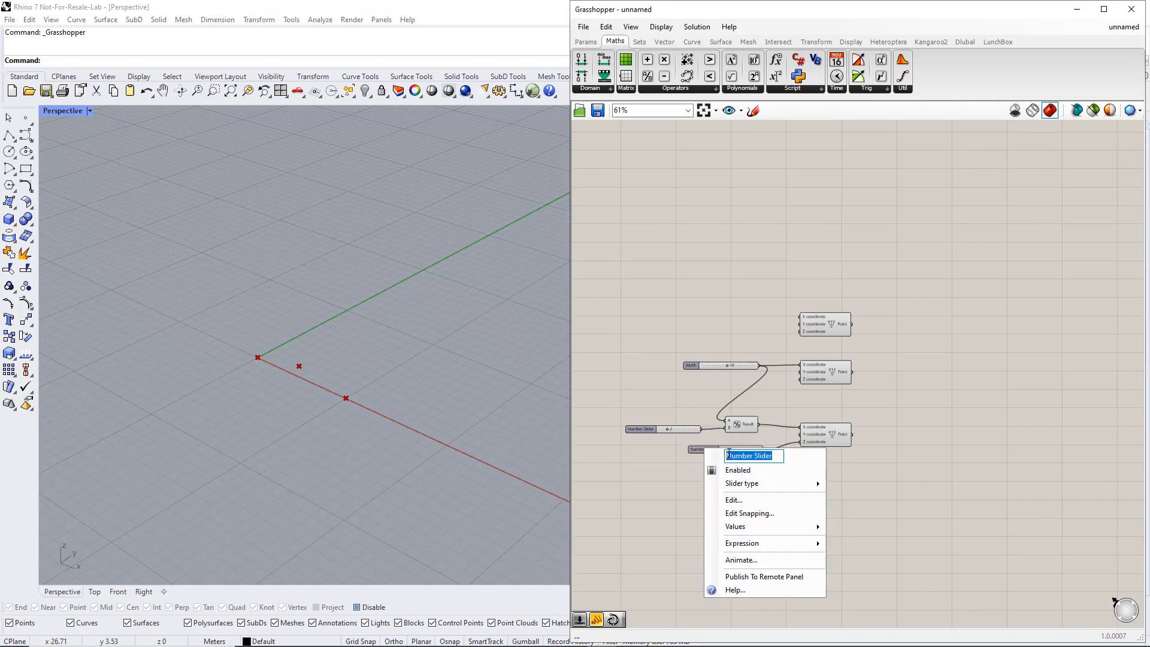
type("Height")
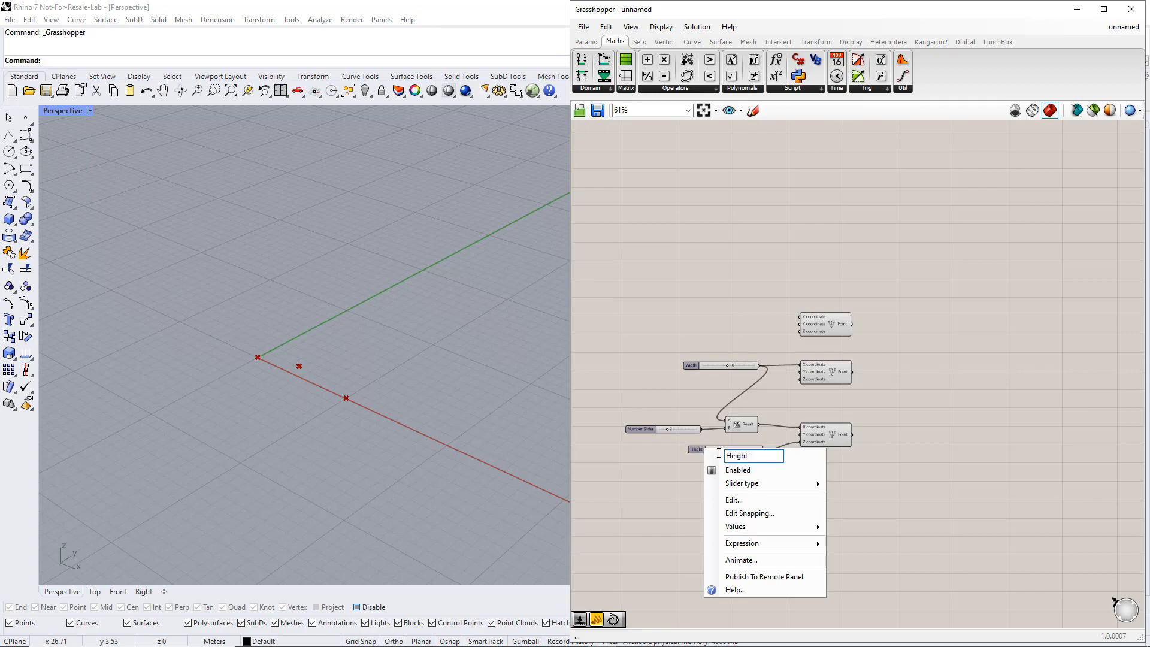
key("Return")
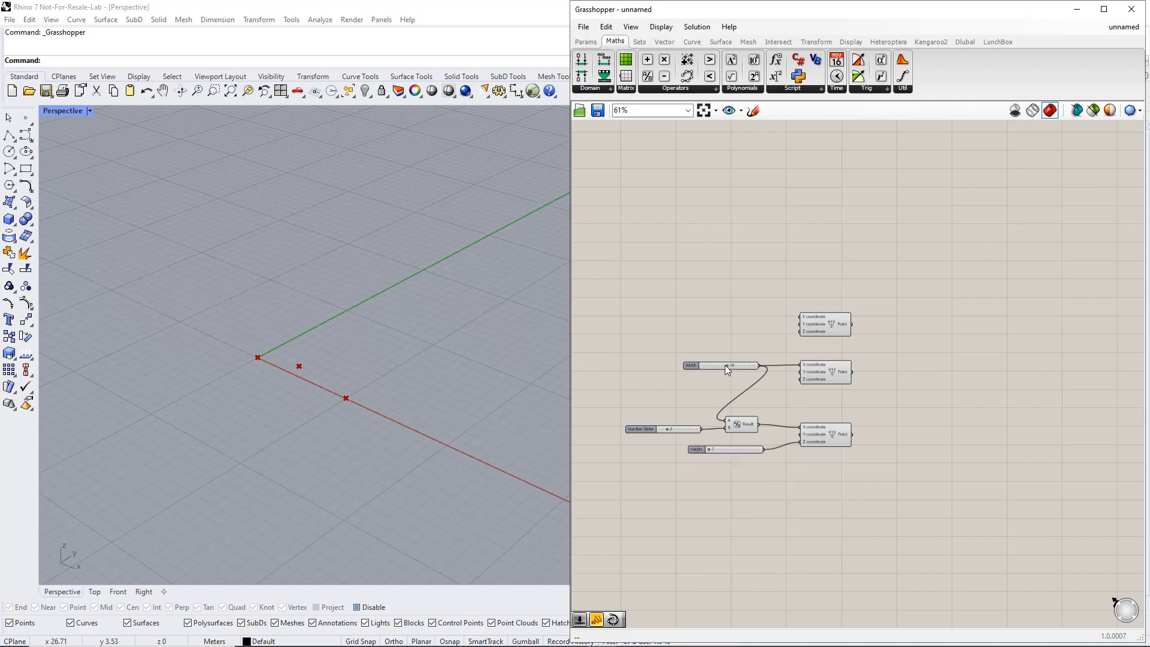
mouse_move(727, 364)
left_mouse_down()
mouse_move(716, 361)
mouse_move(730, 364)
left_mouse_up()
left_click_drag(710, 449, 715, 450)
- Place an Interpolate curve component on the canvas beside the three point components
left_click(692, 43)
left_click(814, 89)
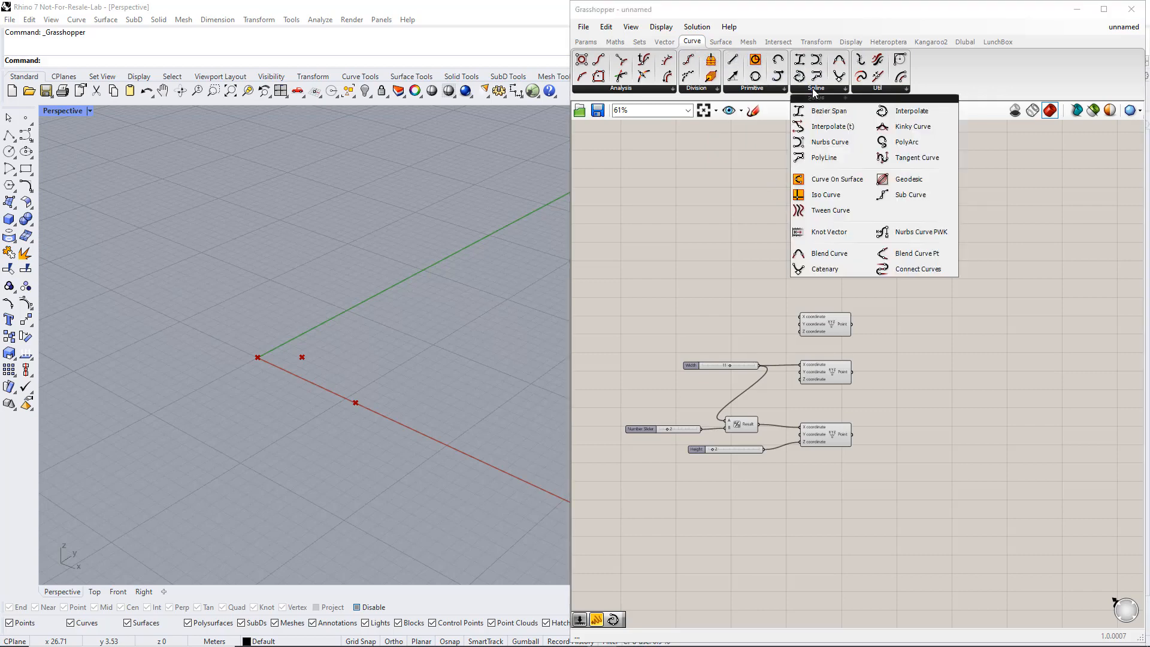
left_click(904, 114)
left_click(959, 380)
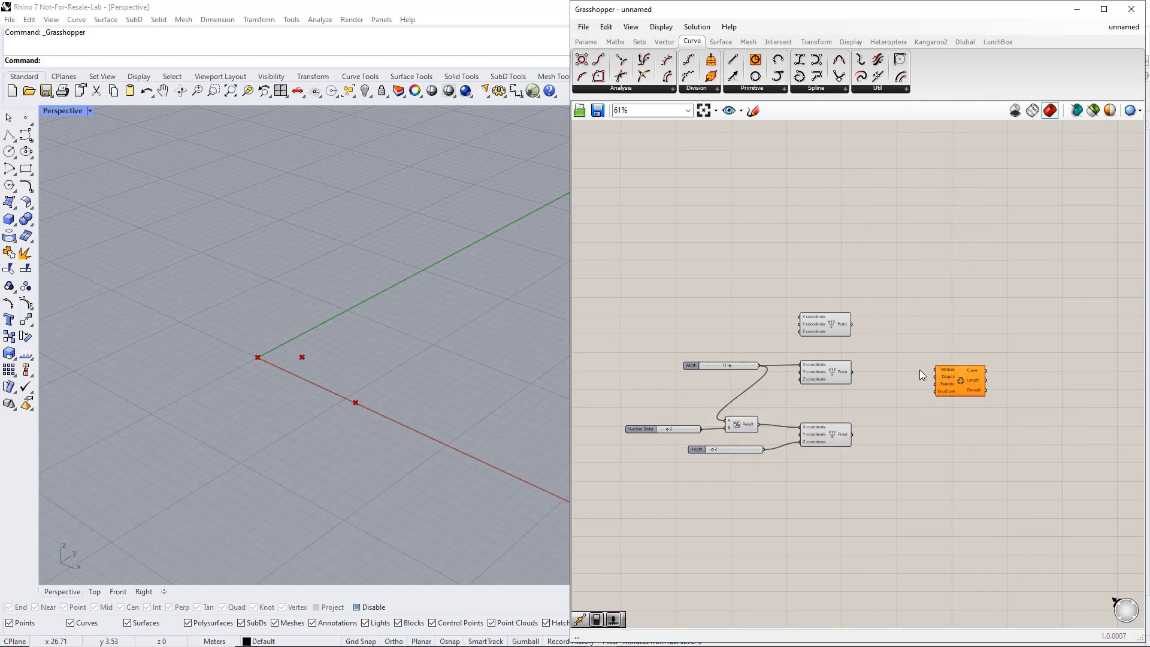
- Connect the origin point, the raised midpoint and the width endpoint, in that order, to the Interpolate component's Vertices input
left_click(834, 327)
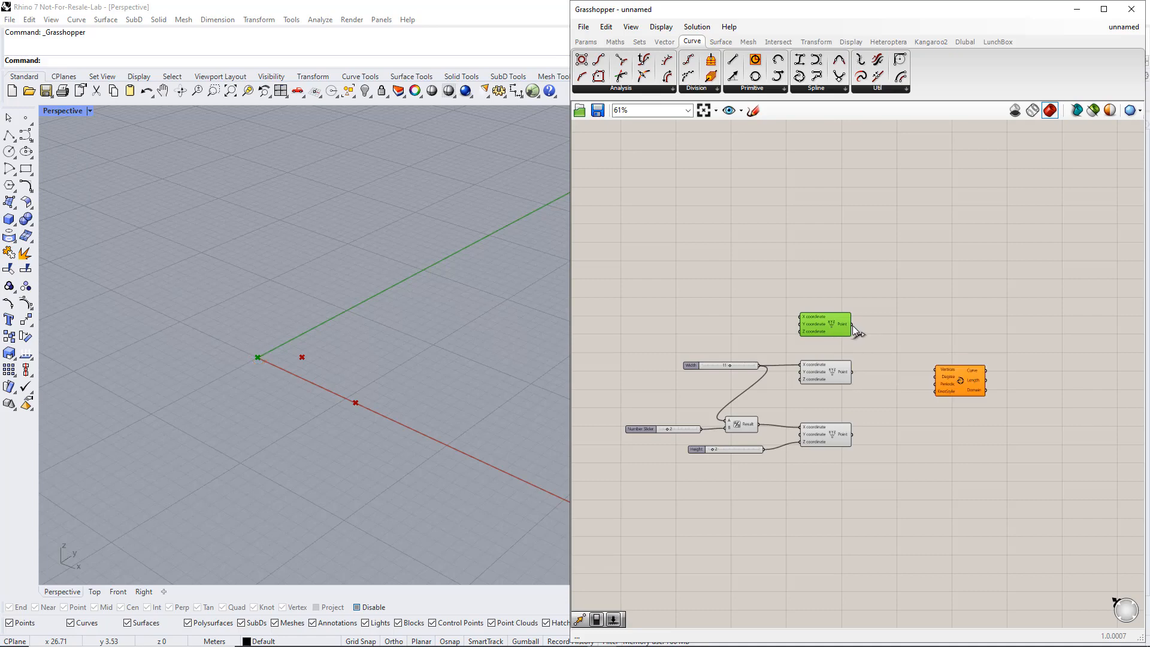
left_click_drag(852, 324, 935, 370)
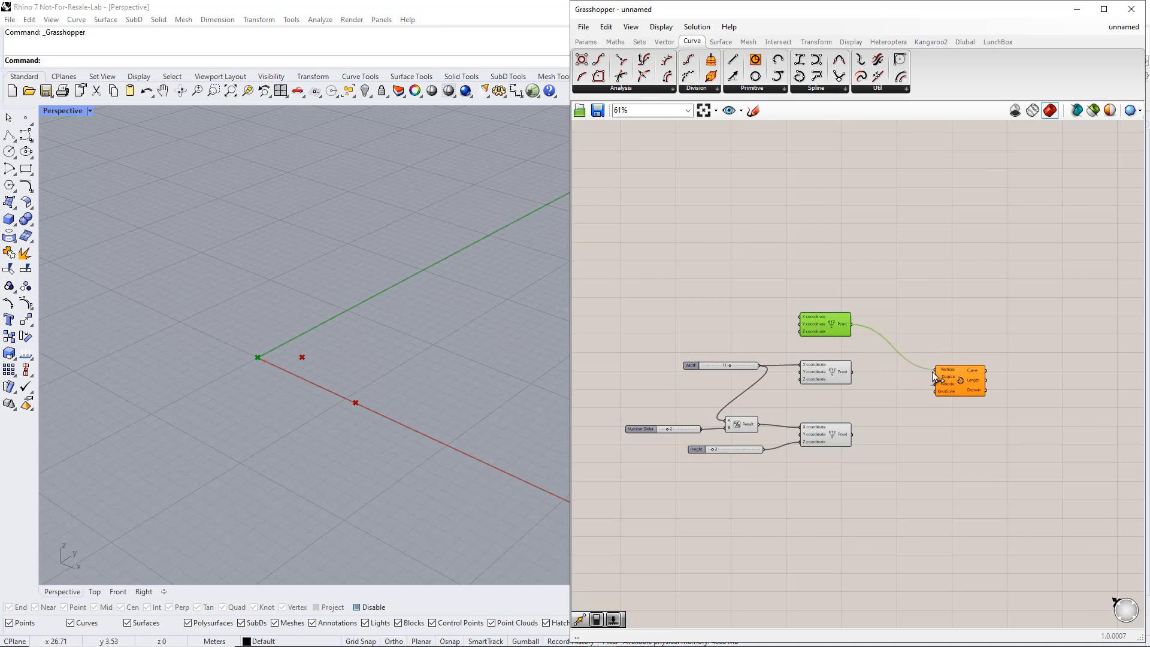
left_click(829, 374)
left_click(832, 440)
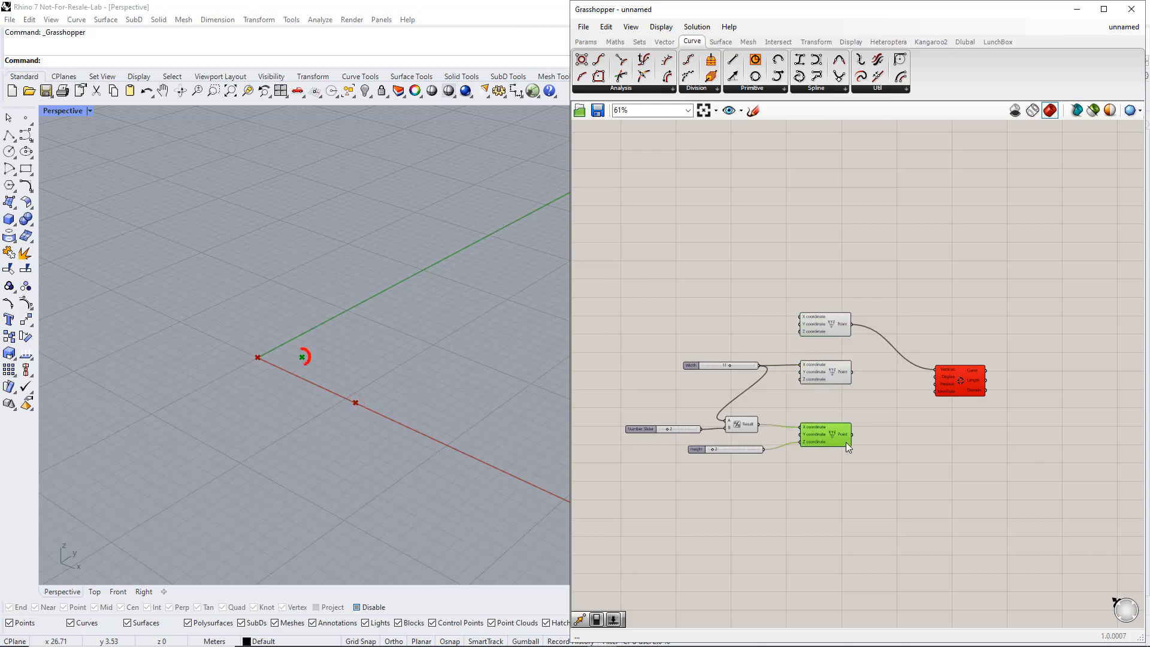
left_click_drag(853, 435, 935, 370, "shift")
left_click_drag(853, 375, 936, 370, "shift")
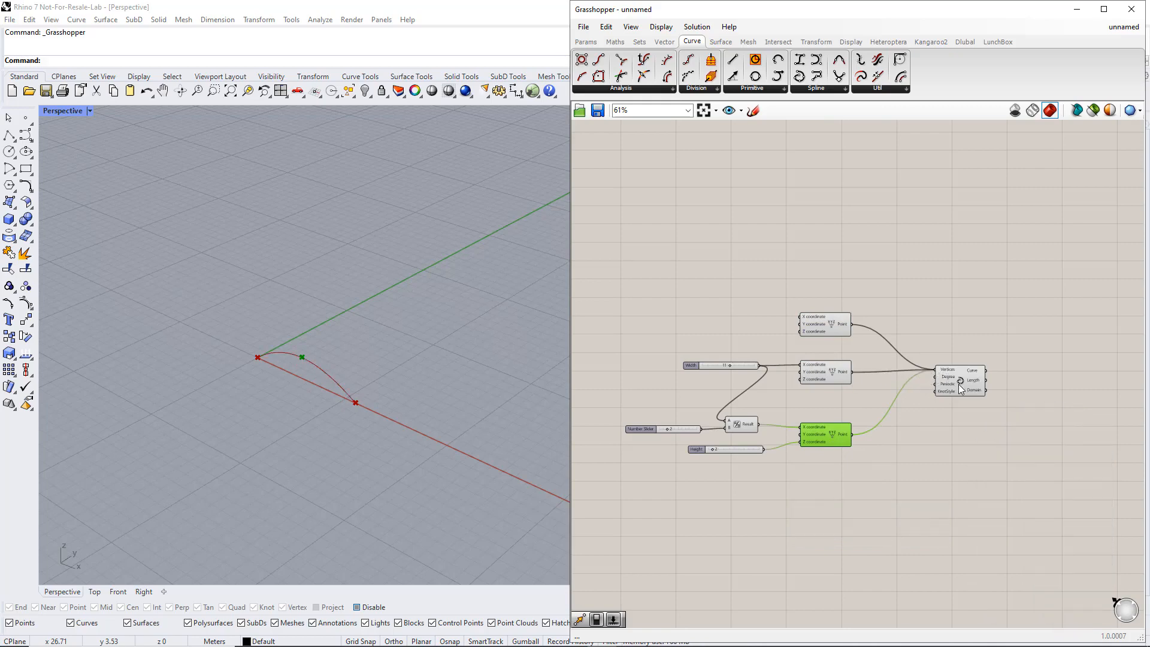
left_click(958, 383)
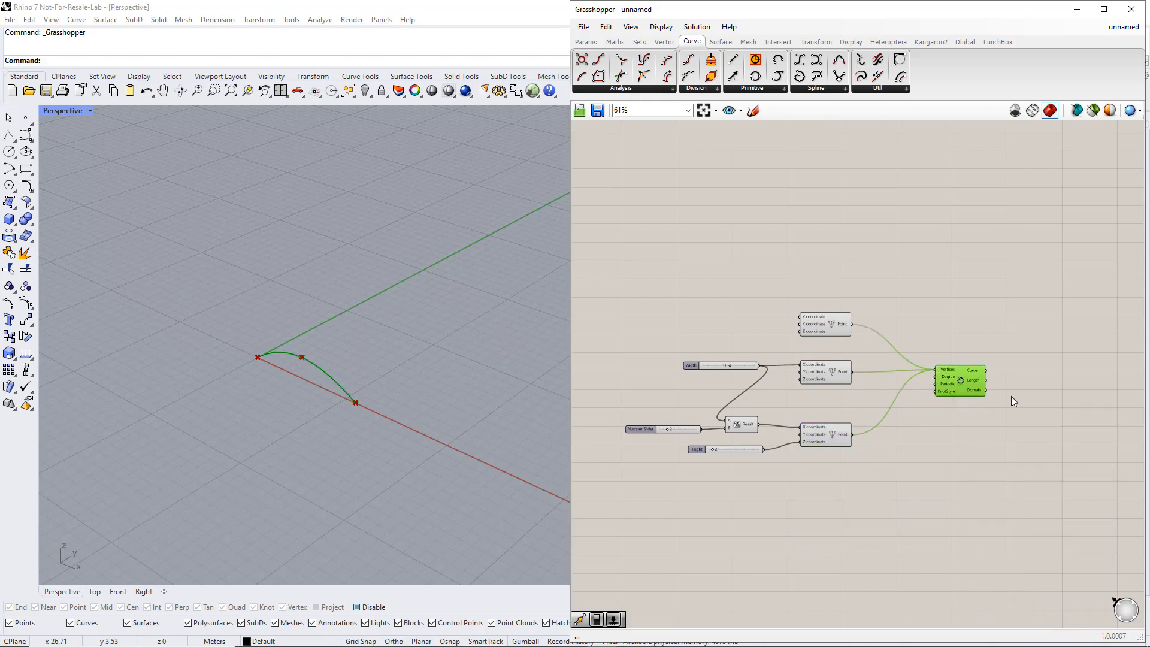
left_click(1045, 393)
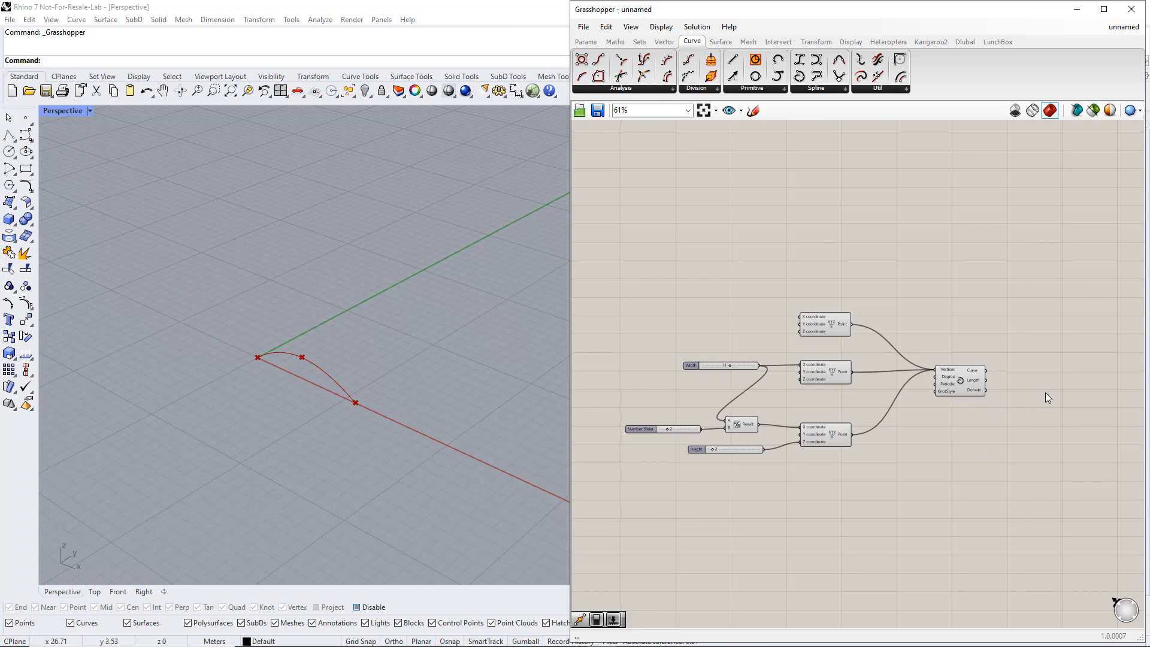
- Add a Move component and connect the interpolated curve to its Geometry input
left_click(822, 46)
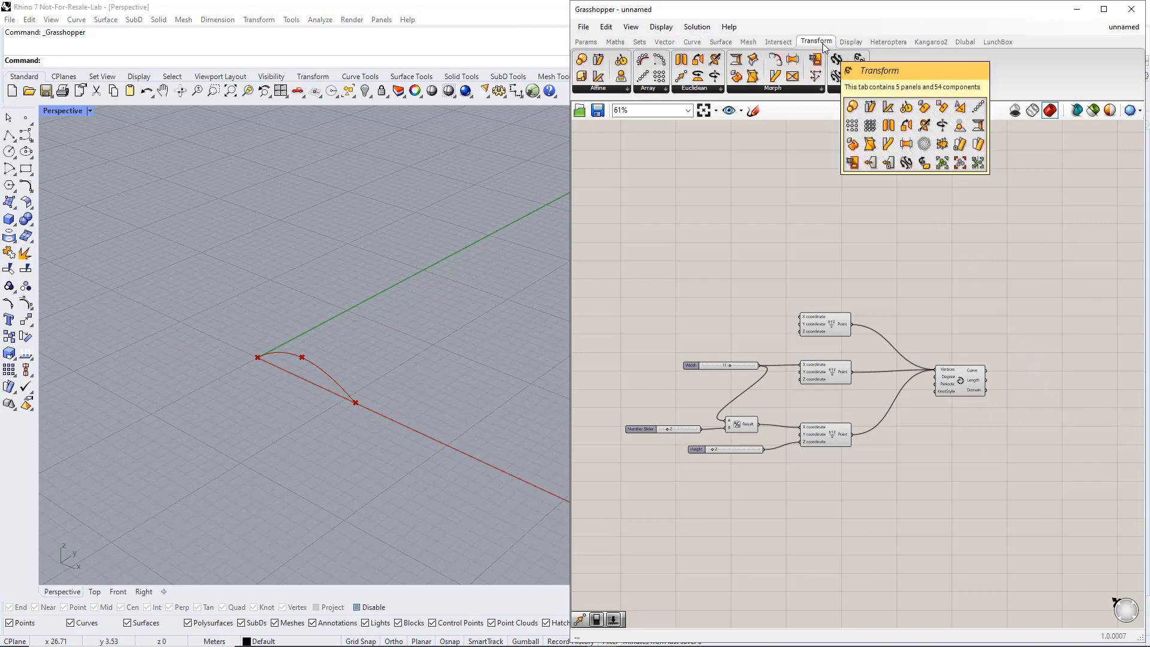
left_click(705, 89)
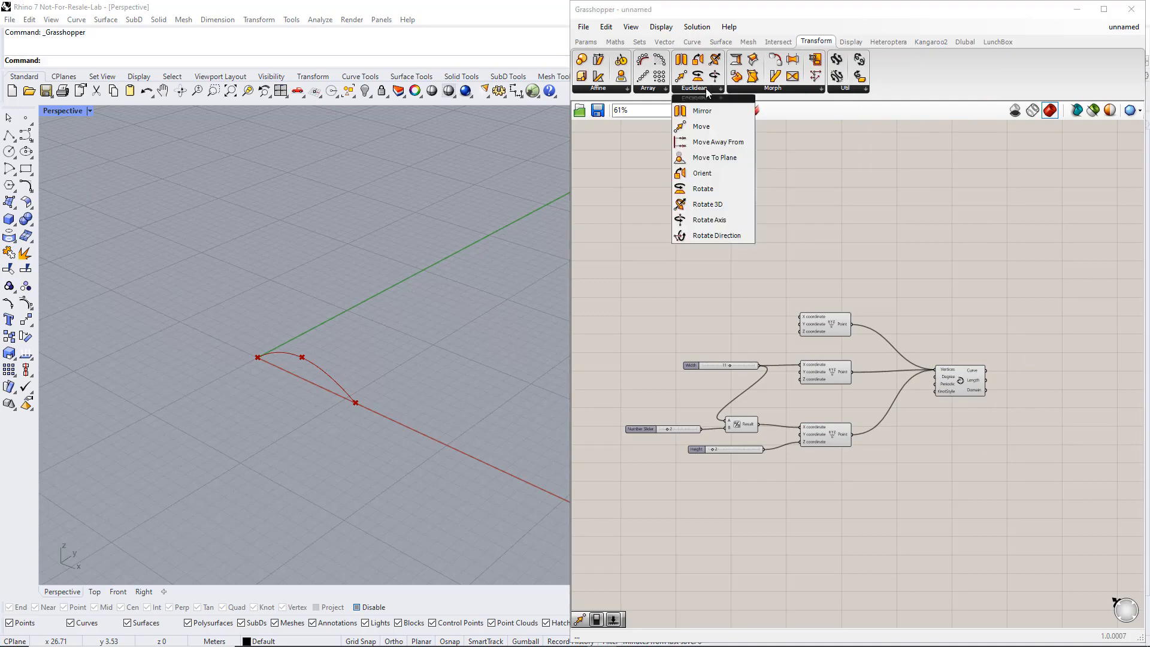
left_click(704, 127)
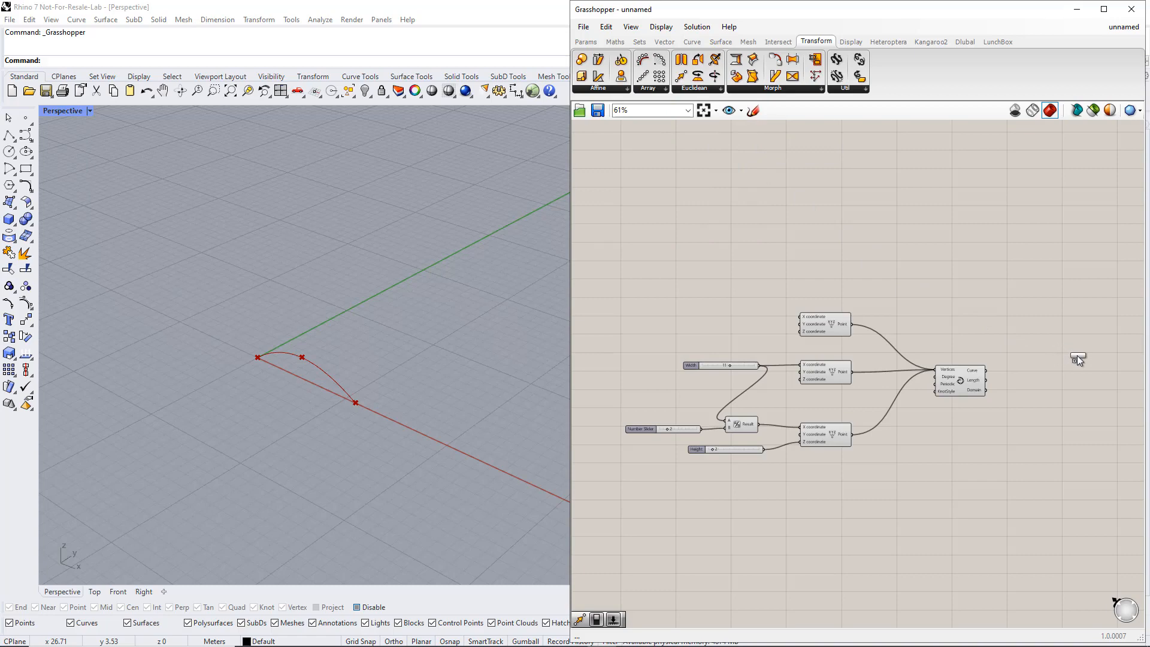
left_click(1085, 370)
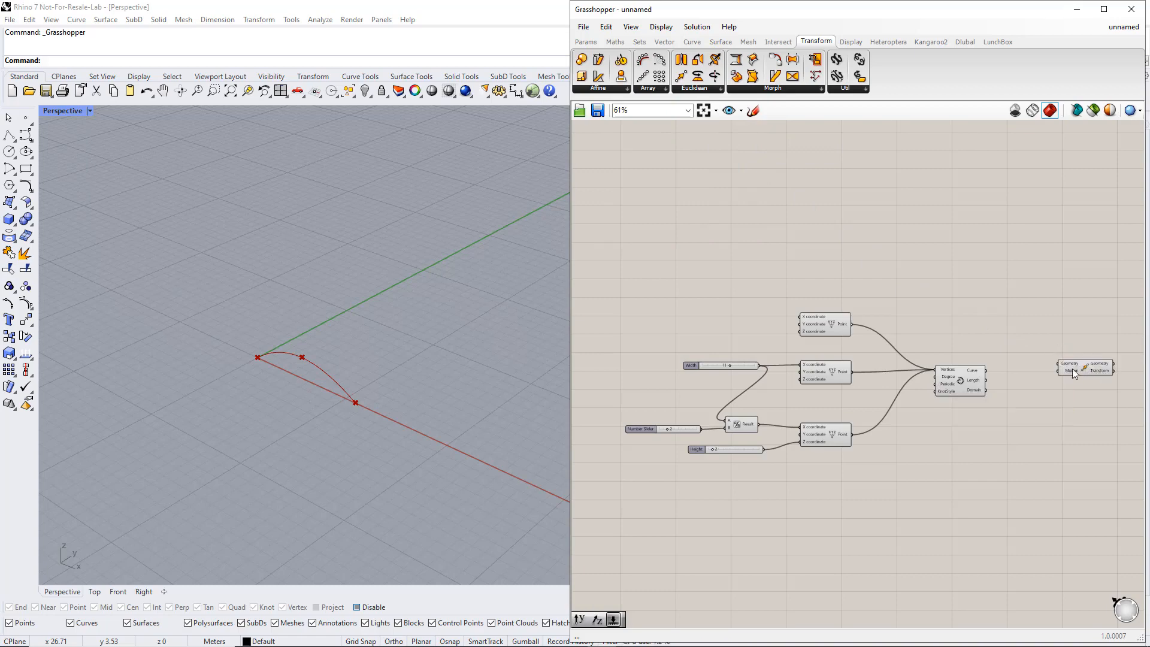
left_click_drag(987, 375, 1080, 298)
left_click(1079, 310)
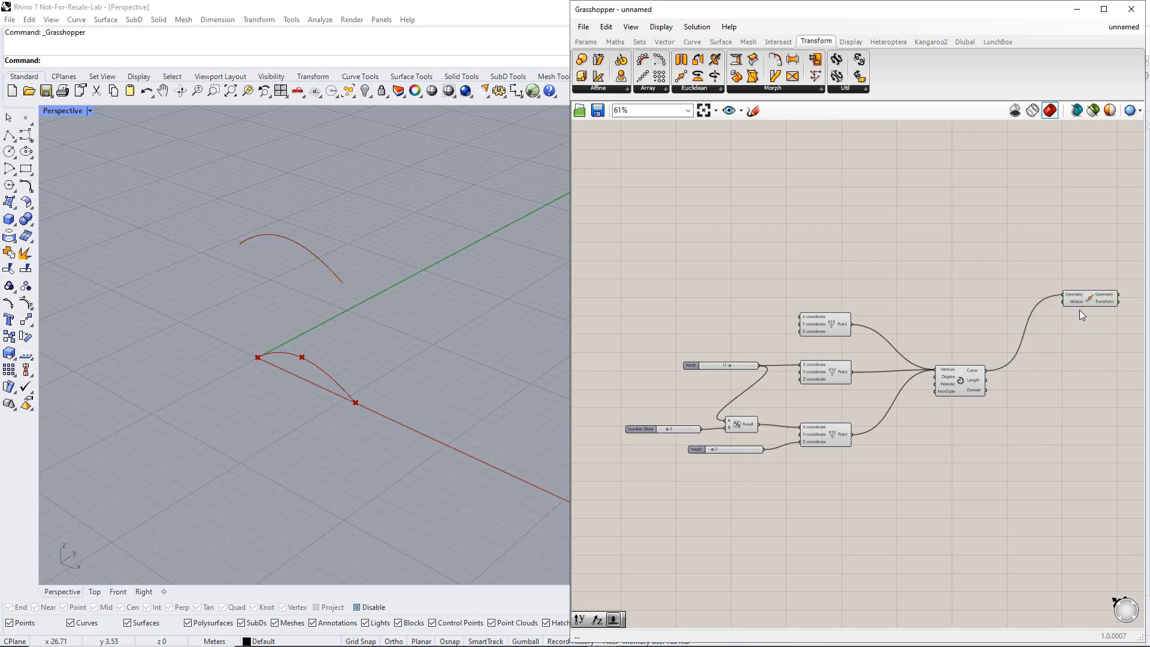
- Place a Unit Y vector component in front of the Move component
left_click(668, 43)
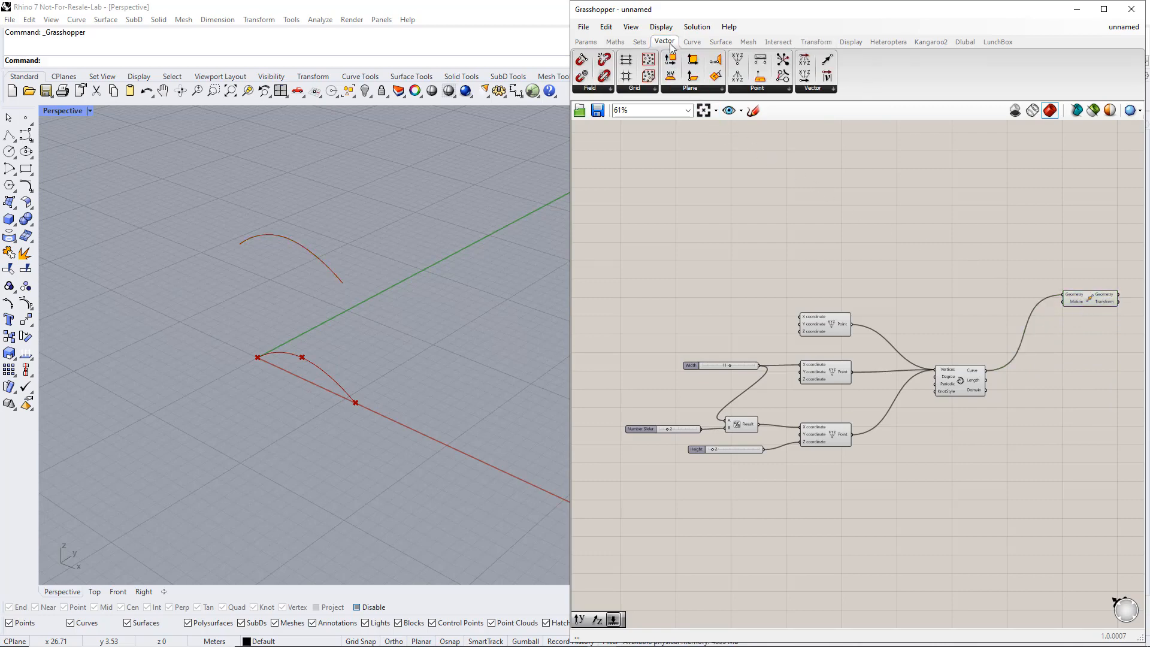
left_click(822, 90)
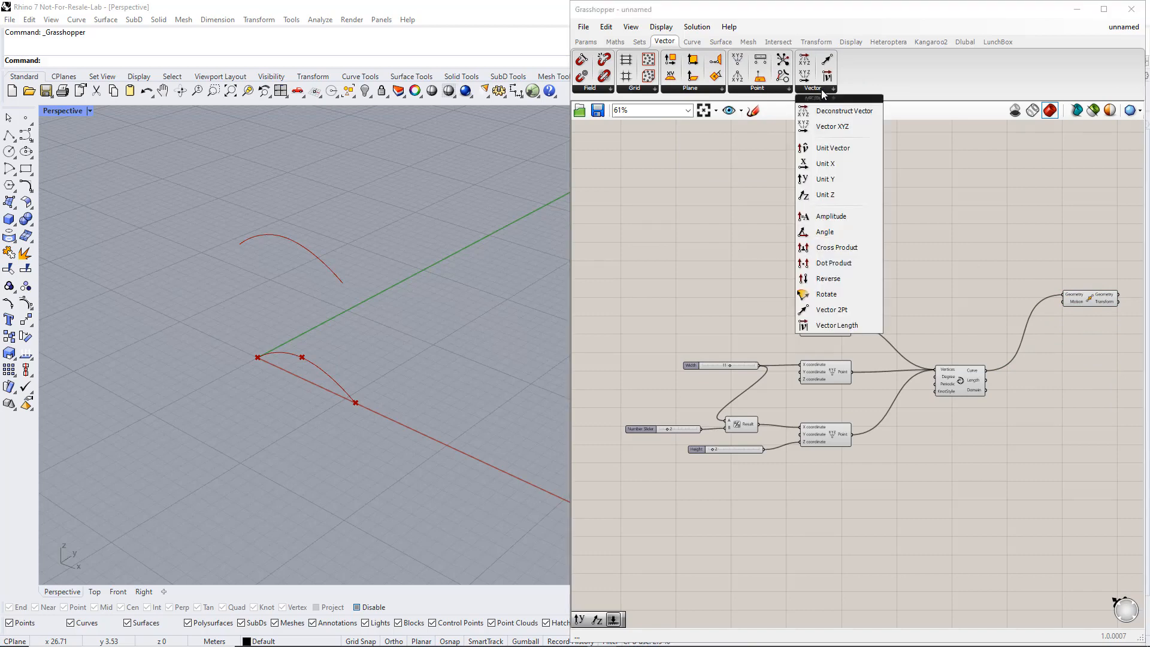
left_click(832, 179)
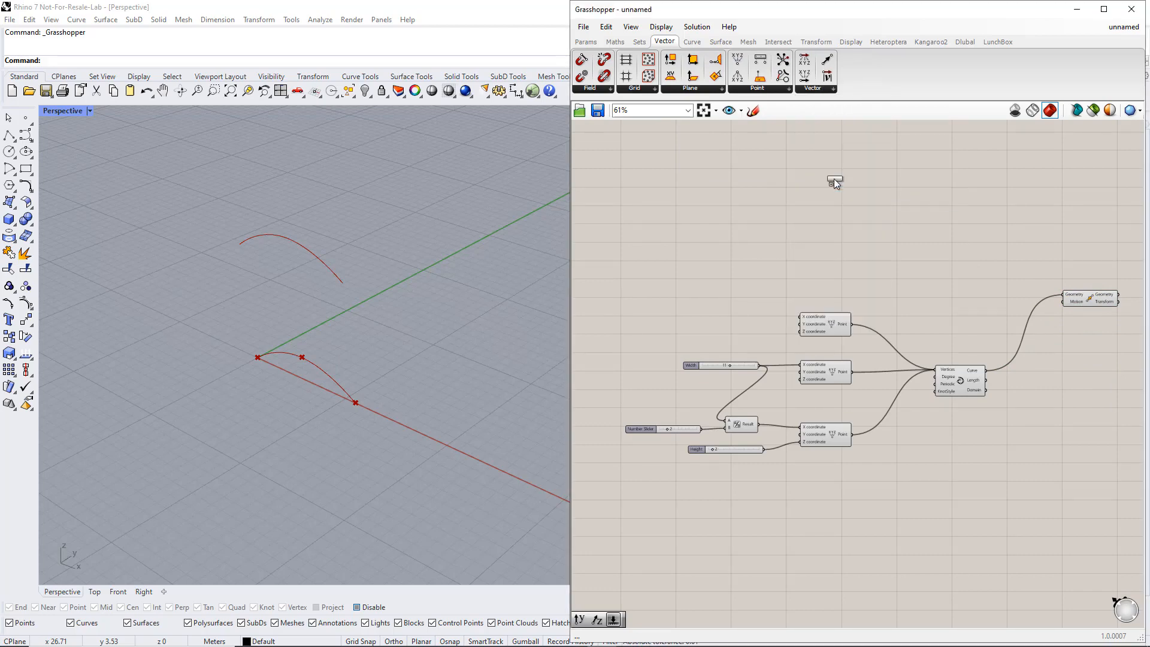
left_click(984, 300)
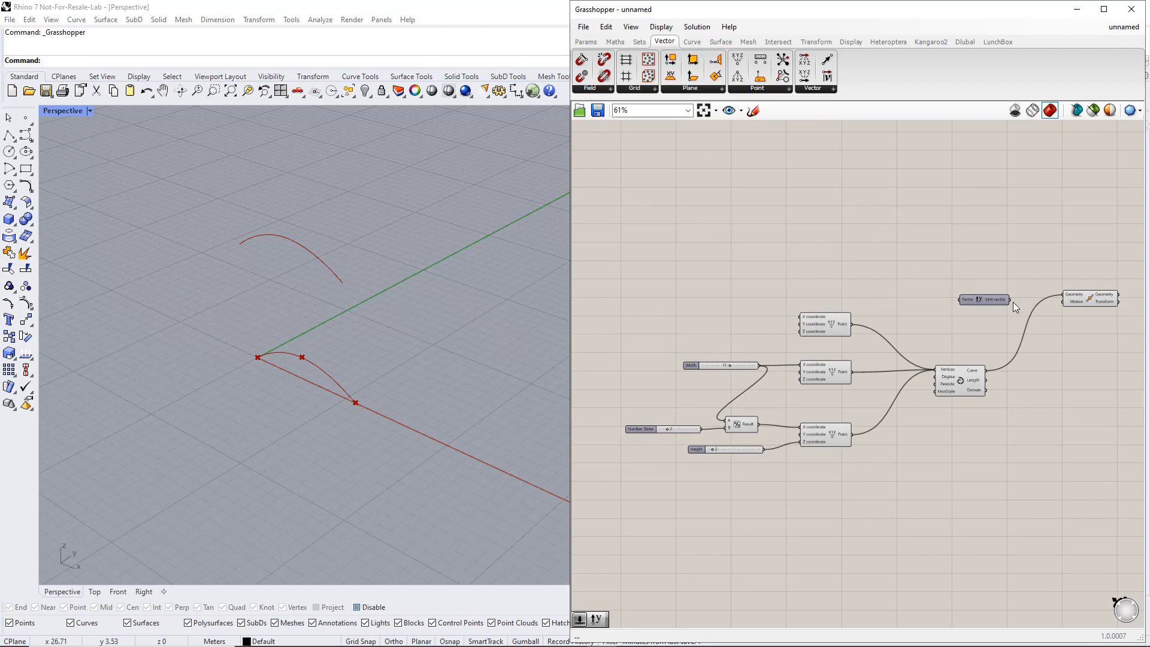
- Connect the Unit Y vector to the Move component's Motion input and feed its Factor from a new slider ranging from 1 to 30
mouse_move(1011, 299)
left_mouse_down()
mouse_move(1063, 301)
mouse_move(1015, 303)
left_mouse_up()
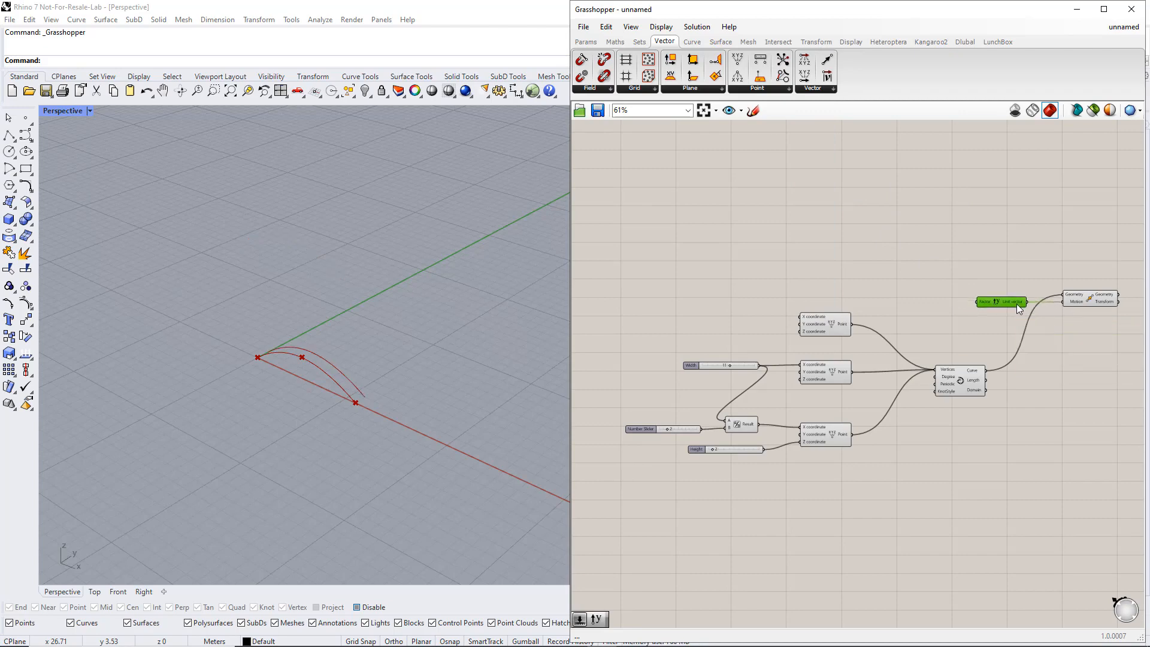
double_click(919, 298)
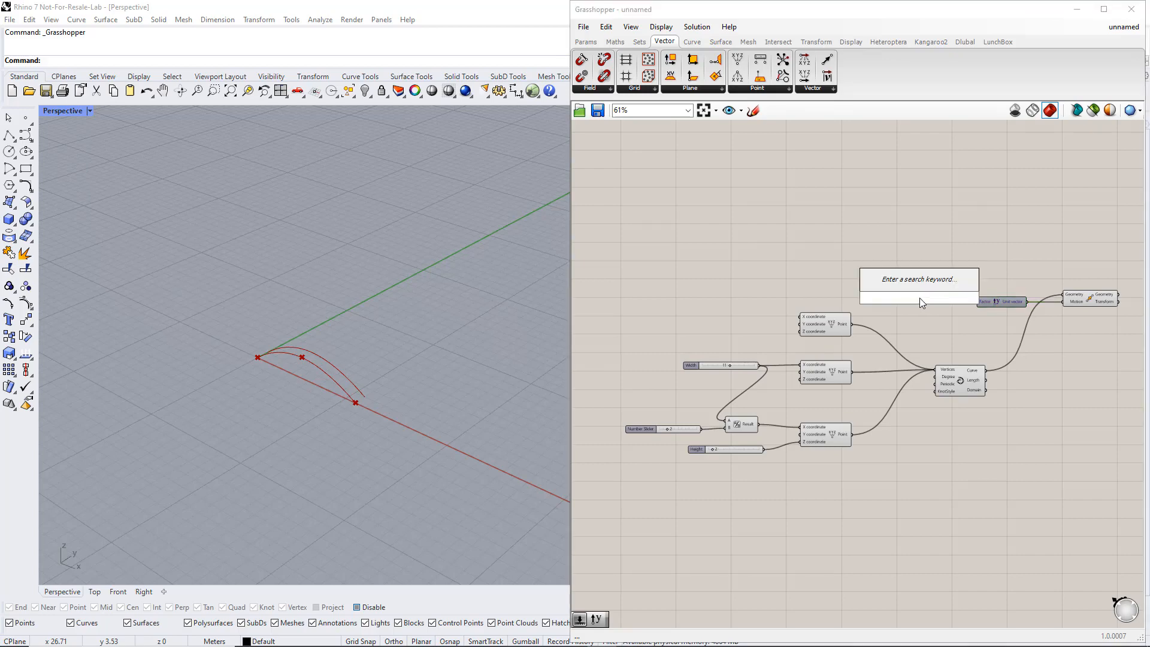
type("1<30")
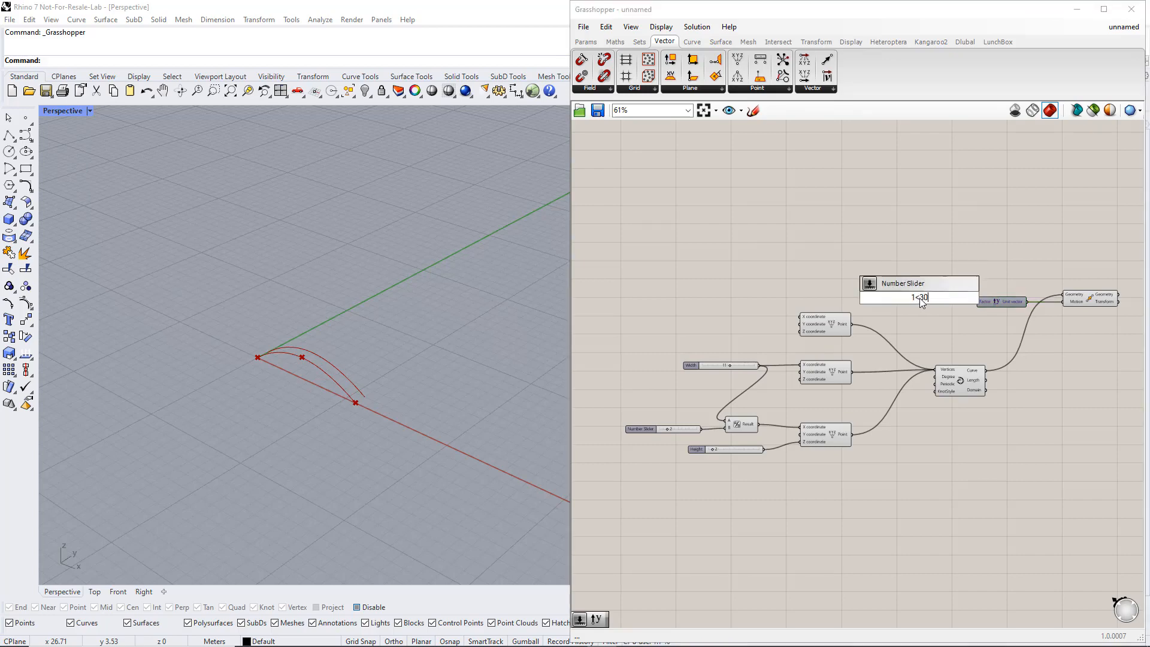
key("Return")
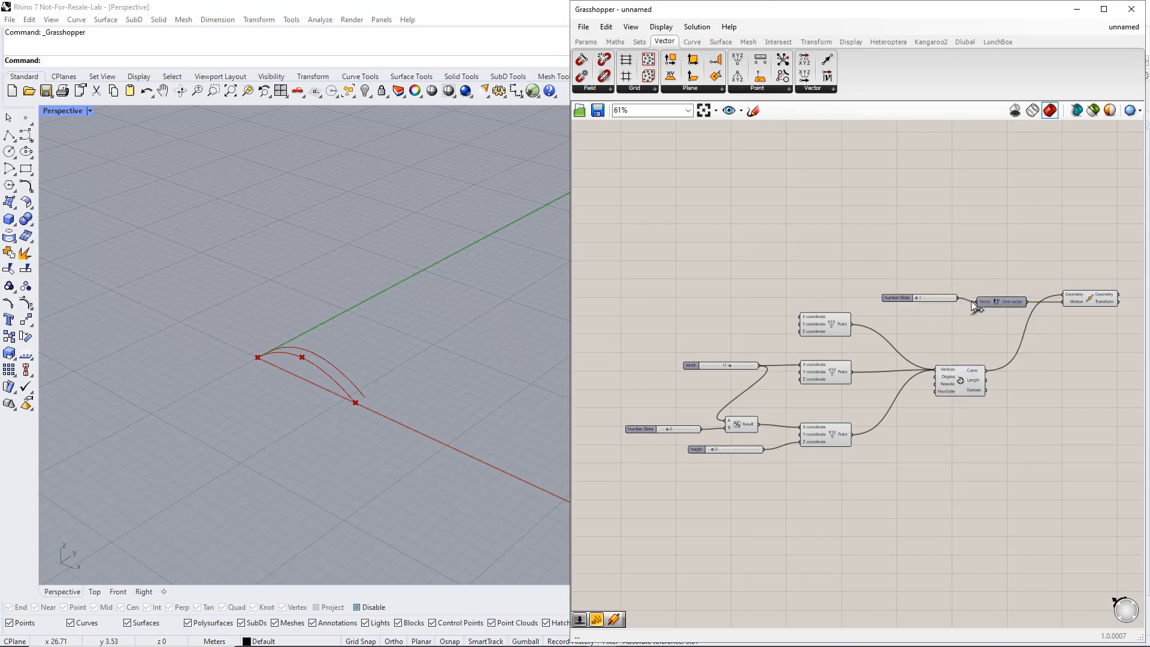
- Rename the slider driving the Unit Y vector to Length
right_click(901, 298)
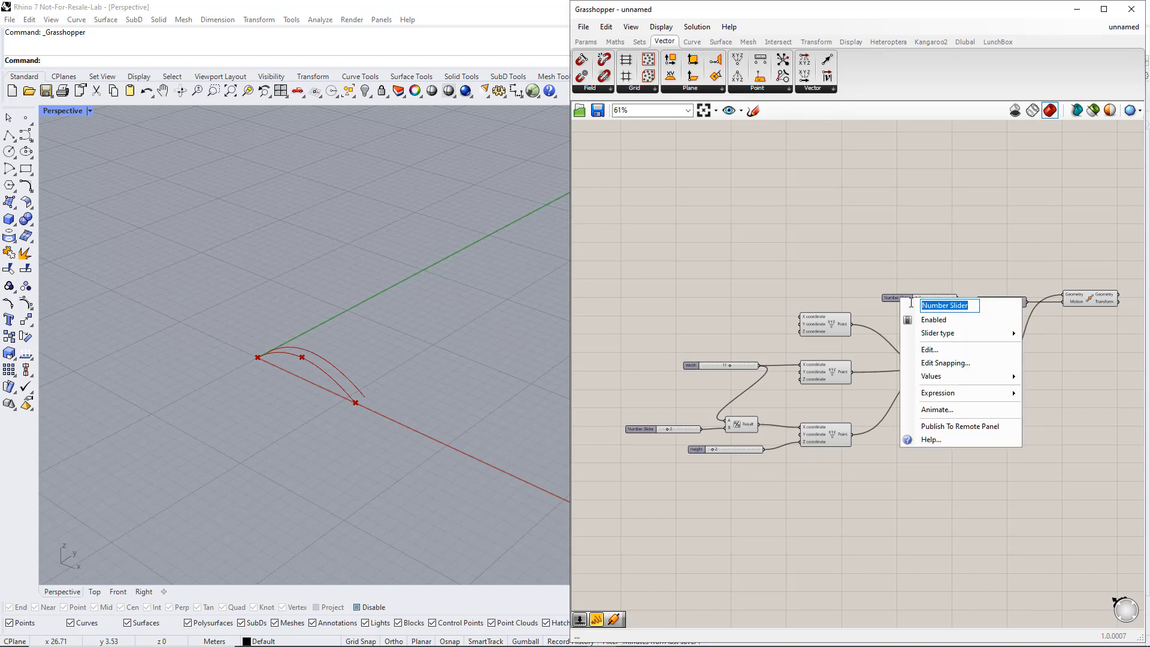
type("Length")
key("Return")
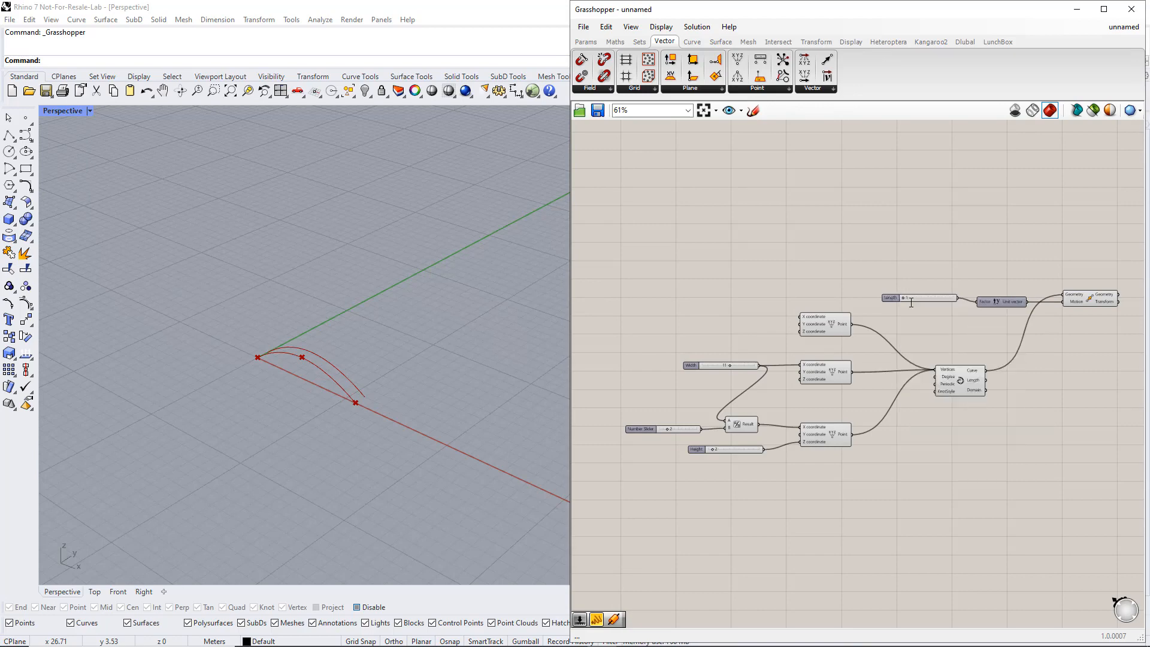
- Make three copies of the Move component below the original and connect the origin point to the first copy's Geometry input
right_click_drag(1079, 348, 990, 297)
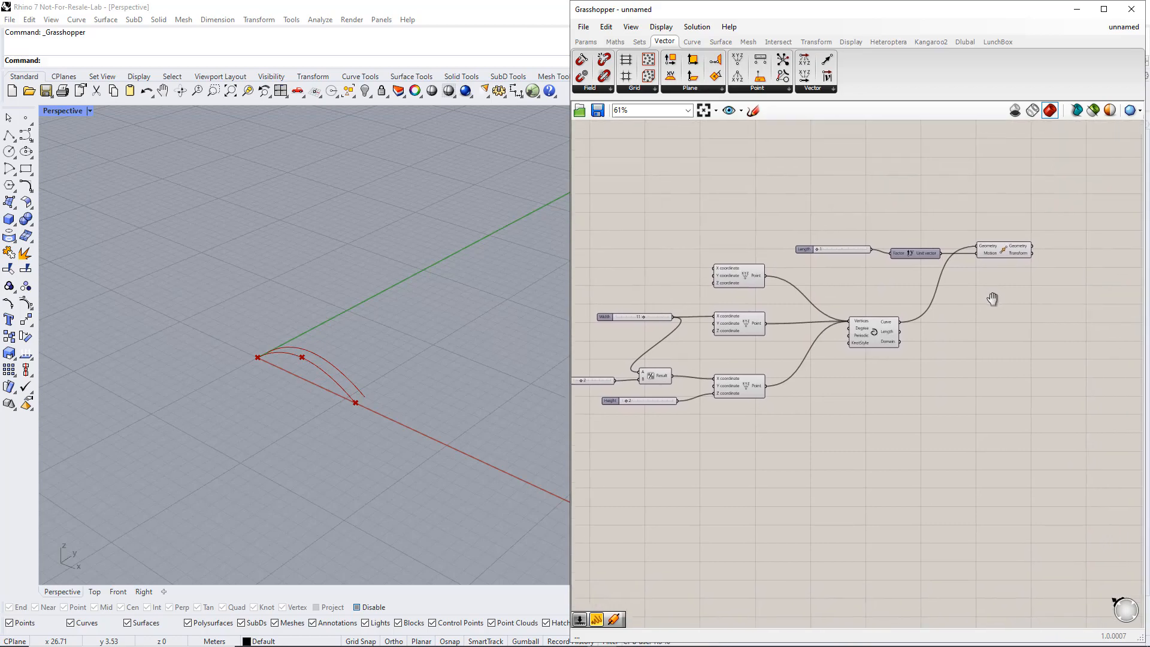
left_click_drag(1005, 251, 1023, 379)
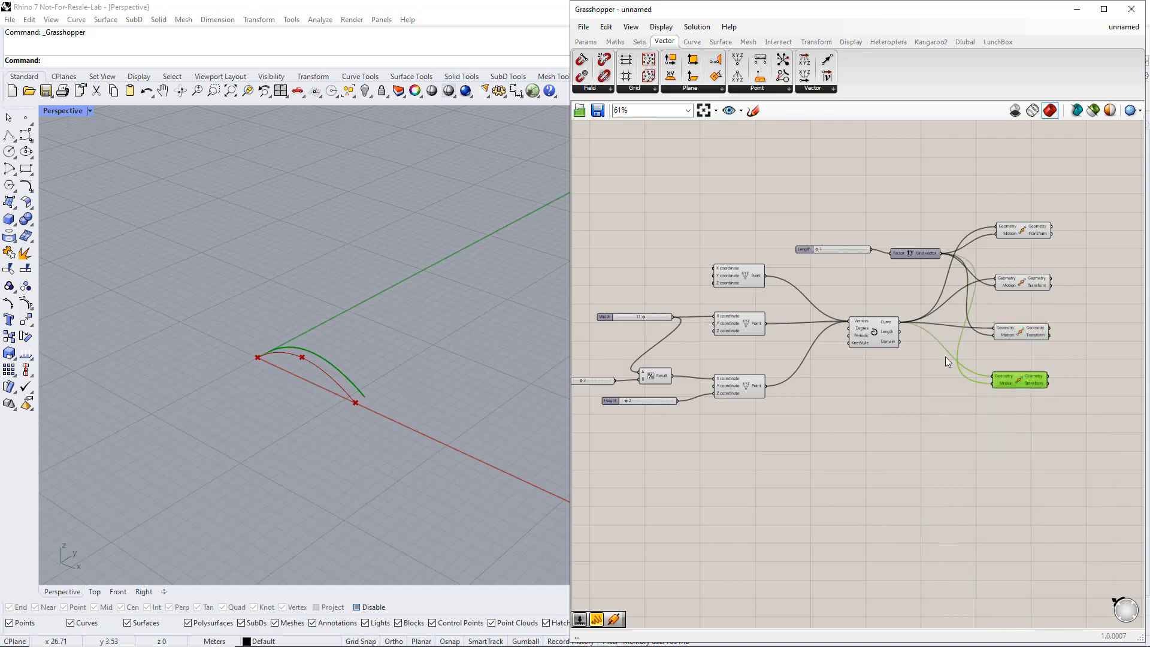
left_click_drag(766, 276, 999, 285)
left_click(1020, 282)
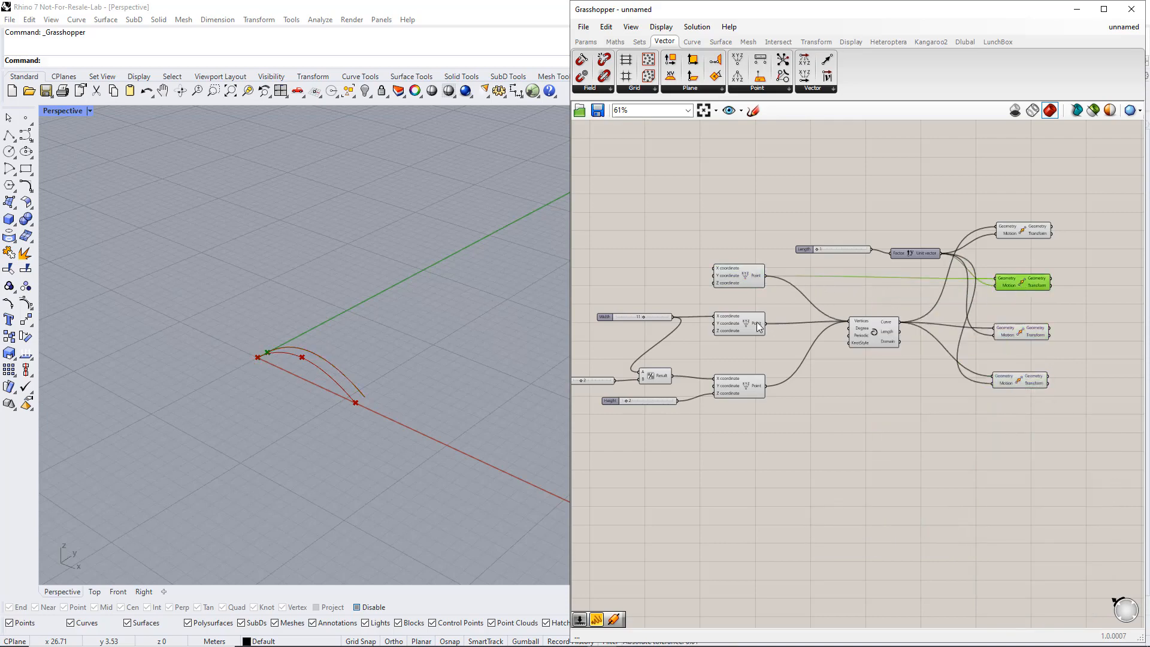
- Set the Width slider to 12 and the Length slider to 20
left_click_drag(643, 318, 646, 318)
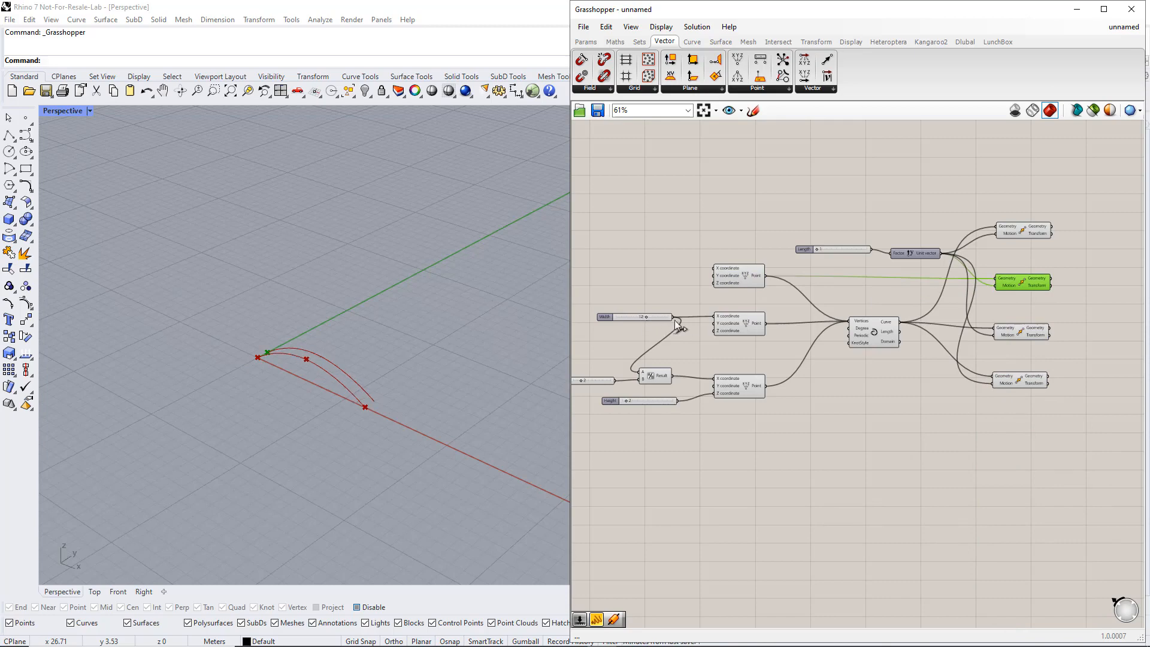
left_click_drag(816, 249, 849, 247)
left_click(845, 272)
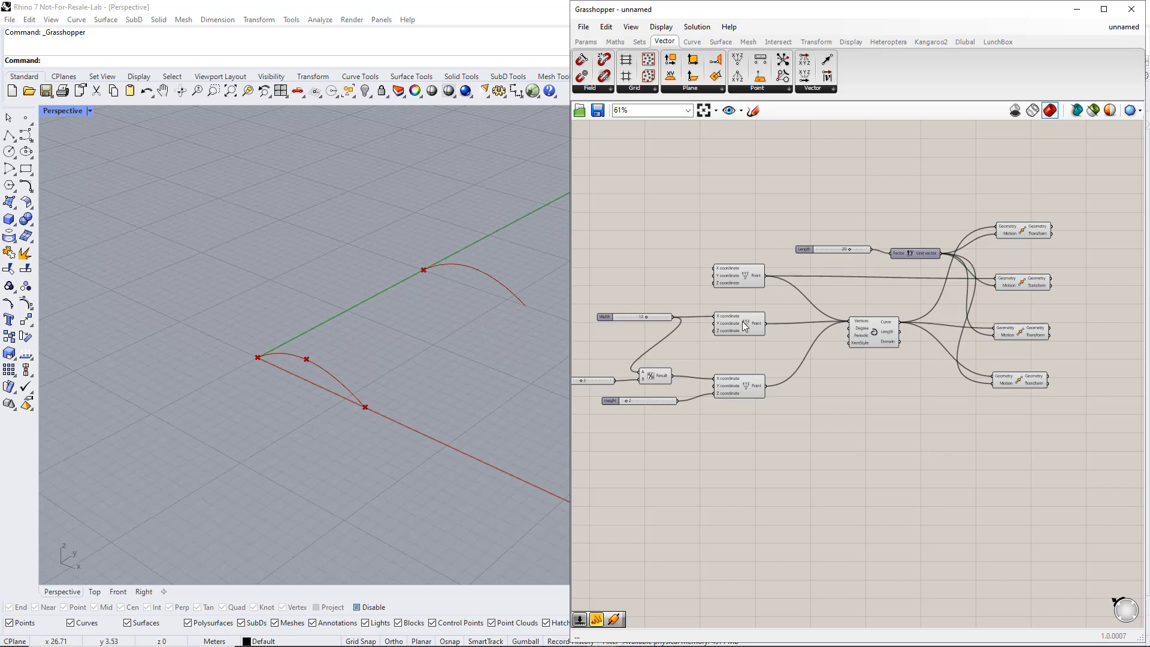
- Connect the width endpoint and the raised midpoint to the Geometry inputs of the two remaining Move copies, replacing the curve input
left_click(743, 322)
left_click_drag(765, 323, 993, 335)
left_click(740, 386)
left_click_drag(766, 385, 1014, 381)
left_click(1071, 424)
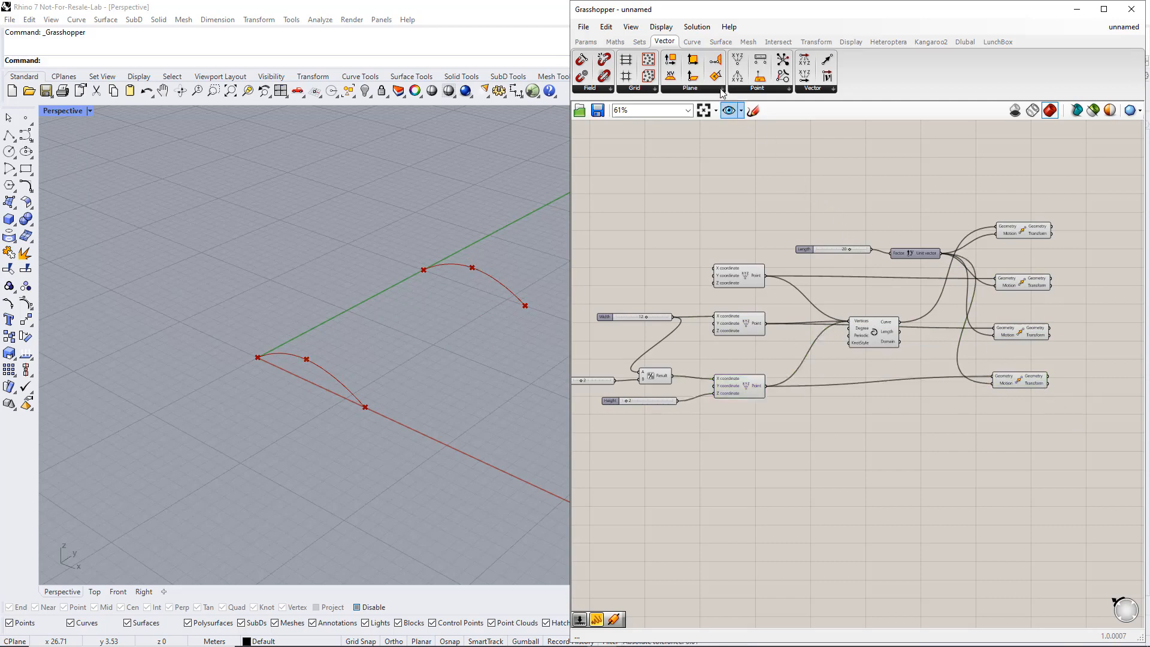
- Add a Line component from the origin point to its moved copy, and duplicate that Line component below it
left_click(692, 43)
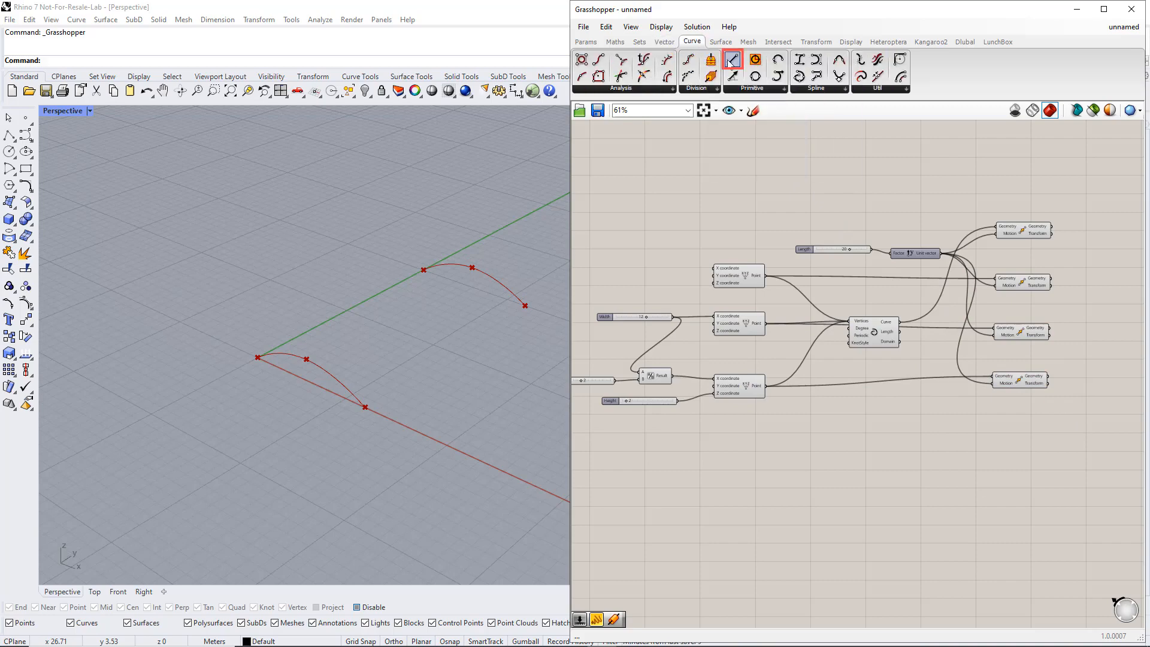
left_click_drag(730, 62, 1104, 424)
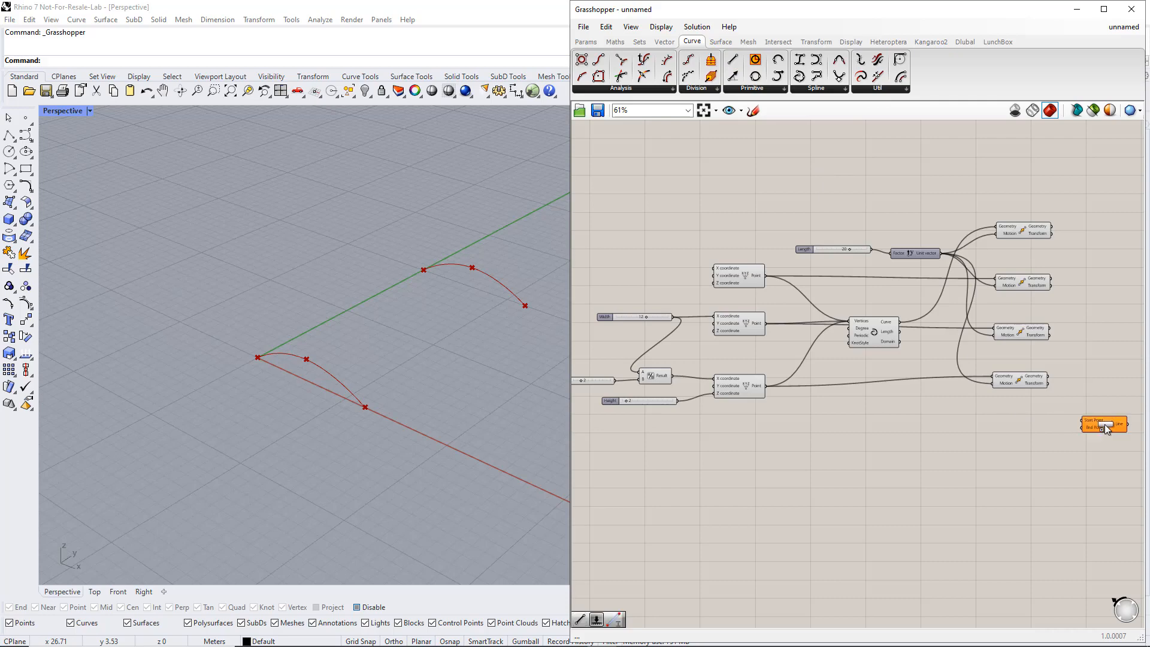
right_click_drag(1100, 435, 1028, 428)
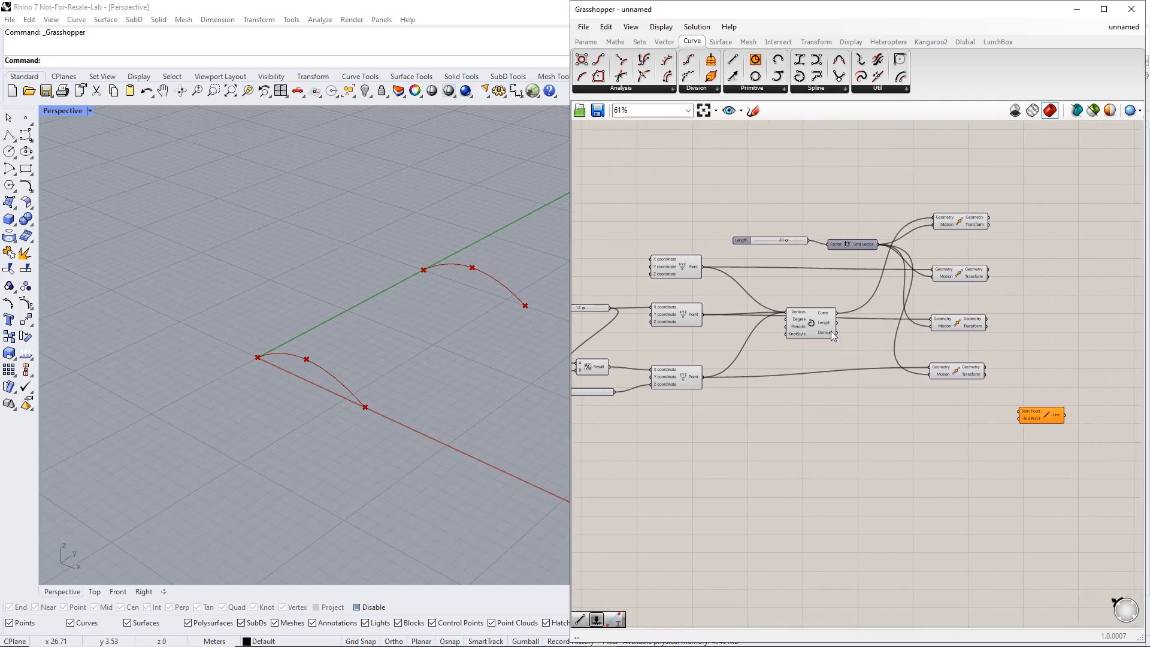
left_click(695, 267)
left_click_drag(702, 266, 1019, 411)
left_click_drag(988, 270, 1039, 450)
left_click(1035, 414)
- Rewire the second Line component to run from the width endpoint to its moved copy, and duplicate it below
left_click(689, 320)
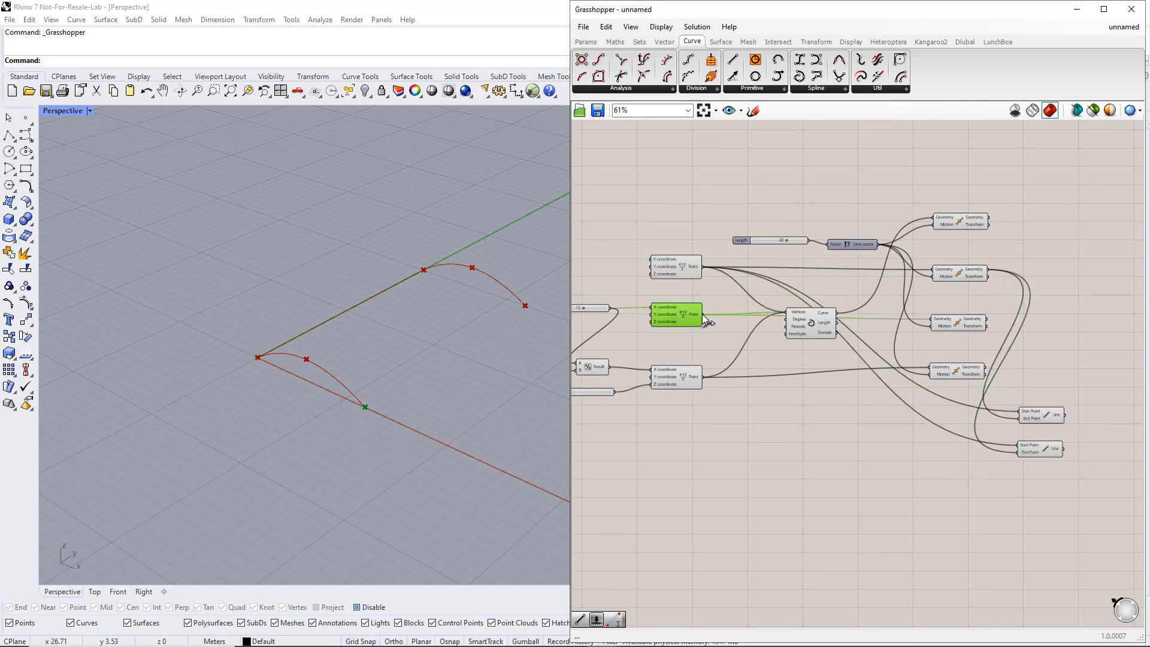
left_click_drag(703, 313, 1019, 446)
left_click(976, 323)
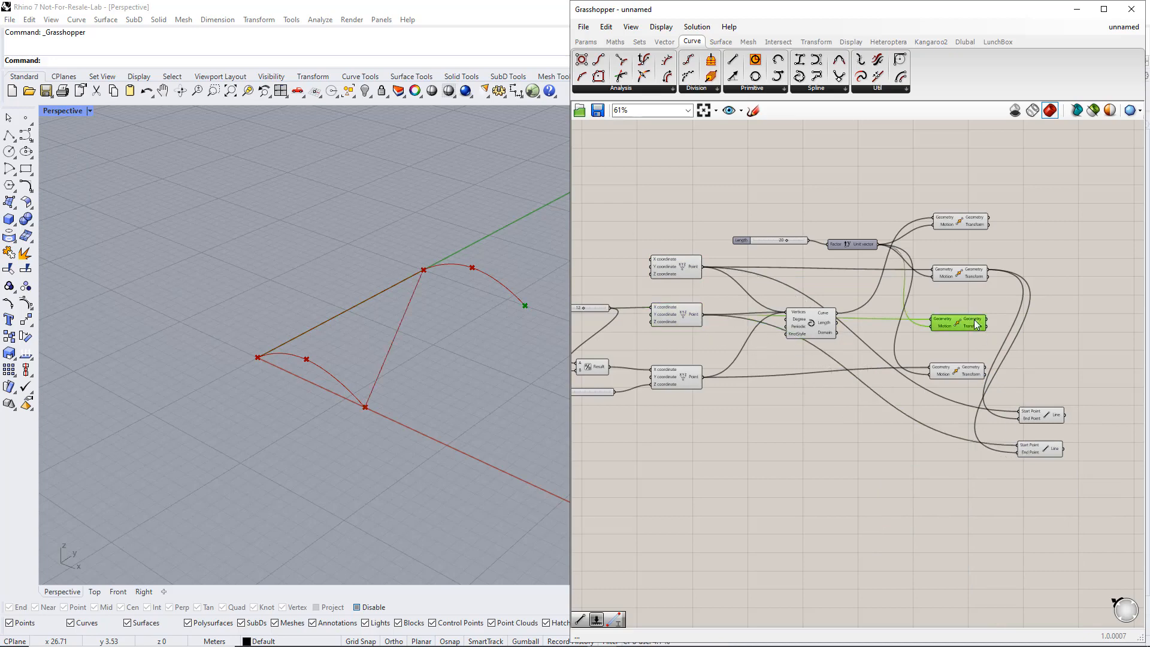
mouse_move(987, 321)
left_mouse_down()
mouse_move(1011, 447)
mouse_move(1039, 450)
mouse_move(1039, 484)
left_mouse_up()
left_click(1040, 450)
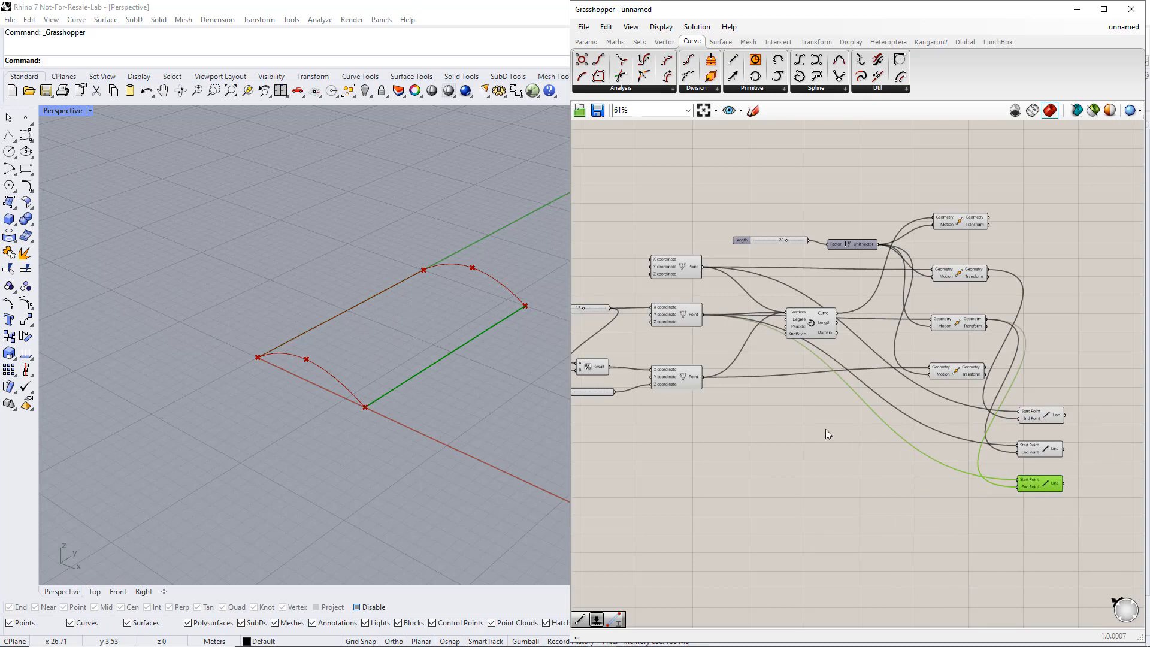
- Rewire the third Line component to start at the raised midpoint and end at its moved copy
left_click(686, 382)
left_click_drag(703, 377, 1018, 486)
left_click(968, 372)
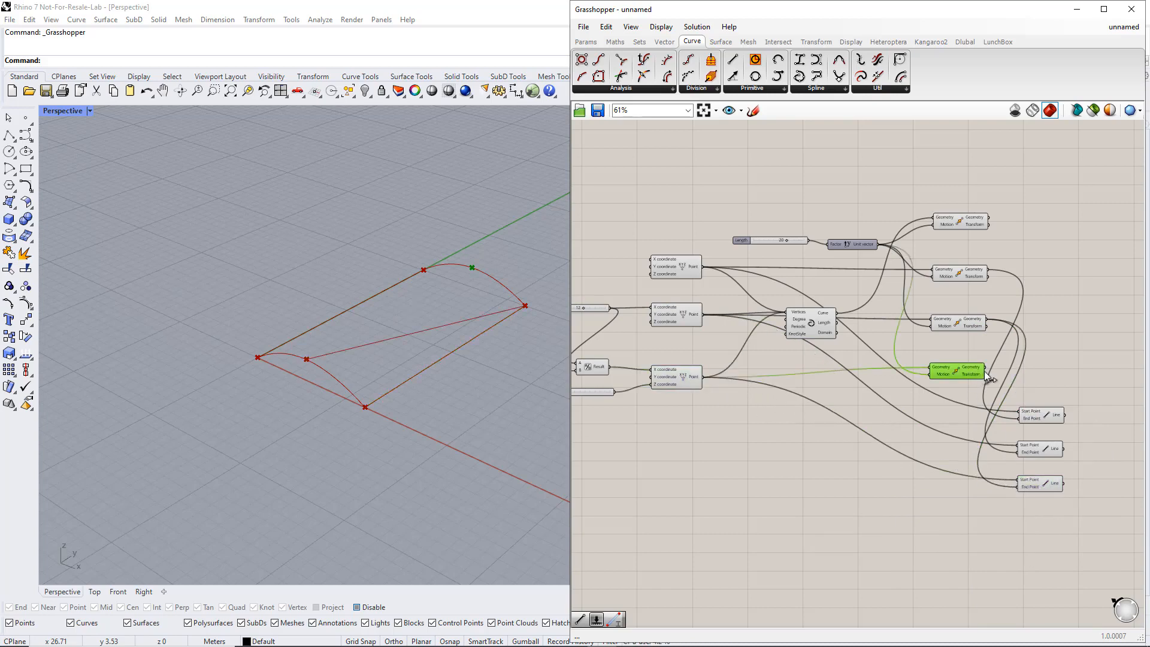
left_click_drag(985, 367, 1013, 482)
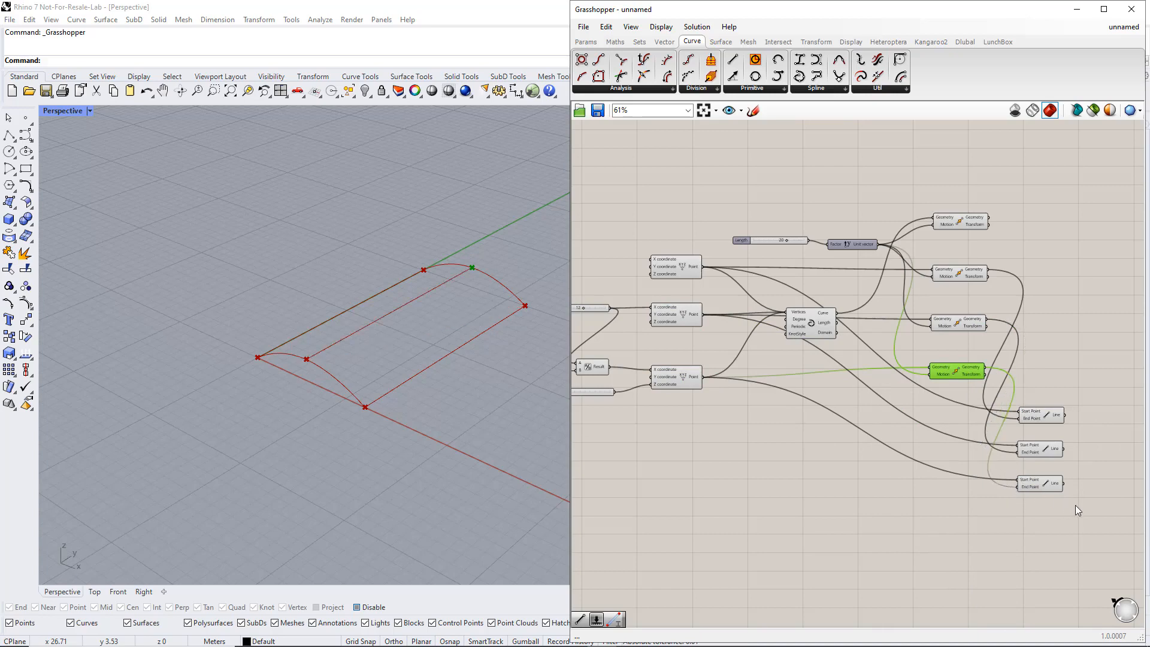
left_click_drag(1075, 505, 1038, 399)
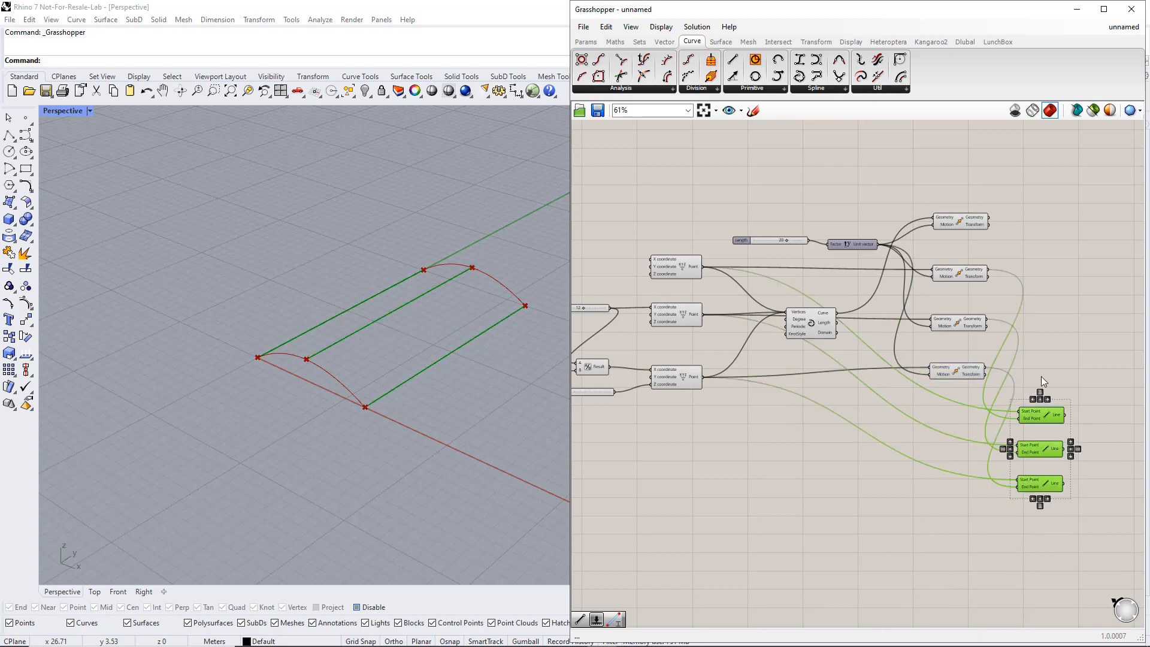
left_click(1041, 377)
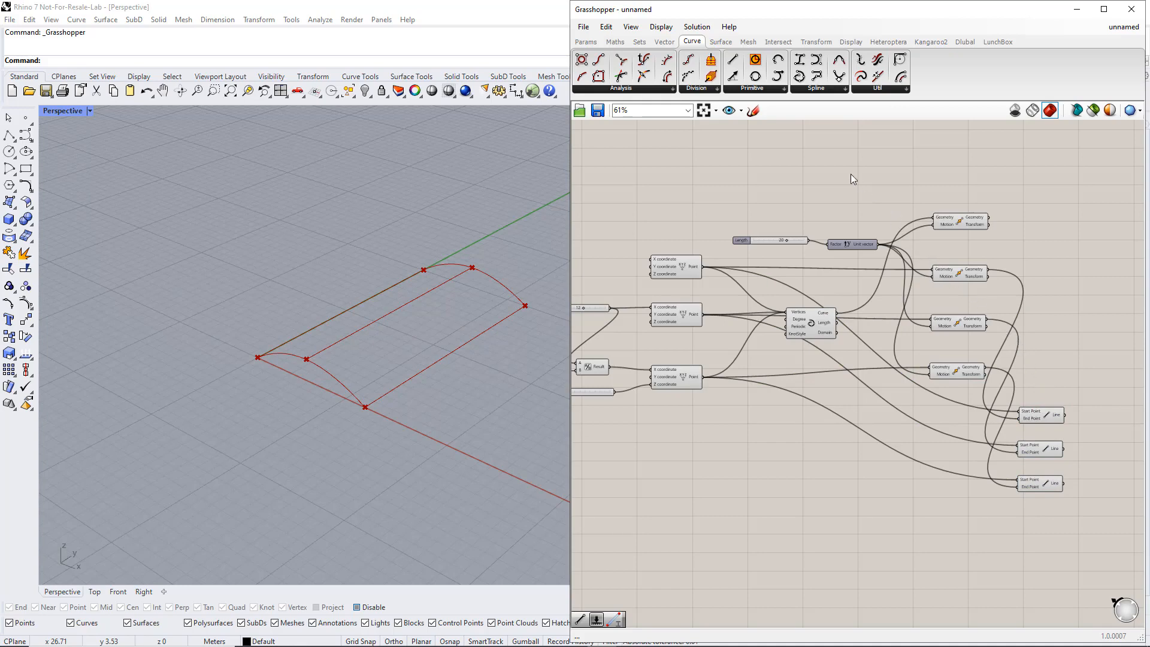
- Place a Loft component on the canvas above and beyond the Move components
left_click(719, 43)
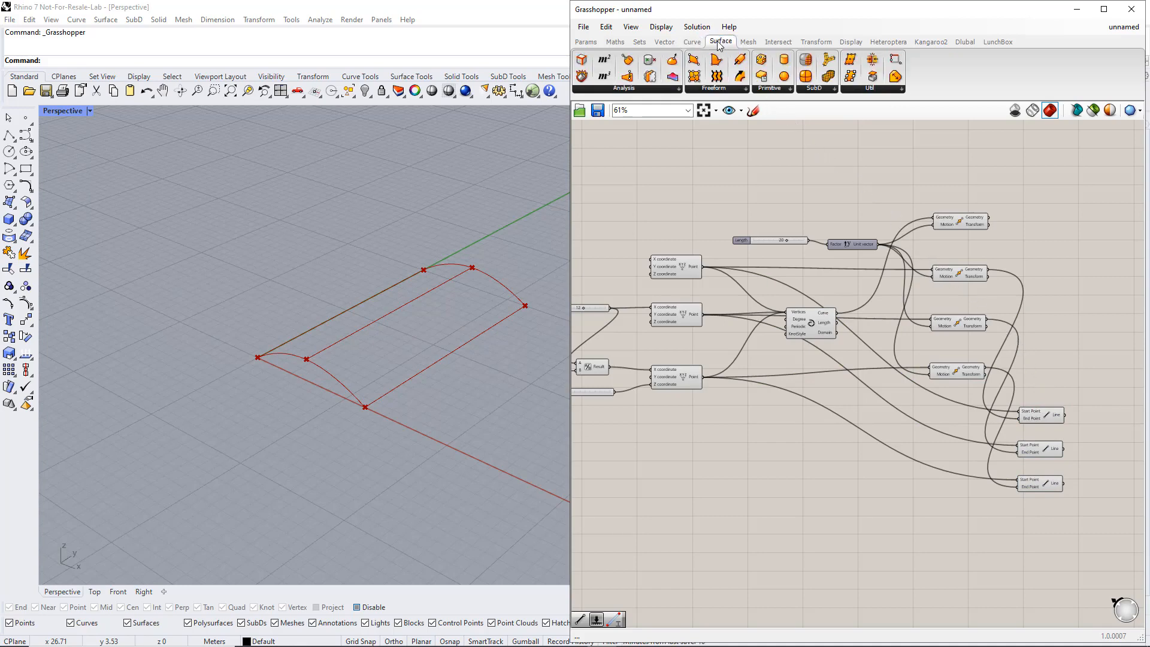
left_click(724, 91)
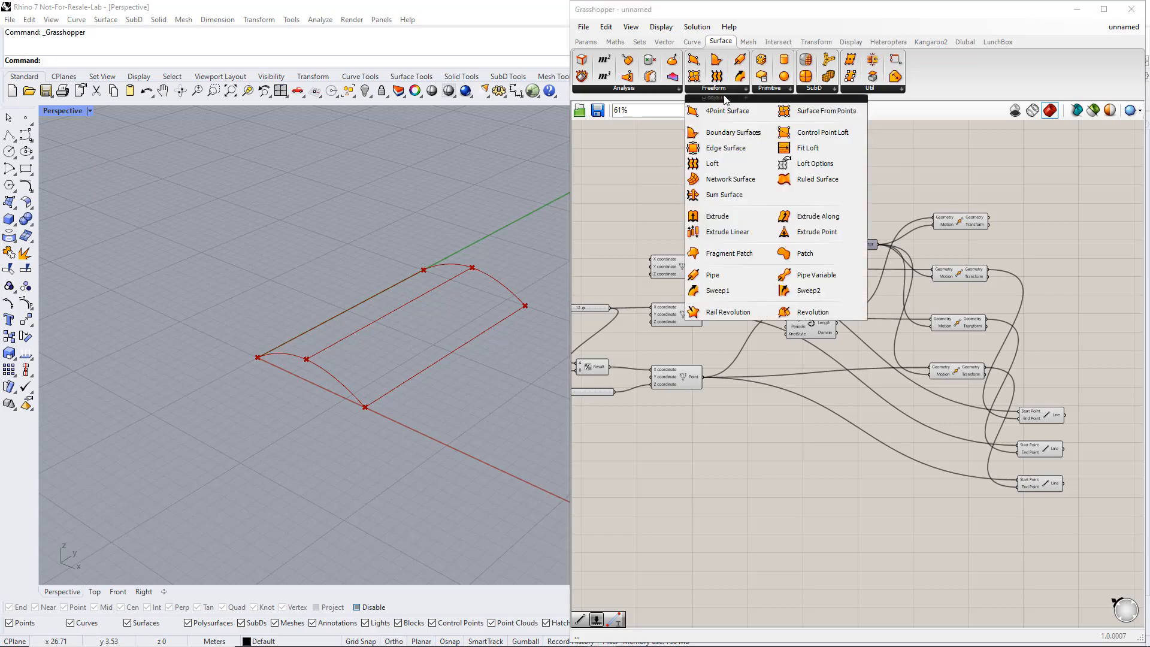
left_click(712, 164)
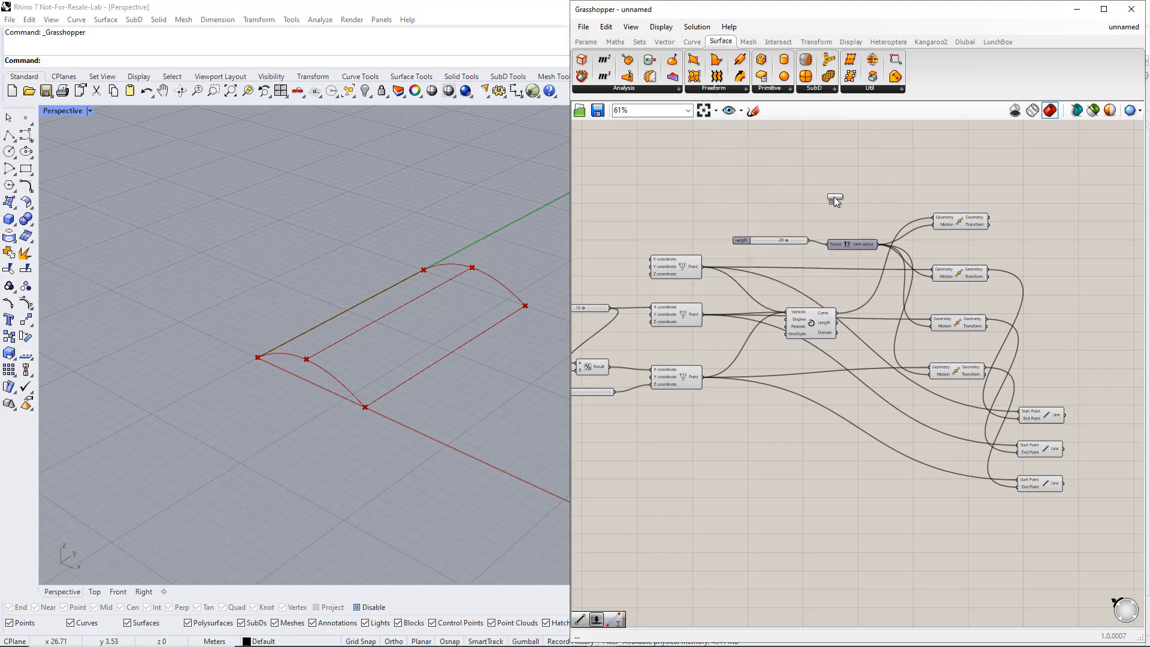
left_click(1069, 190)
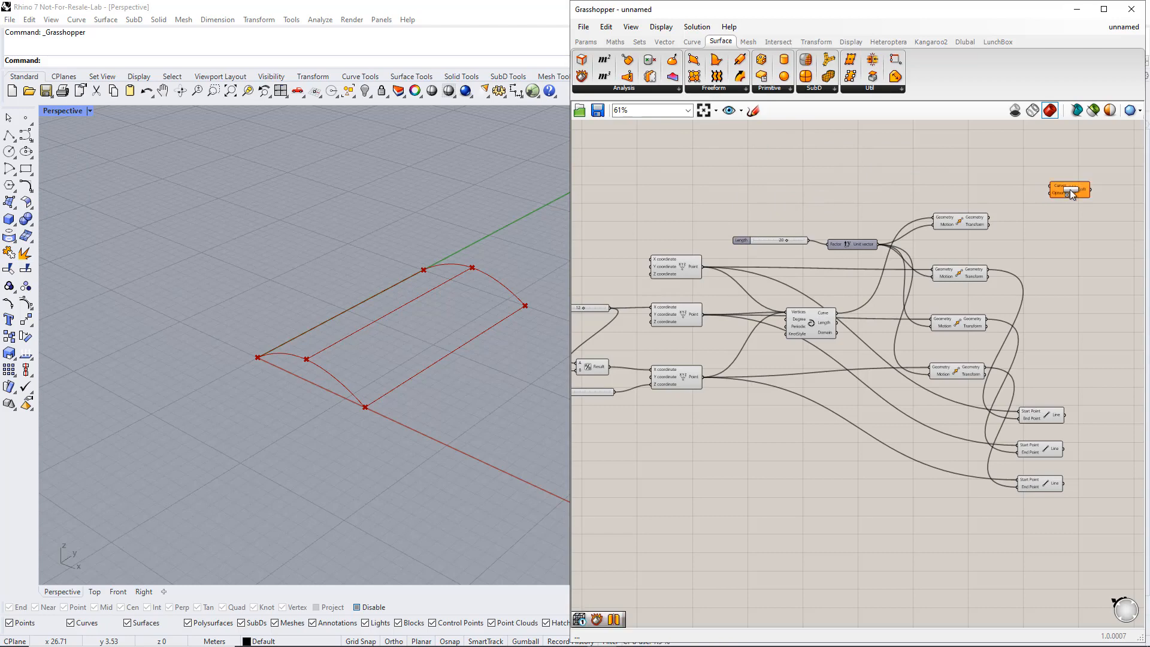
- Connect both the interpolated curve and its moved copy to the Loft component's Curves input
left_click(810, 326)
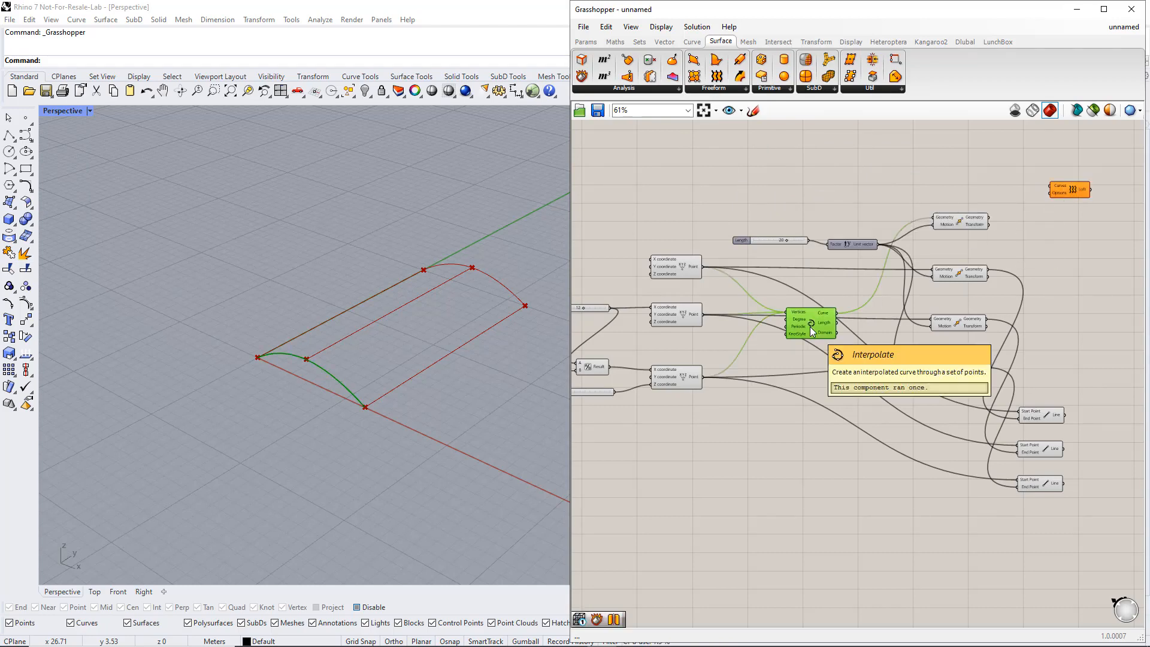
left_click_drag(836, 313, 1051, 186)
left_click(976, 224)
left_click_drag(988, 222, 1067, 194, "shift")
left_click(1068, 194)
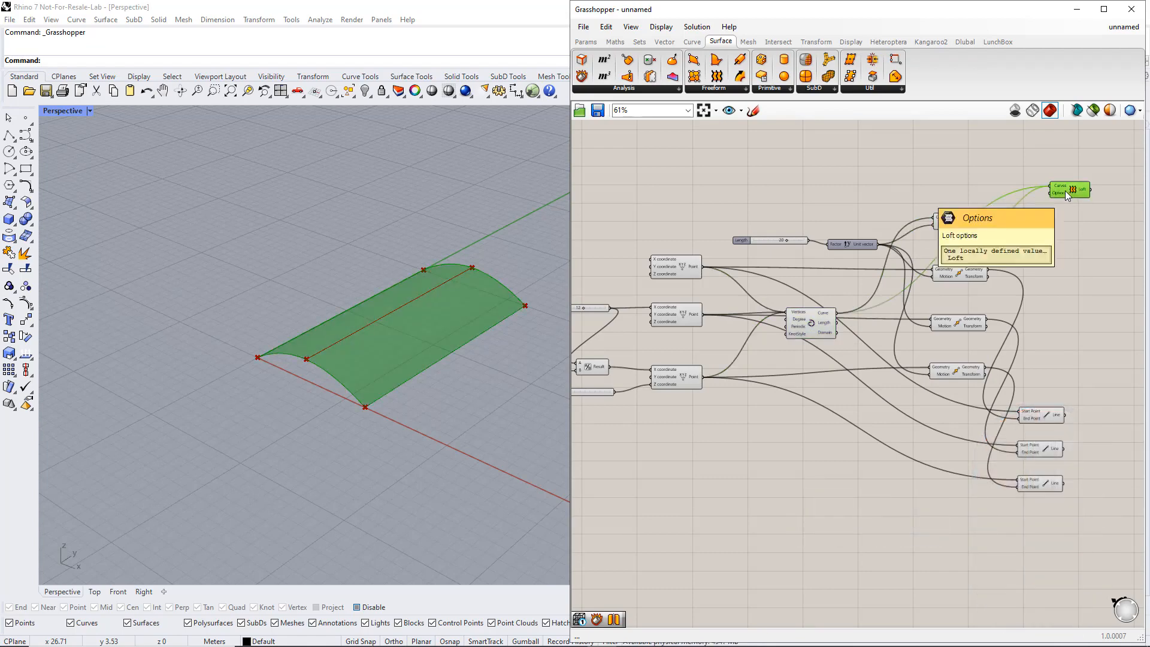
- Set the Length slider to 11
left_click_drag(785, 239, 770, 243)
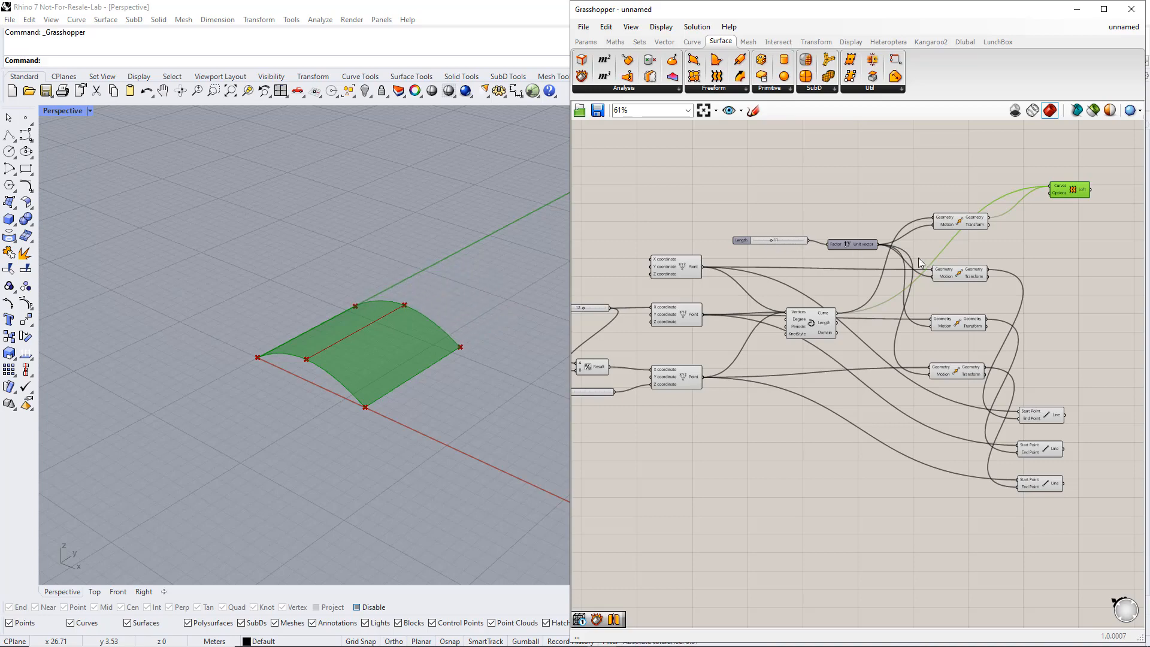
left_click(1061, 283)
- Place a Mirror component on the canvas beside the Loft component
left_click_drag(1106, 495, 954, 178)
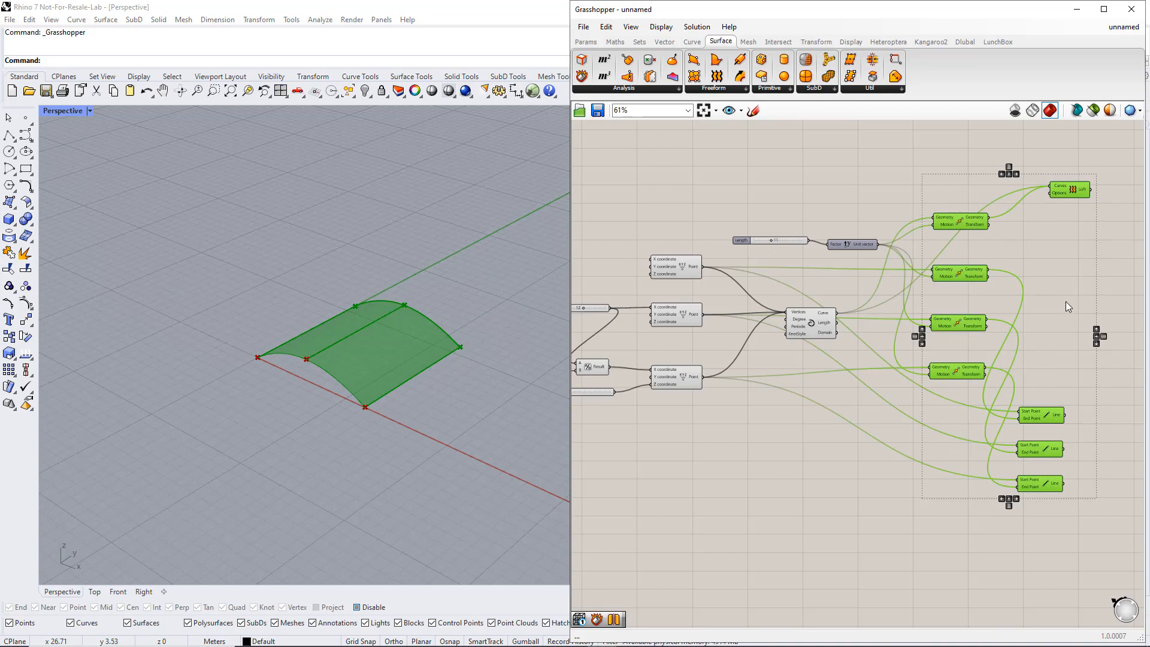
right_click_drag(1065, 301, 946, 325)
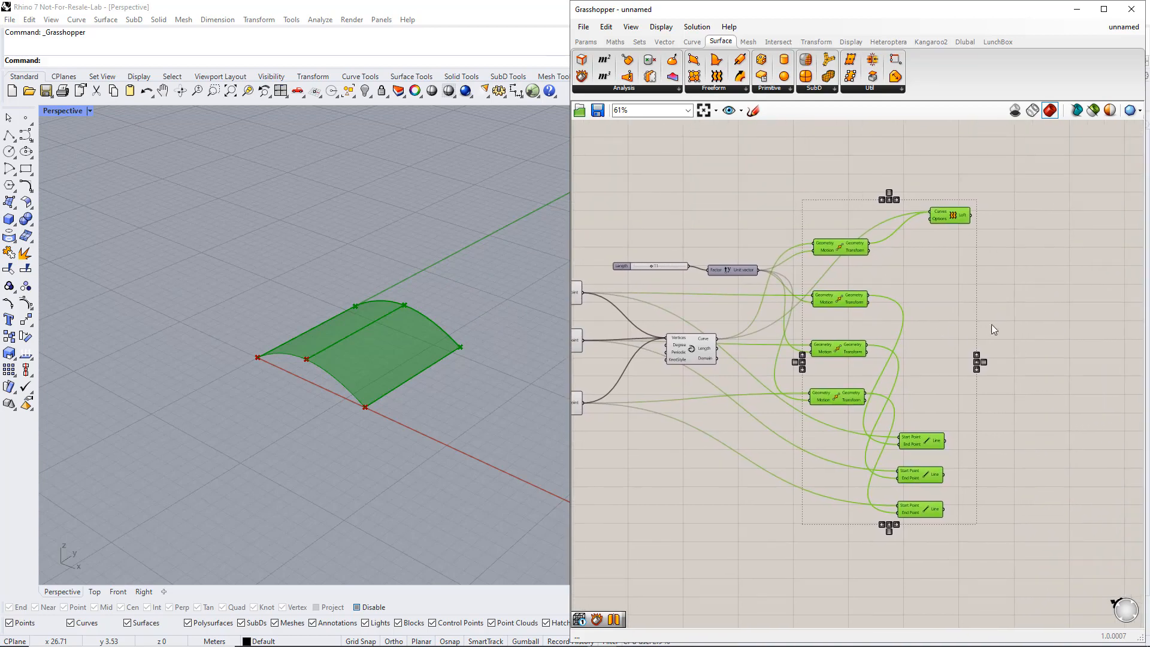
left_click(1049, 331)
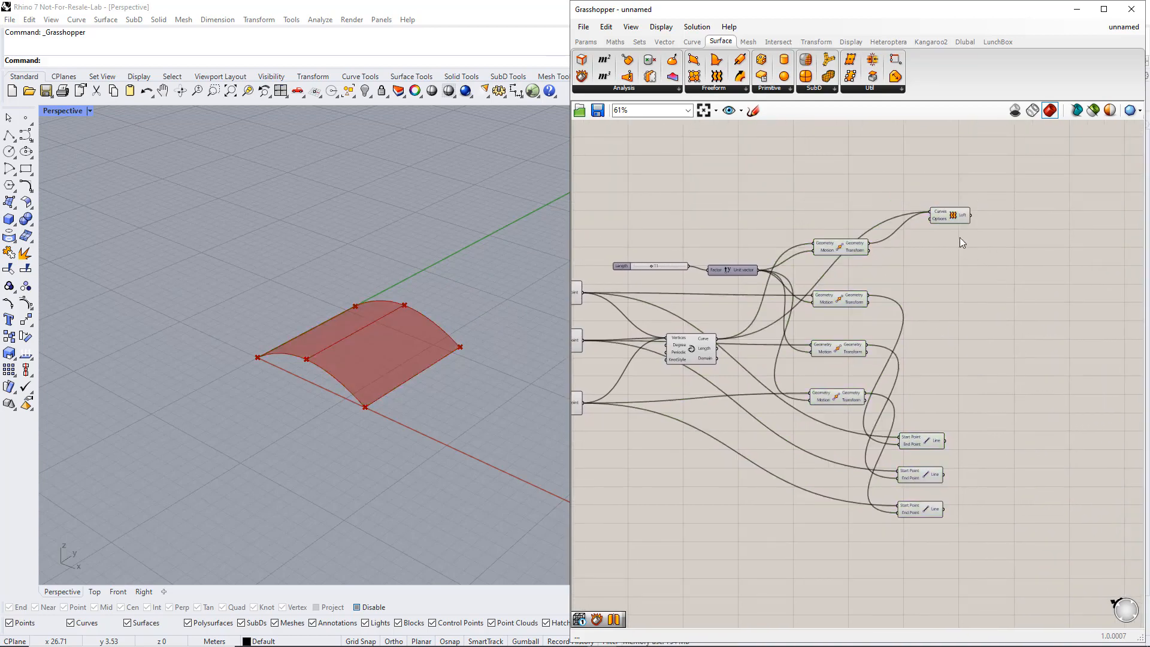
left_click(816, 42)
left_click(720, 88)
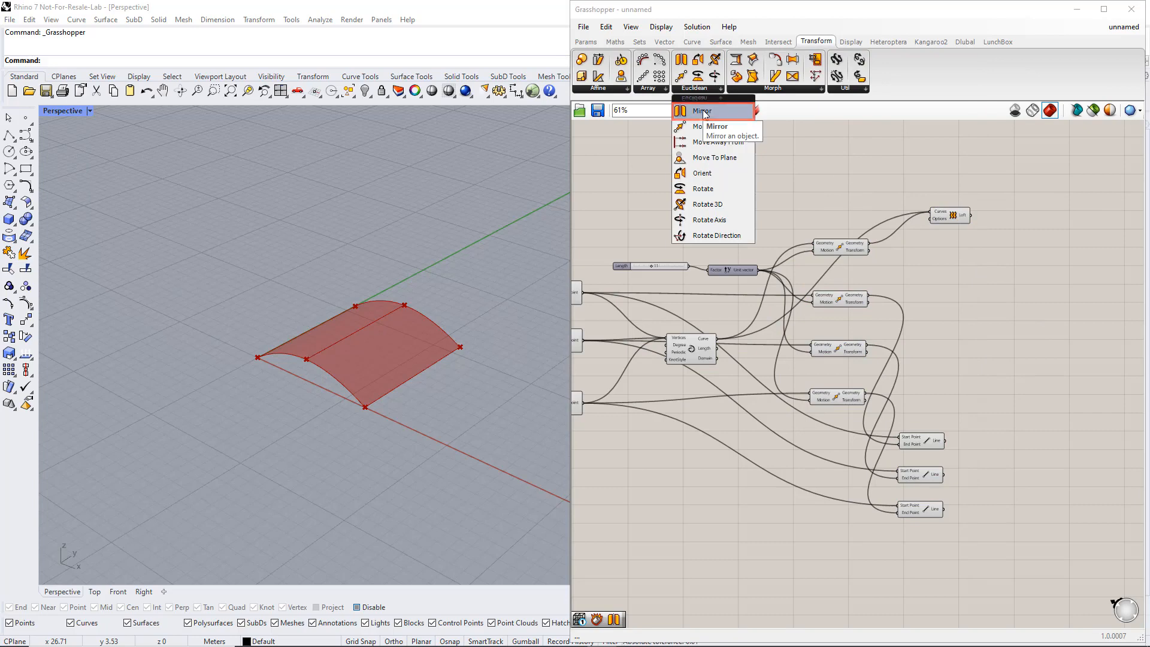
left_click_drag(705, 111, 1061, 216)
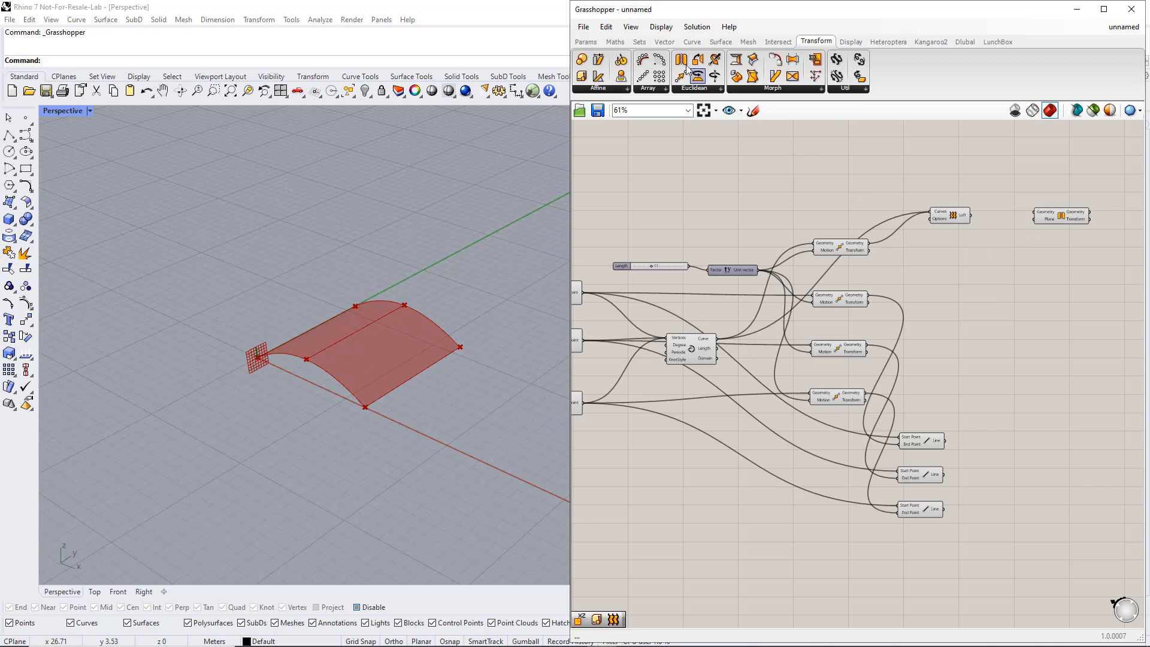
- Add an XZ Plane component as the Mirror component's Plane input and connect the Loft output to its Geometry input
left_click(664, 45)
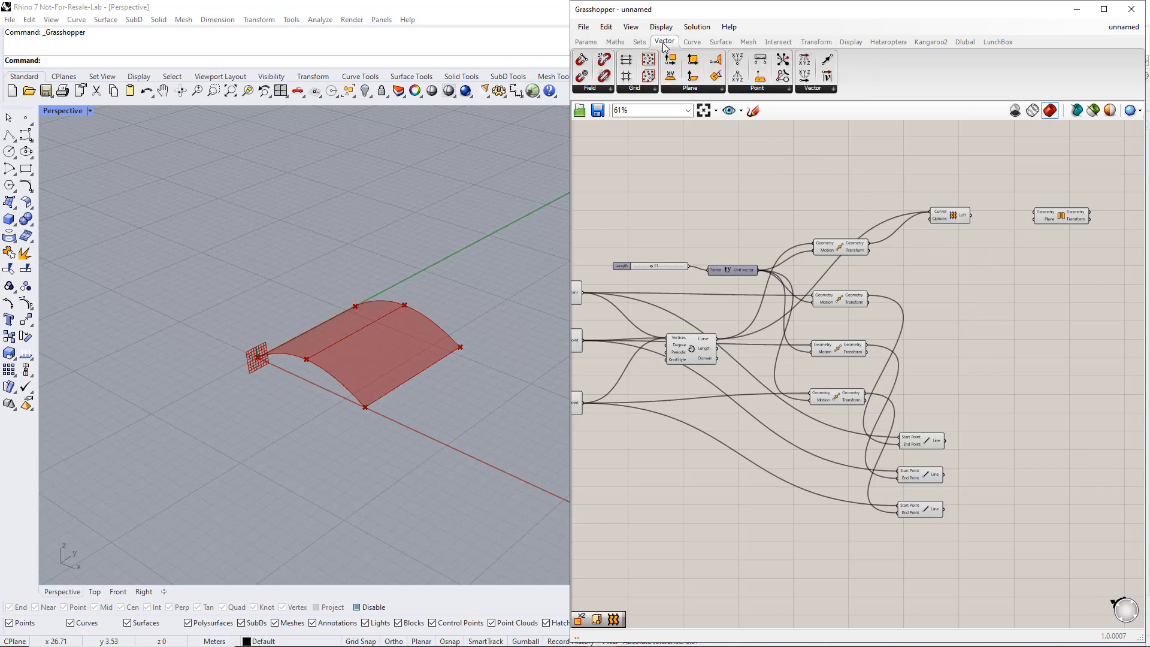
left_click(686, 90)
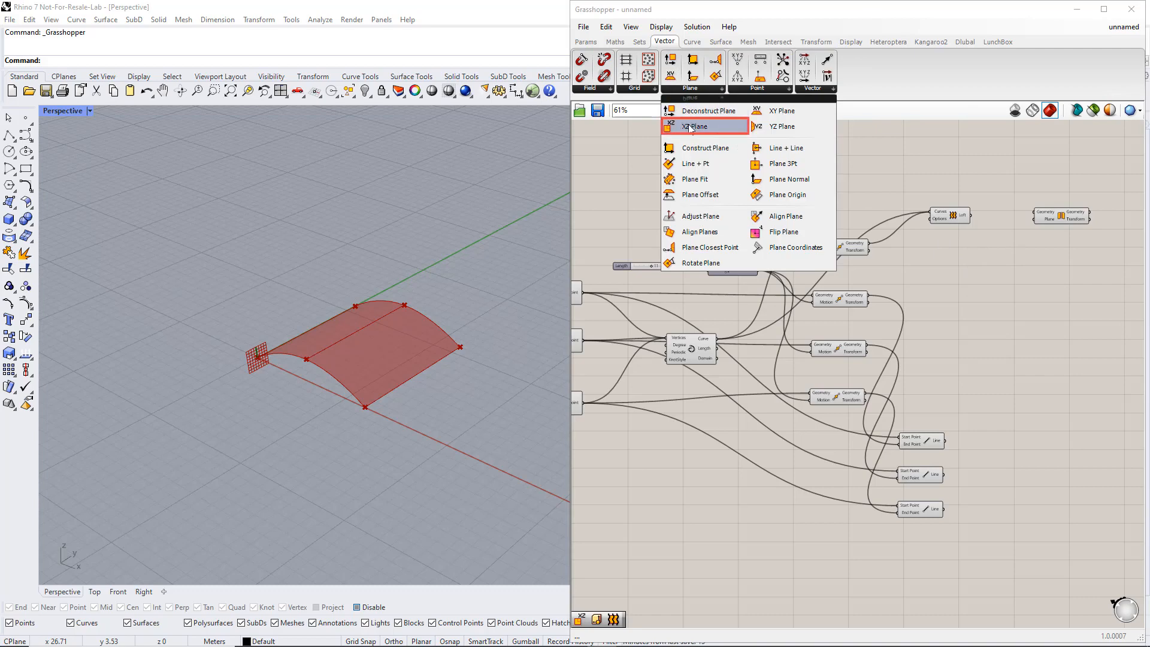
left_click_drag(690, 128, 800, 218)
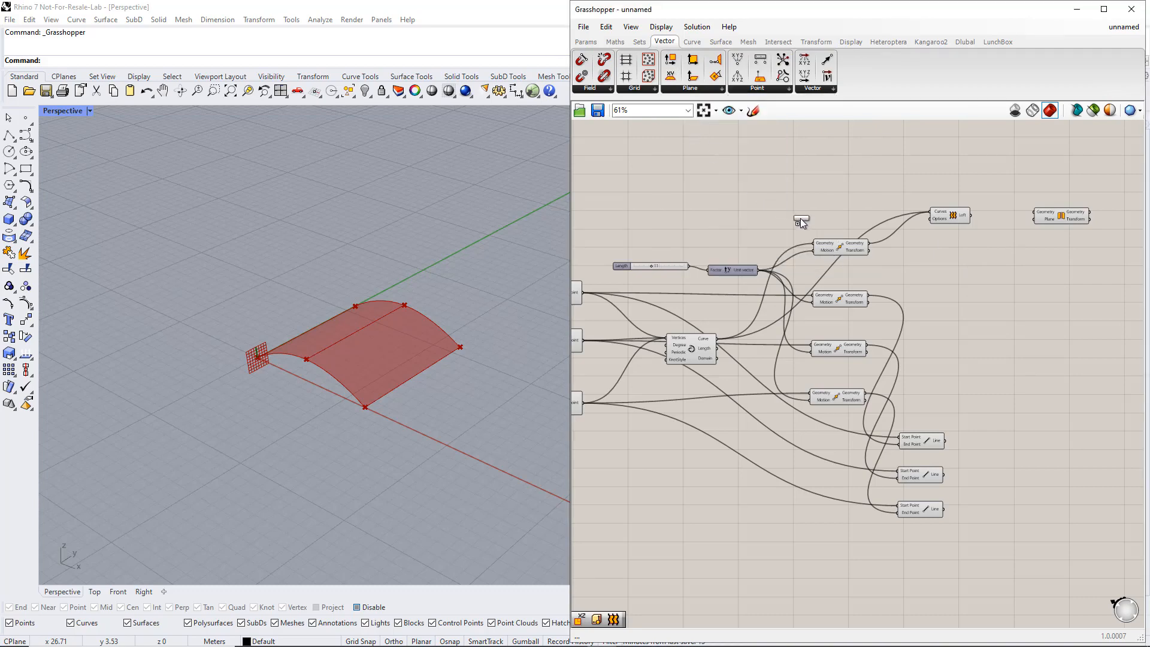
left_click_drag(967, 248, 1032, 219)
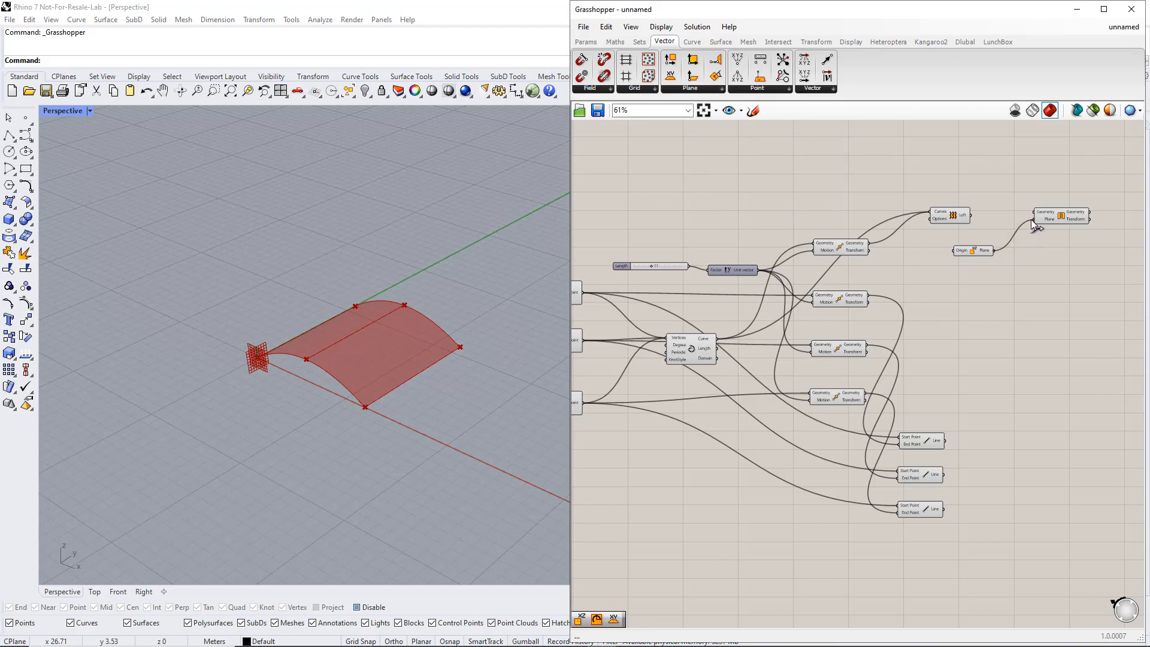
left_click(982, 250)
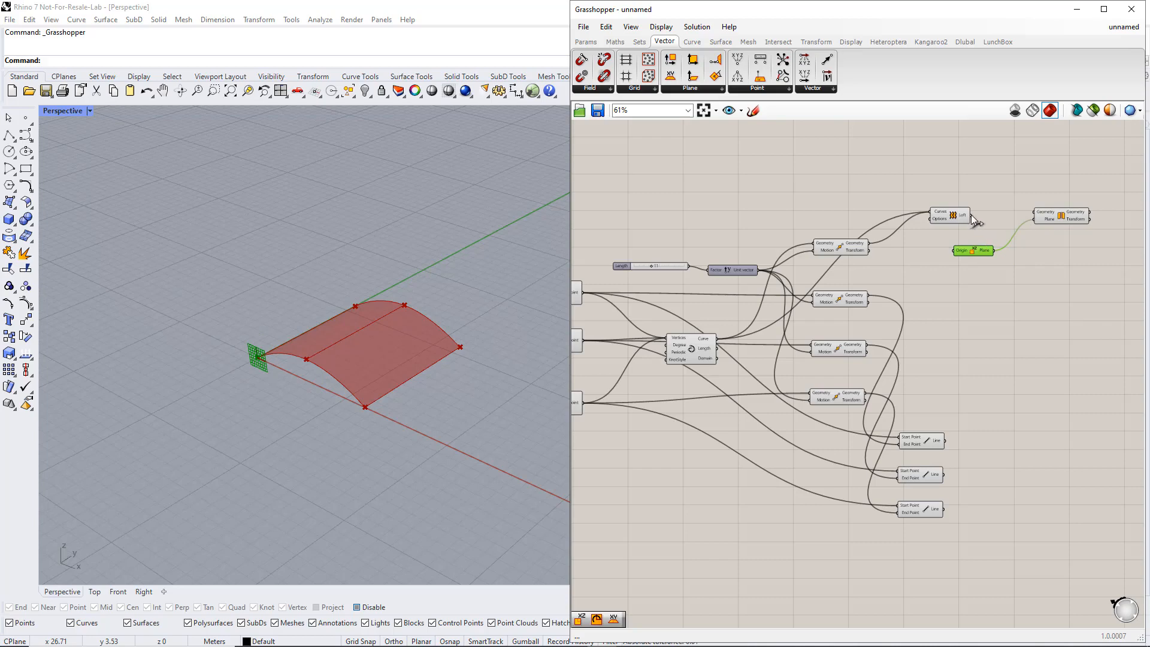
left_click_drag(973, 221, 1033, 214)
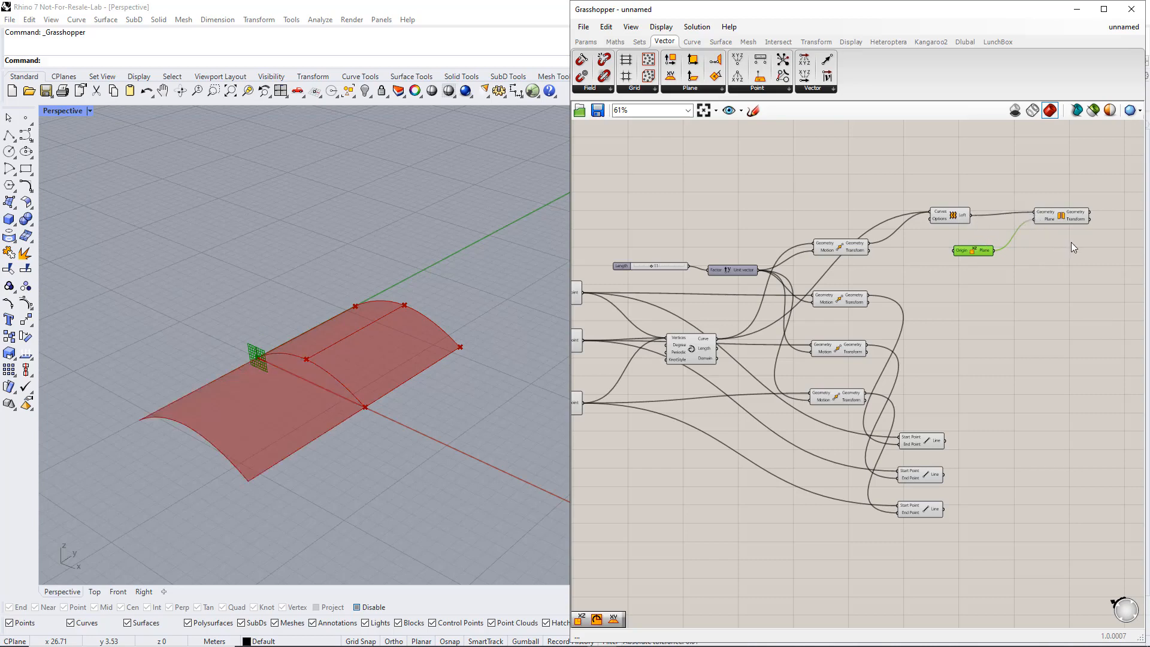
- Make seven copies of the Mirror component in a column below it and connect the moved curve to the first copy's Geometry input
left_click(1059, 218)
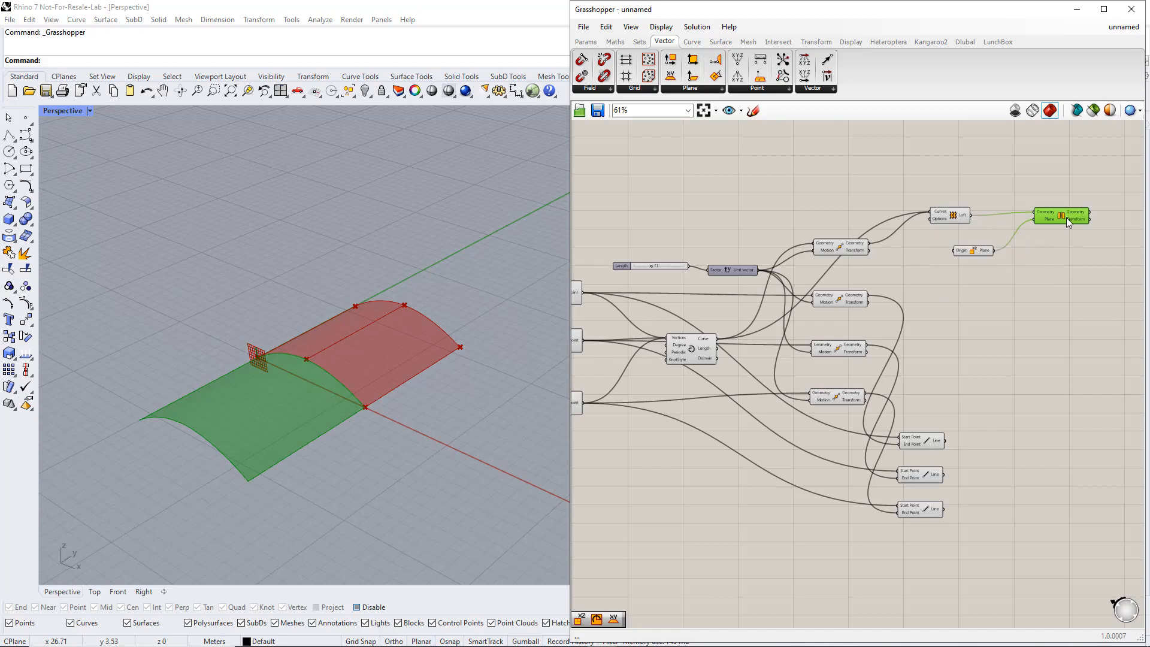
left_click_drag(1065, 218, 1069, 508, "alt")
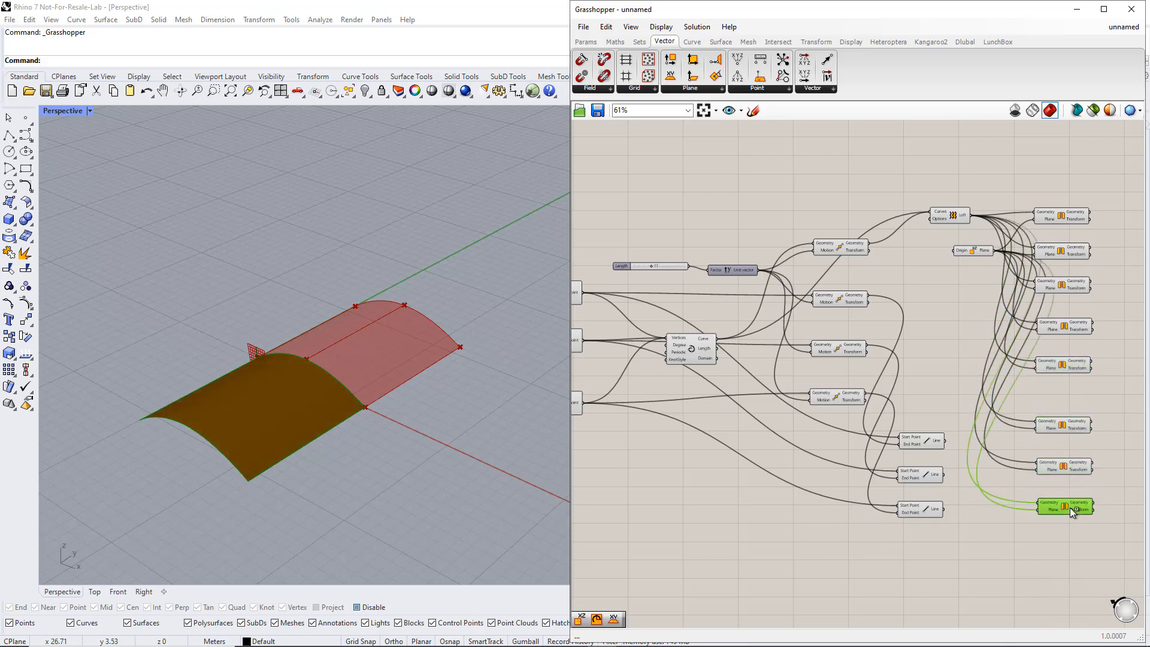
left_click(854, 250)
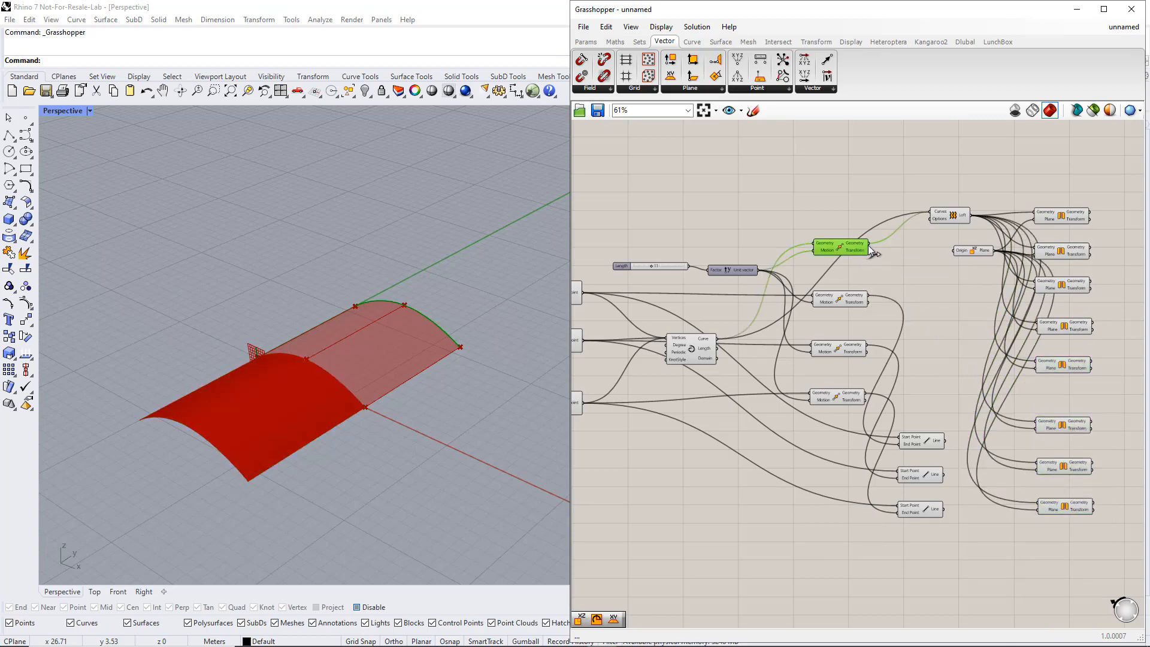
left_click_drag(868, 246, 1035, 247)
left_click(1065, 253)
- Connect the three moved points, one each, to the Geometry inputs of the next three Mirror copies
left_click(863, 300)
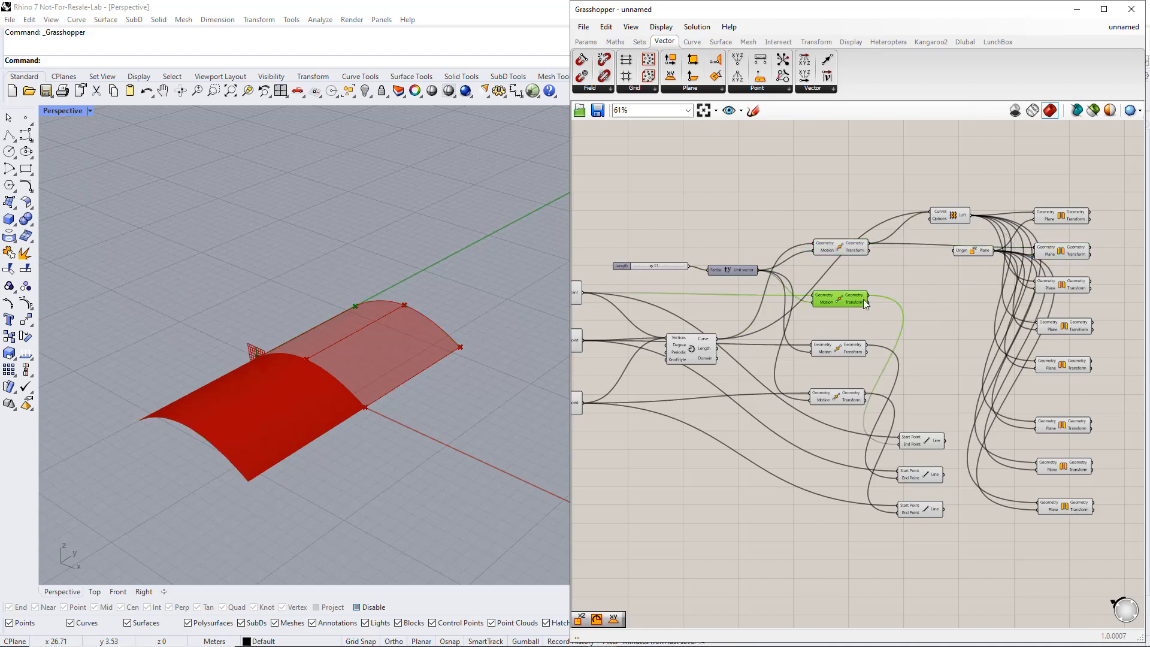
left_click_drag(904, 292, 1042, 281)
left_click(1054, 288)
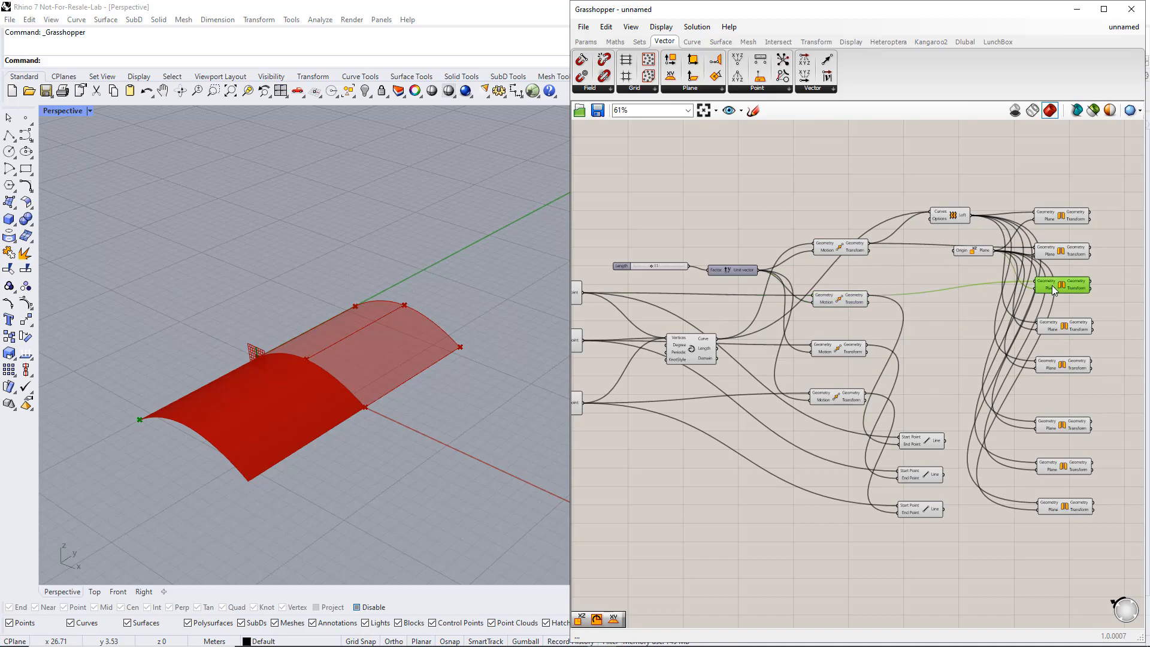
left_click(850, 347)
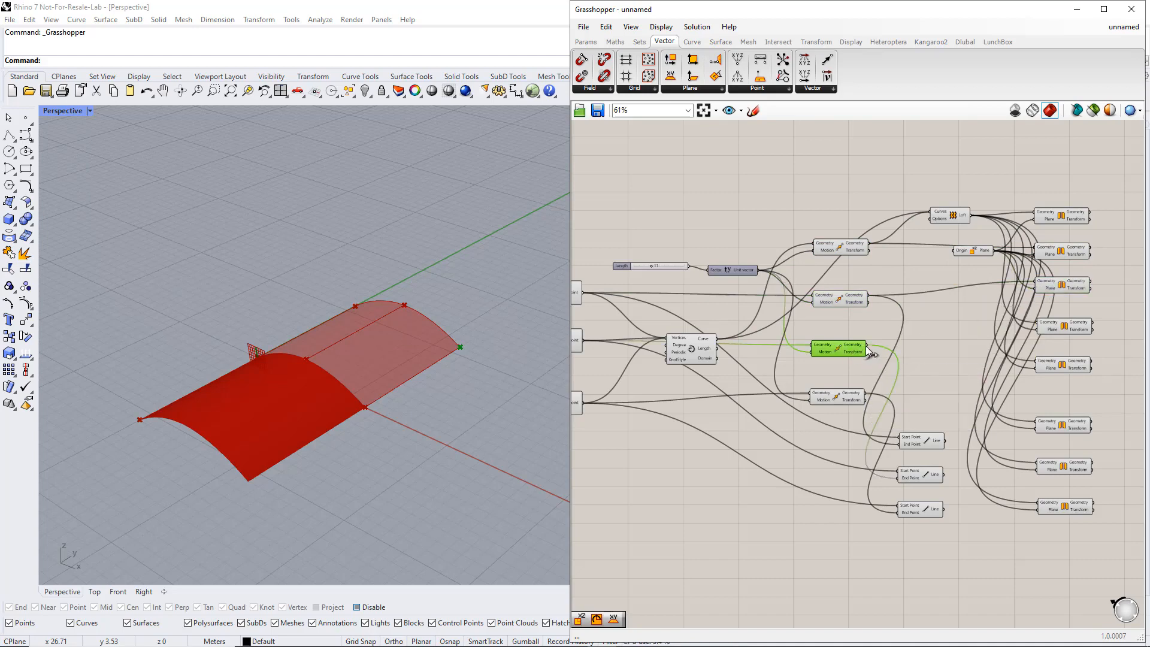
left_click_drag(866, 346, 1038, 323)
left_click(837, 397)
left_click_drag(866, 393, 1036, 361)
left_click(1051, 364)
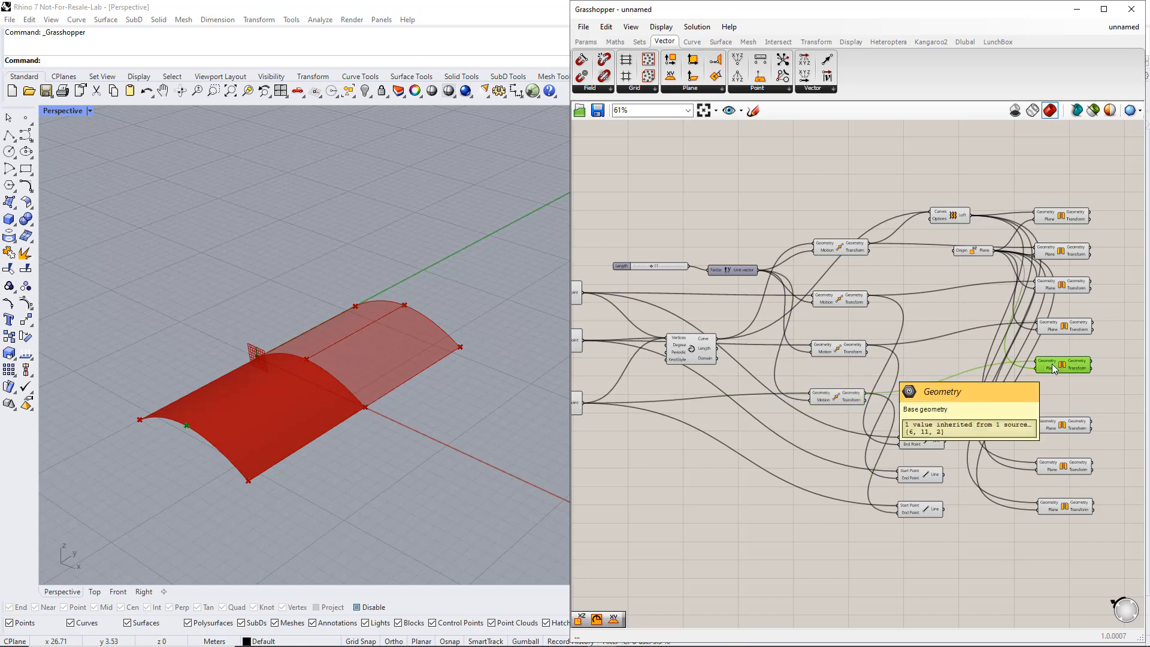
- Connect the three Line components, one each, to the Geometry inputs of the last three Mirror copies
left_click(935, 436)
left_click_drag(945, 442, 1036, 423)
left_click(1053, 424)
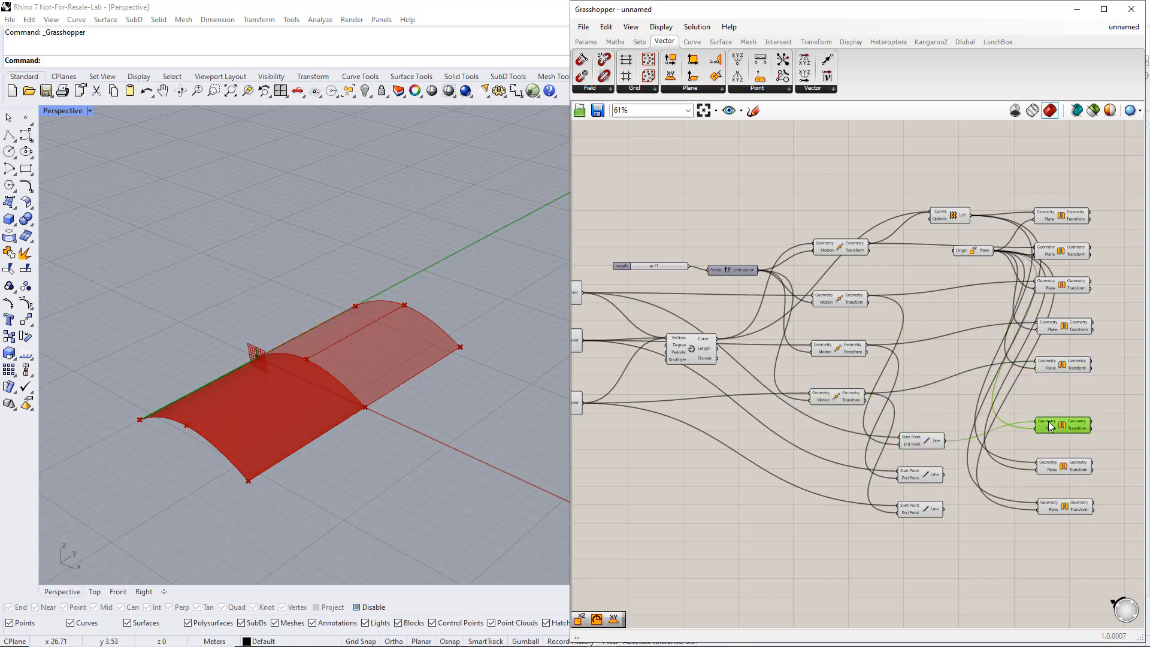
left_click(931, 477)
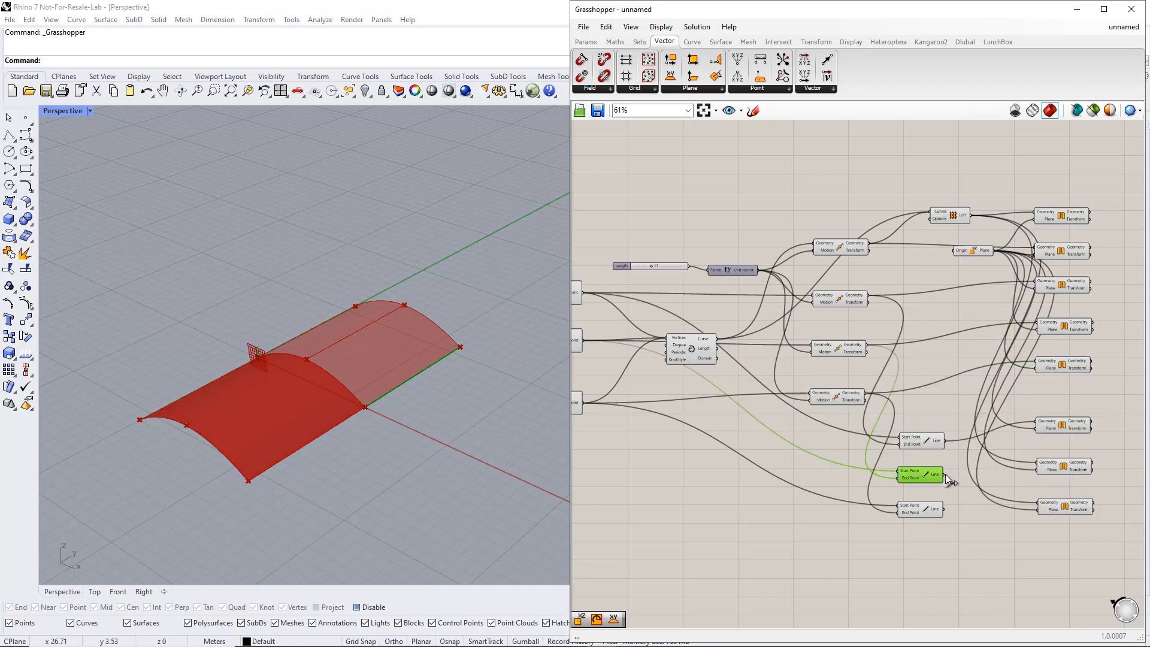
left_click_drag(944, 474, 1038, 464)
left_click(1053, 469)
left_click(934, 509)
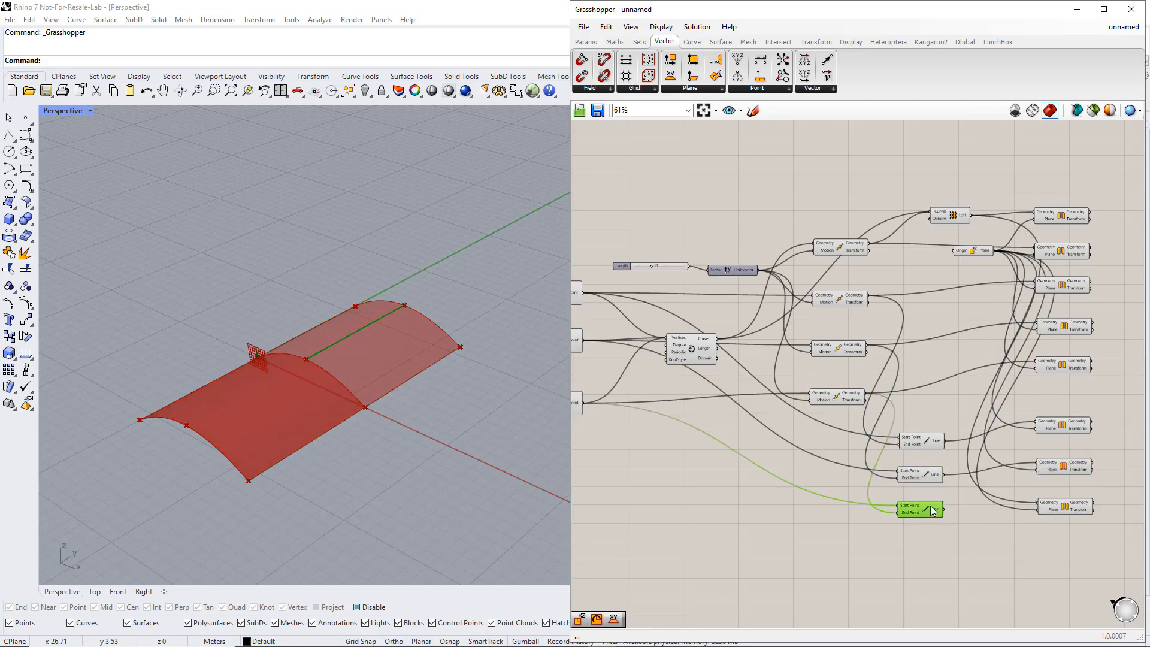
left_click_drag(945, 509, 1038, 506)
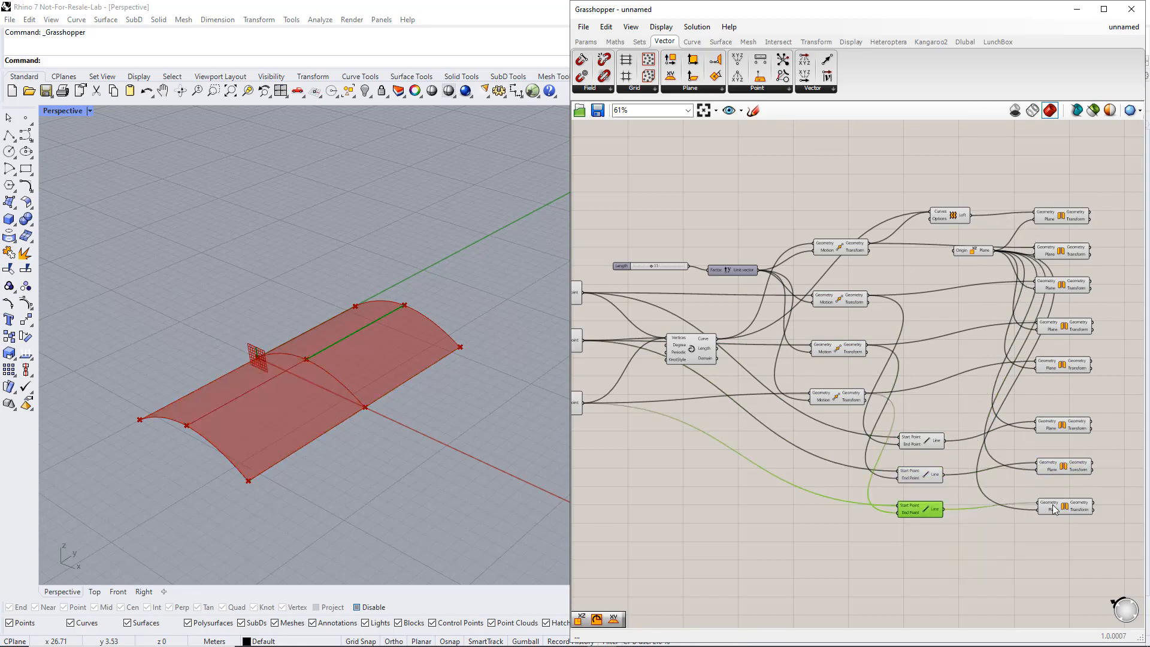
left_click(1055, 508)
- Turn off the preview of the XZ Plane component
left_click_drag(1115, 535, 1045, 189)
left_click(968, 253)
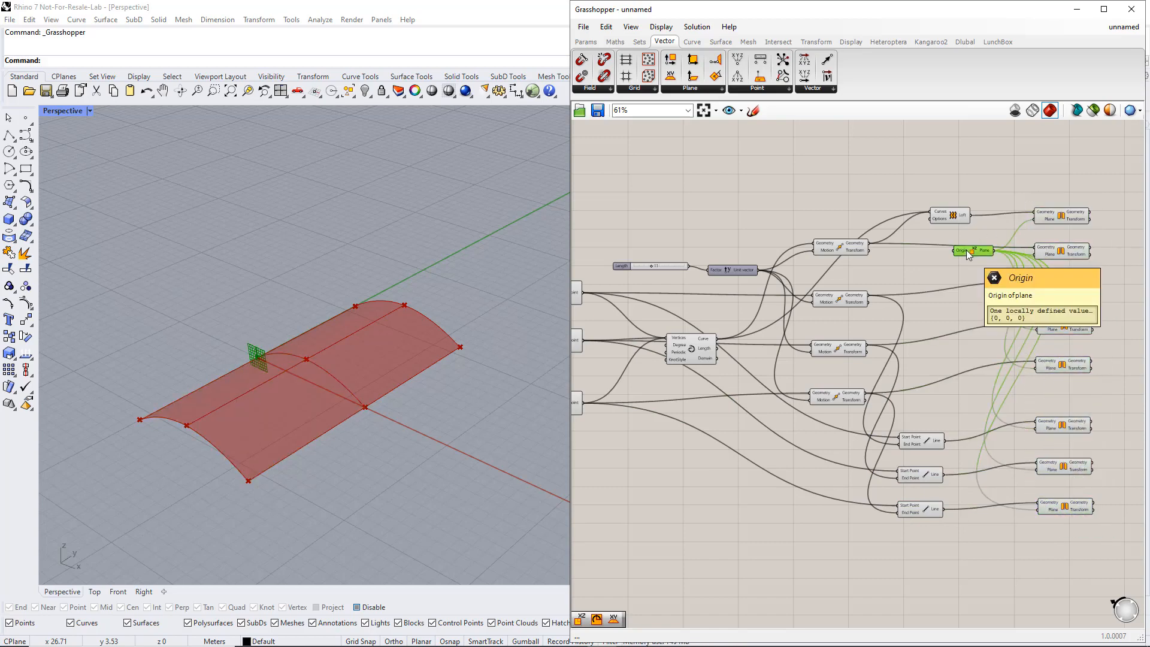
middle_click(967, 252)
scroll(967, 252, "up", 1)
left_click(1004, 213)
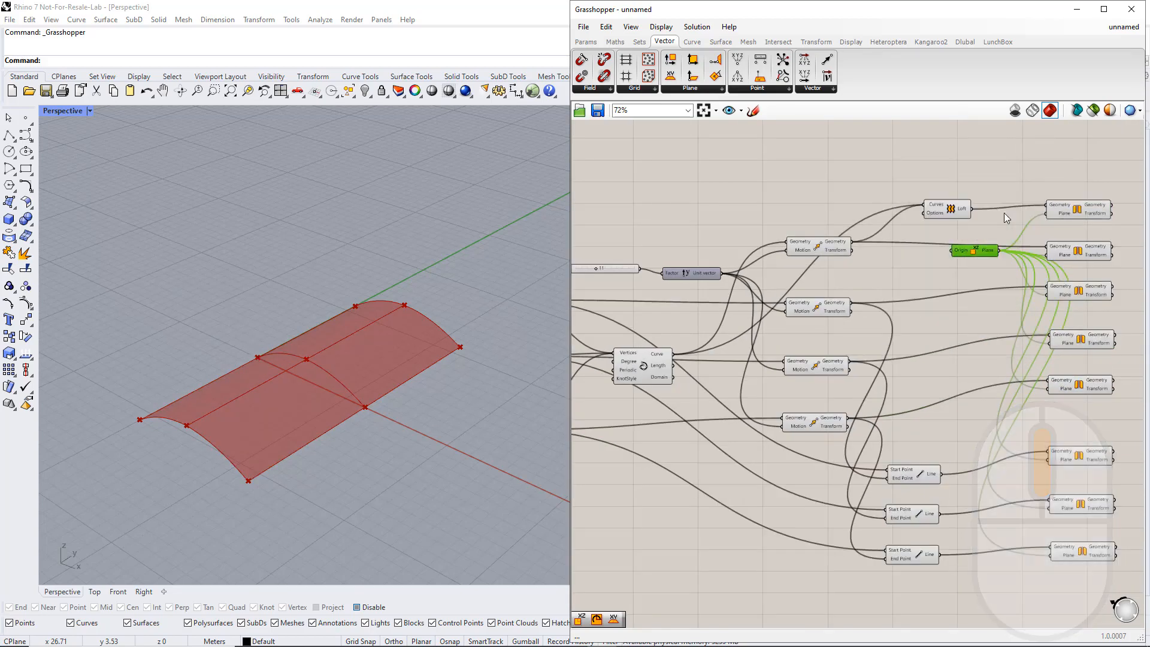
left_click(994, 317)
right_click_drag(976, 374, 881, 362)
scroll(890, 363, "down", 1)
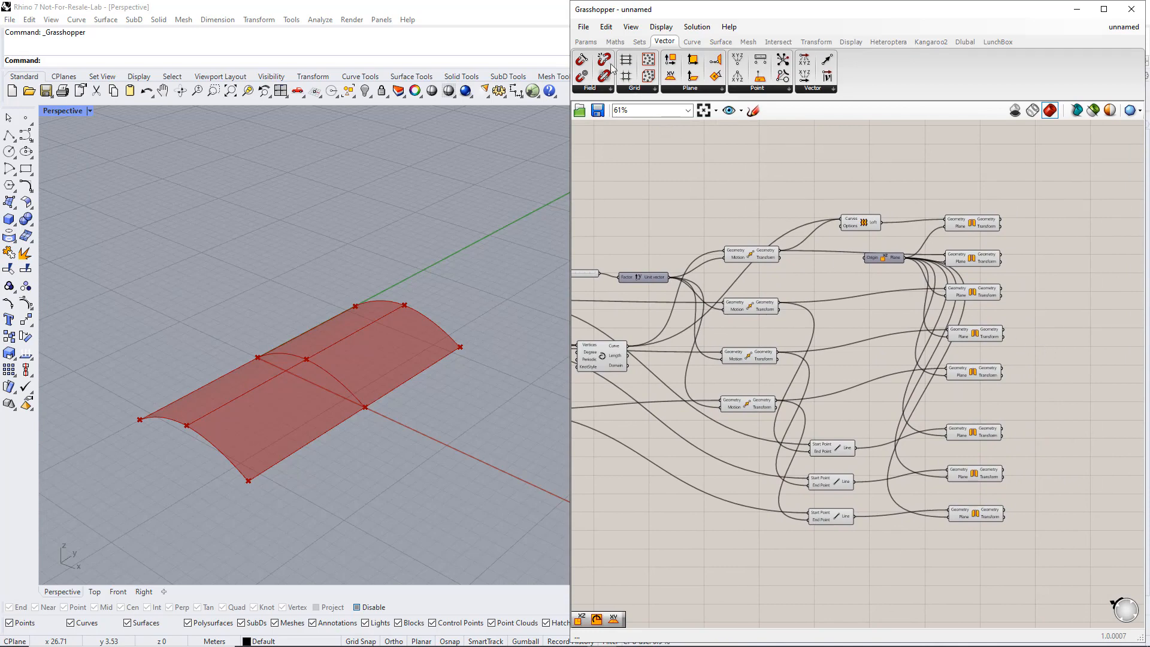
- Place a Curve parameter beyond the Mirror components and feed it the interpolated curve, its moved copy and the mirrored curve
left_click(586, 41)
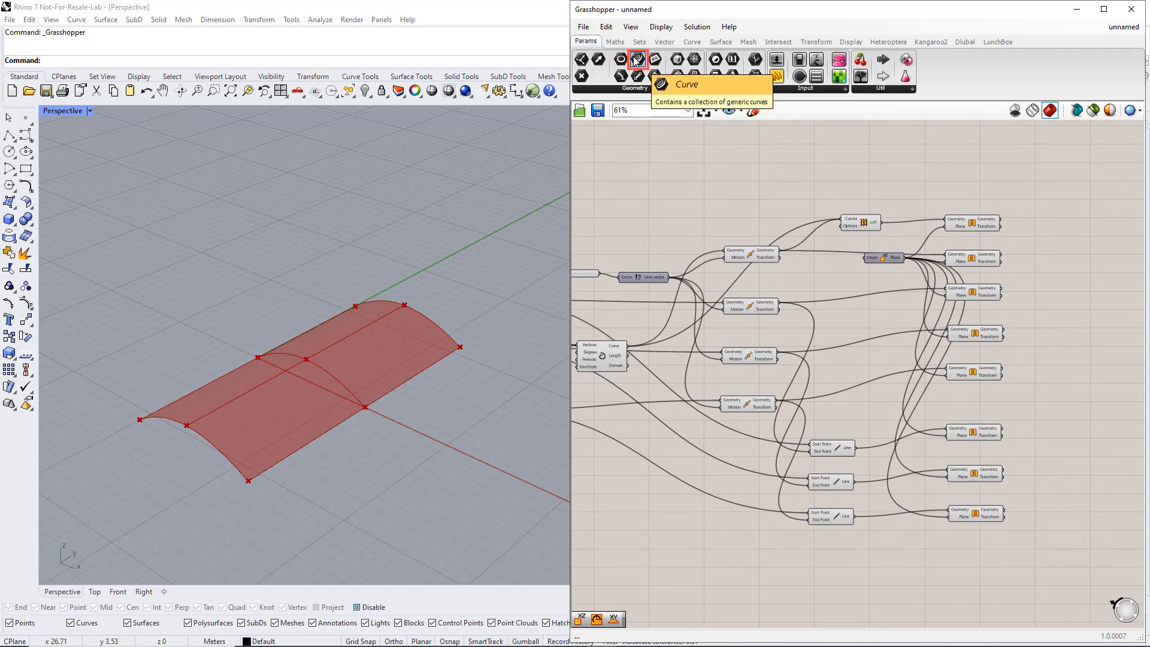
left_click_drag(636, 62, 1092, 262)
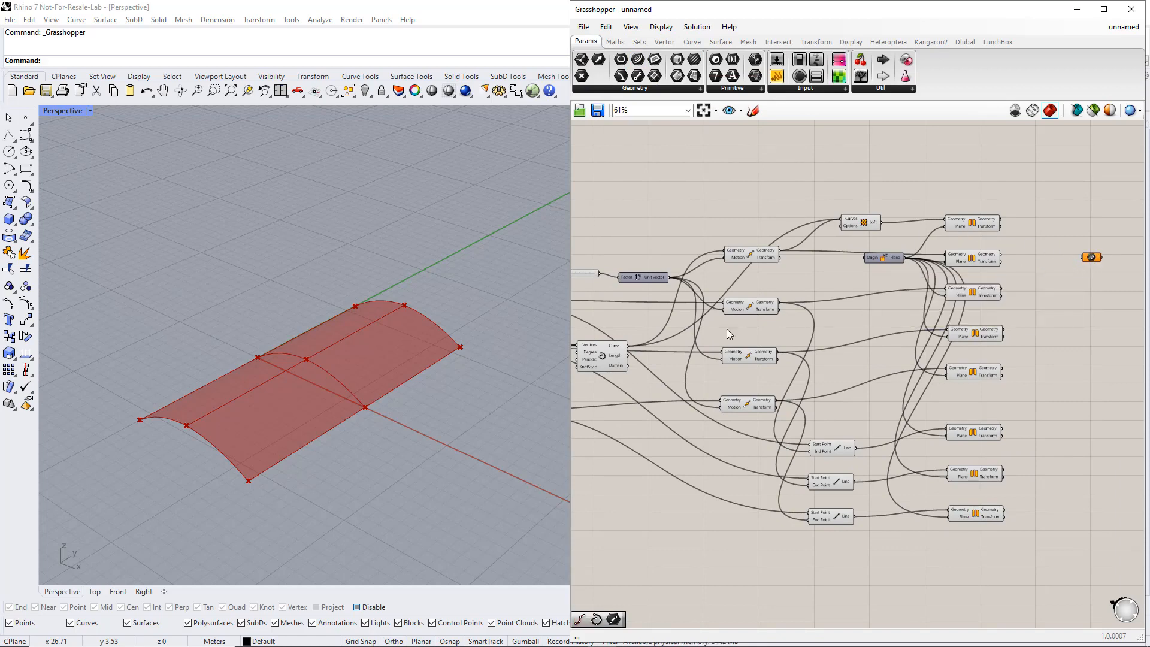
left_click(617, 352)
left_click_drag(673, 336, 1083, 257)
left_click(768, 258)
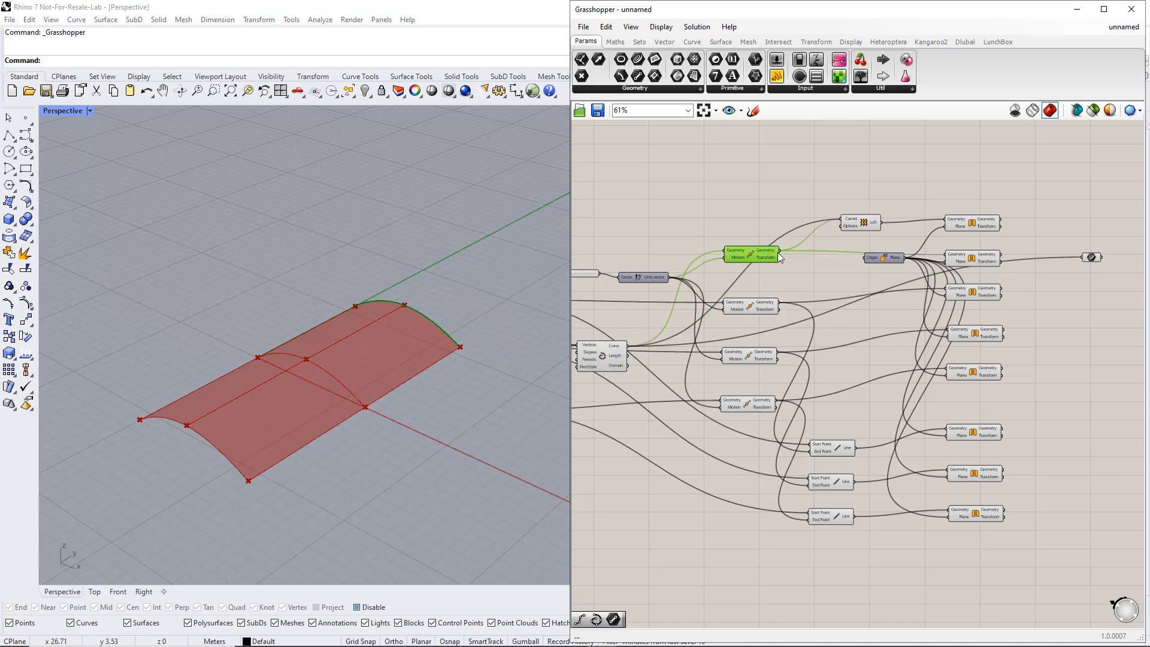
left_click_drag(778, 253, 1058, 262, "shift")
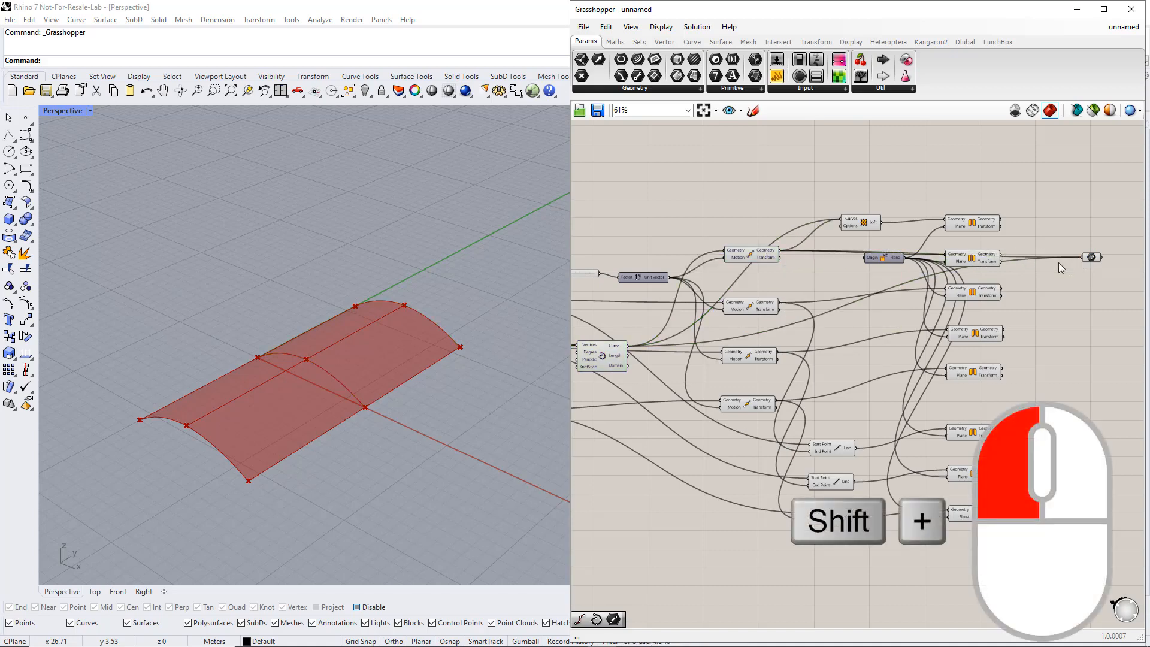
left_click(986, 261, "shift")
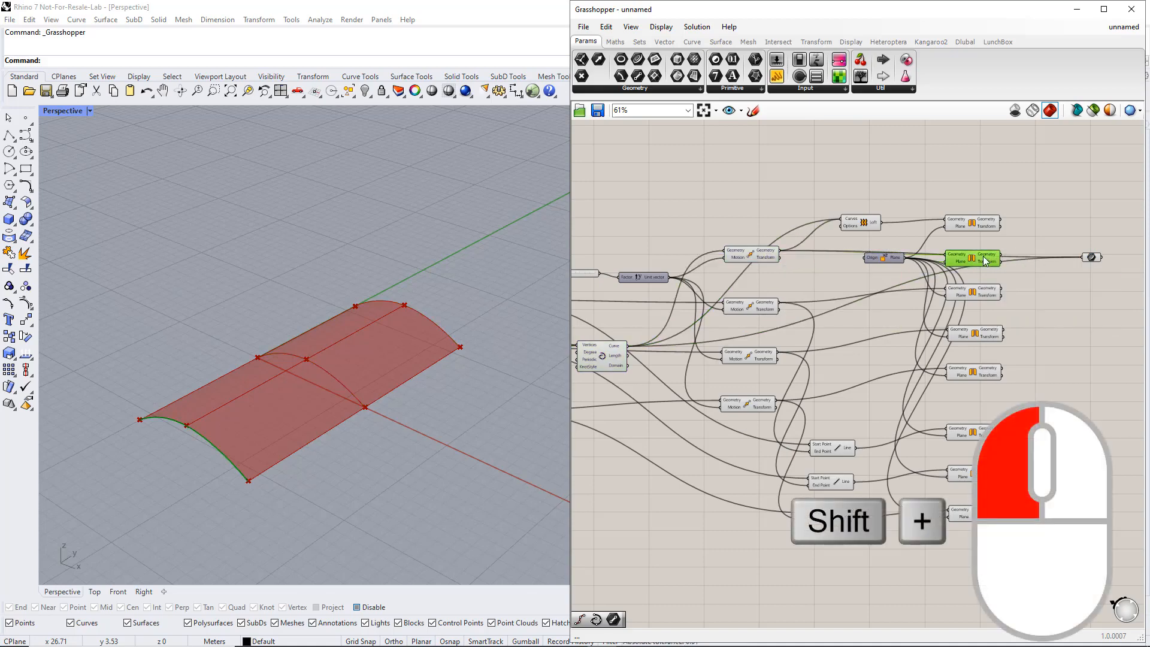
left_click(1090, 257)
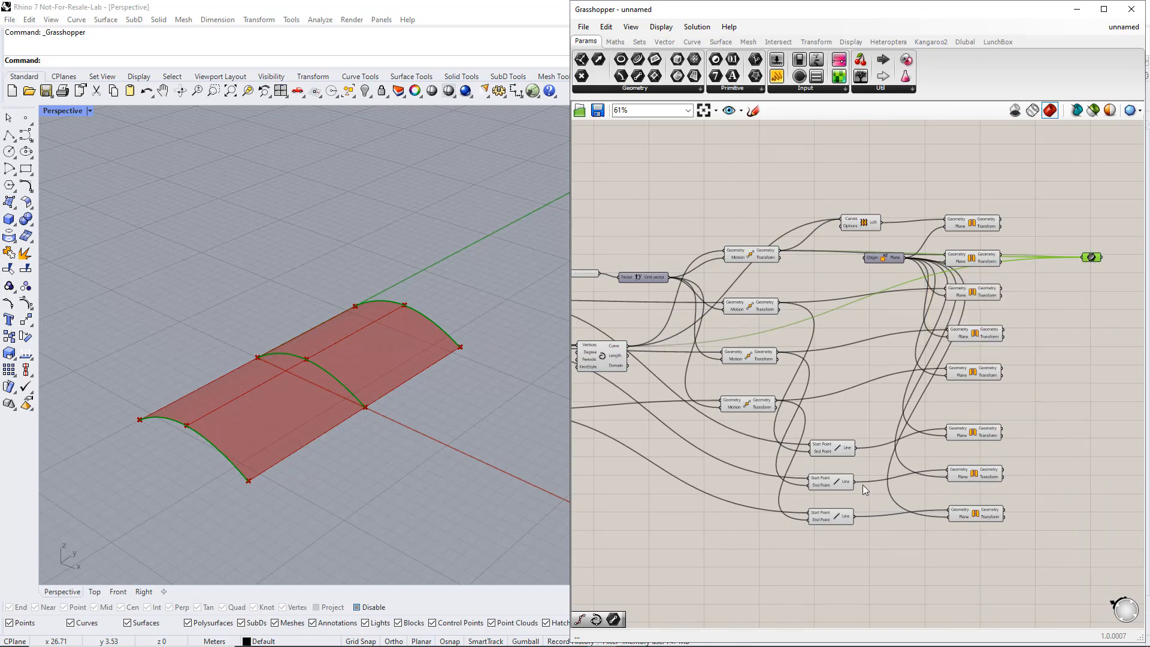
- Add the ridge line and its mirrored copy to the Curve parameter's inputs, and reposition the parameter slightly higher
left_click(837, 515)
left_click_drag(853, 515, 1081, 257, "shift")
left_click(982, 514)
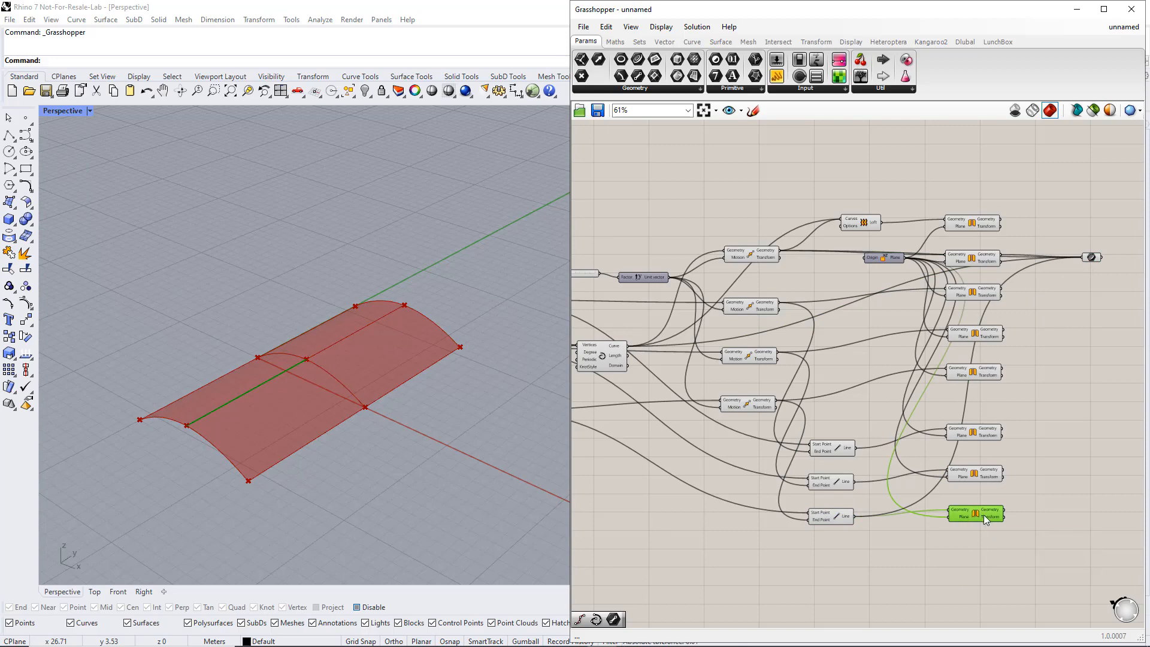
left_click_drag(1049, 394, 1076, 239, "shift")
left_click(1081, 251)
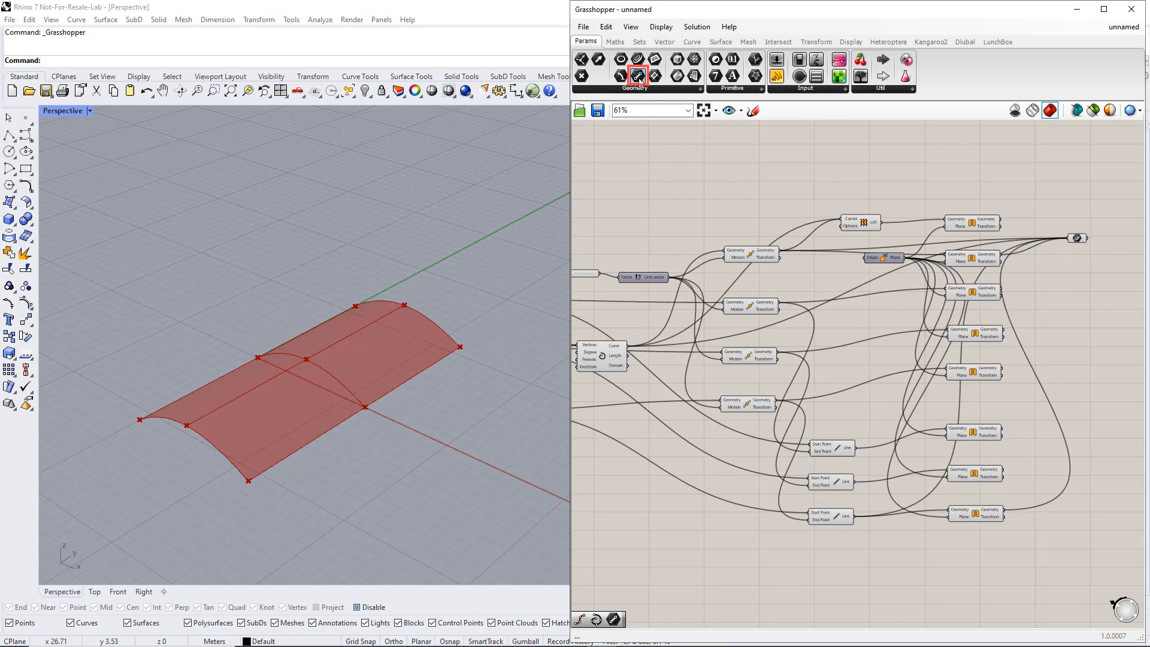
- Place a Line parameter below the Curve parameter and feed it both side edge lines and their mirrored copies
left_click_drag(638, 78, 1073, 304)
left_click_drag(1023, 487, 1063, 306)
left_click_drag(1001, 429, 1058, 314)
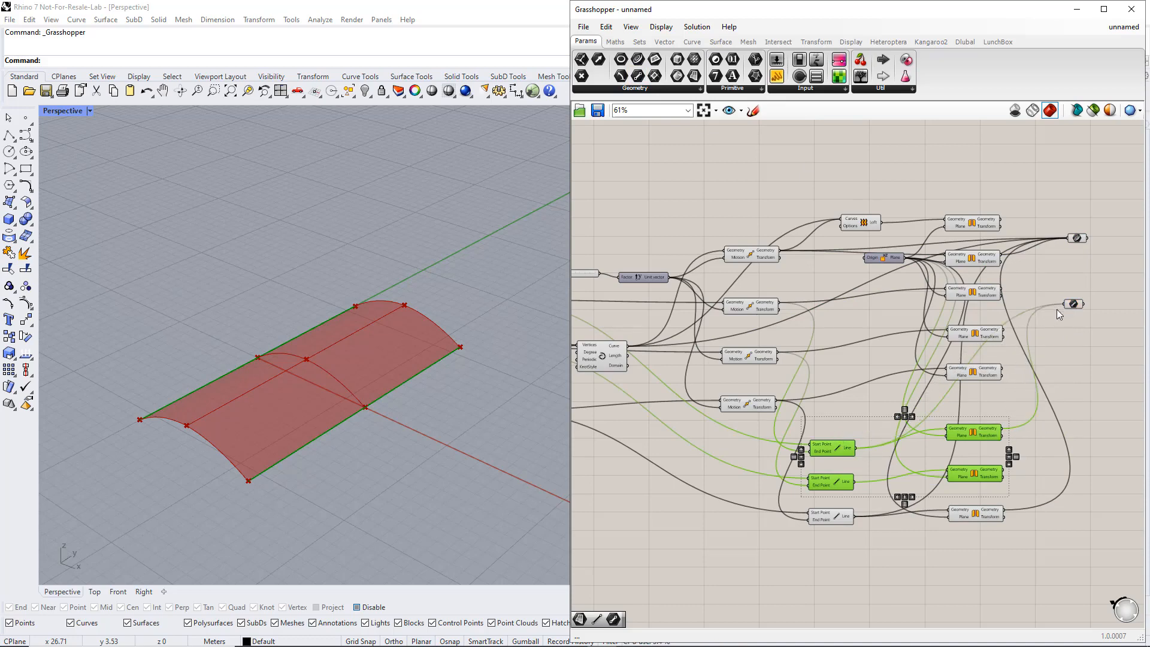
left_click_drag(855, 481, 1059, 304)
left_click_drag(1002, 470, 1058, 293, "shift")
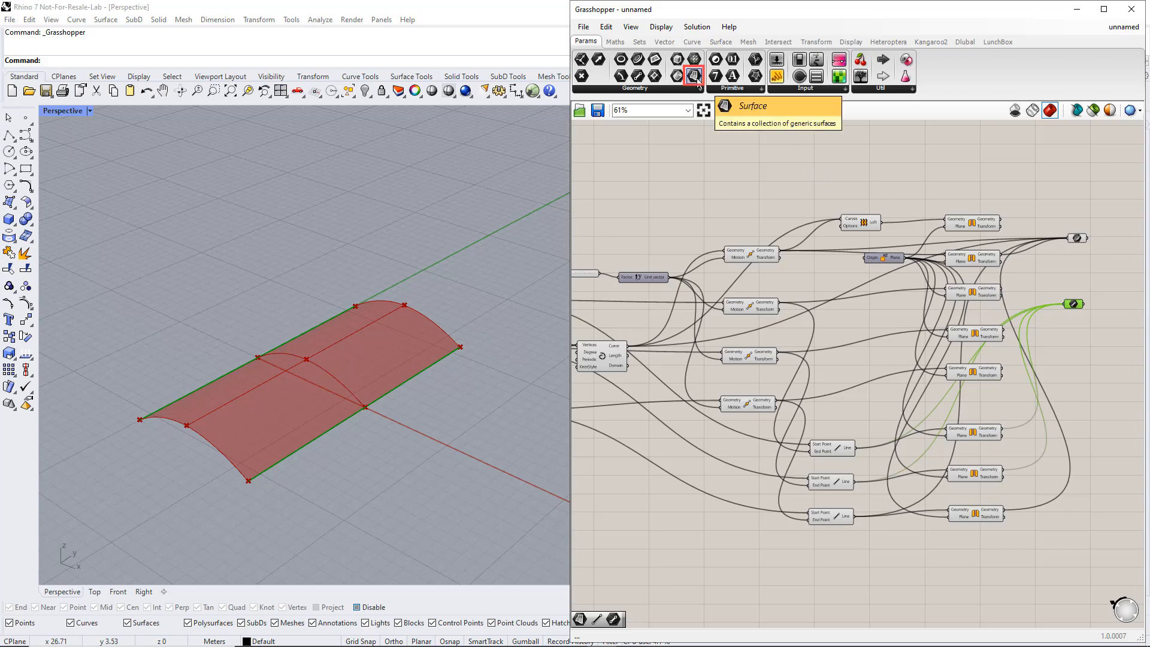
- Place a Surface parameter below the Line parameter and feed it the lofted surface and its mirrored copy
left_click_drag(695, 75, 932, 232)
left_click_drag(1079, 369, 1070, 368)
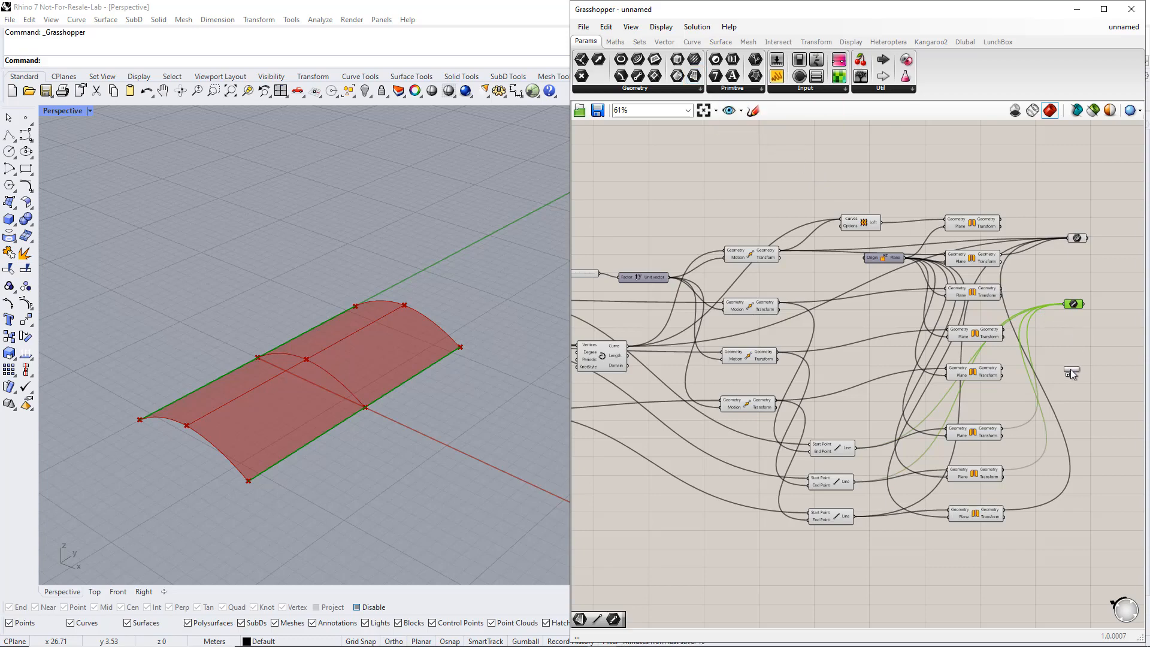
left_click(868, 225)
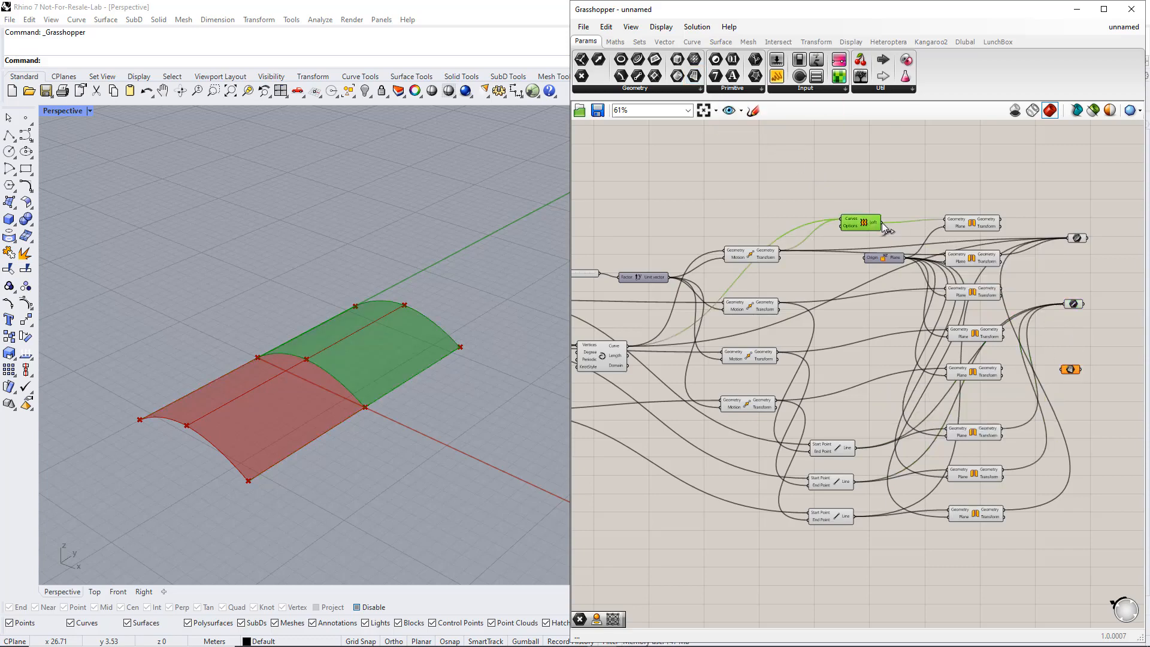
left_click_drag(883, 226, 1062, 369)
left_click(995, 225)
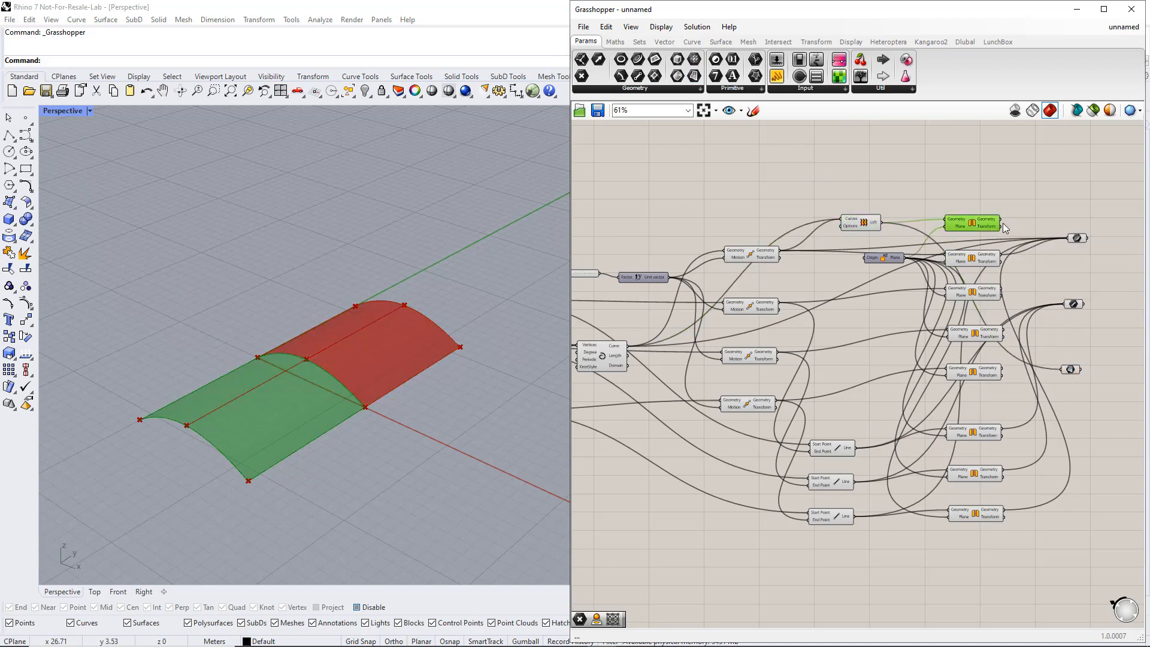
left_click_drag(1001, 223, 1062, 369)
left_click(1070, 369)
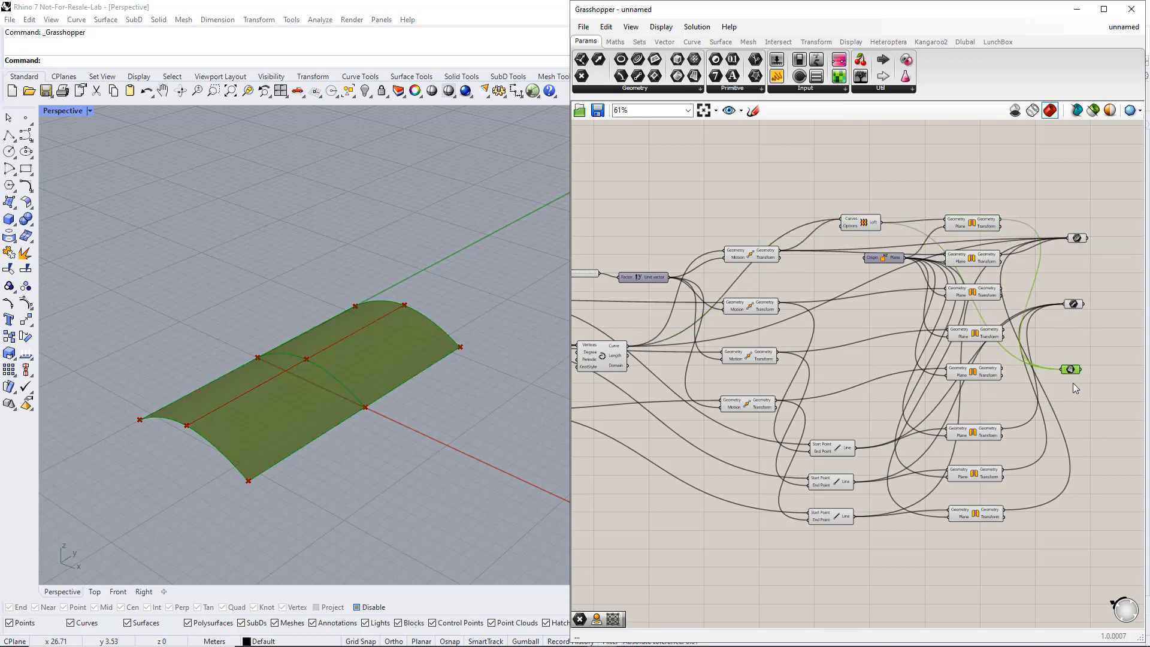
left_click(1062, 376)
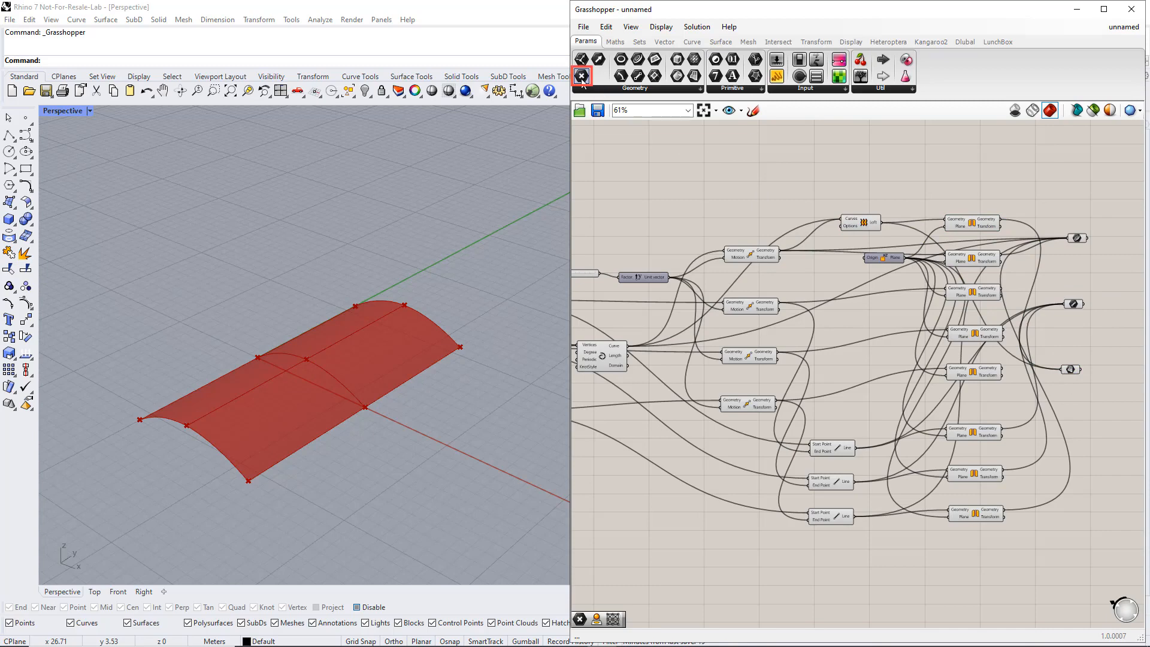
- Place a Point parameter below the Surface parameter and feed it the first two constructed base points
left_click_drag(581, 76, 1078, 446)
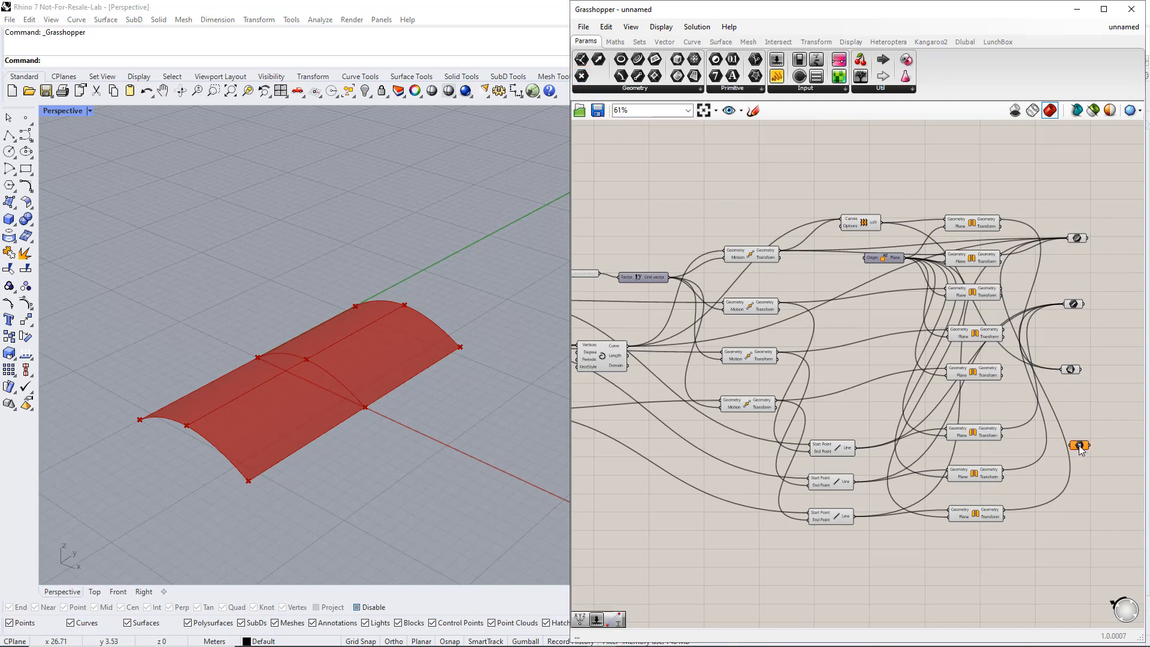
scroll(1080, 449, "down", 1)
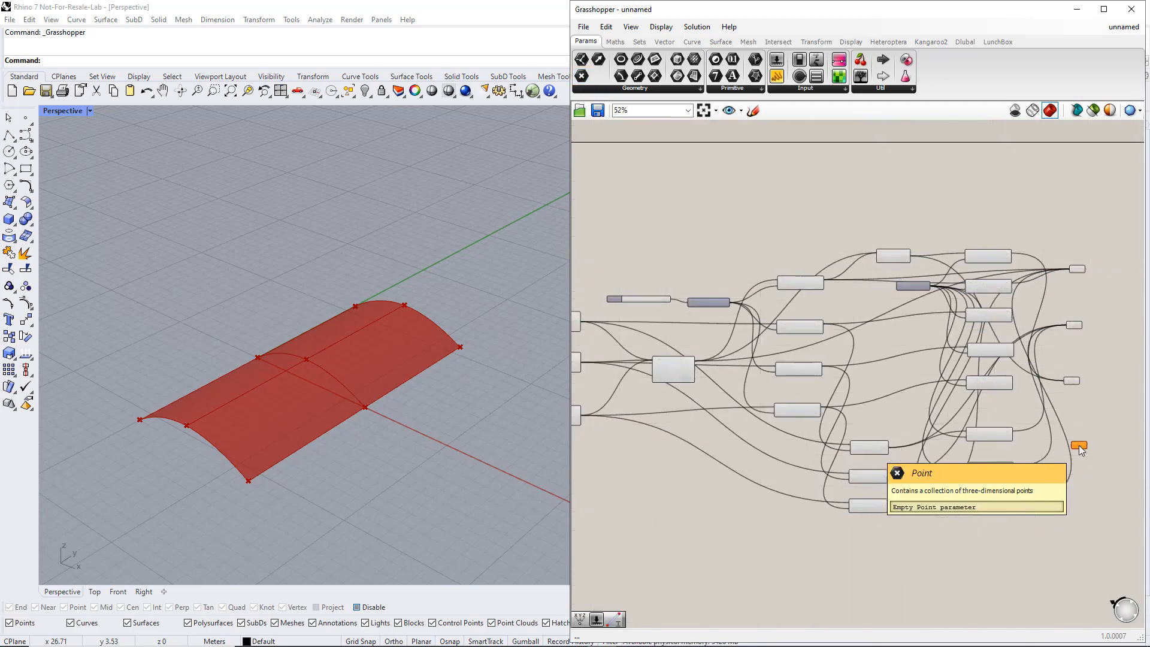
left_click(577, 321)
left_click_drag(579, 323, 1071, 446)
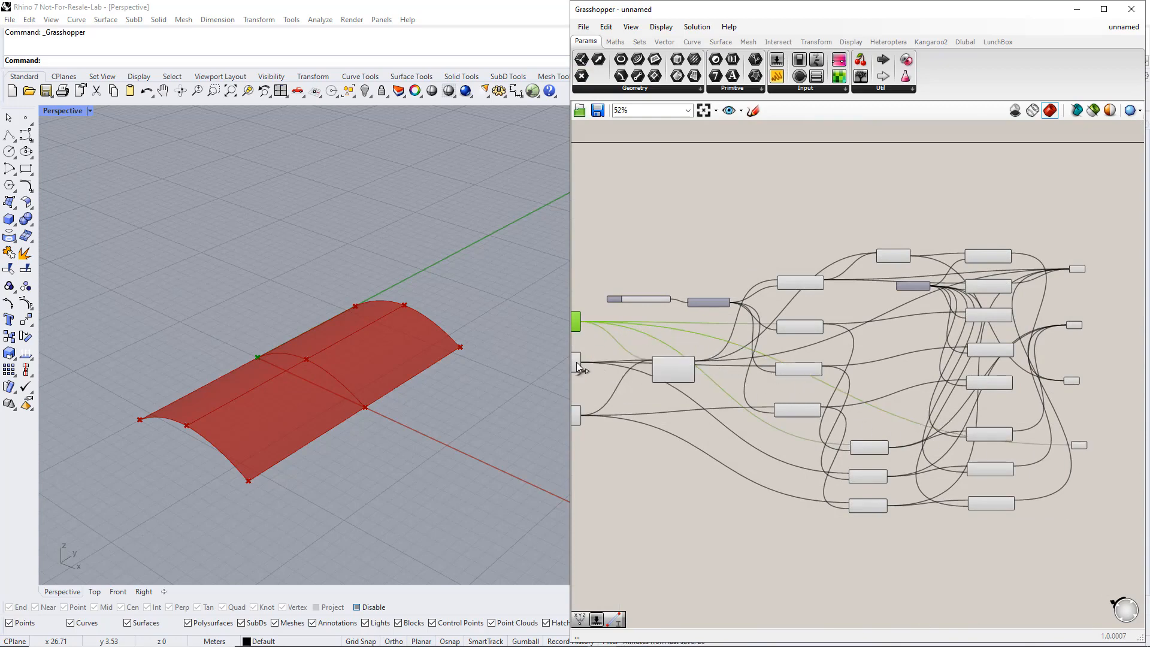
mouse_move(578, 367)
left_click_drag(579, 366, 1047, 445)
- Add the two base points' moved copies and their mirrored copies to the Point parameter's inputs
left_click(816, 328)
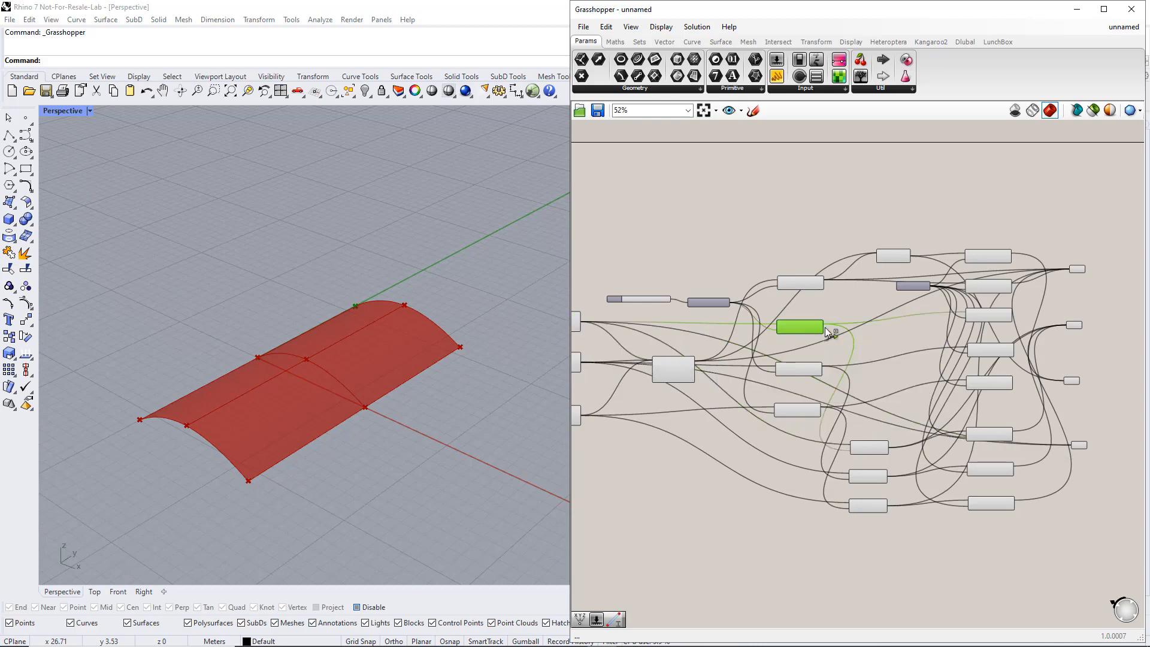
left_click_drag(823, 328, 1072, 451)
left_click(811, 369)
left_click_drag(826, 369, 1070, 445)
scroll(1101, 427, "up", 2)
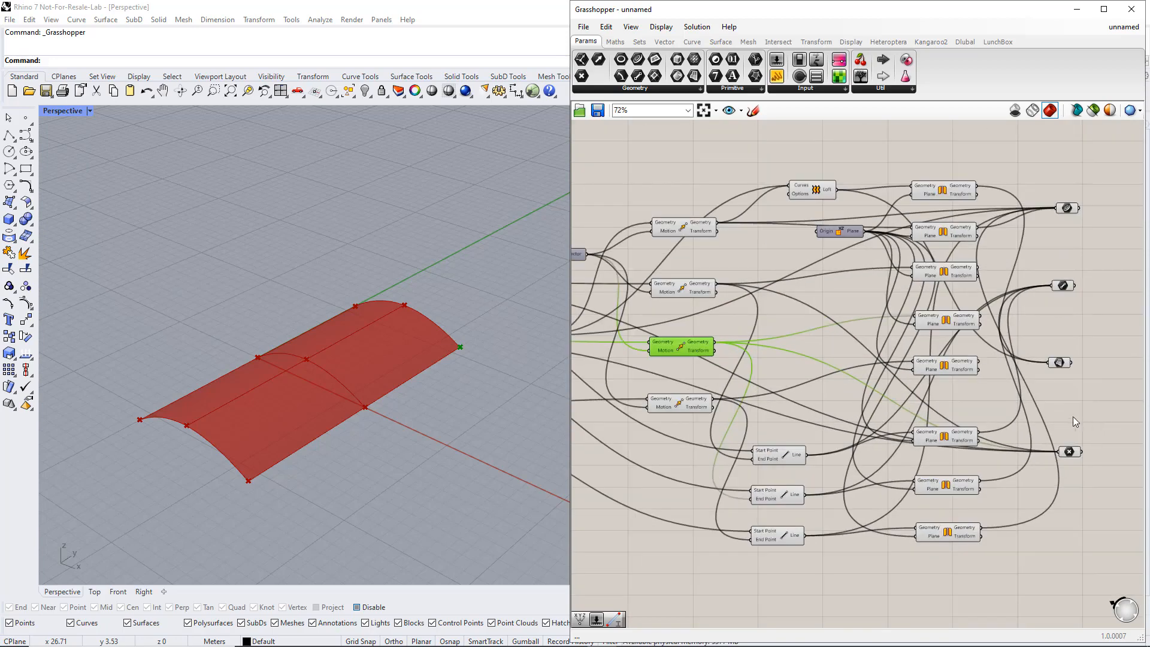
left_click(957, 272)
left_click_drag(975, 271, 1056, 453)
left_click(946, 319)
left_click_drag(980, 320, 1069, 442)
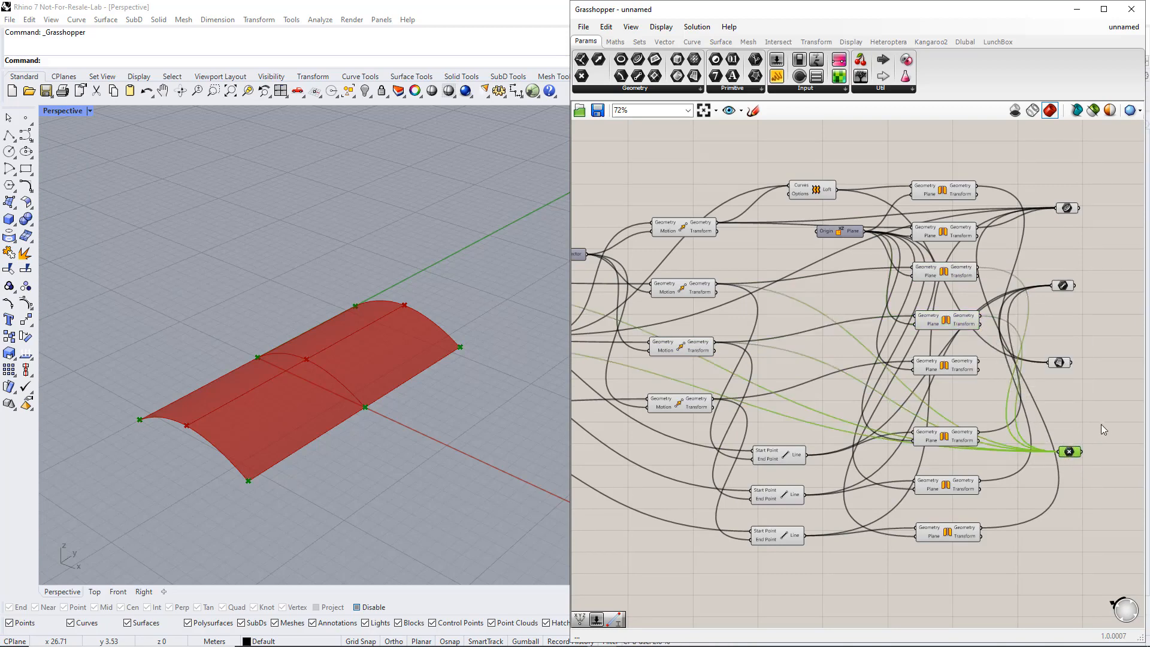
- Shift the four collecting parameters farther away from the Mirror components and line the Point parameter up beneath the others
right_click_drag(1101, 424, 968, 435)
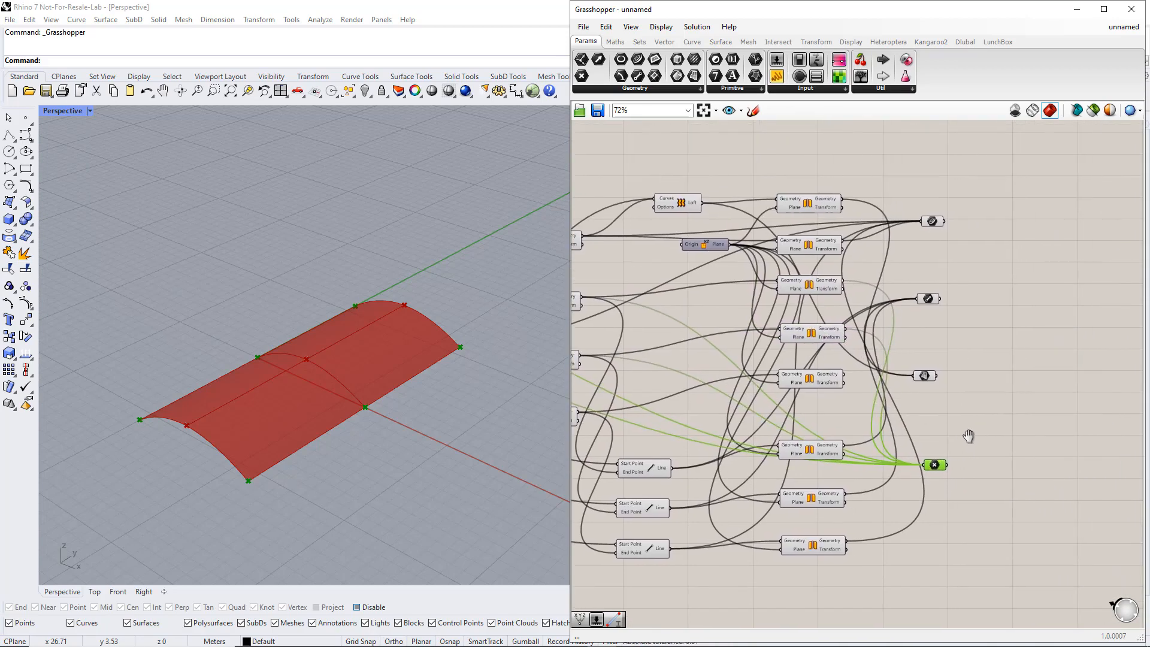
left_click(1023, 325)
left_click_drag(976, 482, 913, 220)
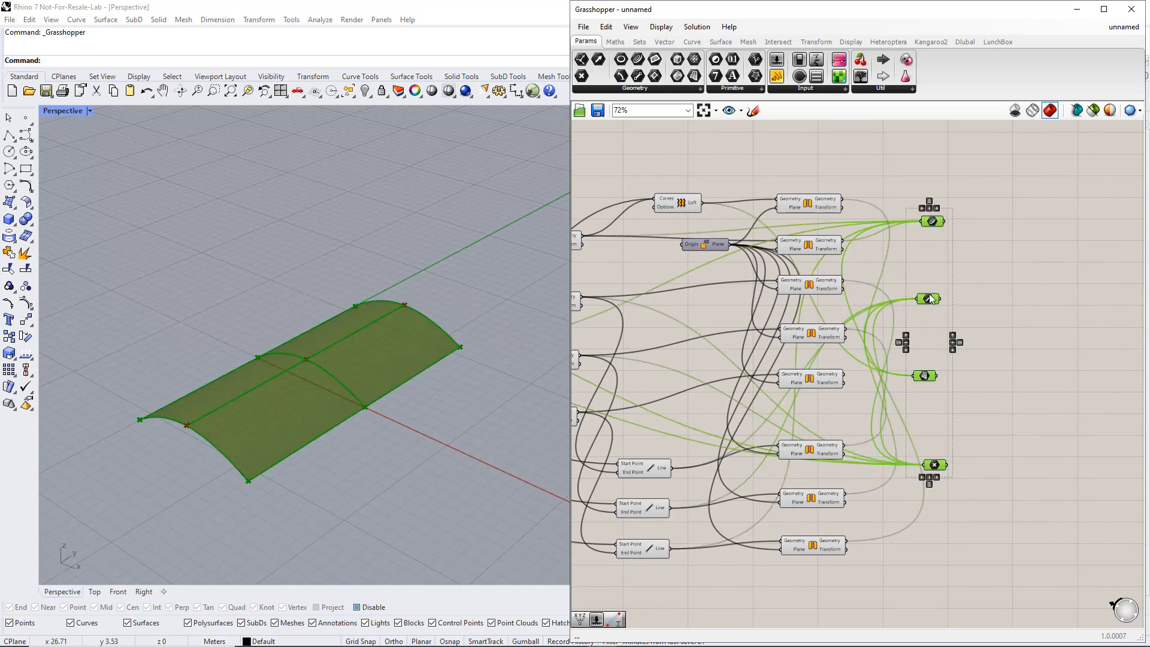
left_click_drag(930, 298, 975, 307)
left_click(984, 450)
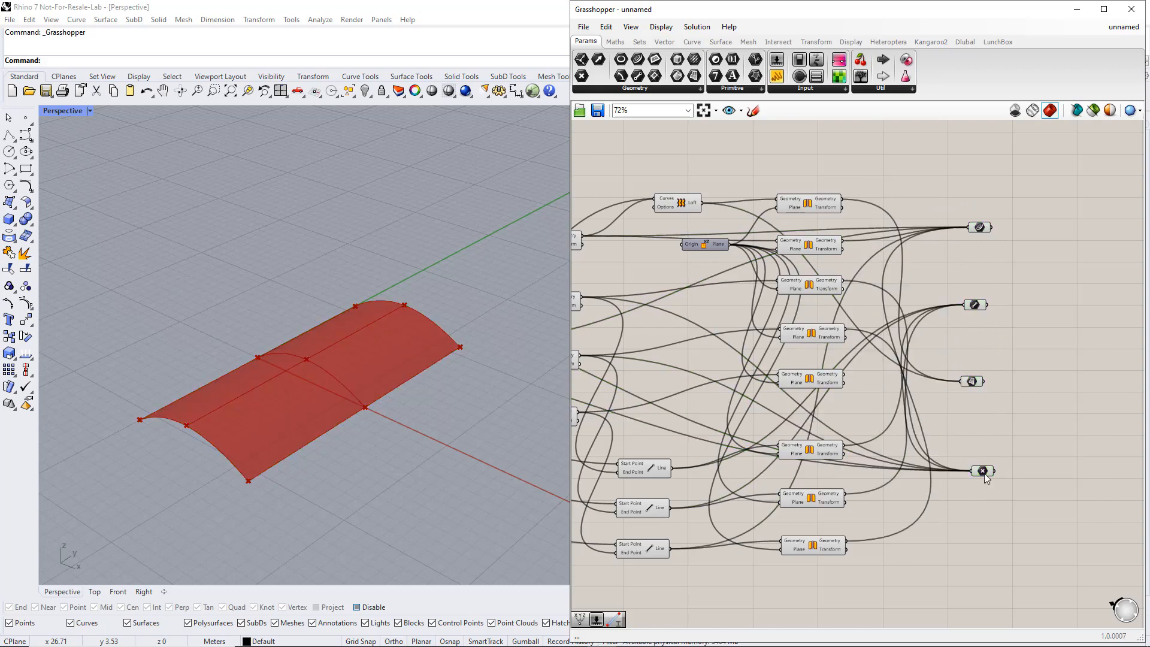
left_click_drag(985, 473, 971, 476)
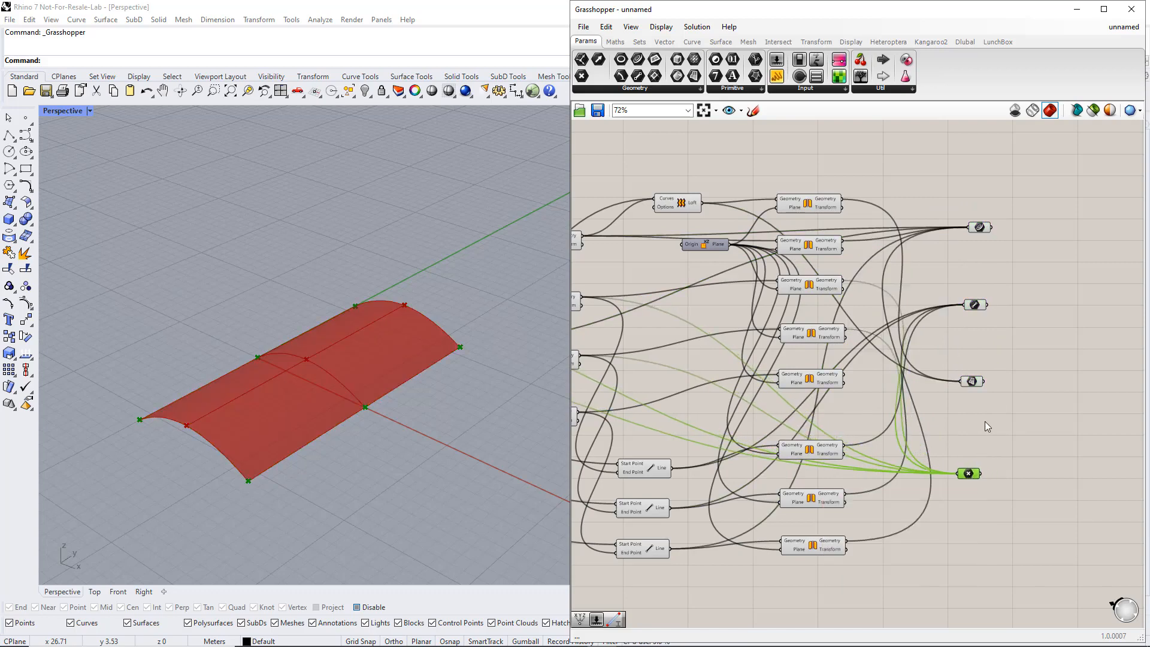
left_click(985, 421)
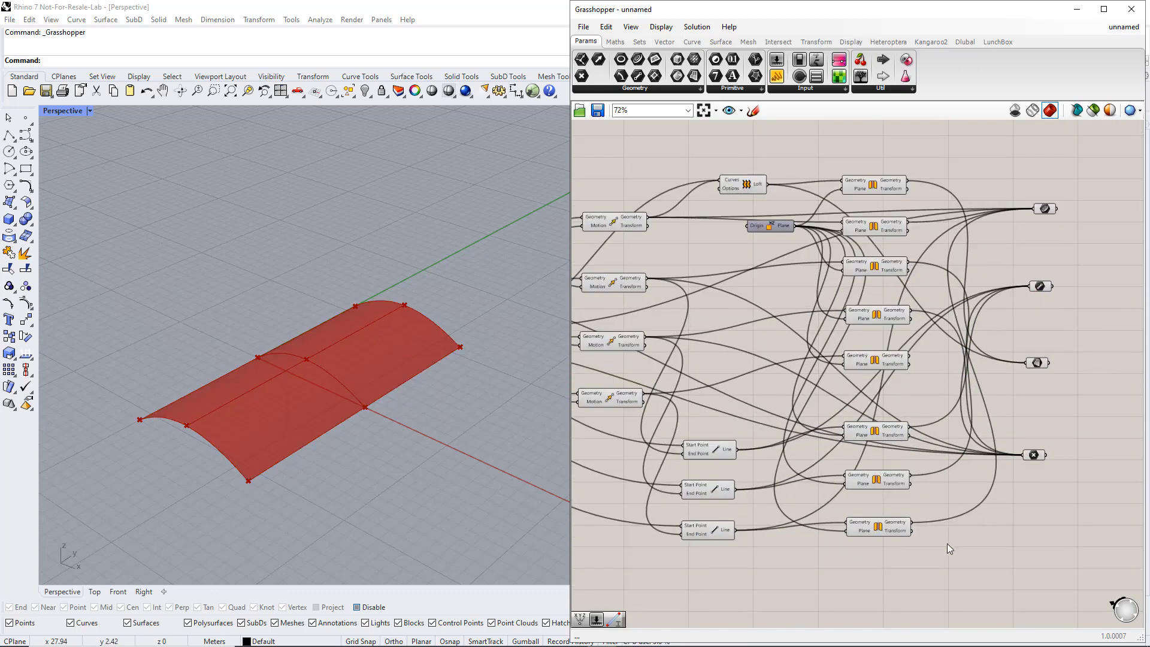
- Turn off the preview of all eight Mirror components
left_click_drag(911, 558, 833, 168)
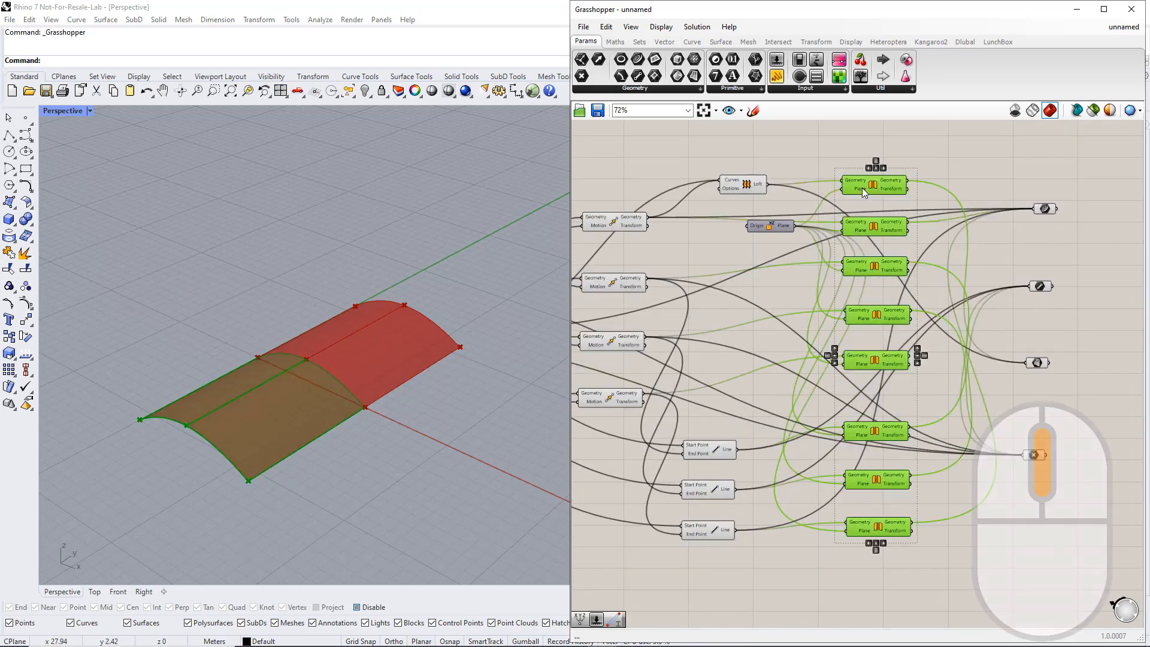
middle_click(862, 189)
left_click(831, 217)
left_click(700, 418)
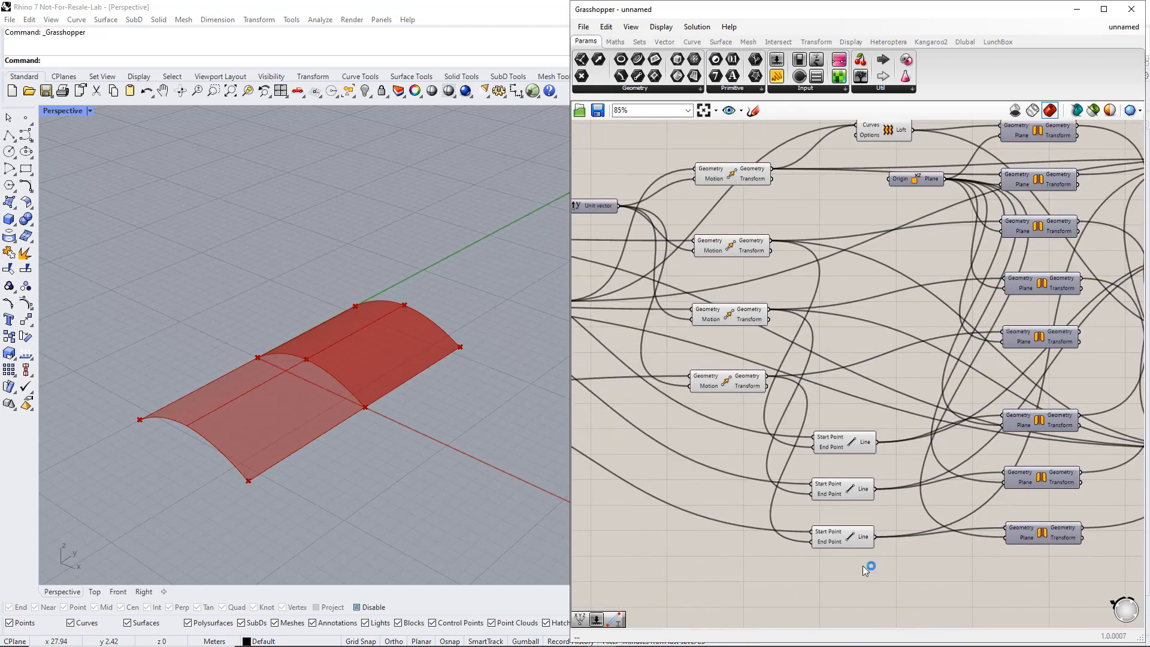
- Turn off the preview of the four Move components, the three Line components and the Loft component
left_click_drag(862, 574, 675, 167)
middle_click(803, 213)
scroll(806, 239, "up", 1)
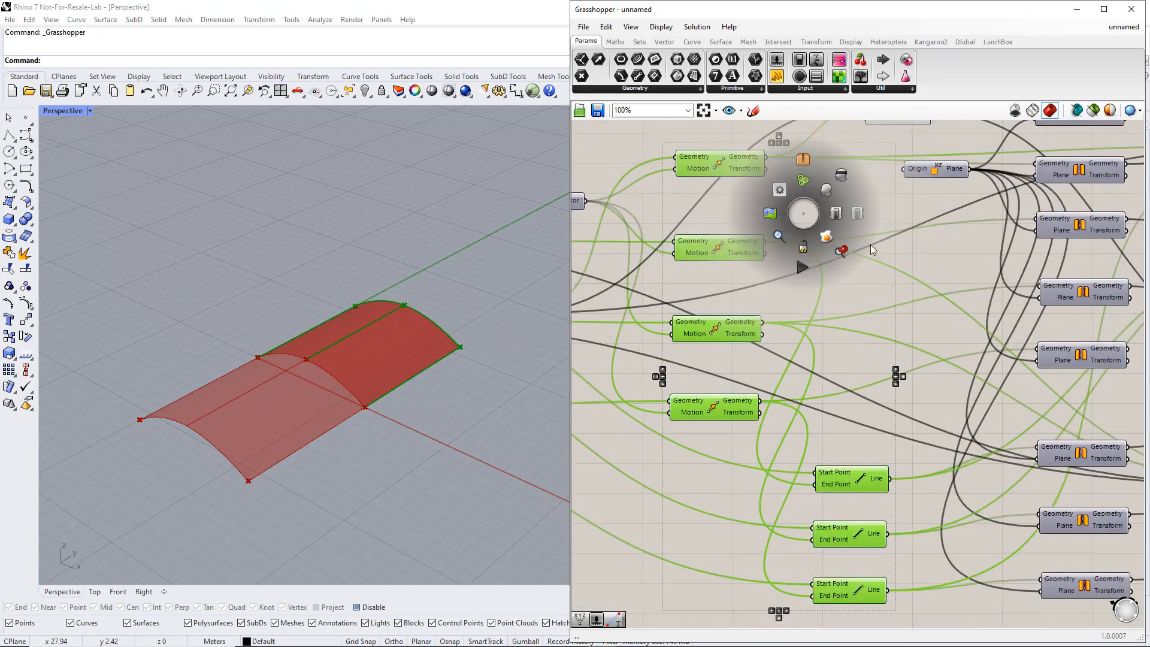
left_click(841, 178)
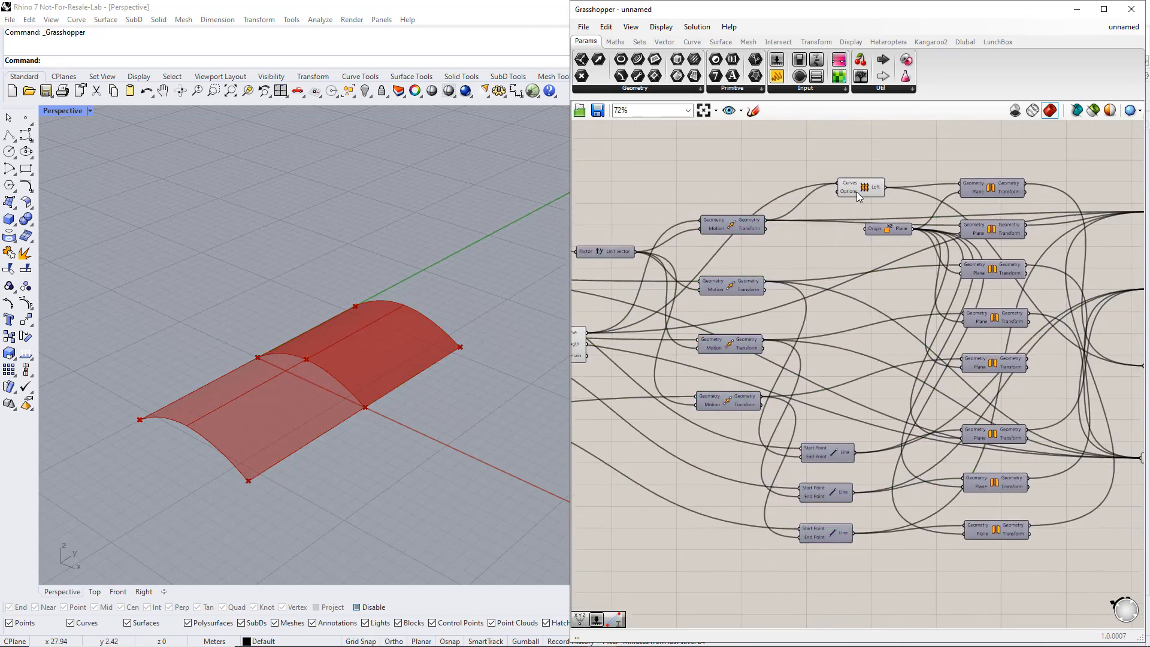
middle_click(856, 189)
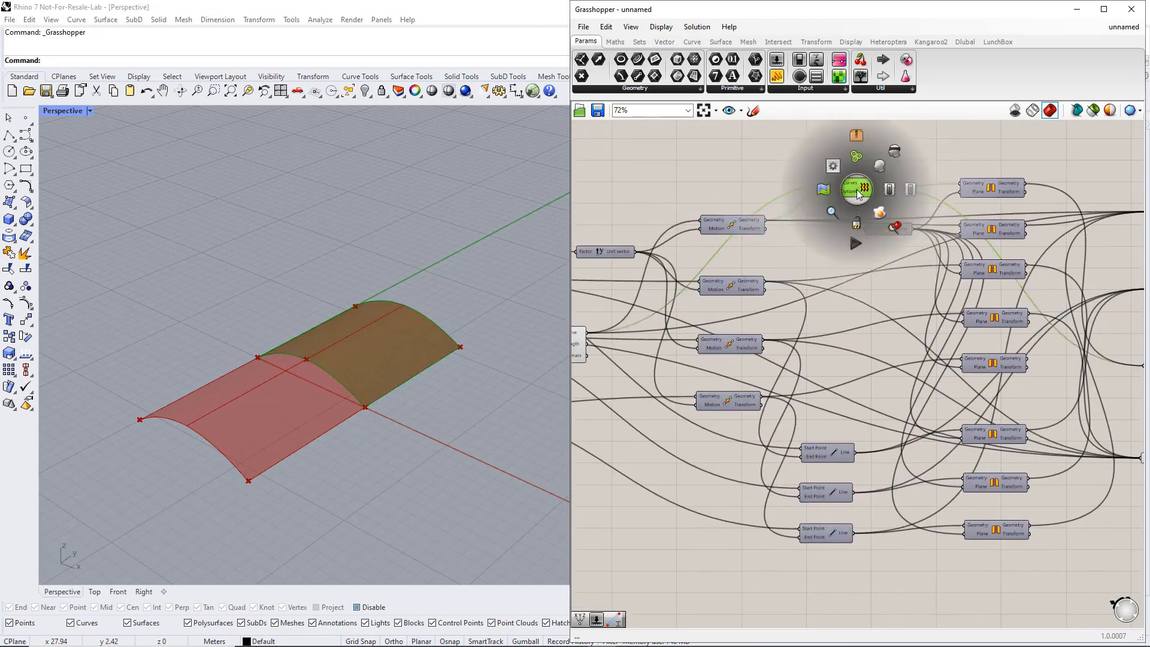
left_click(892, 152)
- Turn off the preview of the three Construct Point components and the Interpolate curve component
scroll(842, 261, "down", 2)
scroll(797, 371, "down", 1)
right_click_drag(665, 467, 816, 441)
scroll(719, 422, "up", 1)
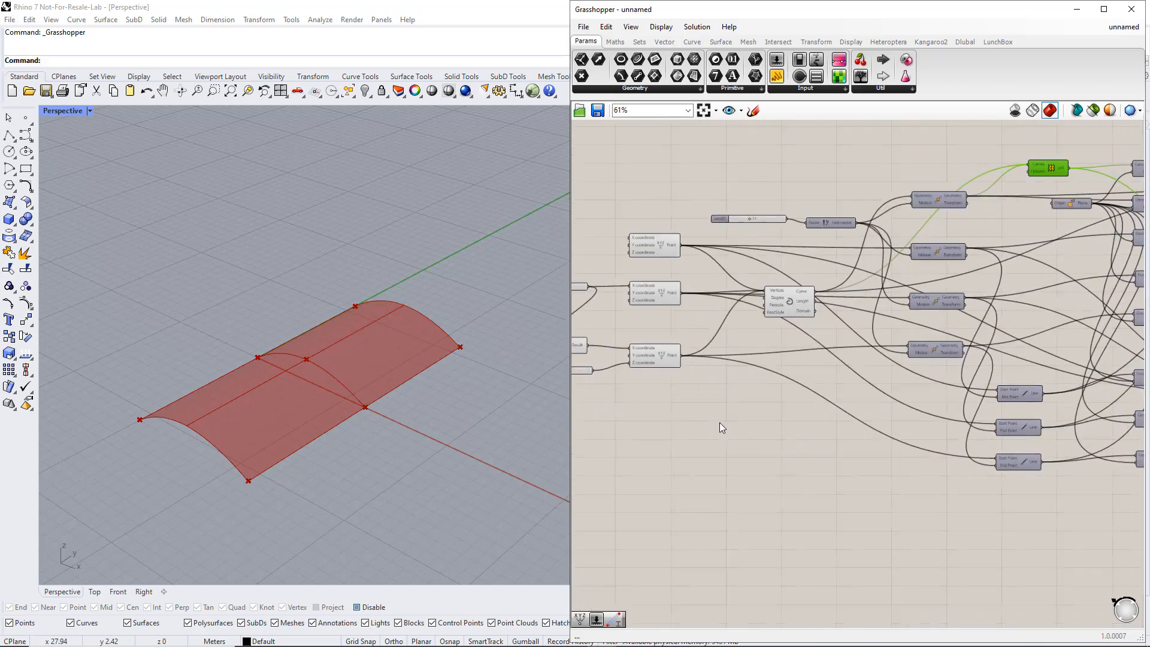
right_click_drag(719, 422, 844, 430)
left_click(911, 300)
left_click(778, 252, "shift")
left_click(778, 299, "shift")
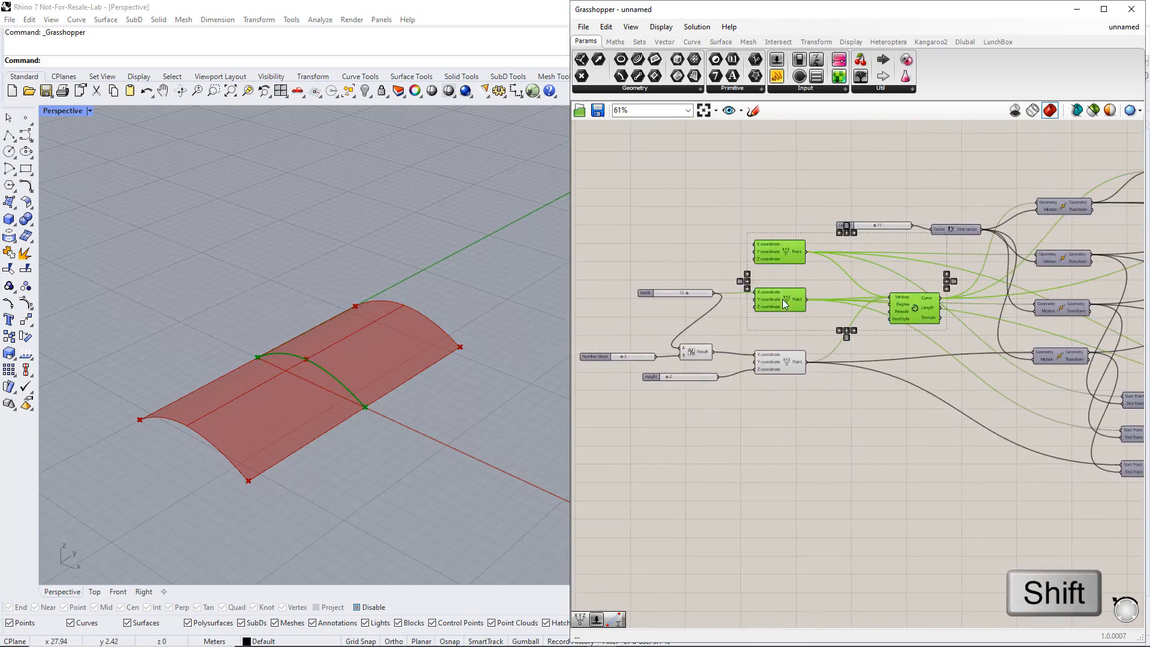
left_click(776, 366, "shift")
middle_click(775, 364)
scroll(772, 366, "up", 2)
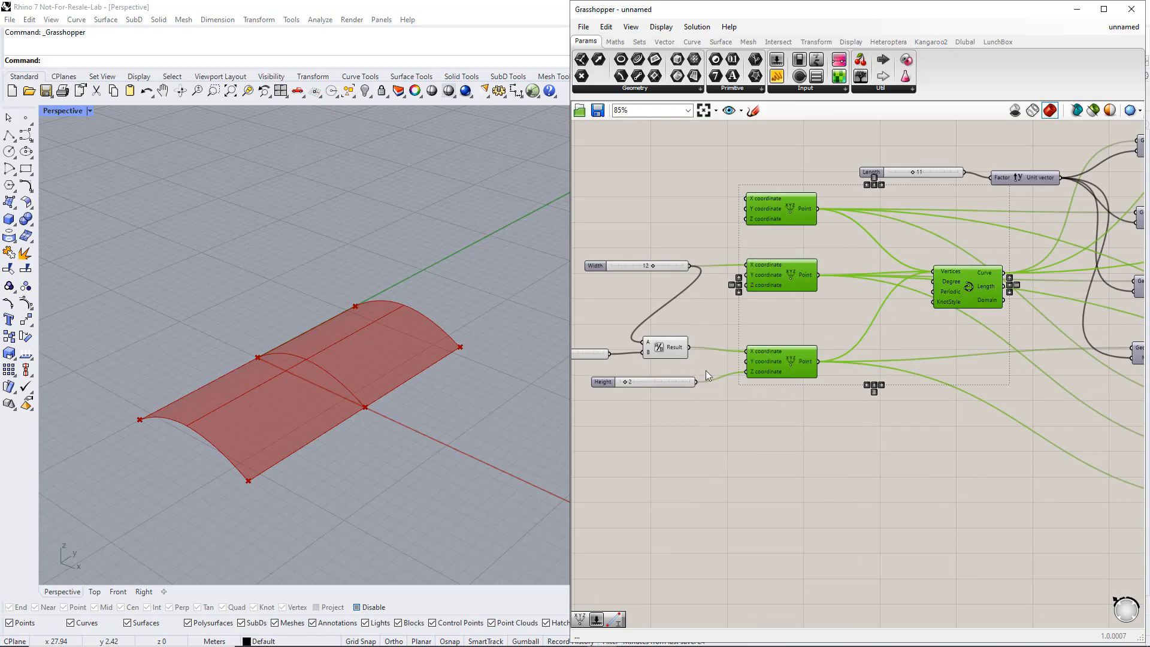
- Group the Curve parameter, name the group Beams and colour it red with hue 360°
scroll(769, 397, "down", 4)
right_click_drag(836, 449, 659, 436)
right_click_drag(1034, 440, 871, 450)
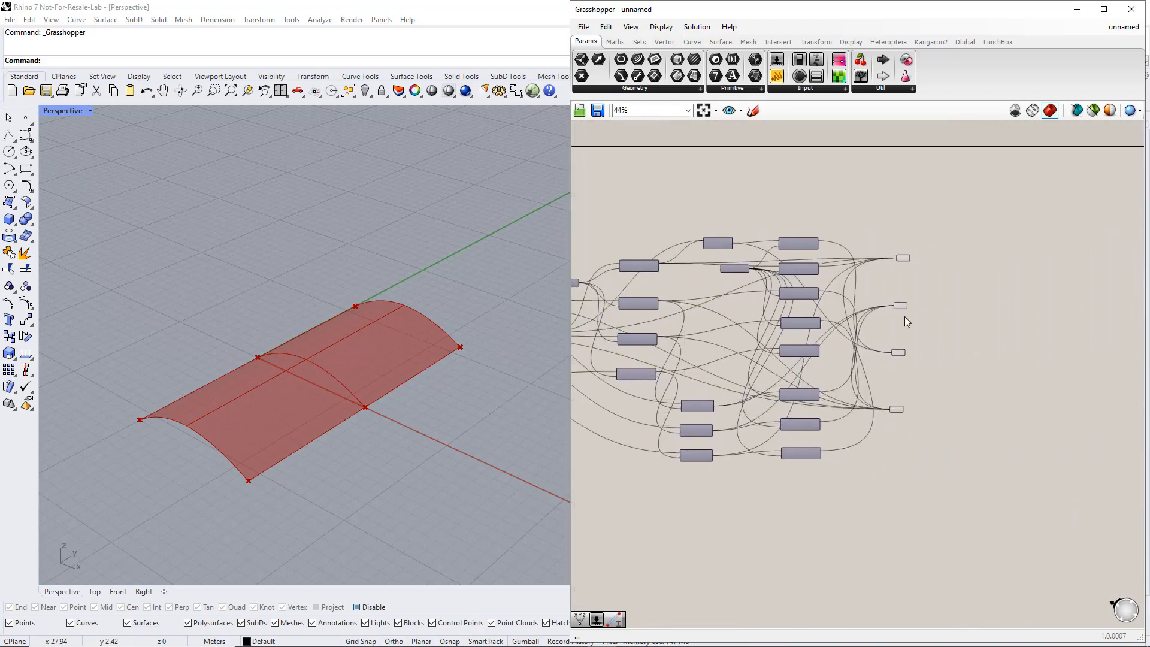
scroll(905, 317, "up", 4)
right_click_drag(964, 338, 899, 338)
scroll(815, 207, "up", 2)
left_click_drag(802, 170, 875, 233)
key("ctrl+g")
right_click(862, 218)
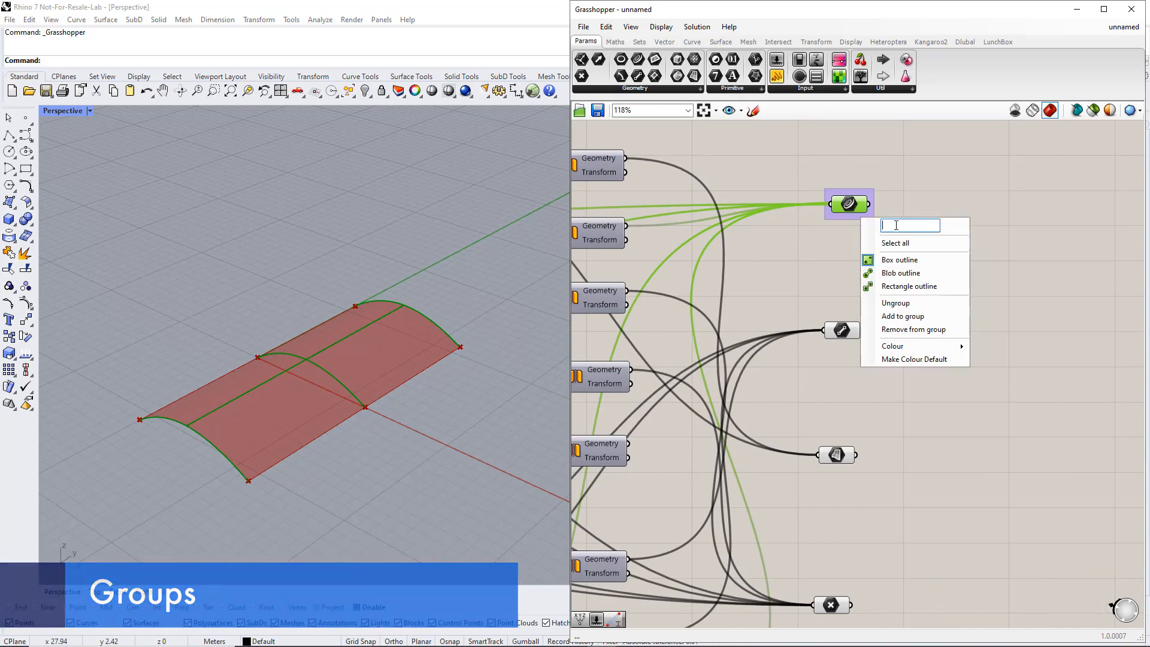
type("Beams")
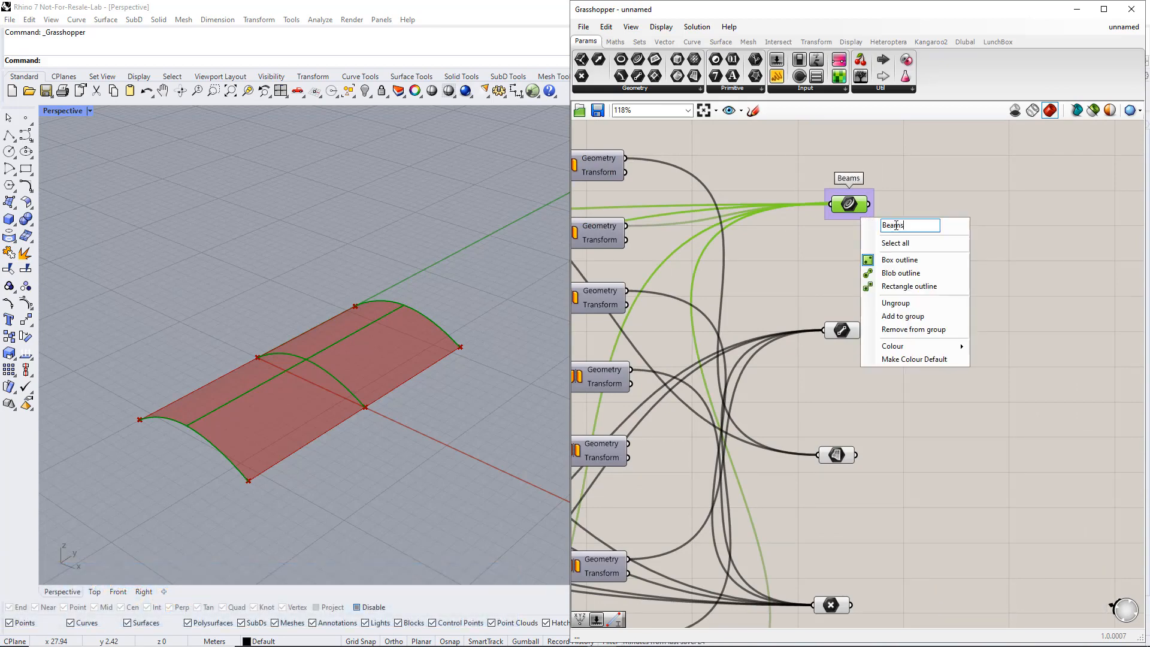
mouse_move(946, 346)
left_click(1093, 467)
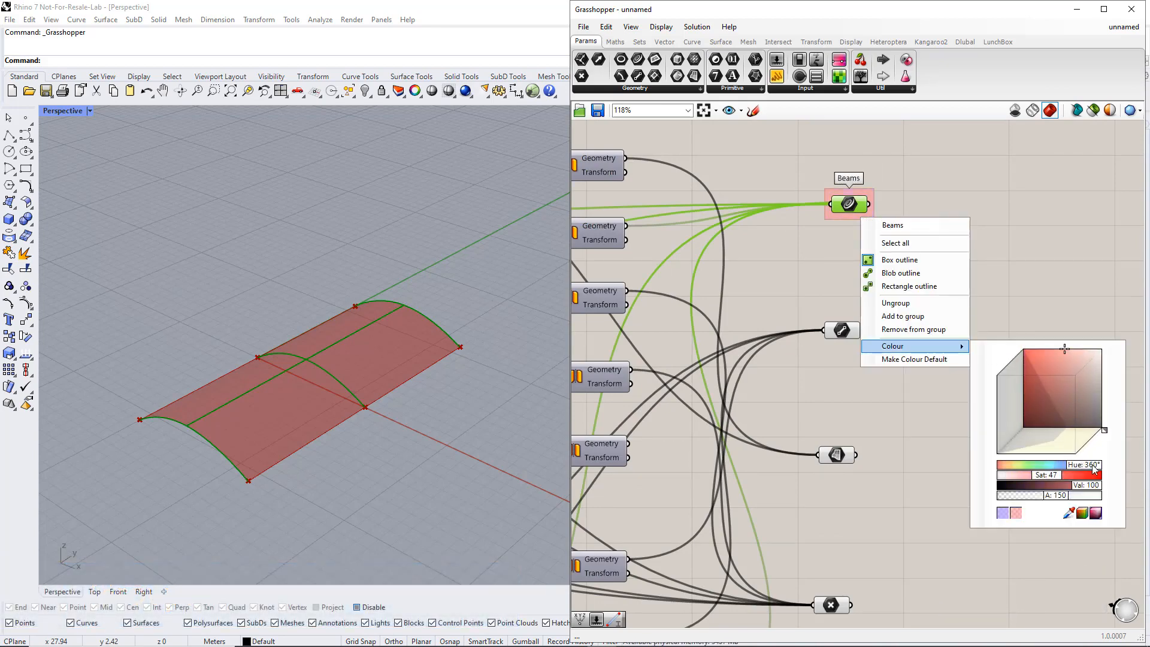
left_click(947, 456)
- Group the Line parameter, name the group Cables and colour it teal
left_click_drag(806, 303, 882, 354)
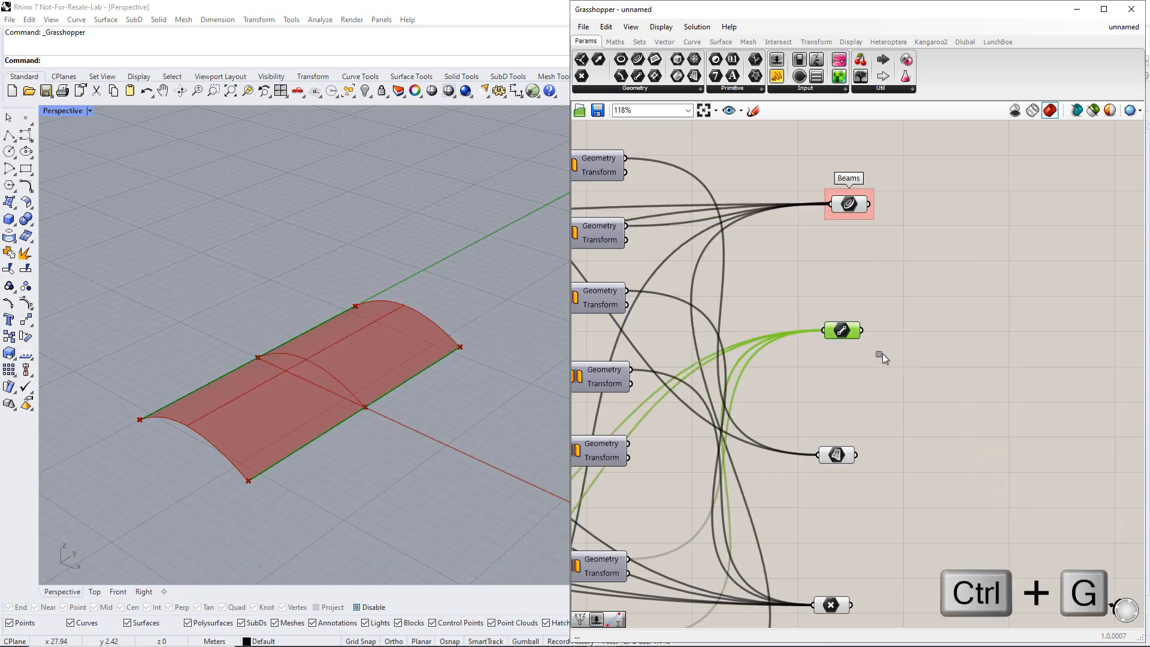
key("ctrl+g")
right_click(857, 346)
type("C")
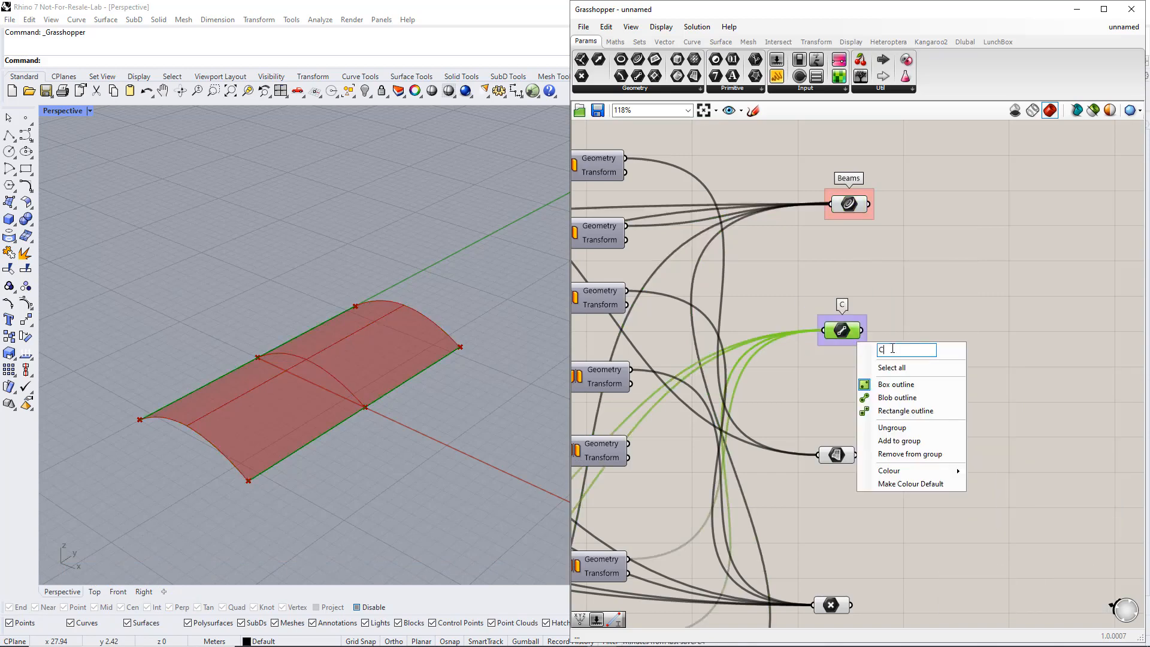
type("ables")
mouse_move(909, 470)
left_click(1039, 581)
left_click(1011, 421)
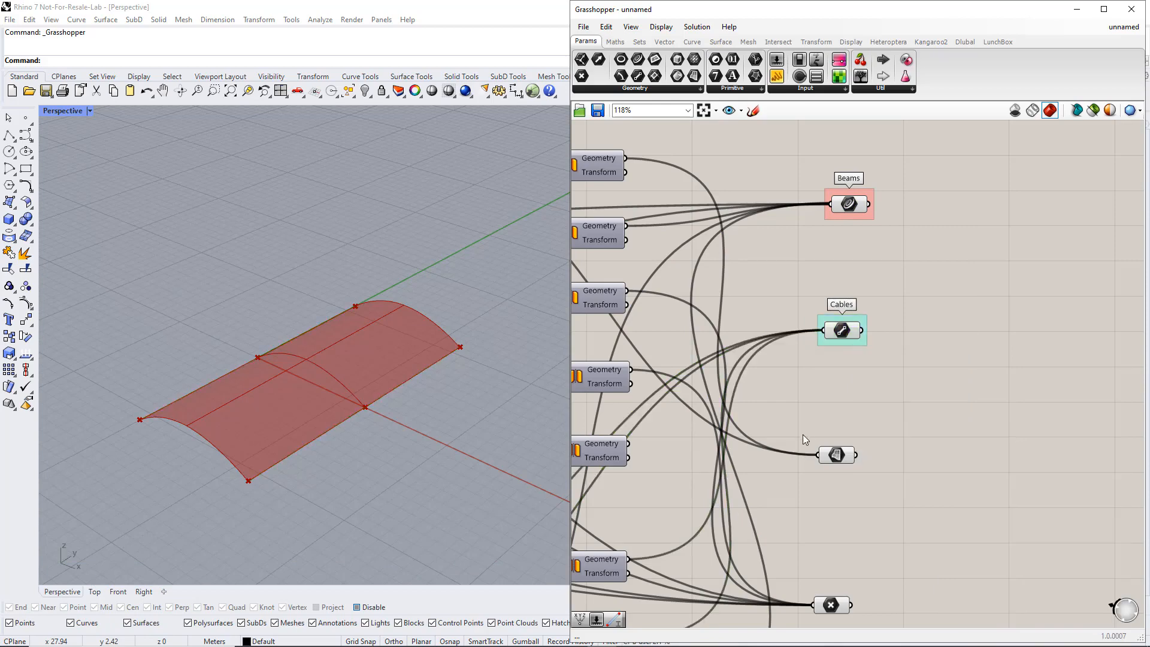
- Group the Surface parameter, name the group Surfaces and colour it yellow
left_click_drag(797, 425, 882, 480)
key("ctrl+g")
right_click(862, 472)
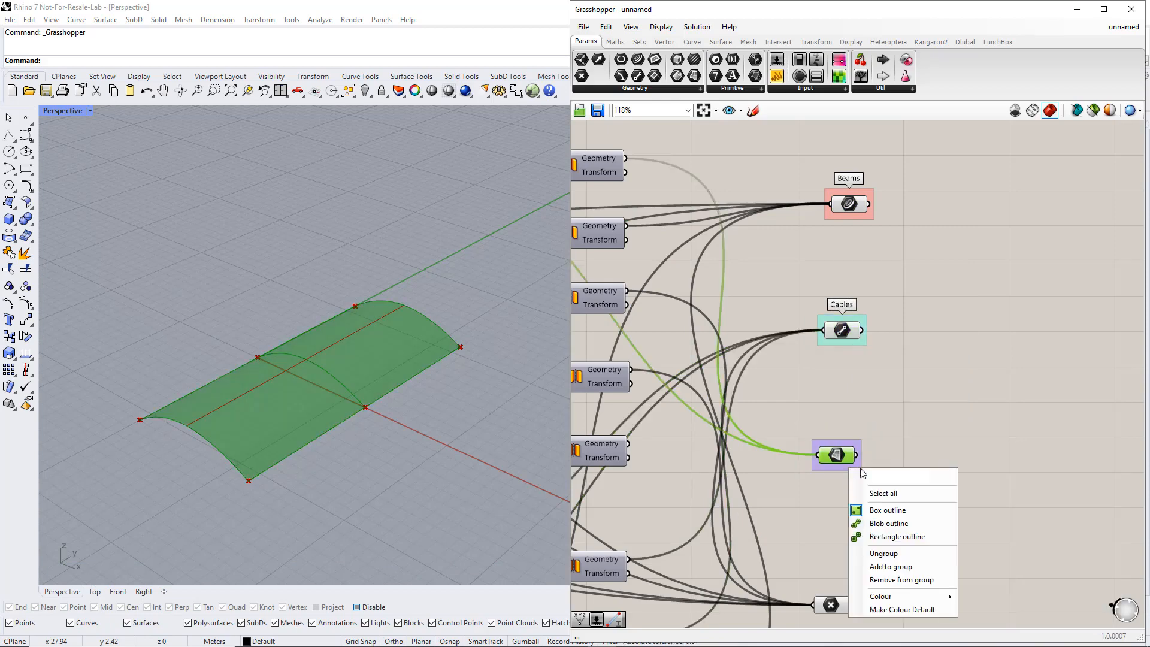
type("Surfaces")
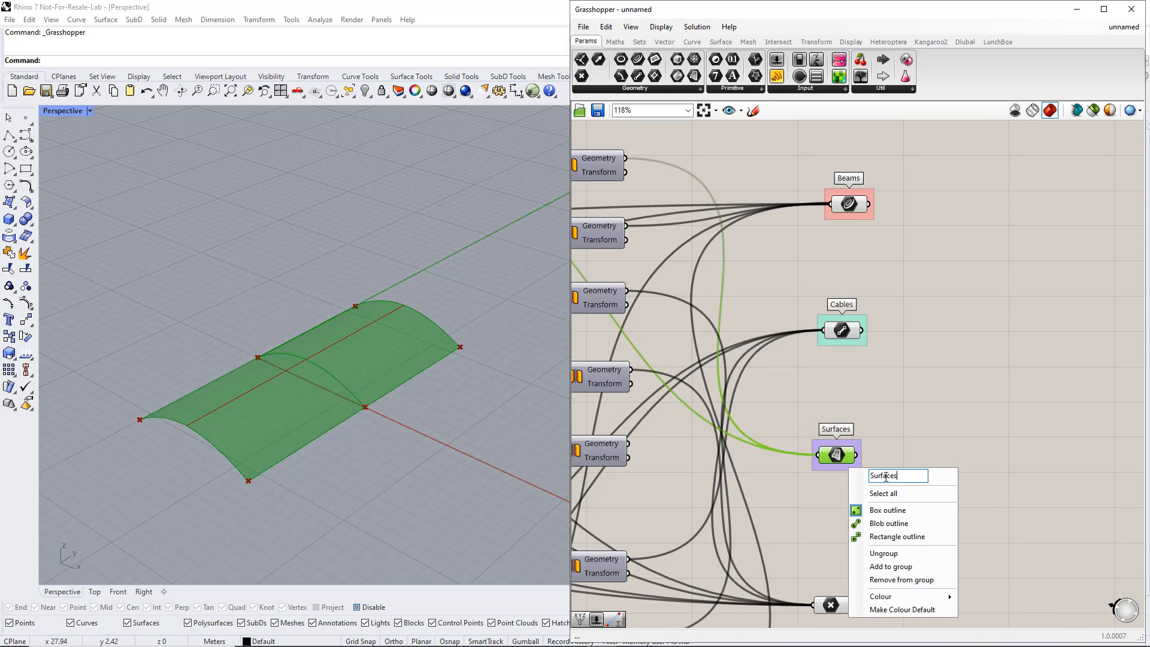
mouse_move(908, 595)
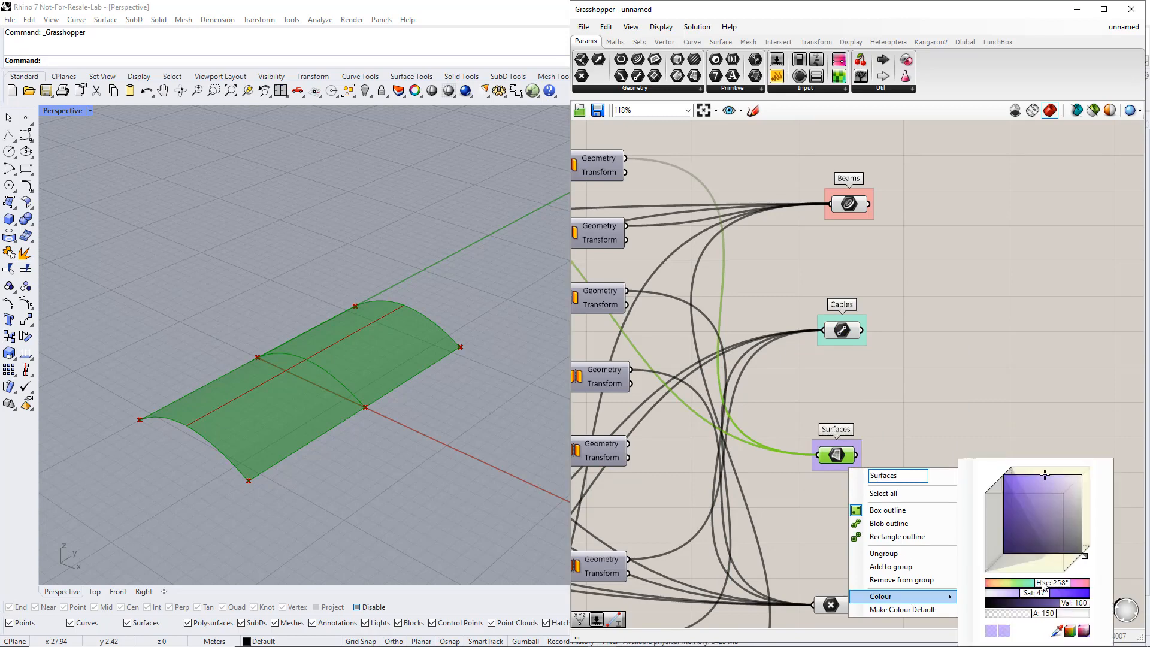
left_click_drag(1043, 582, 1003, 582)
left_click(939, 433)
- Group the Point parameter, name the group Nodes and colour it a strong purple with saturation 99
right_click_drag(831, 555, 825, 473)
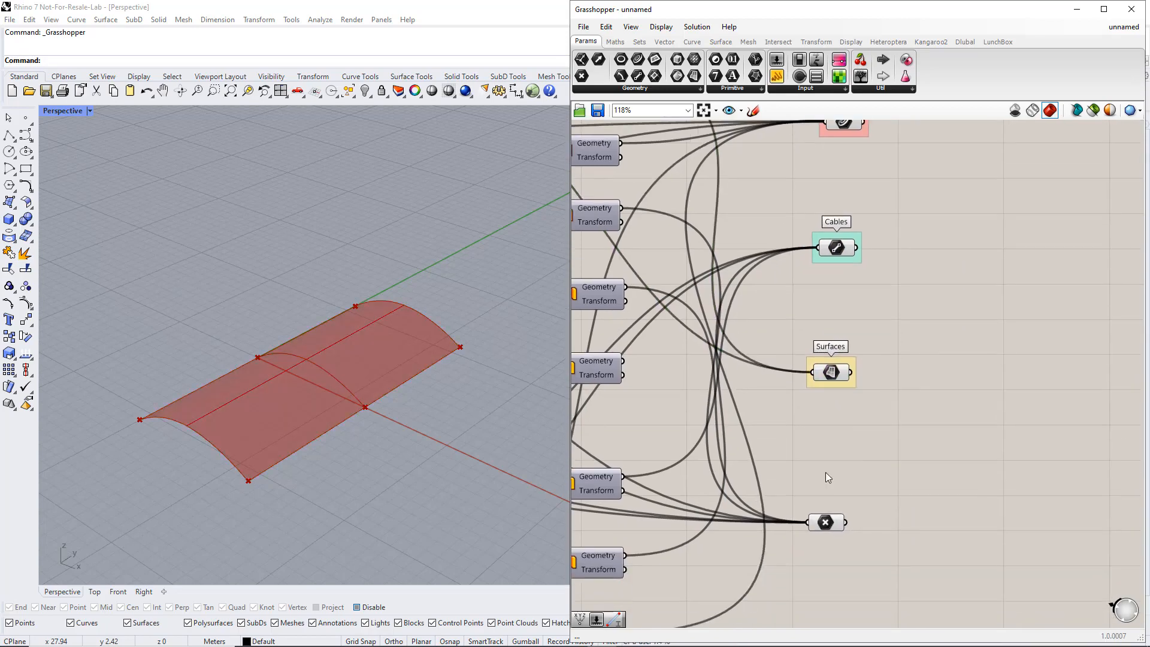
left_click_drag(791, 476, 868, 549)
key("ctrl+g")
right_click(837, 539)
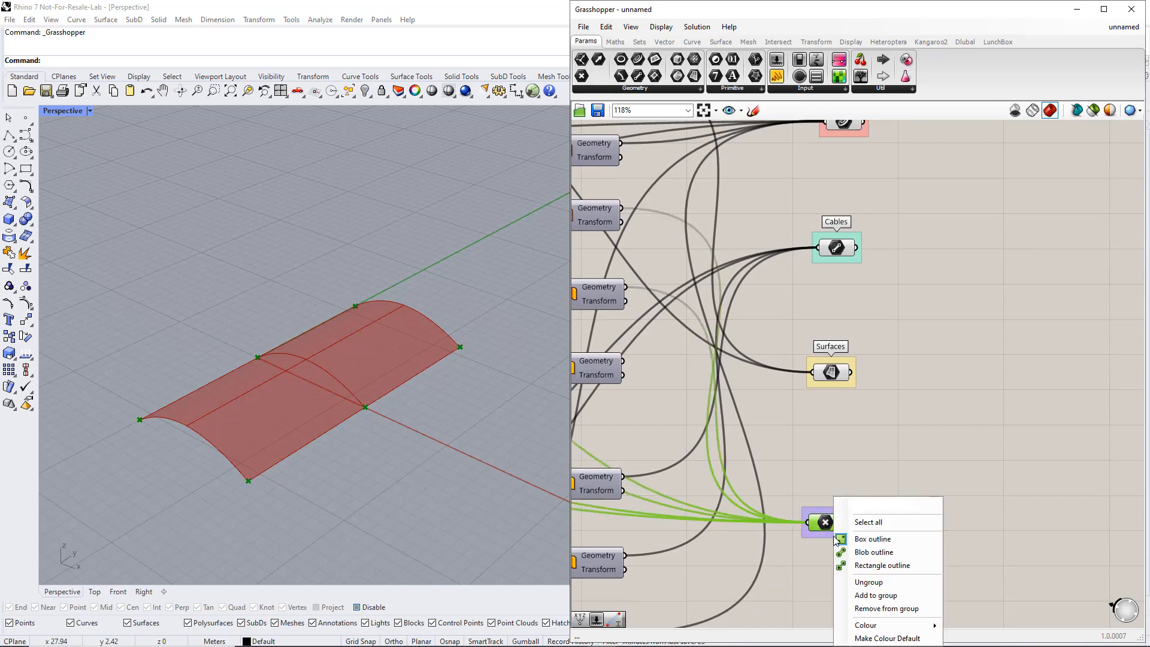
left_click(871, 508)
type("Nodes")
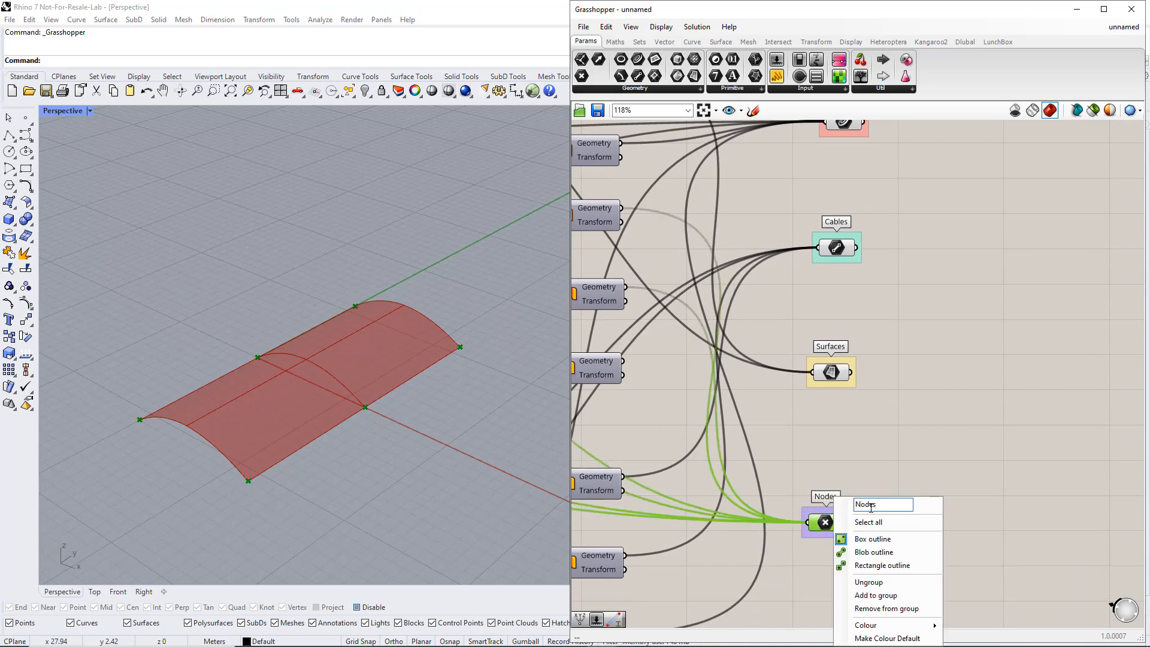
mouse_move(916, 625)
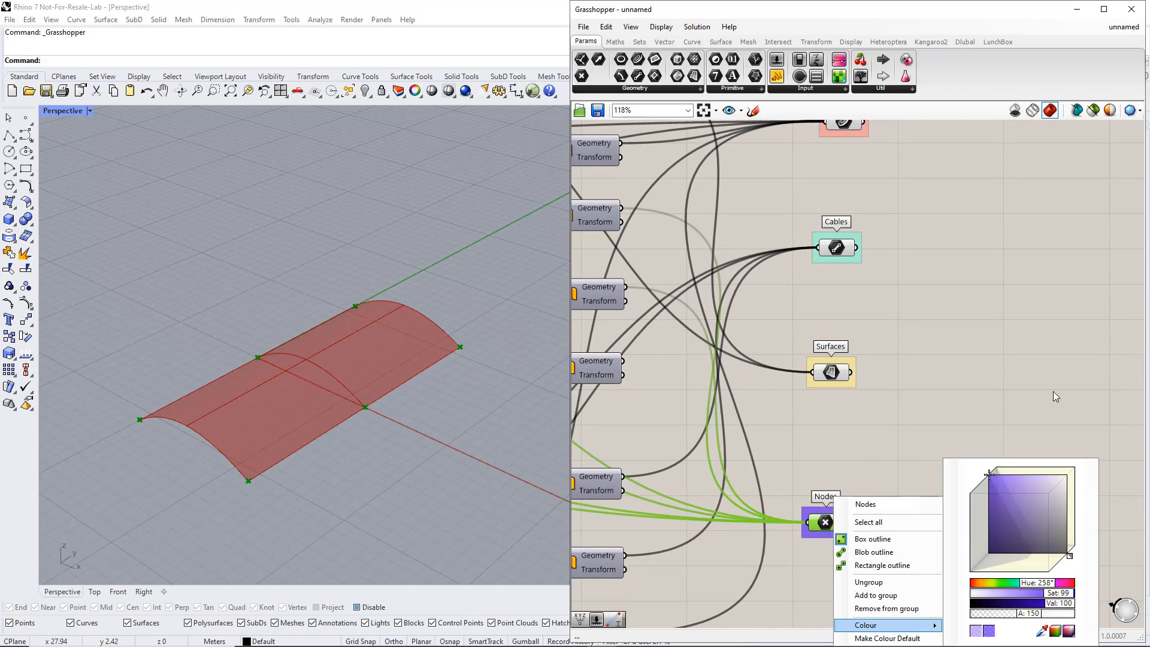
left_click(1003, 319)
scroll(994, 302, "down", 5)
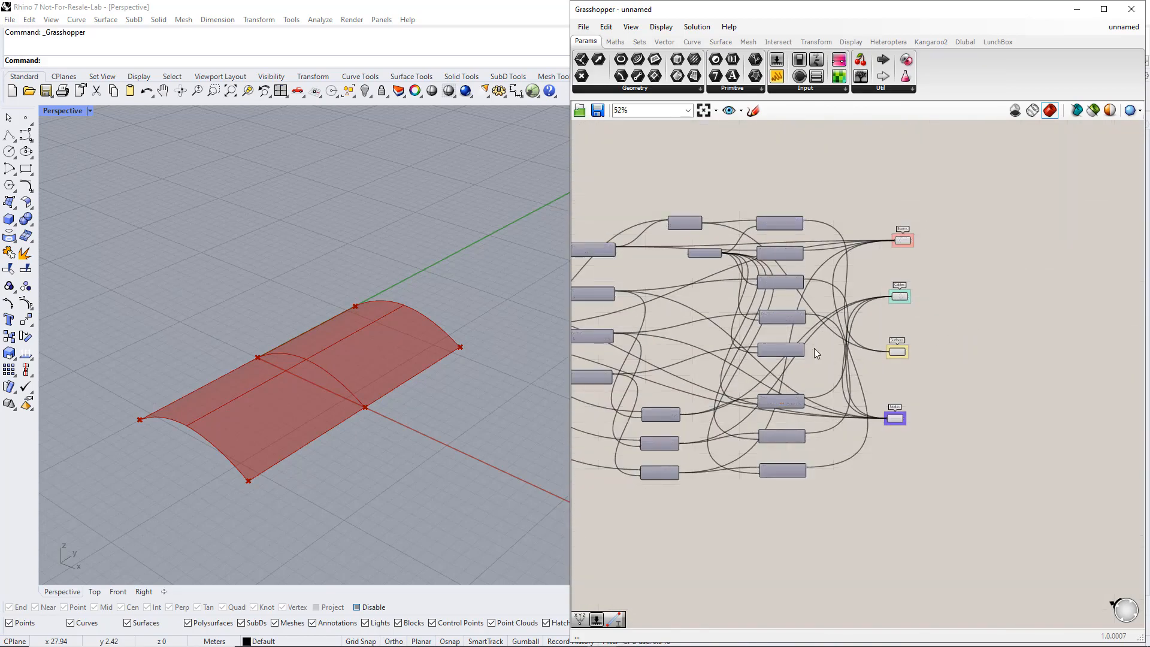
scroll(818, 353, "up", 4)
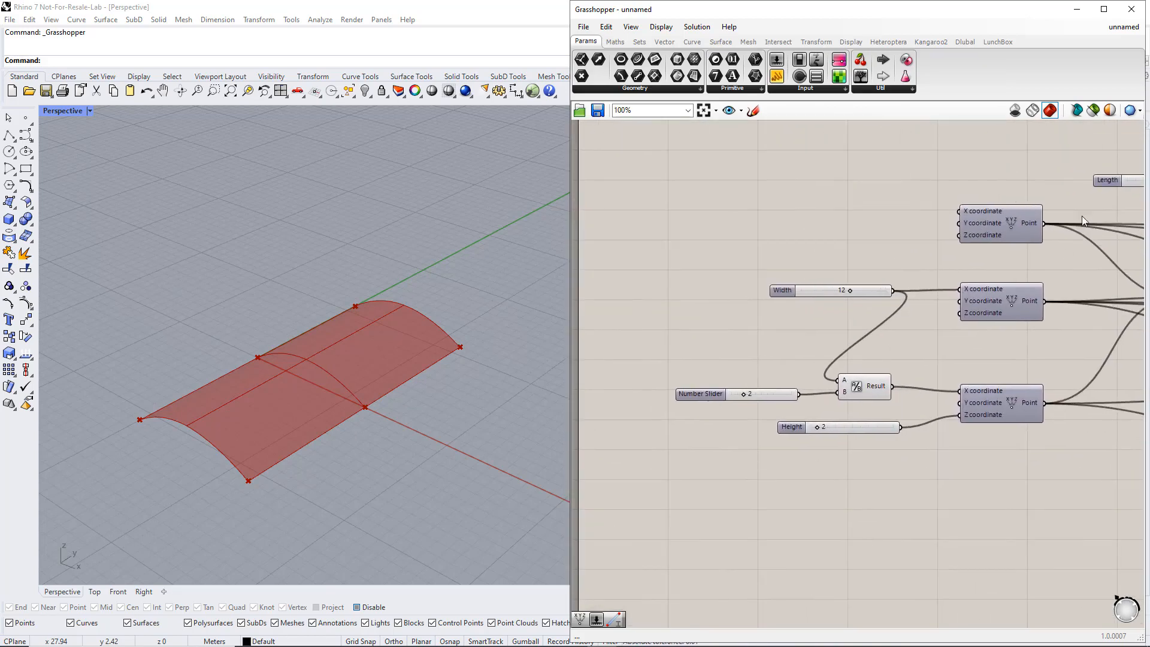
- Stack the Length, Width and Height sliders directly beneath one another, clear of the point components
left_click_drag(1113, 180, 629, 276)
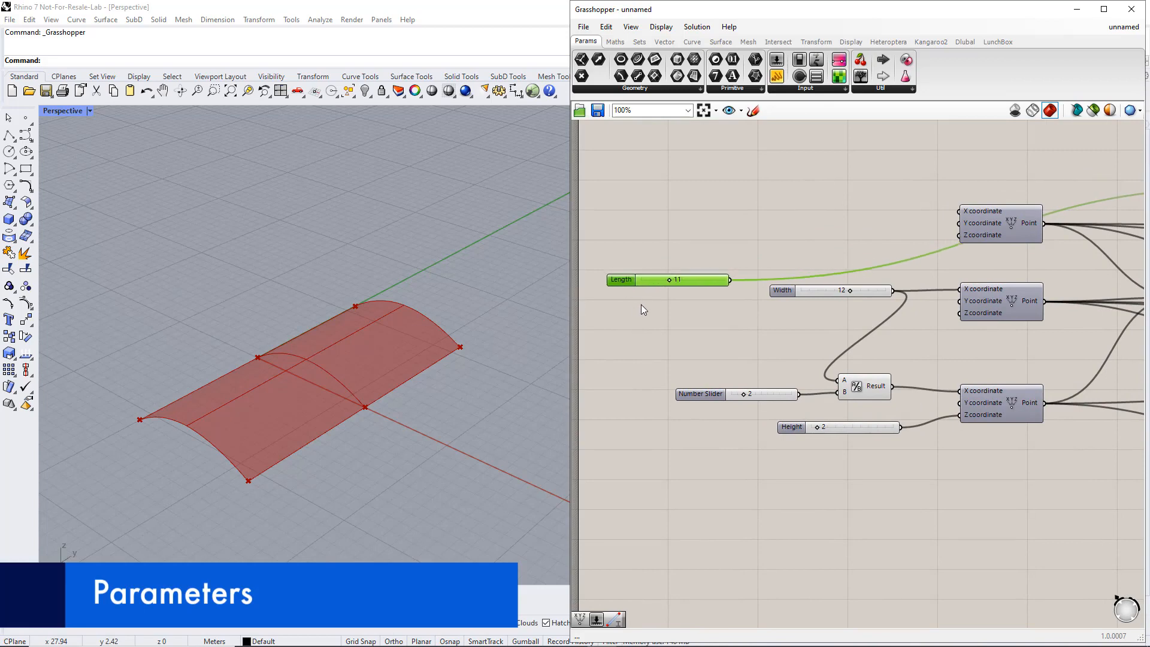
left_click_drag(778, 292, 617, 297)
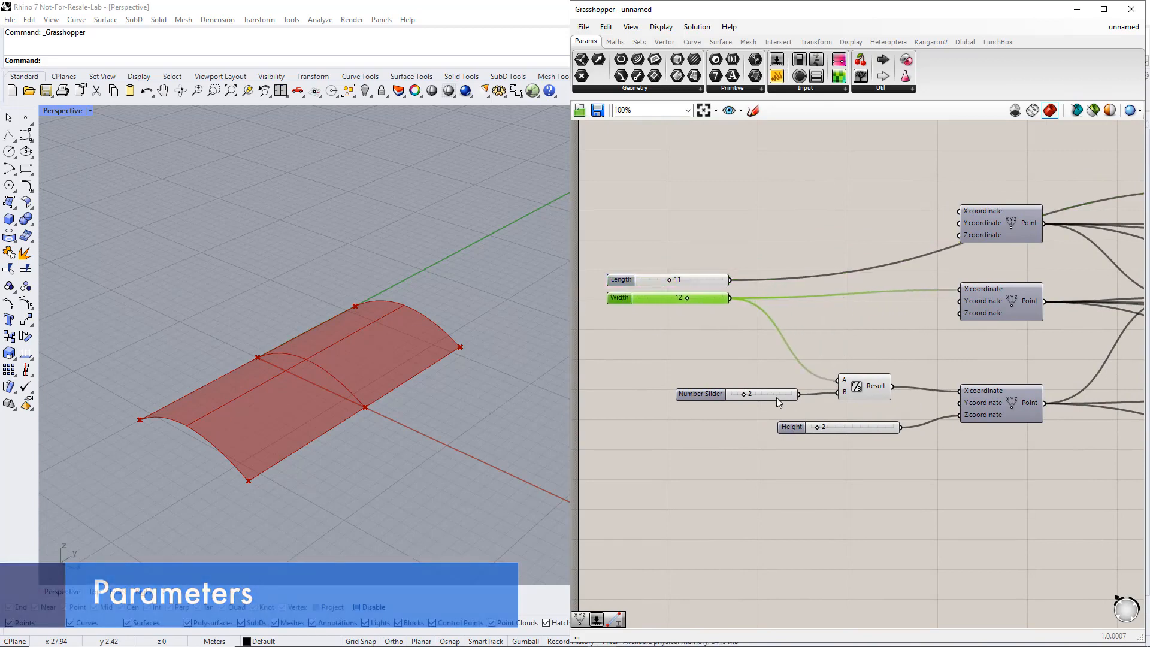
left_click_drag(790, 426, 619, 318)
- Group the three stacked sliders under the name Parameters and set Length to 5, Width to 10 and Height to 4
left_click_drag(596, 263, 745, 357)
key("ctrl+g")
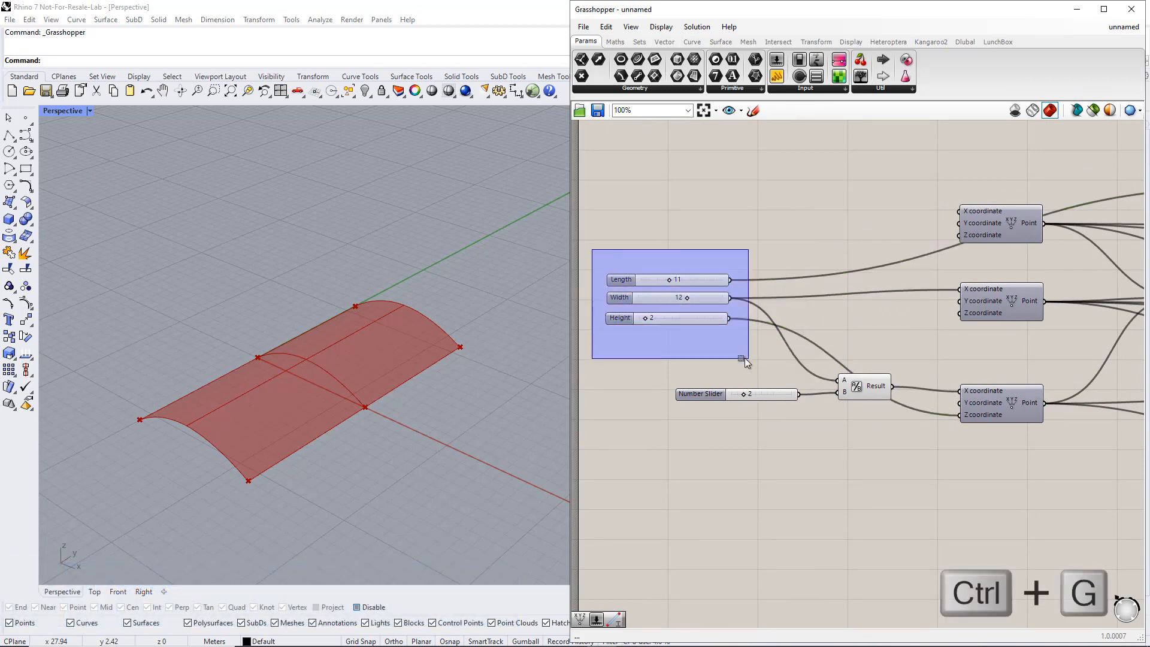
right_click(687, 307)
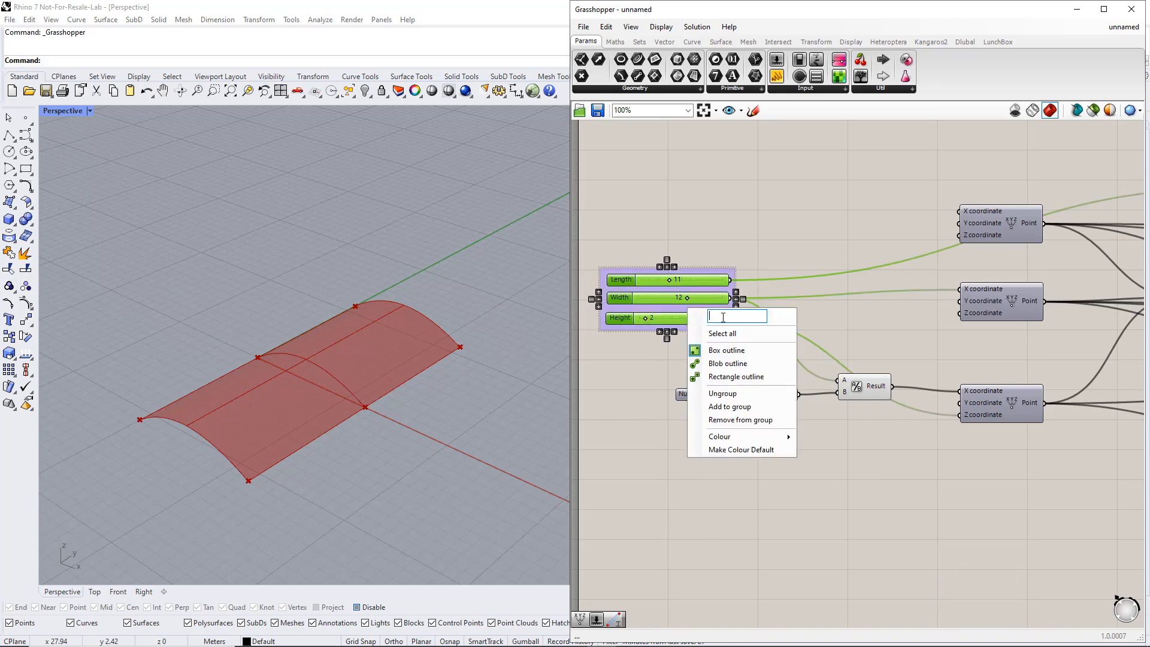
type("Parameters")
key("Return")
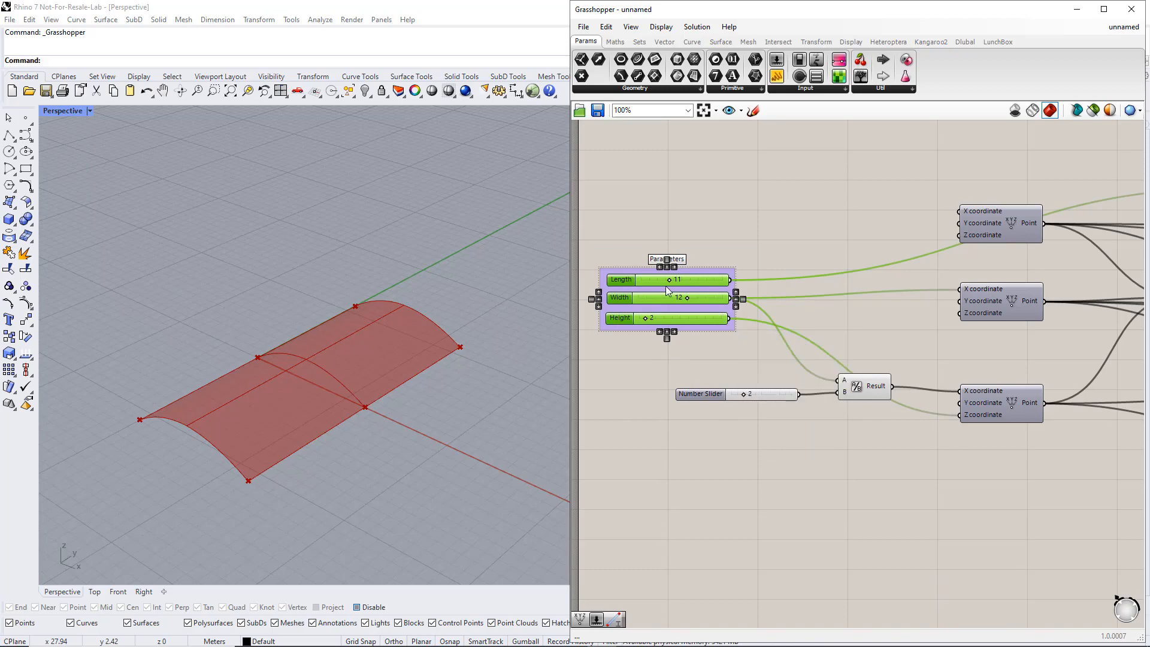
left_click_drag(668, 280, 657, 321)
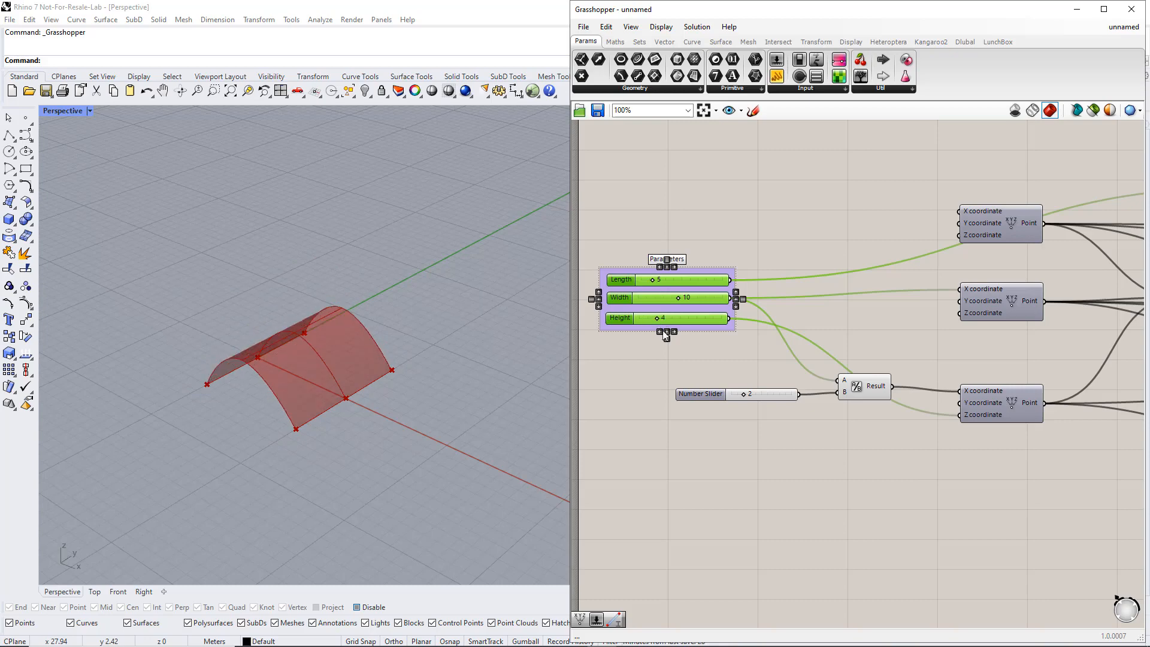
left_click(664, 369)
- Place a Dlubal RFEM 6 Member component on the empty canvas beyond the Beams group
right_click_drag(1010, 457, 702, 461)
right_click_drag(1100, 441, 786, 452)
right_click_drag(1055, 398, 771, 405)
right_click_drag(1051, 306, 918, 341)
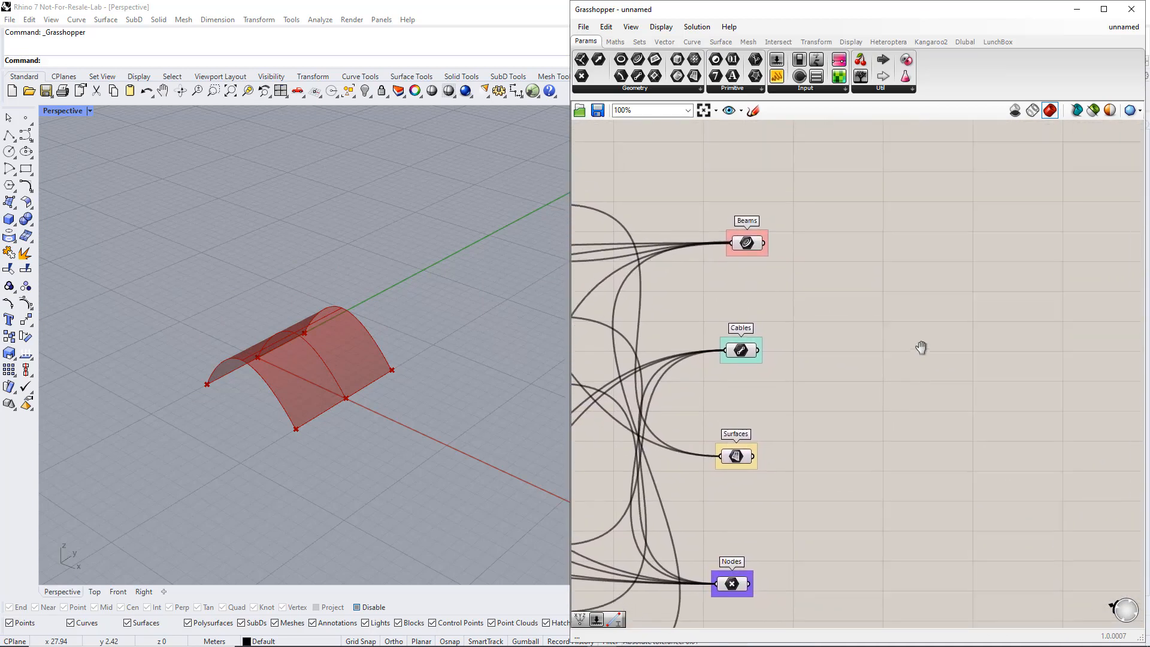
right_click_drag(1026, 326, 934, 351)
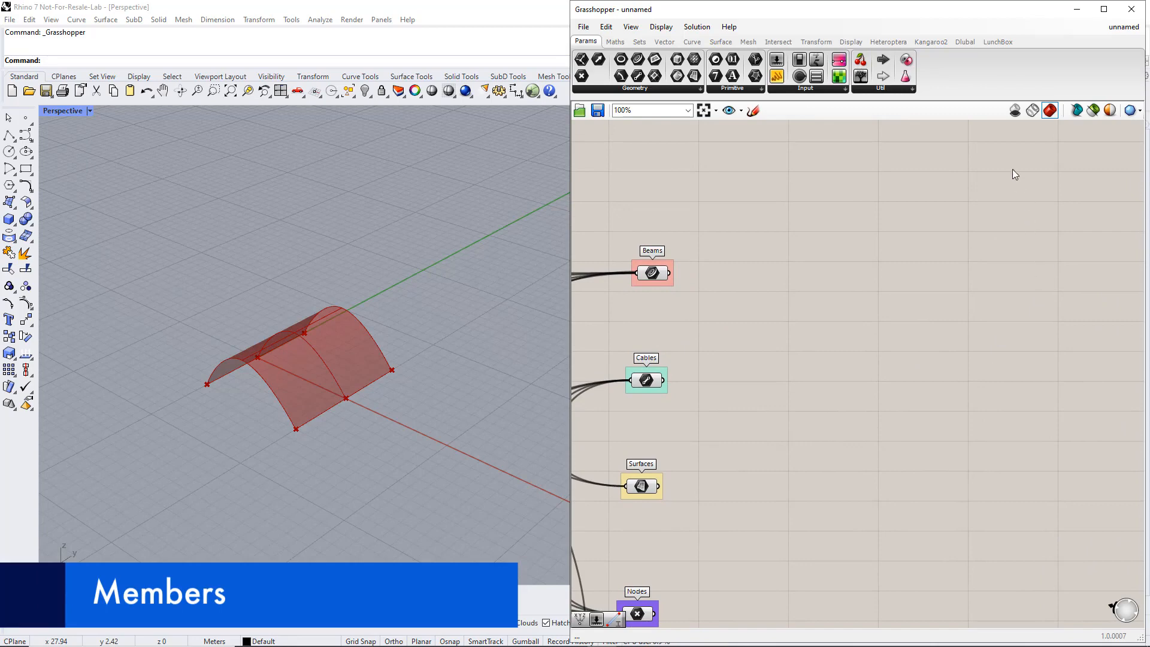
left_click(963, 42)
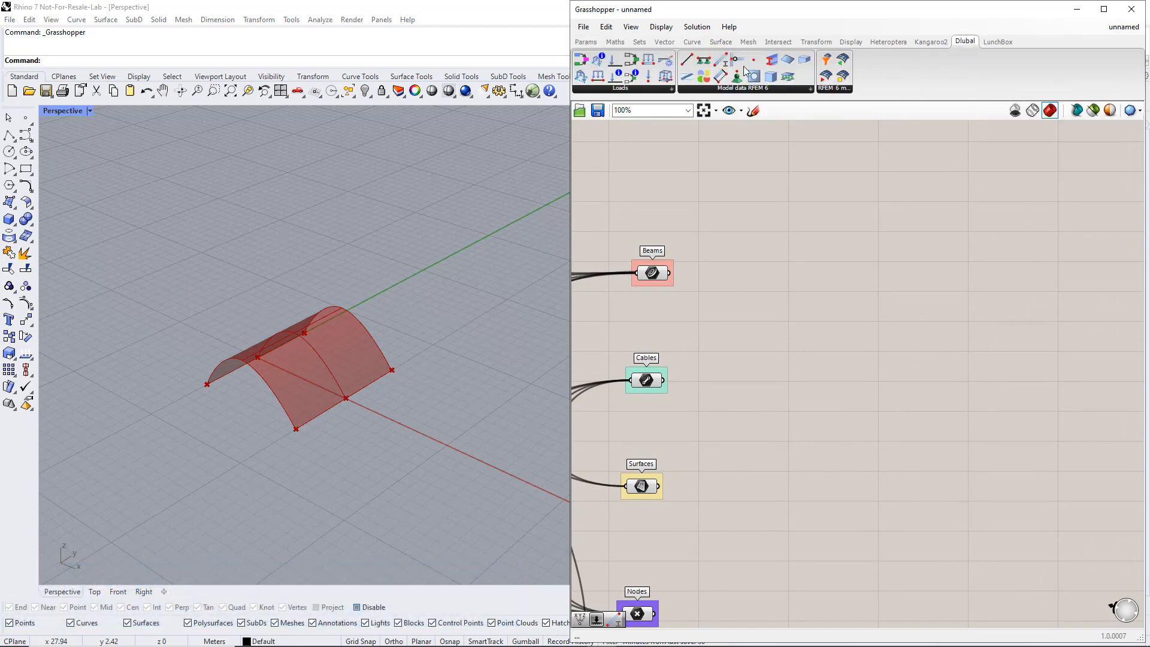
left_click_drag(1040, 270, 1048, 268)
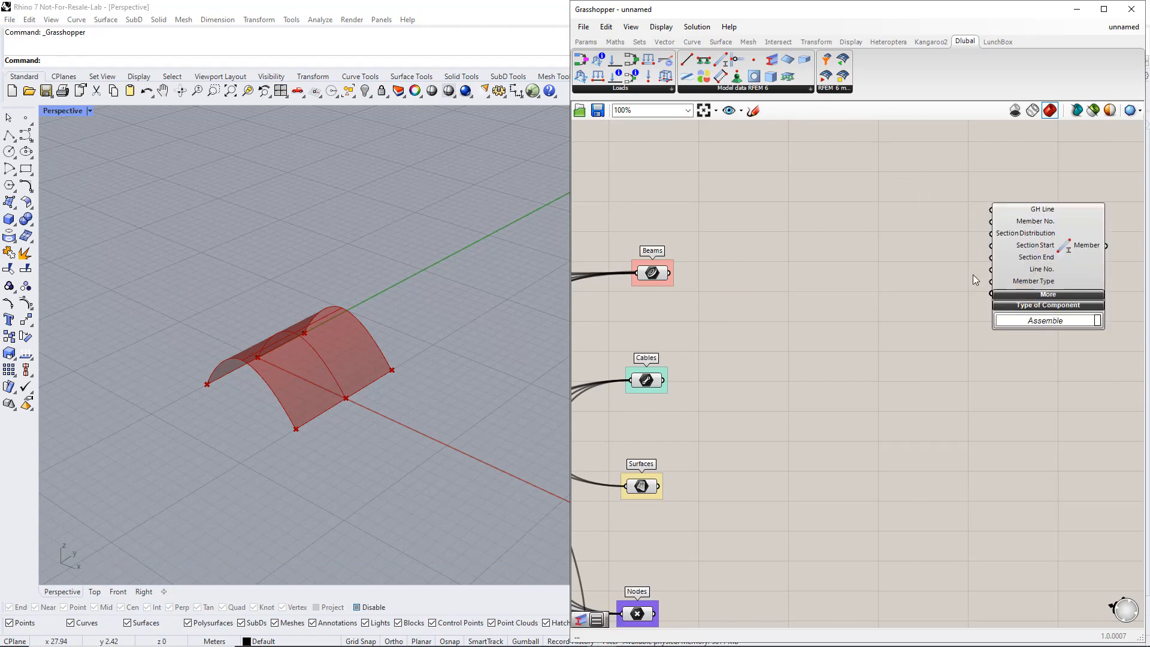
- Add a Value List beside the Member component and link it to Member Type with the option TYPE_BEAM
left_click(586, 41)
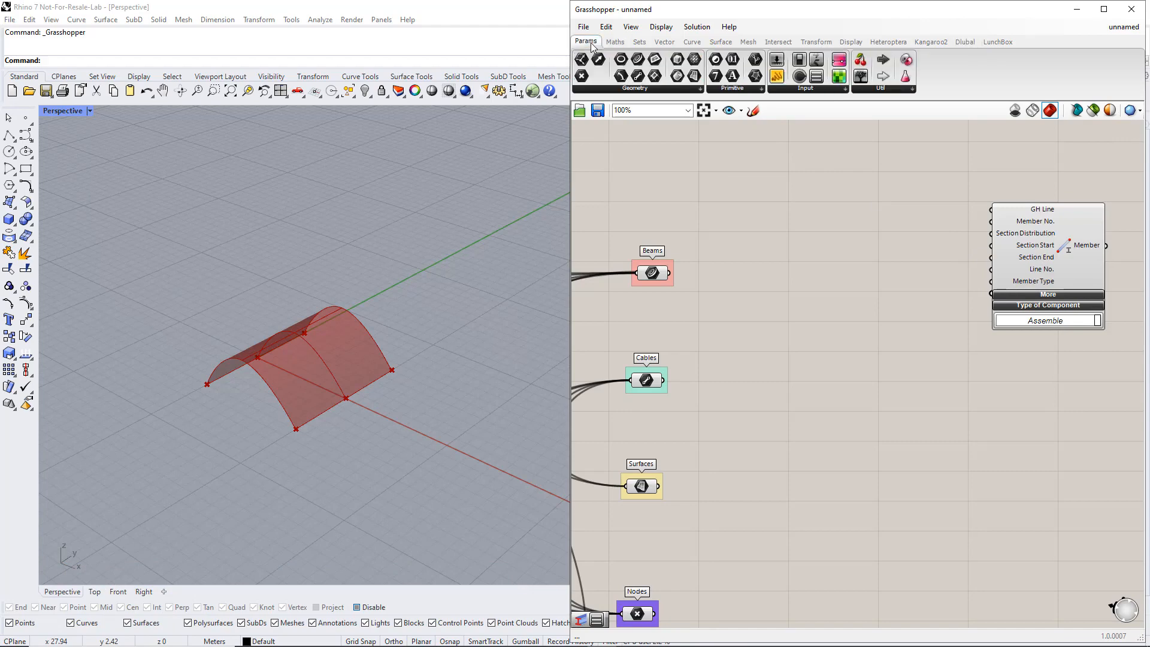
left_click(805, 88)
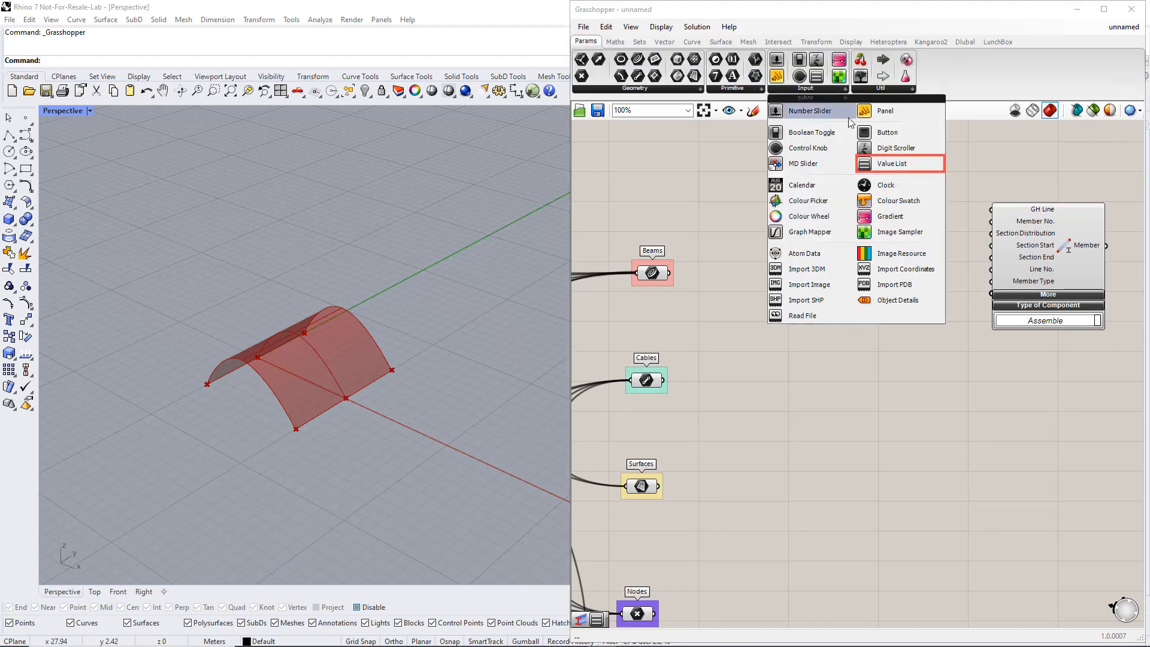
left_click(892, 164)
left_click(890, 320)
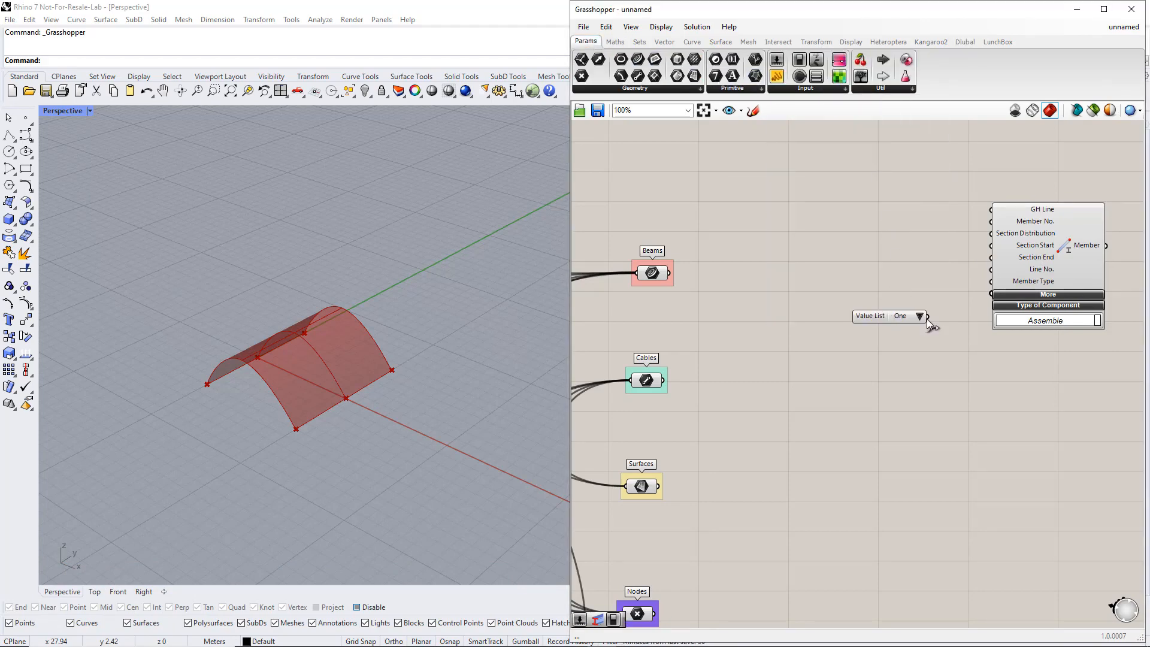
left_click_drag(958, 296, 925, 321)
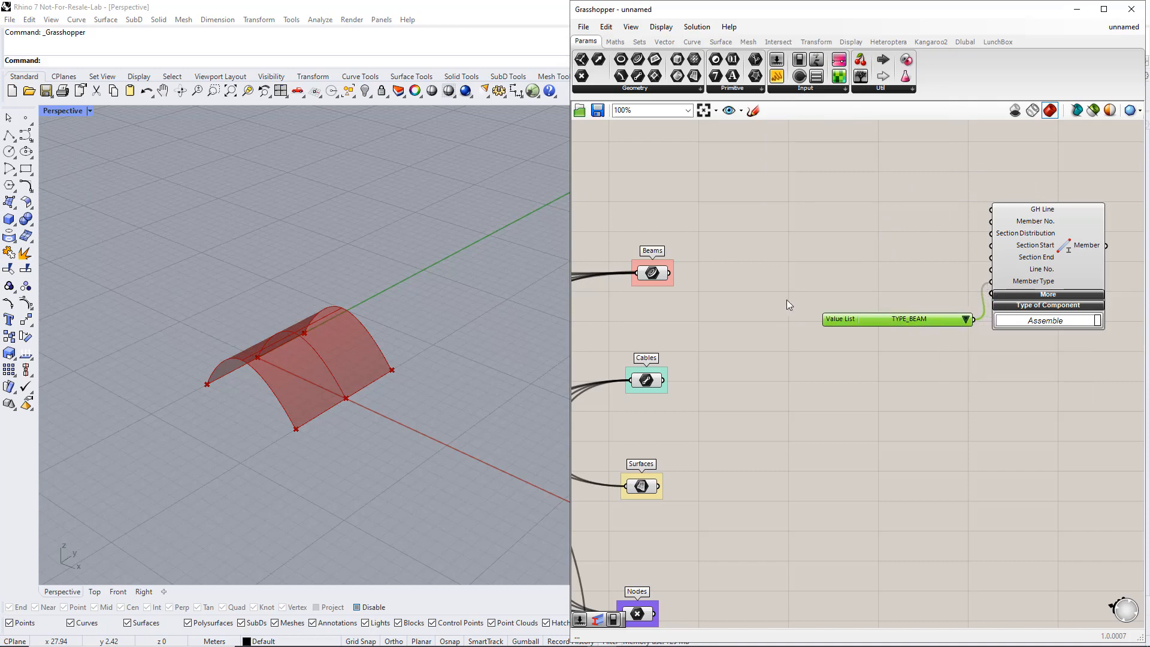
- Connect the Beams curves to the Member's GH Line input and shift the Member and its Value List further from the groups
left_click_drag(668, 275, 989, 216)
left_click(950, 346)
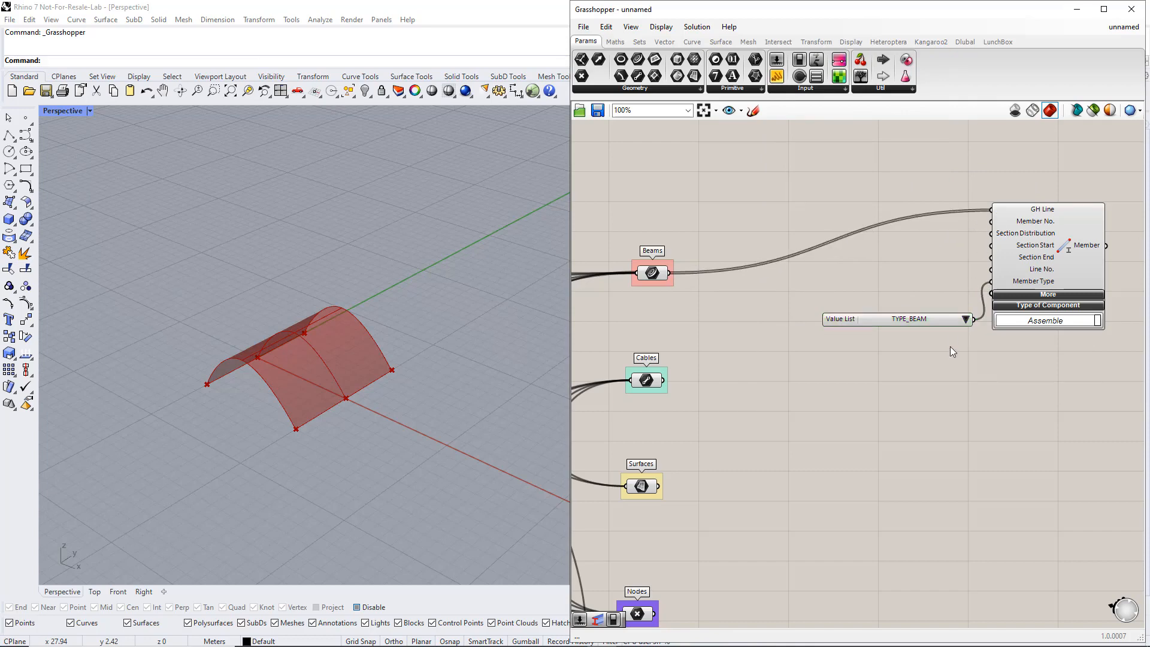
scroll(949, 346, "down", 2)
left_click_drag(982, 406, 1082, 300)
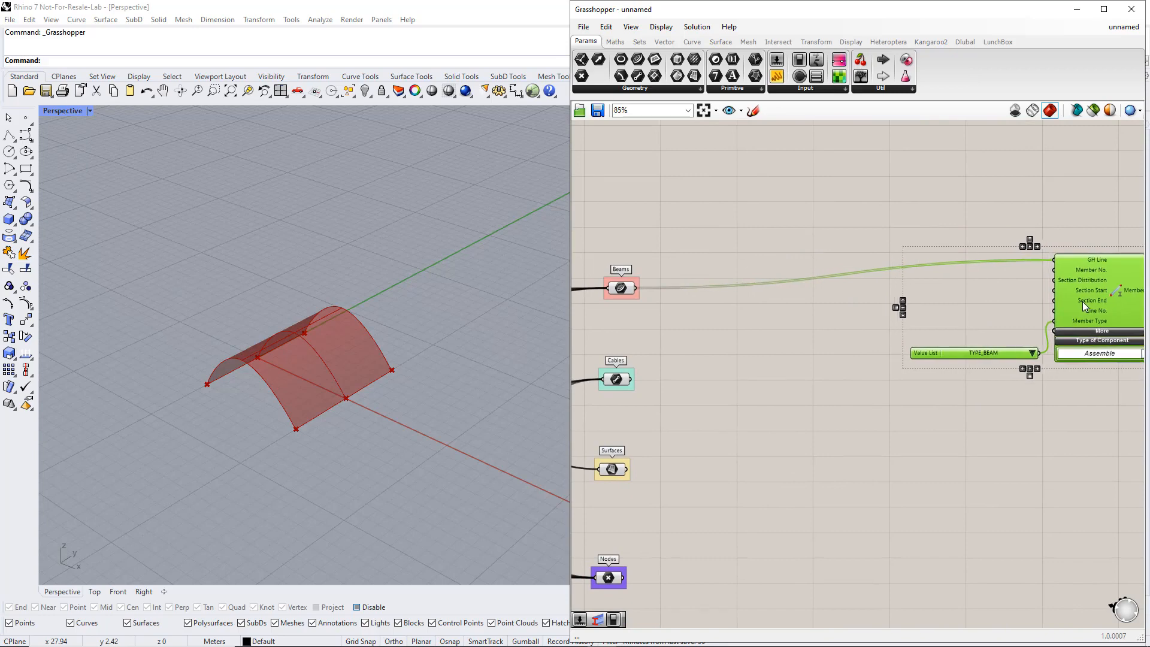
left_click(1015, 297)
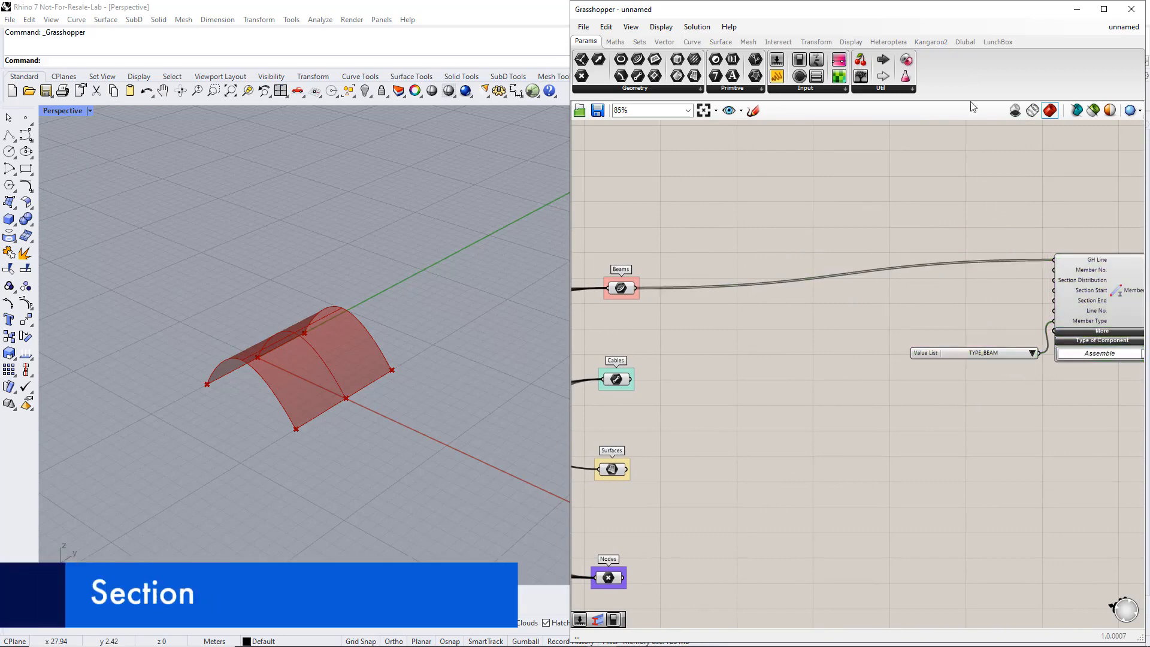
- Place a Dlubal Section component above the beam wire and feed its Section No. from a number slider set to 1
left_click(964, 41)
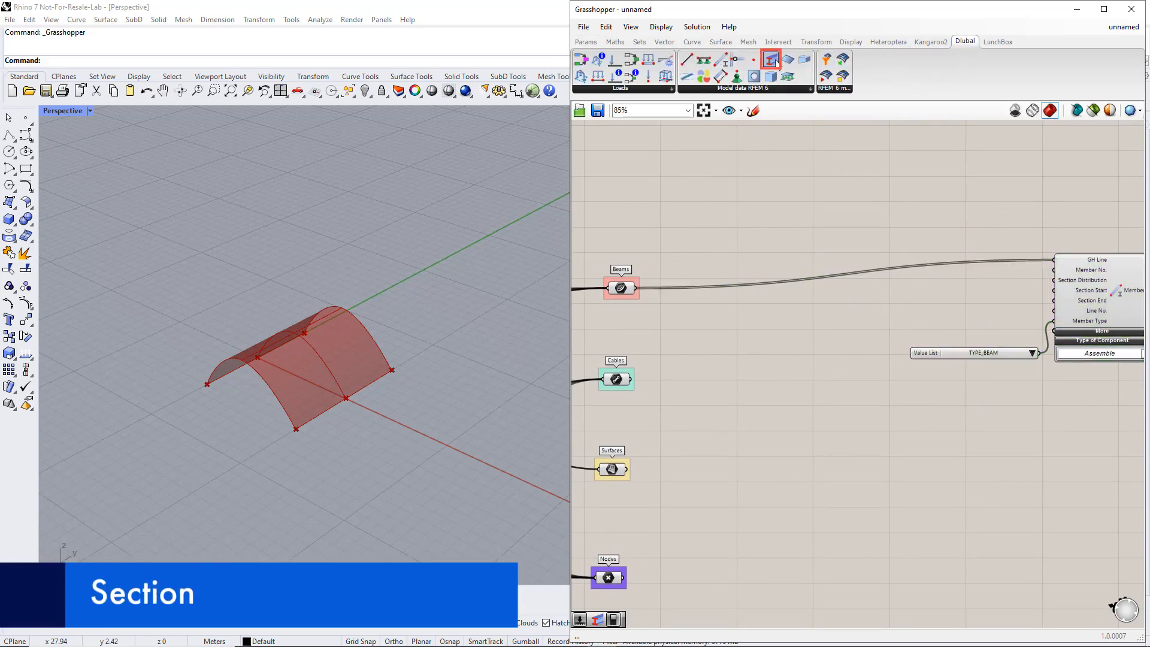
left_click_drag(772, 62, 917, 196)
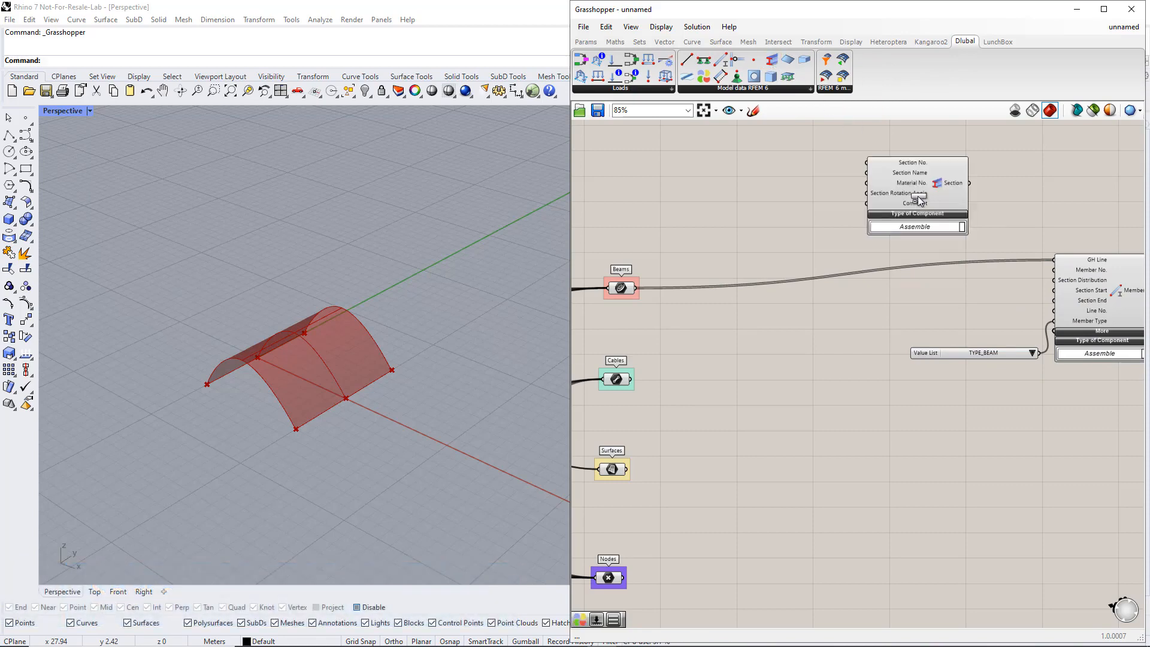
double_click(792, 151)
type("1")
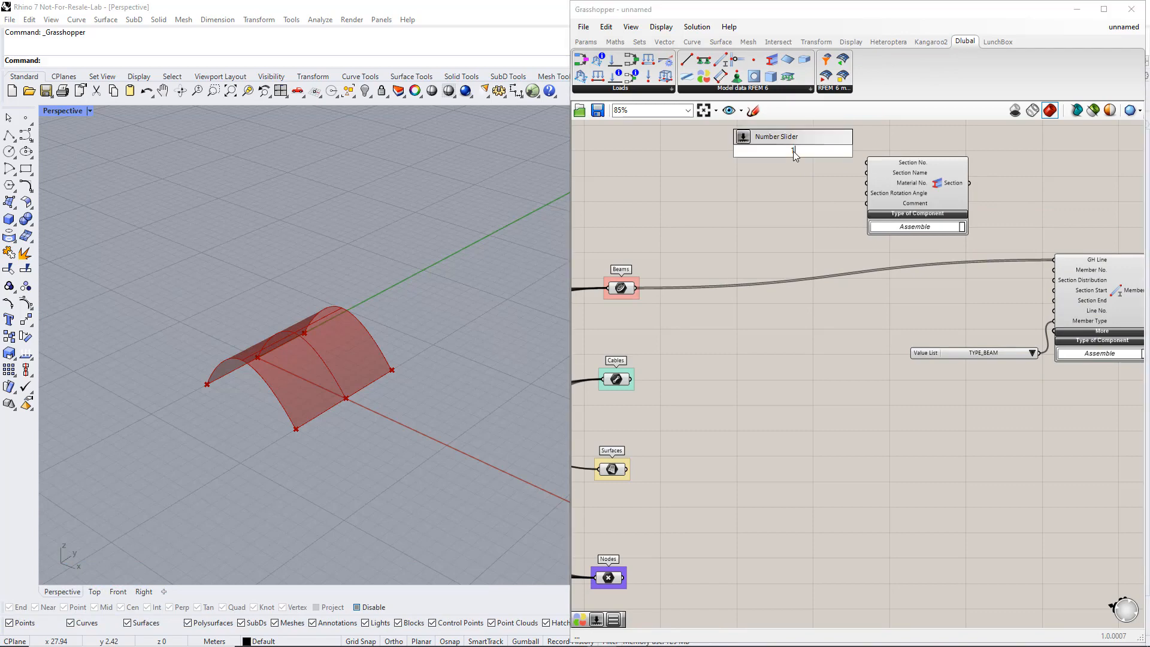
key("Return")
left_click_drag(846, 151, 865, 163)
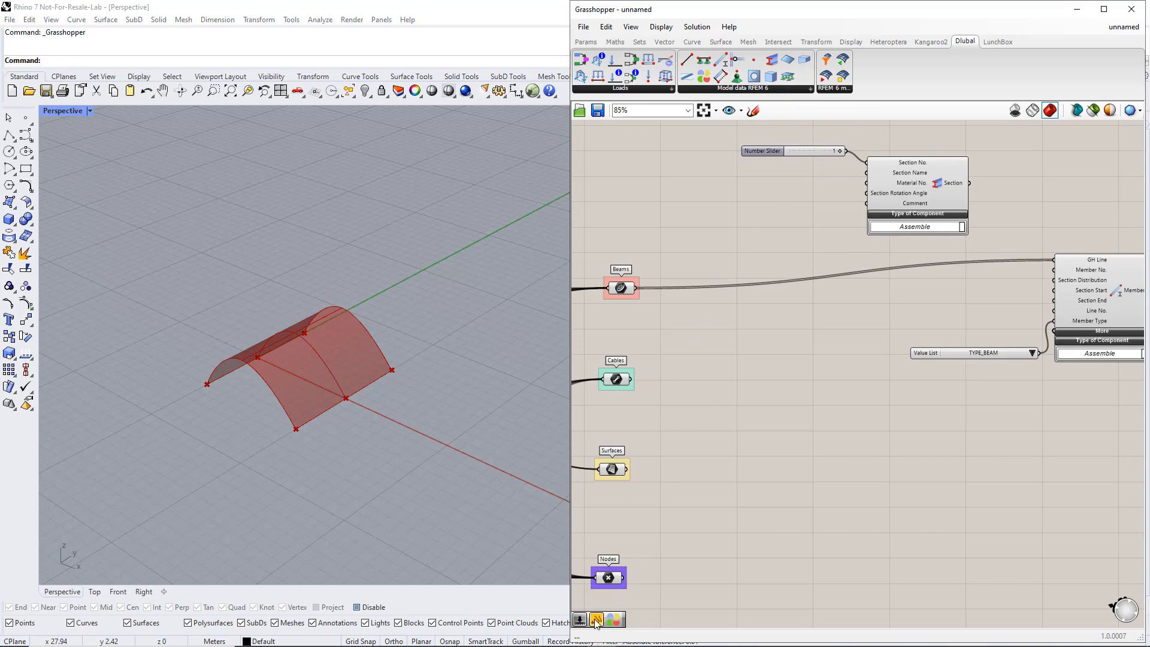
- Add a compact panel containing CHS 193.7x5 and connect it to the Section component's Section Name
left_click_drag(596, 623, 781, 198)
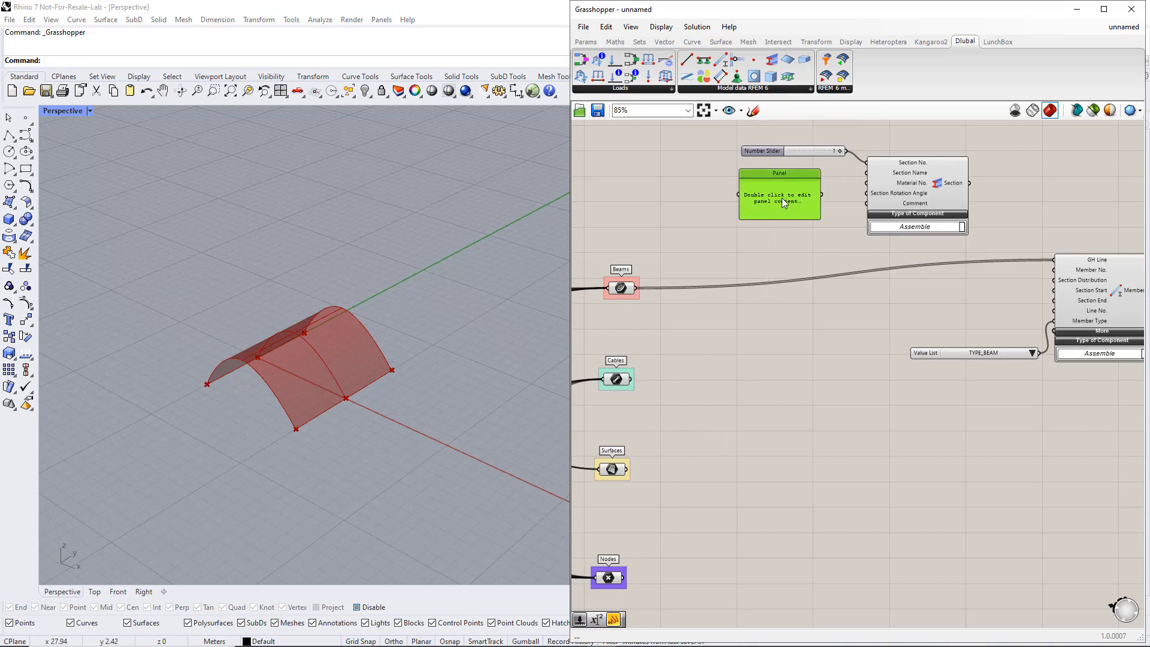
double_click(781, 198)
type("CHS")
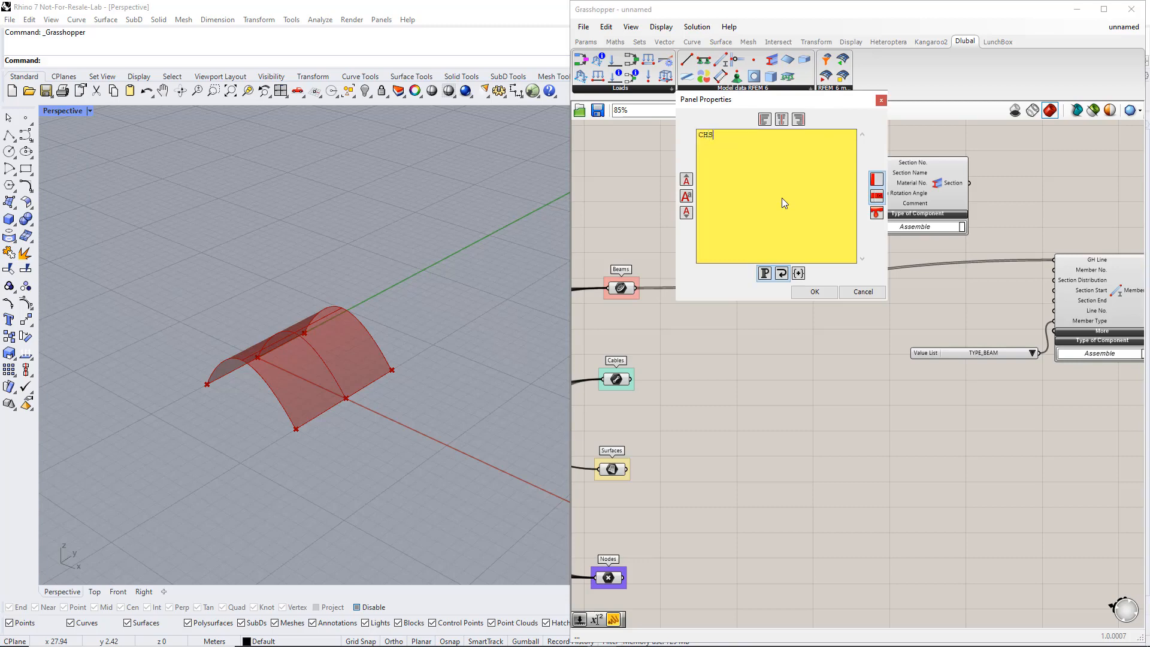
type(" 193.7x5")
left_click(798, 289)
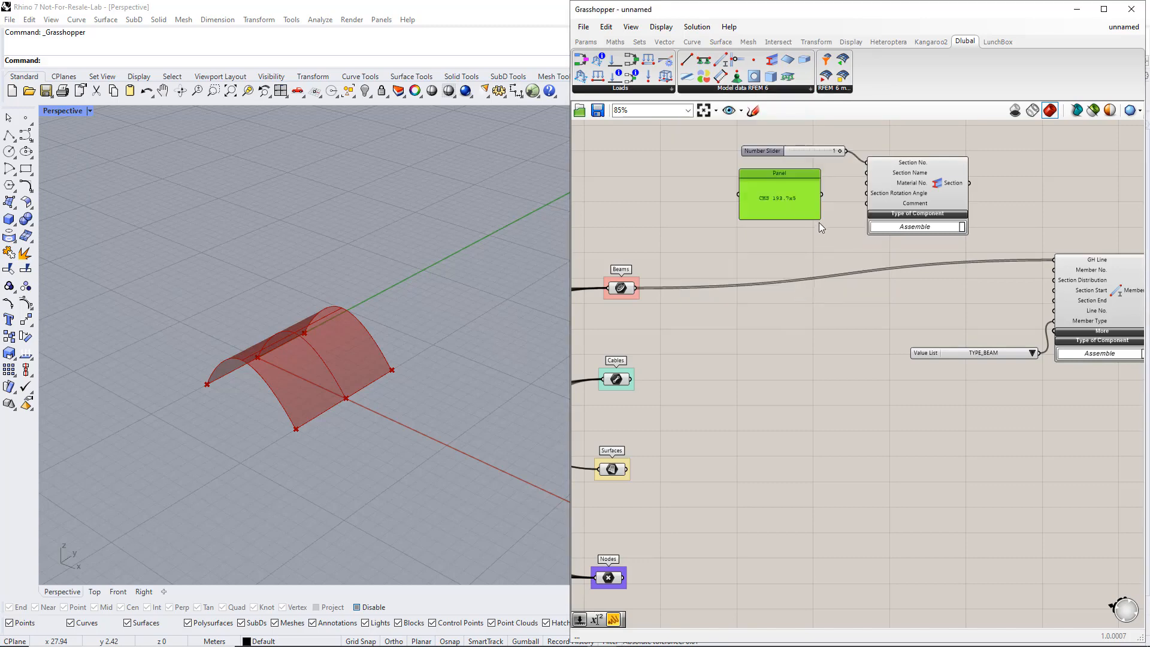
left_click_drag(819, 221, 828, 173)
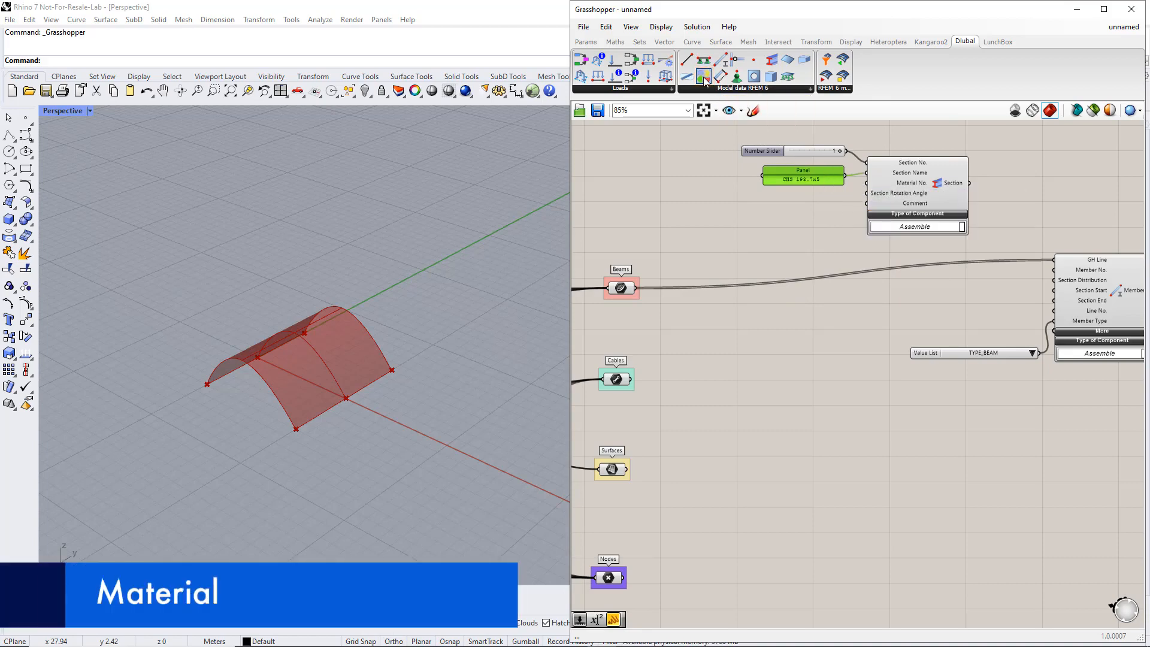
- Place a Dlubal Material component before the Section component and feed its Material No. from a number slider set to 1
left_click_drag(703, 78, 684, 160)
right_click_drag(744, 219, 798, 265)
left_click(632, 178)
double_click(632, 178)
type("1")
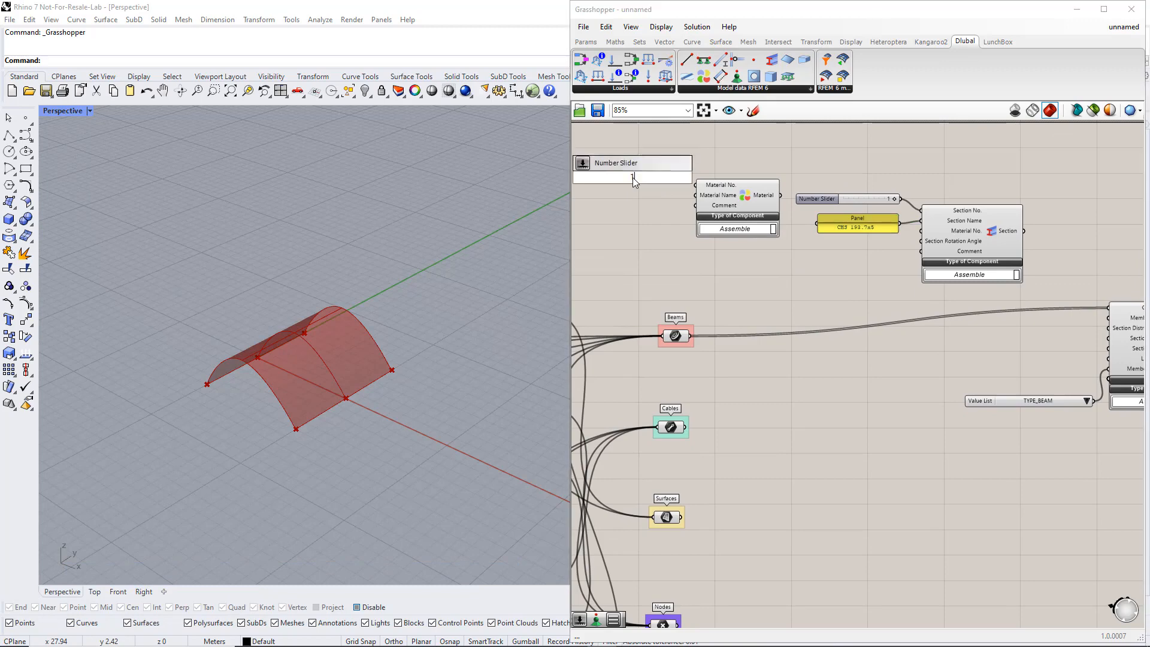
key("Return")
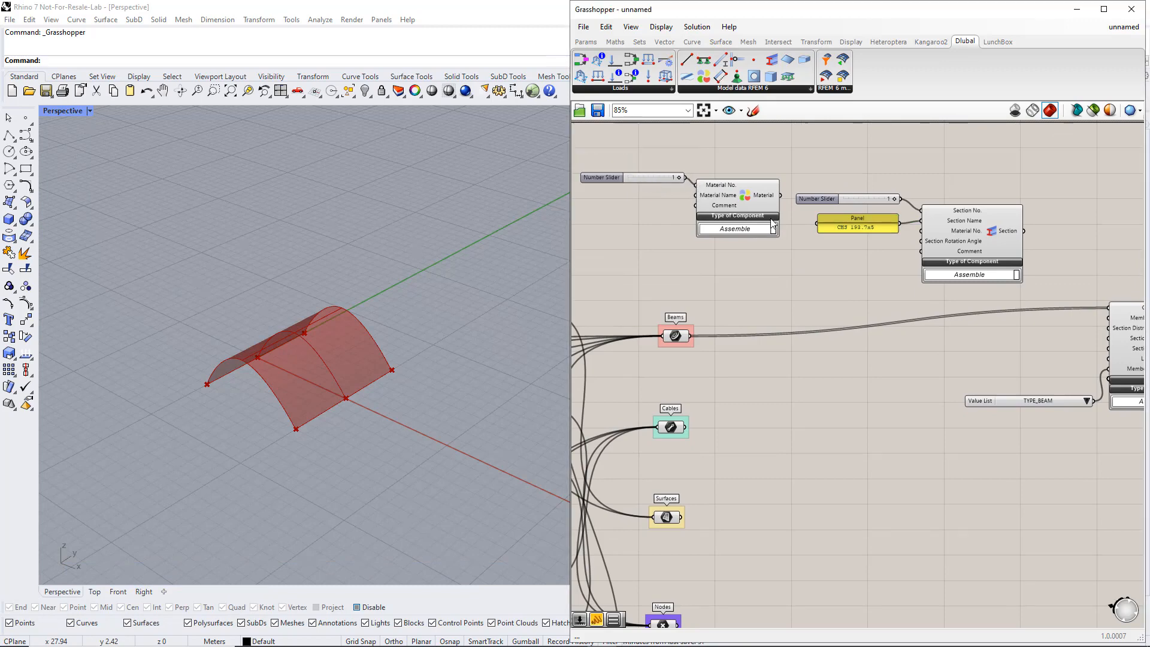
- Duplicate the section name panel, change the copy's text to S235 and connect it to the Material Name input
left_click_drag(849, 228, 626, 210, "alt")
double_click(626, 207)
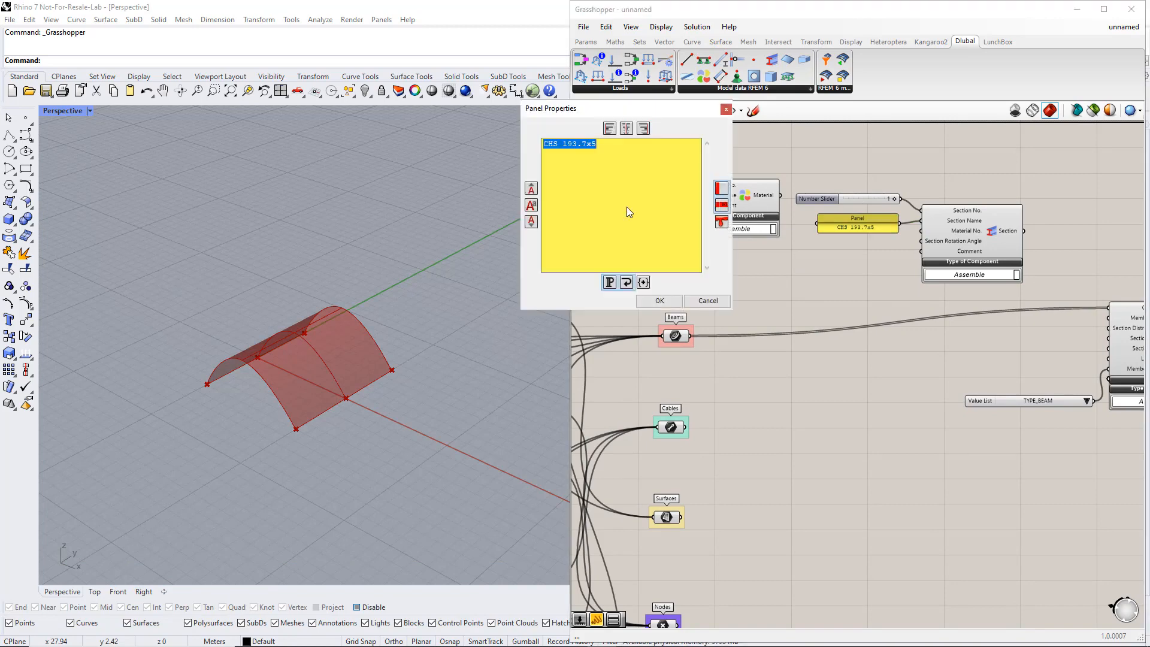
type("S235")
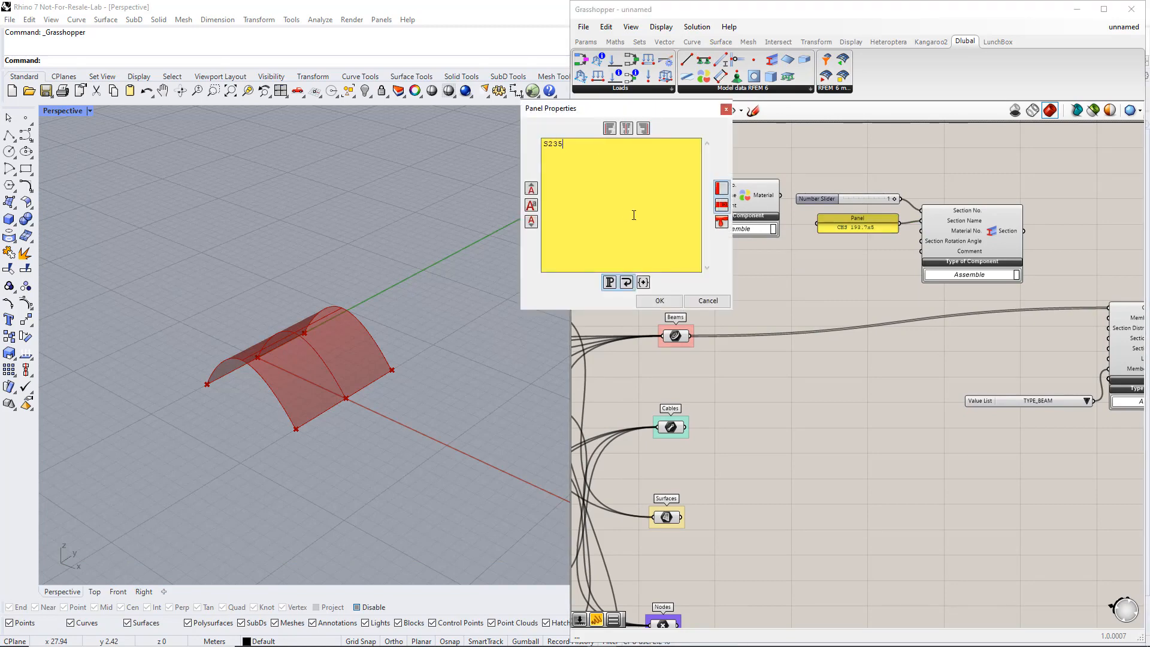
left_click(658, 301)
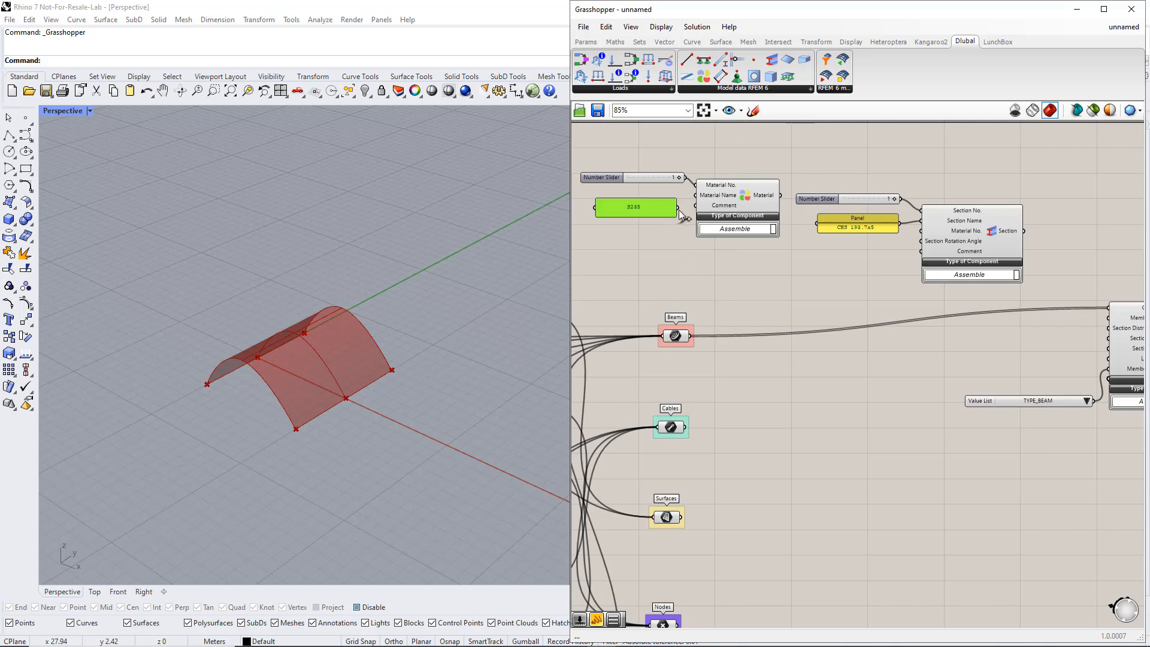
left_click_drag(677, 207, 698, 203)
- Connect the Material output to the Section's Material No. and the Section output to the Member's Section Start
left_click_drag(780, 196, 918, 234)
left_click_drag(1024, 237, 1109, 339)
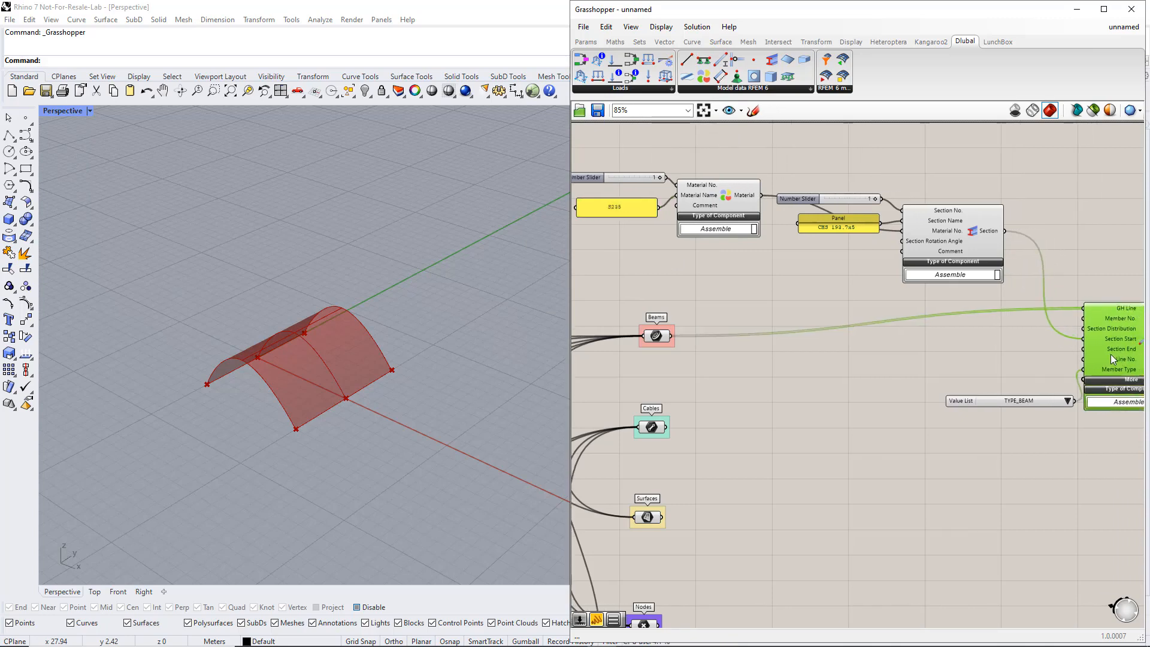
right_click_drag(1075, 424, 965, 418)
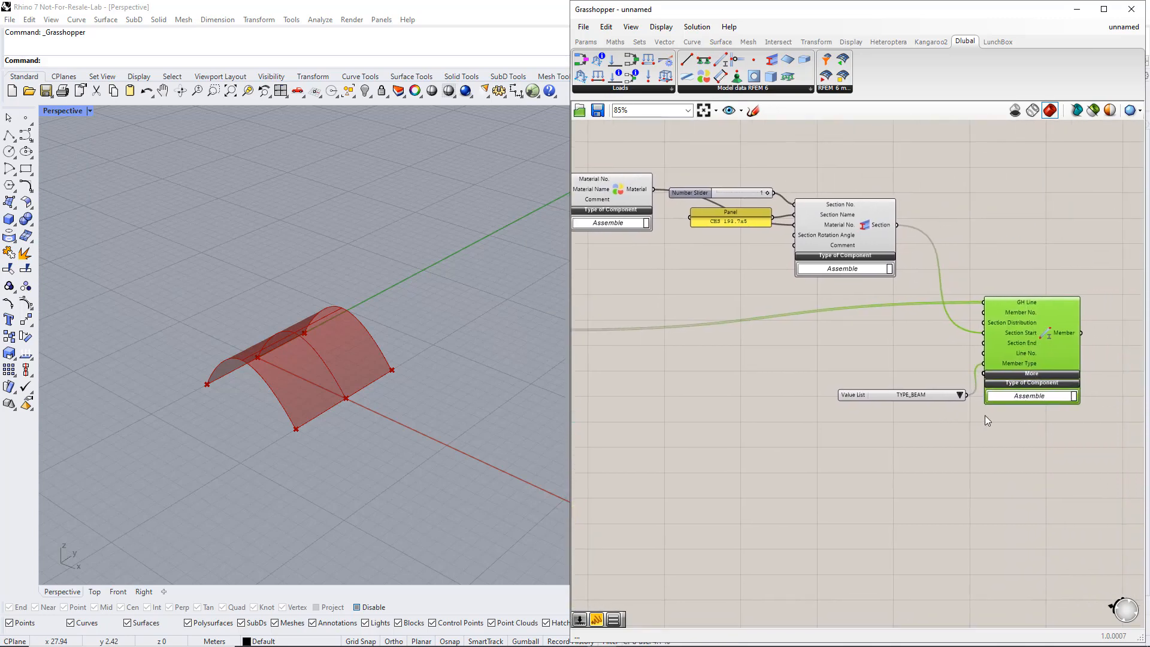
left_click(945, 349)
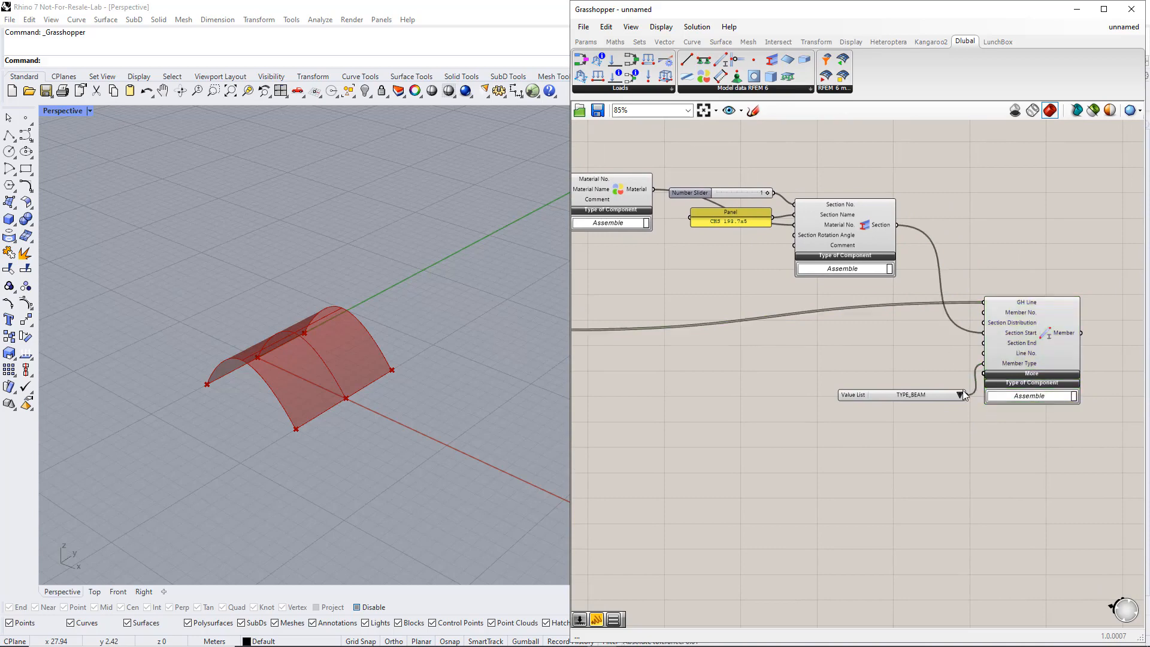
- Place an RFEM 6 Export component beyond the Member component's output
scroll(958, 419, "down", 2)
right_click_drag(964, 436, 861, 354)
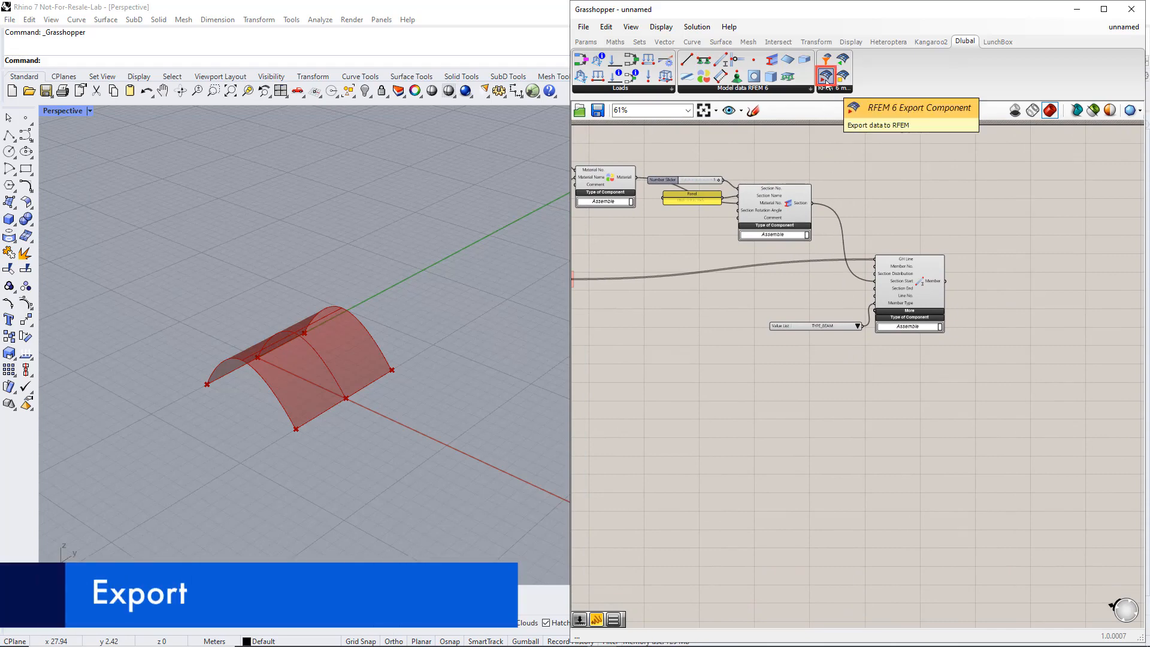
left_click_drag(826, 78, 981, 284)
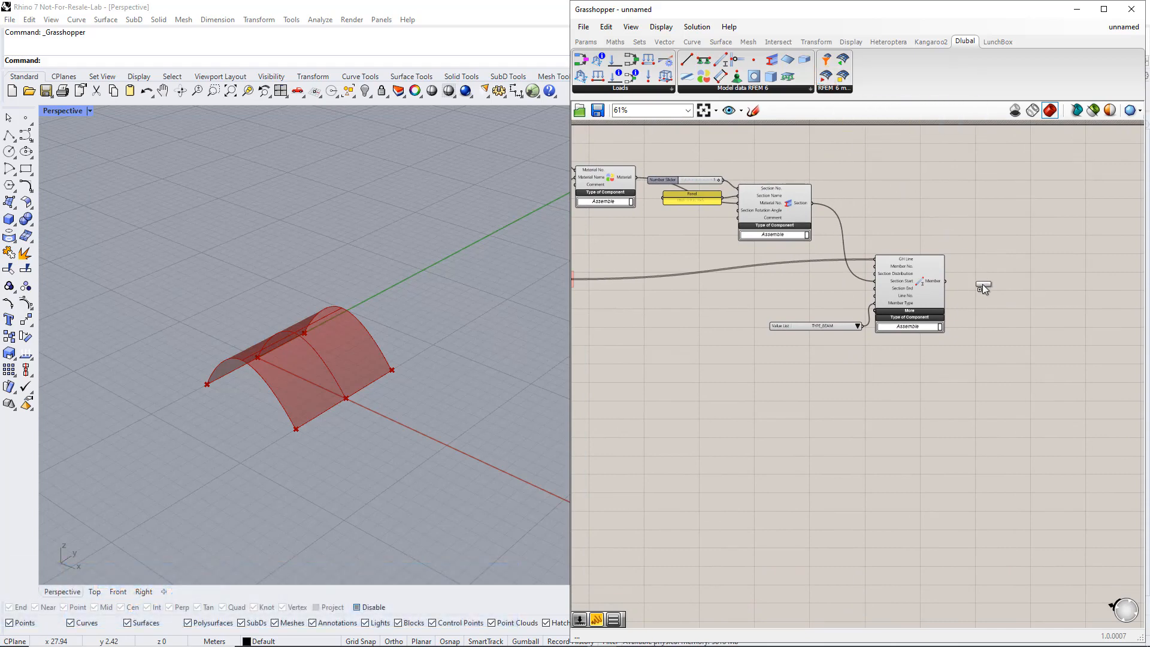
- Place a Boolean Toggle set to False near the RFEM 6 Export component and connect it to the Run input
left_click_drag(1045, 352, 1047, 354)
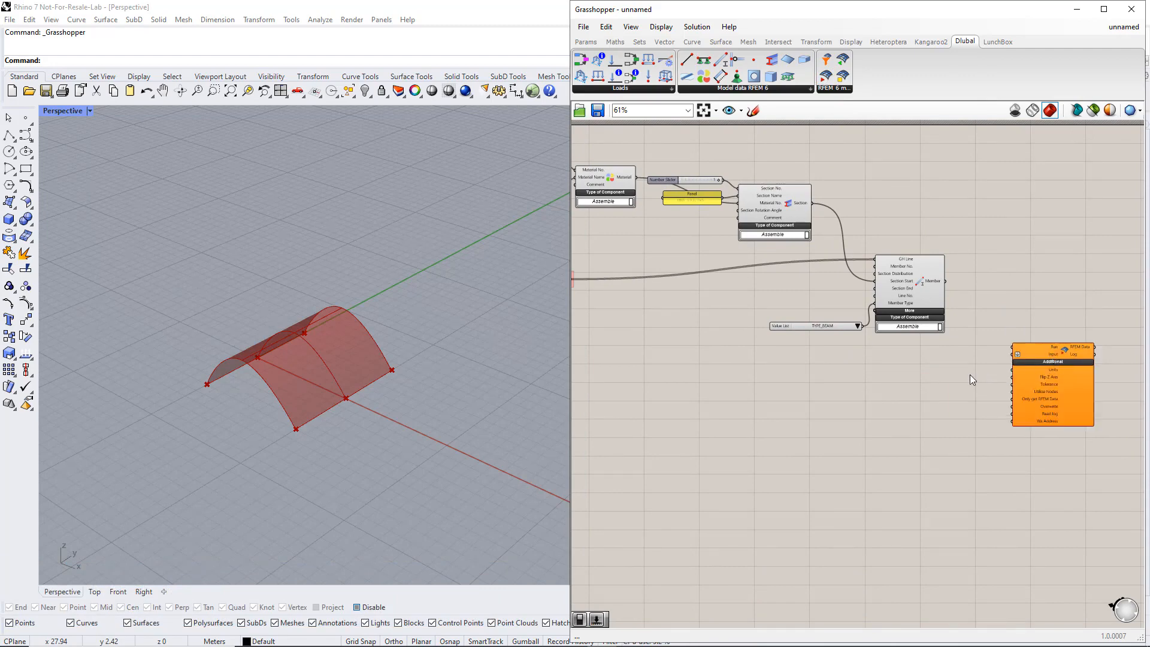
left_click(590, 43)
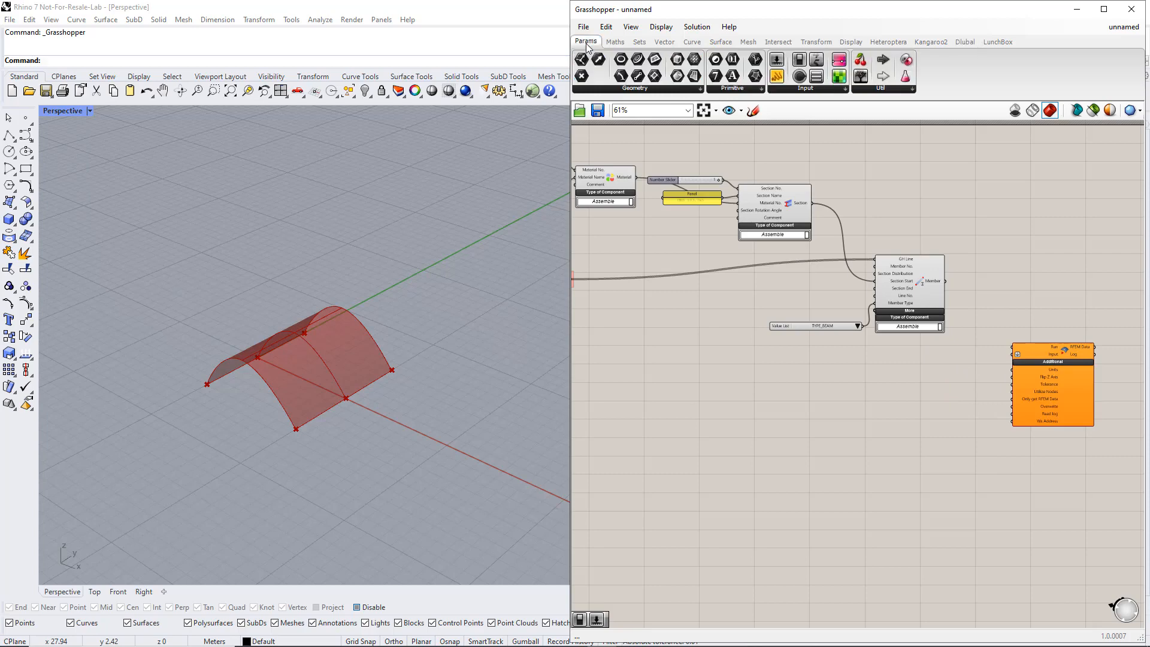
left_click(798, 90)
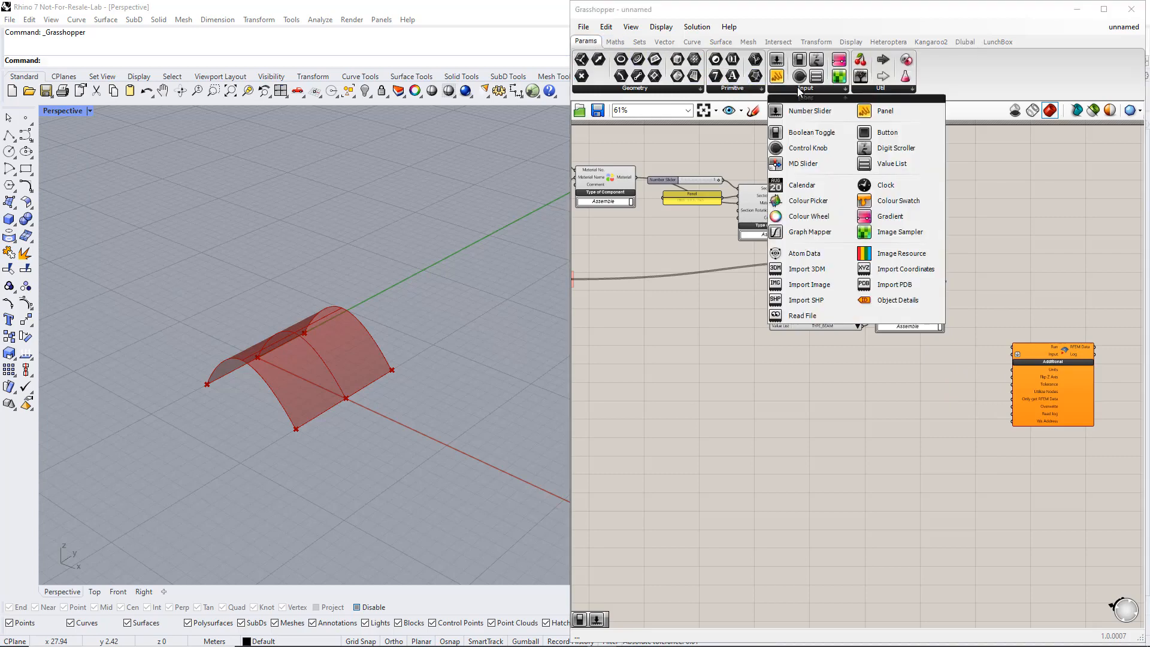
left_click(807, 133)
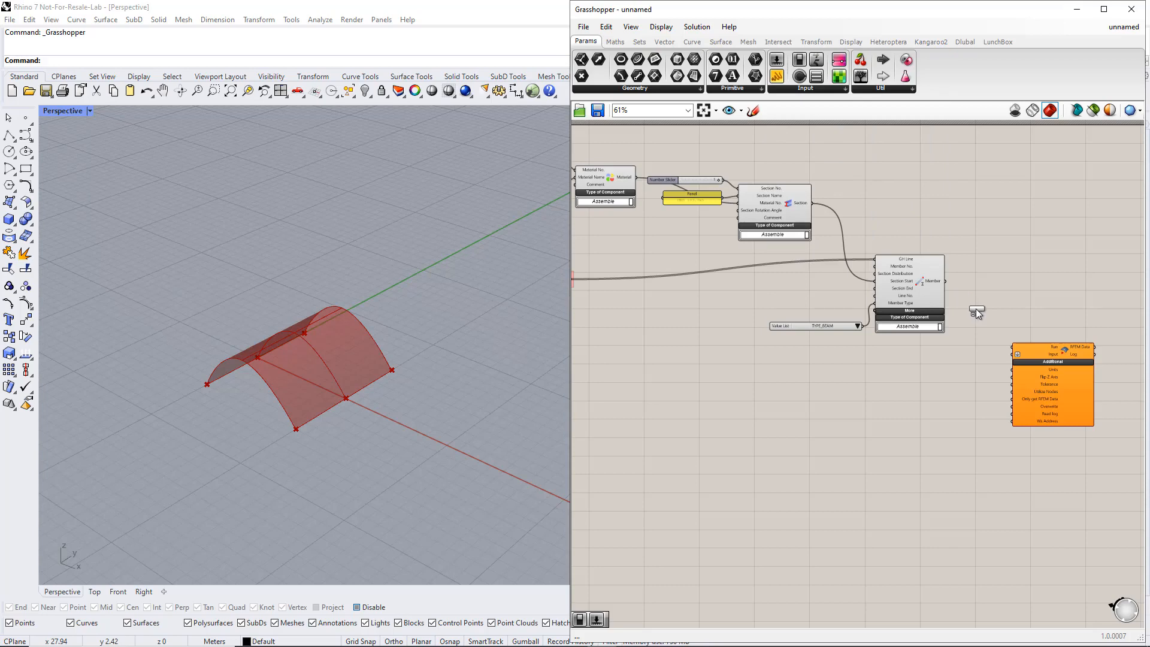
left_click(981, 313)
left_click_drag(1009, 311, 1044, 370)
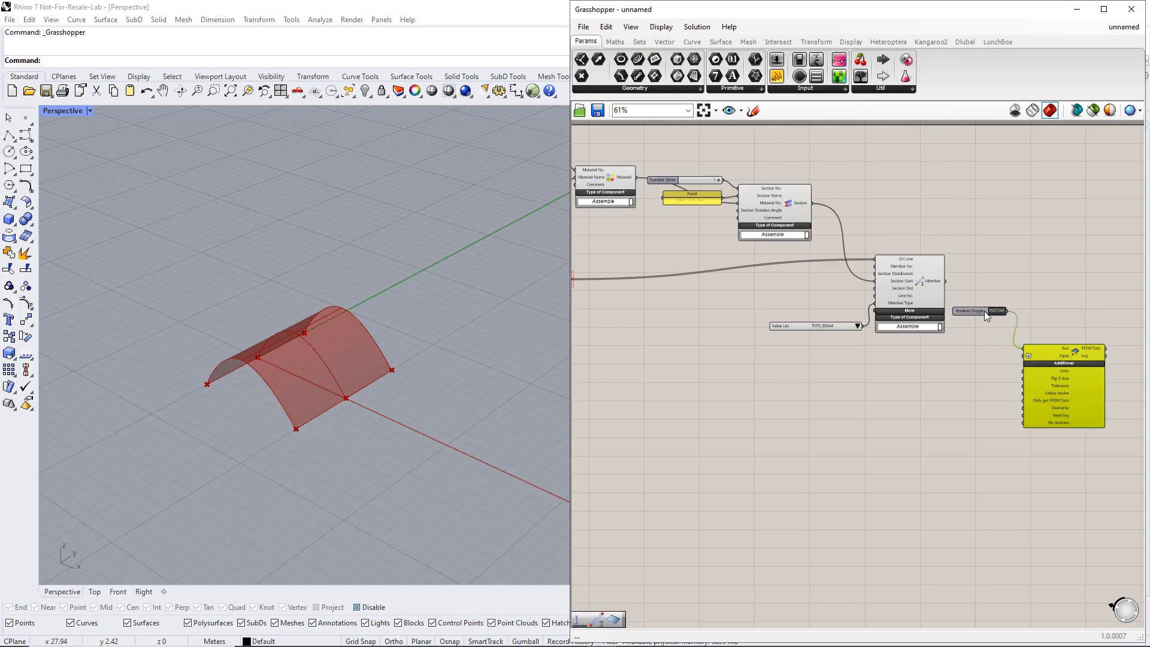
left_click_drag(984, 311, 992, 321)
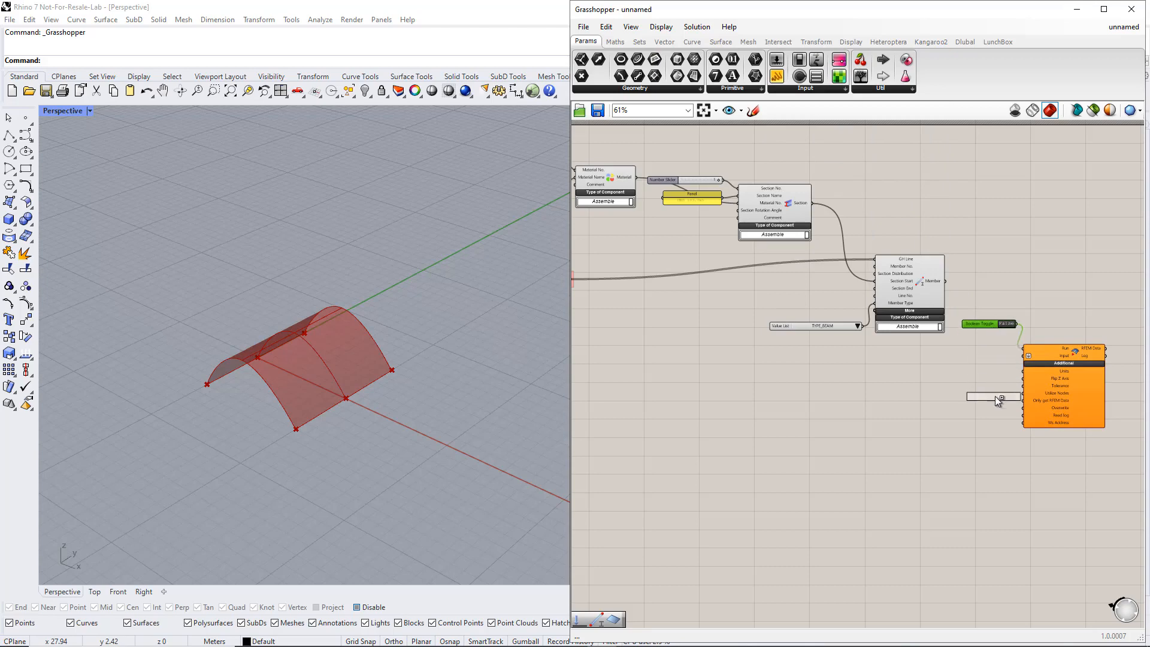
- Connect a copy of the Boolean Toggle to the export component's Overwrite input and set it to True
left_click_drag(994, 396, 1022, 412)
double_click(1005, 451)
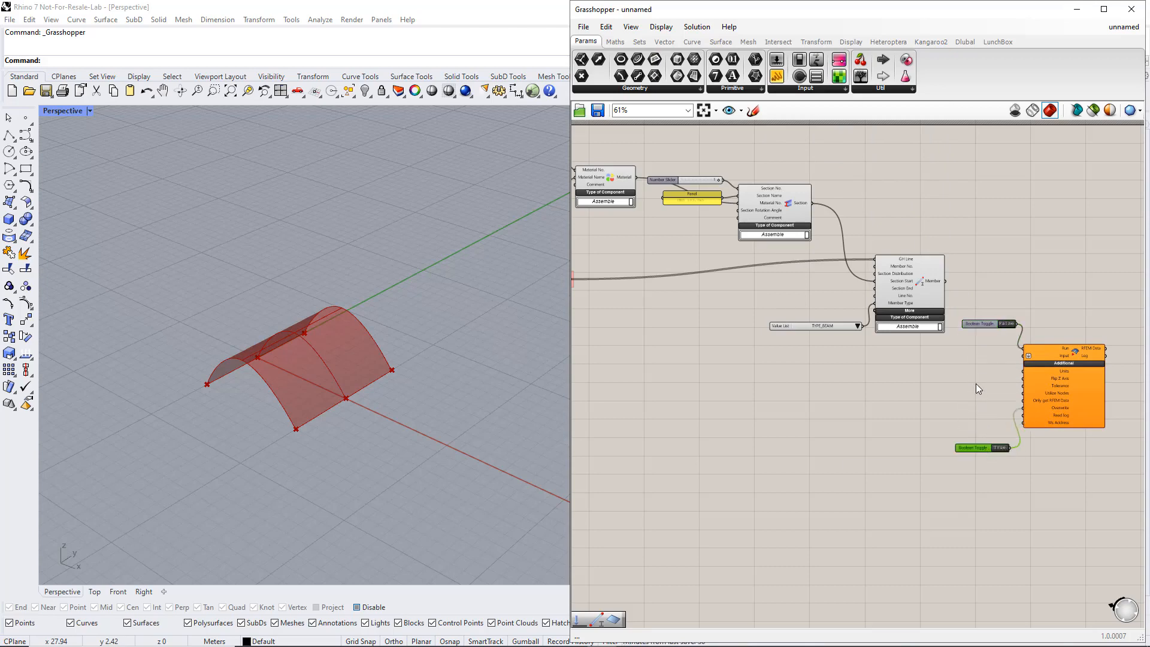
left_click(976, 384)
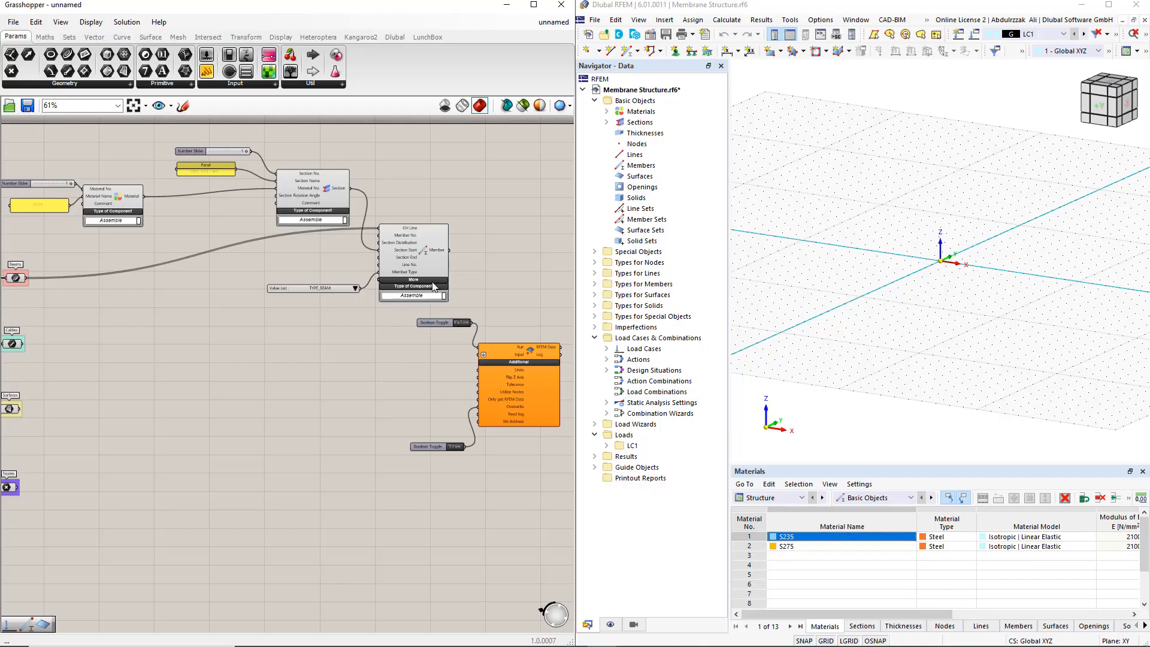
- Connect the Member, Section and Material outputs together to the Input of the RFEM 6 Export component
left_click_drag(449, 250, 478, 354)
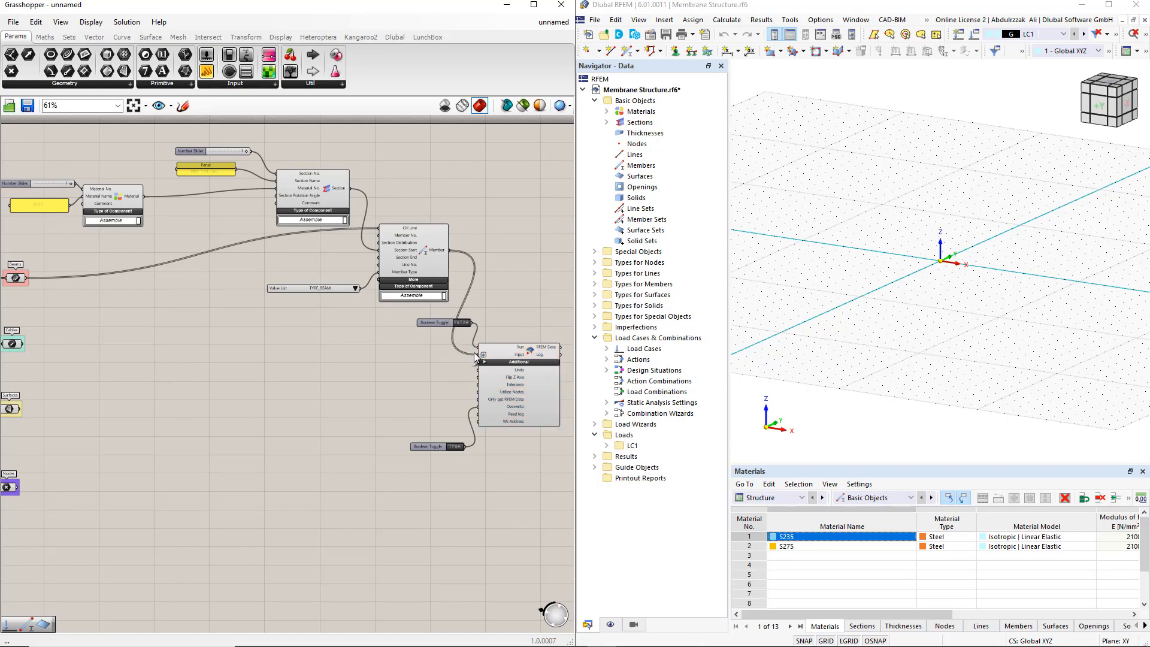
left_click_drag(353, 195, 477, 357, "shift")
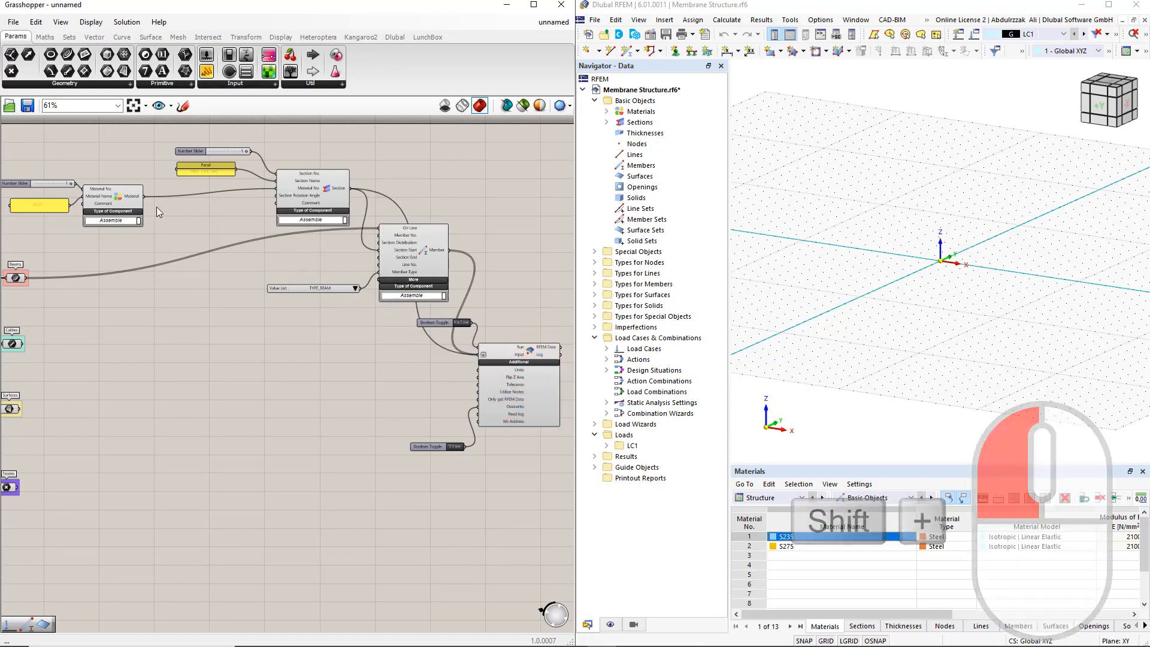
left_click_drag(144, 196, 477, 354)
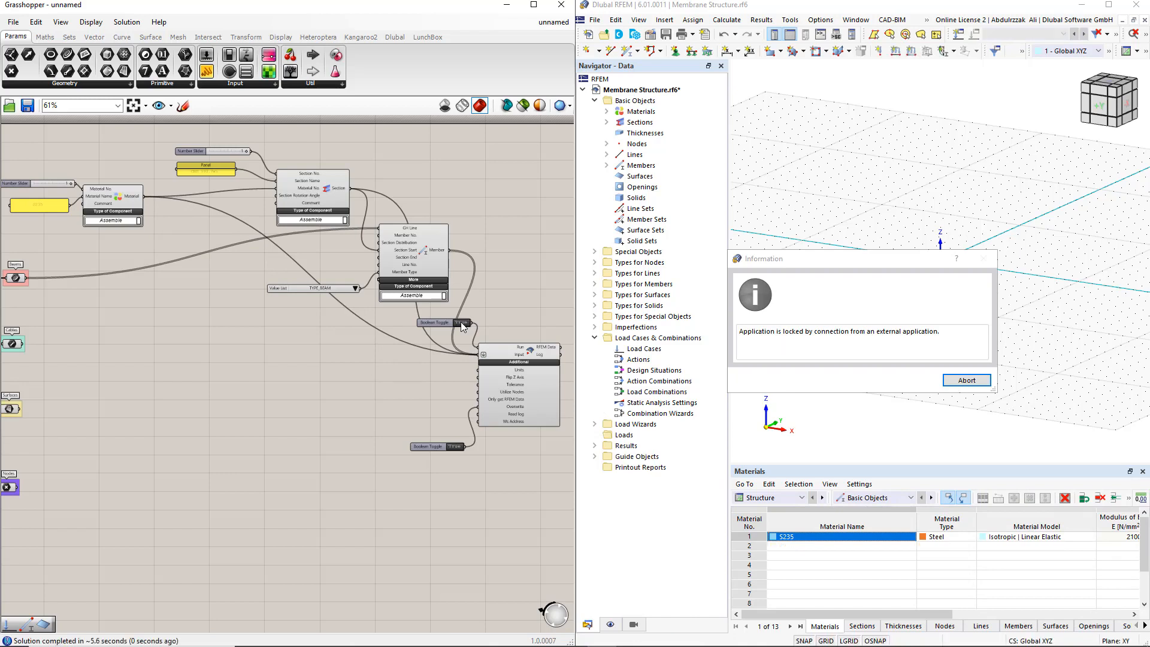
- Abort the external connection lock in RFEM after the export and set Grasshopper's Run toggle back to False
left_click(960, 381)
left_click(925, 385)
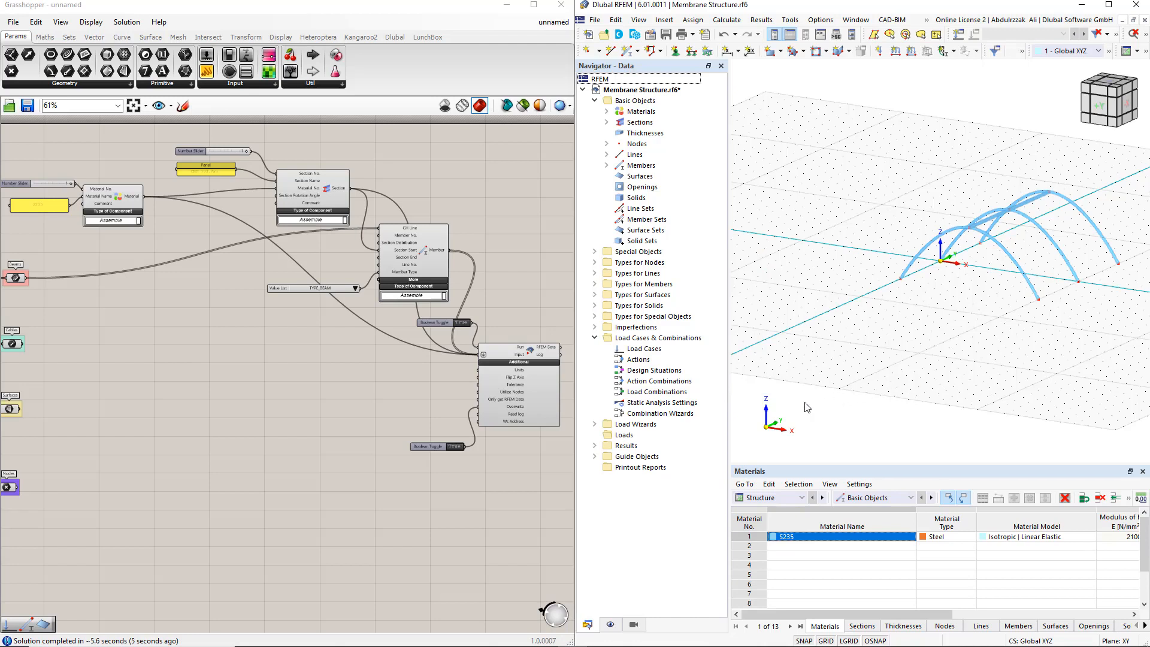
left_click(505, 461)
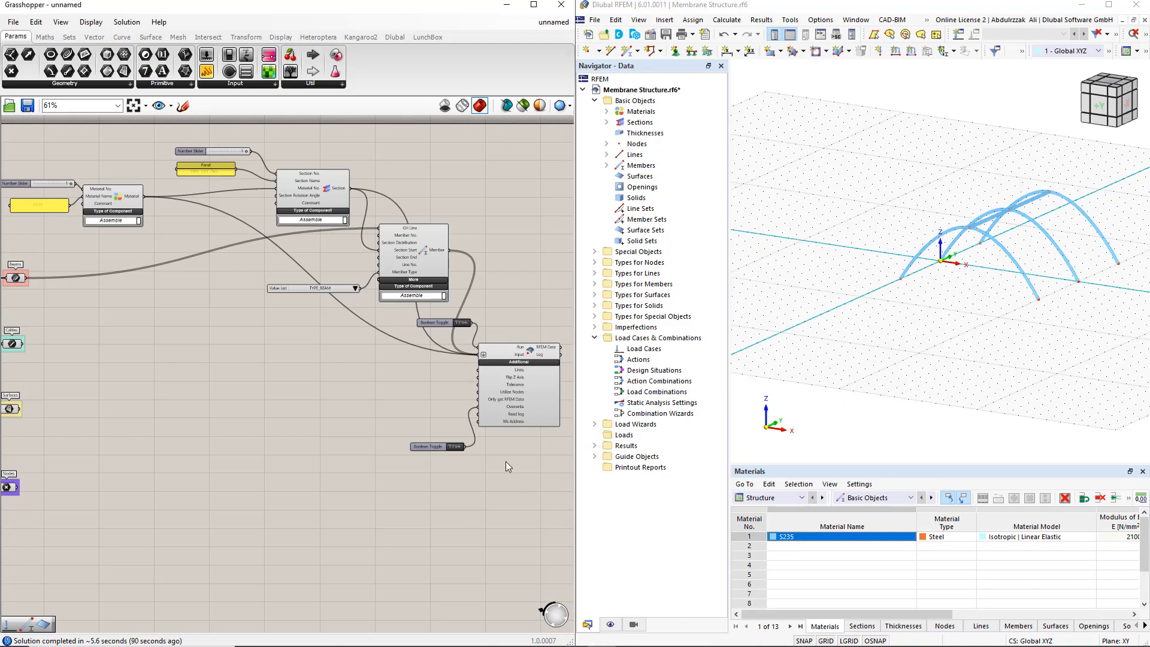
left_click(462, 323)
- Duplicate the Section and Member components with their inputs and connect the Cables geometry to the copied Member's GH Line
left_click_drag(399, 354, 171, 139)
left_click_drag(311, 196, 250, 322, "alt")
left_click_drag(25, 346, 319, 354)
scroll(160, 321, "up", 1)
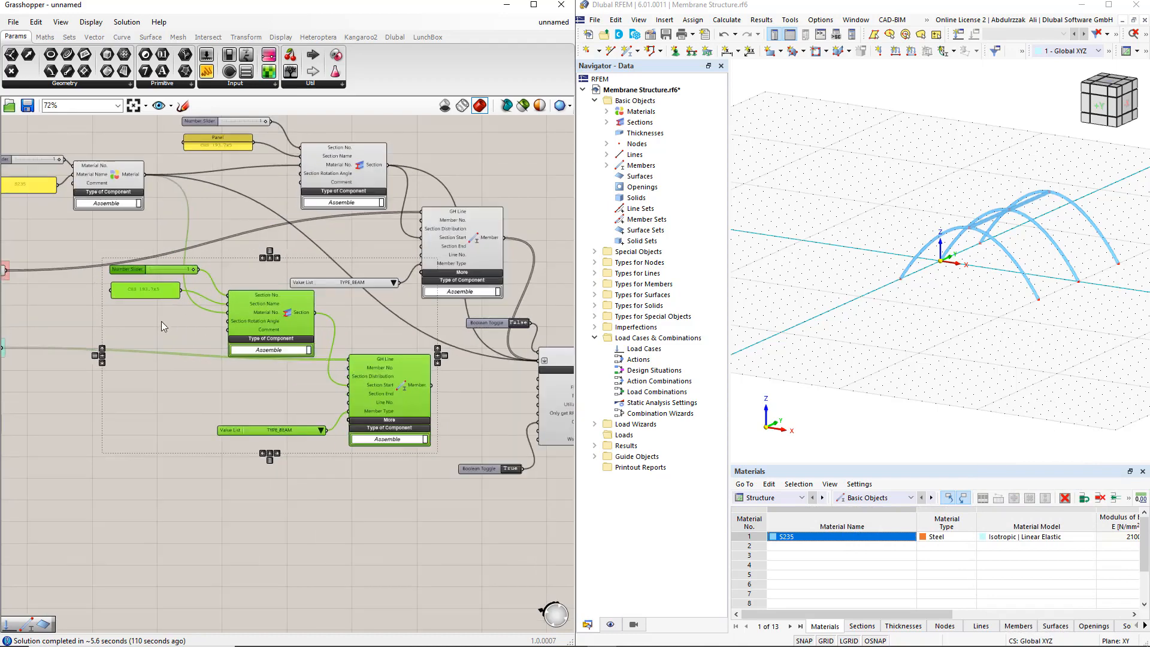
- Raise the copied Section No. slider's maximum to 2 and set the slider to 2
left_click(156, 301)
double_click(130, 268)
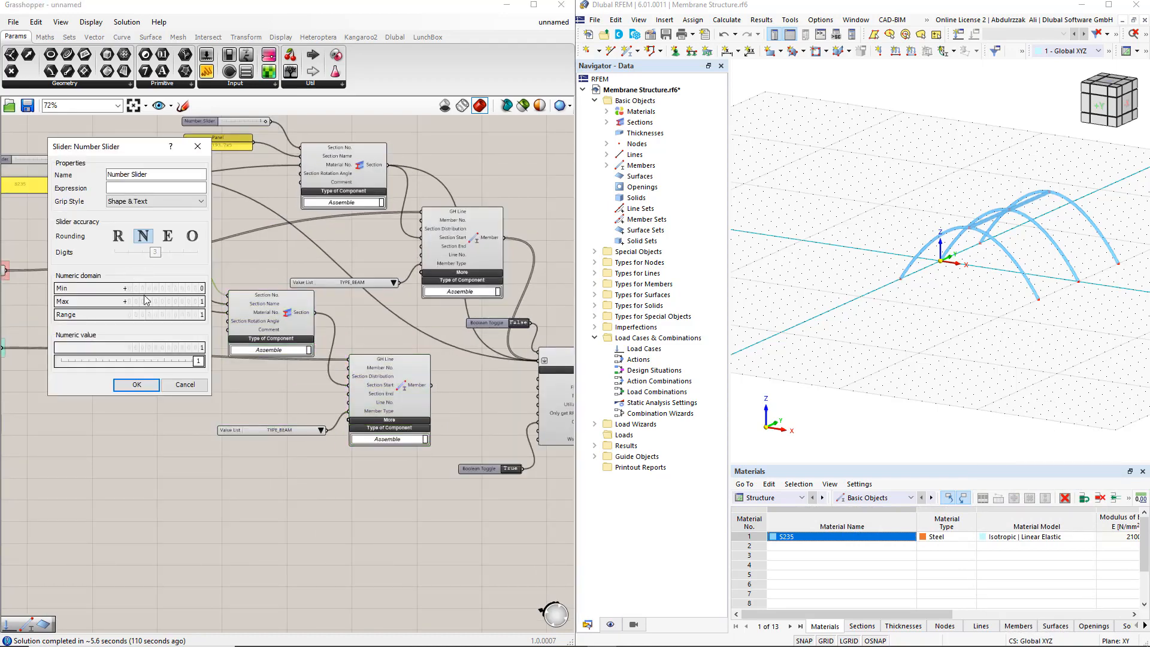
left_click(125, 301)
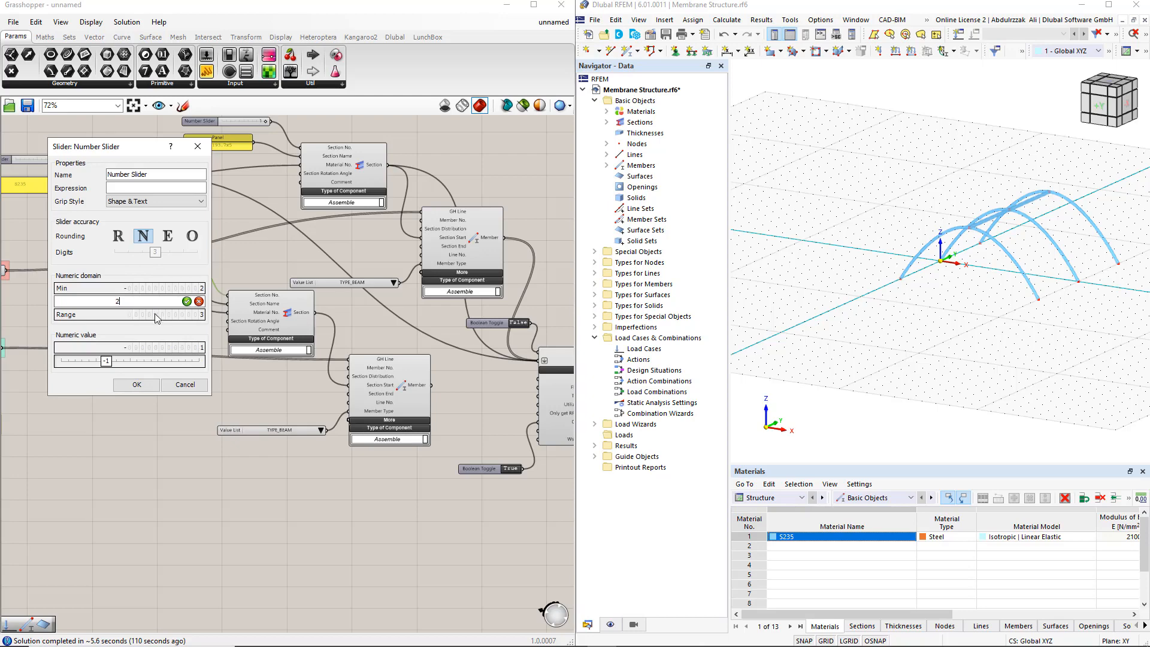
left_click(187, 301)
left_click(155, 384)
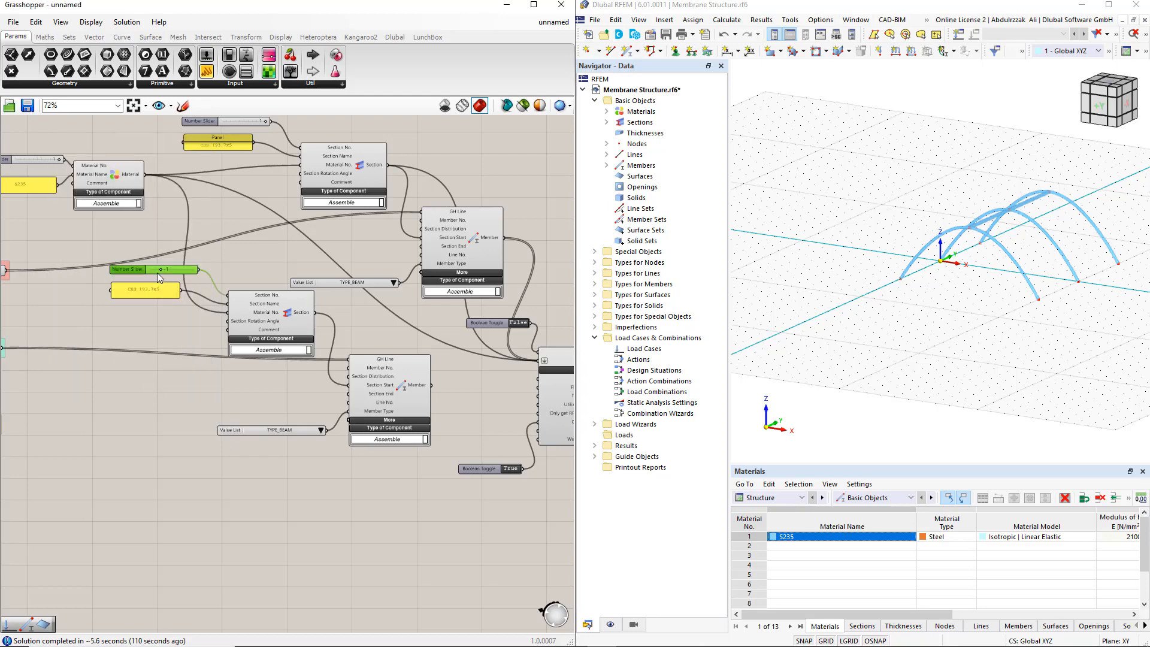
left_click_drag(158, 273, 195, 272)
- Change the copied section name panel's text to R 20
scroll(140, 299, "up", 3)
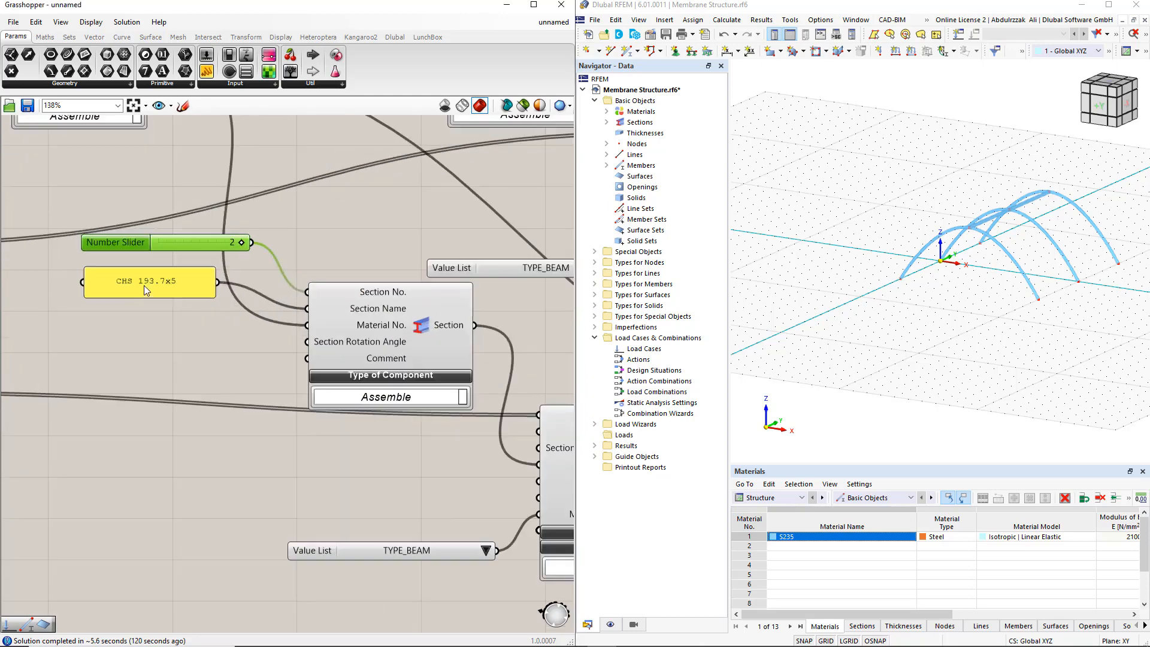
double_click(144, 286)
type("R")
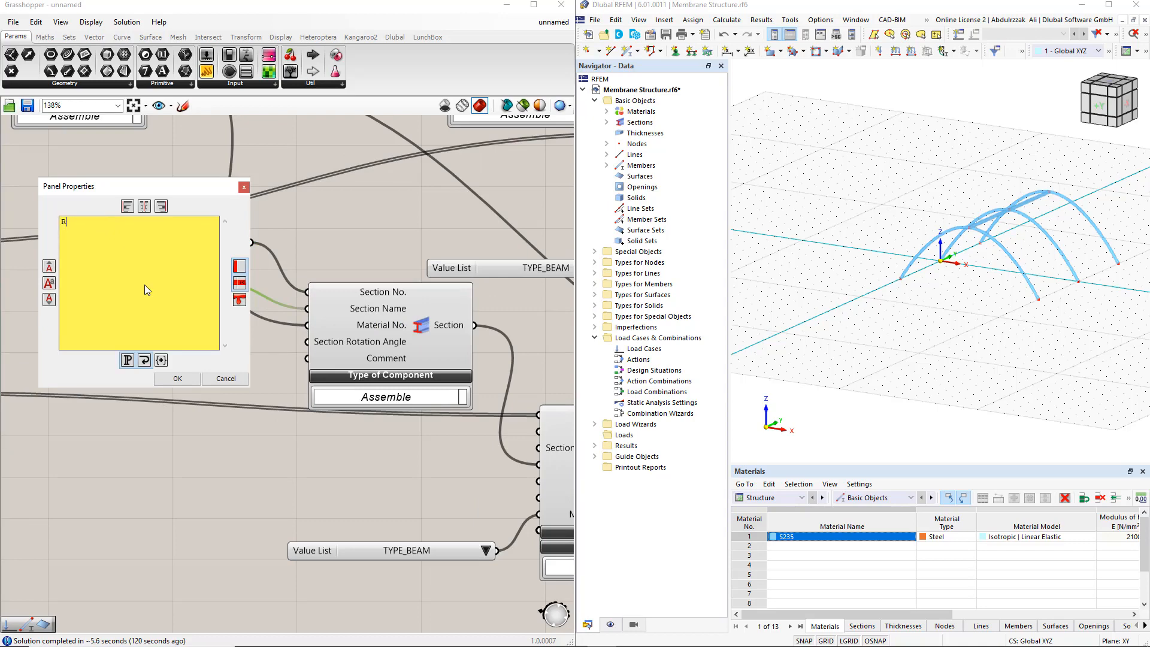
type(" 20")
left_click(176, 379)
scroll(176, 356, "down", 2)
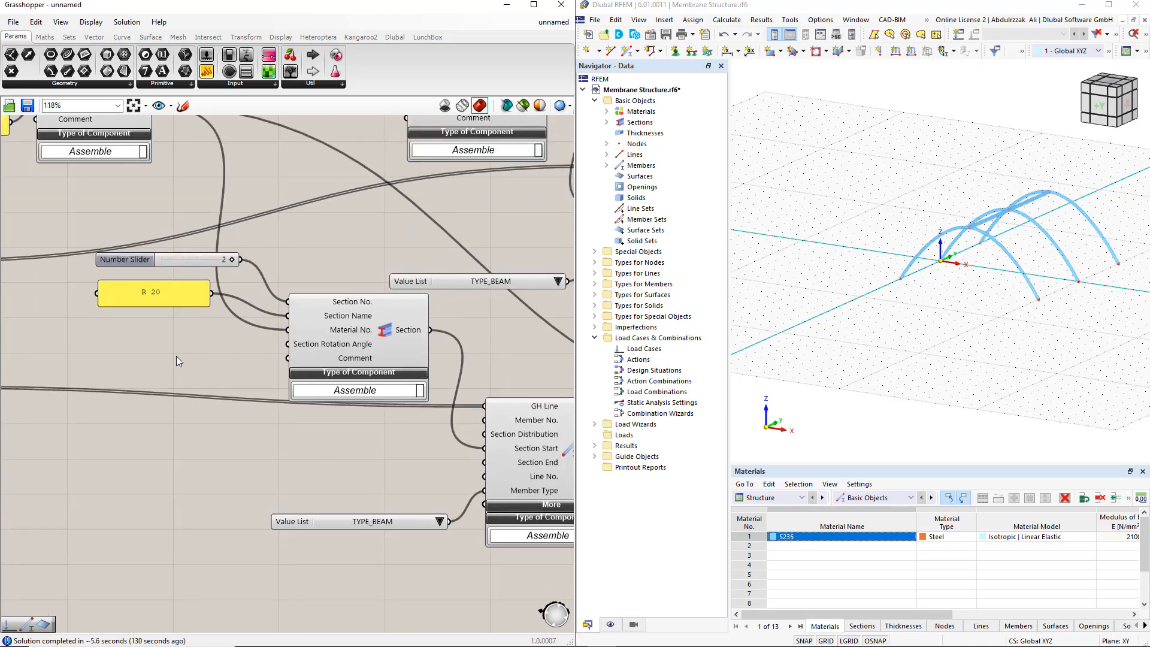
- Set the copied Member component's Member Type value list to TYPE_CABLE
right_click_drag(346, 470, 248, 277)
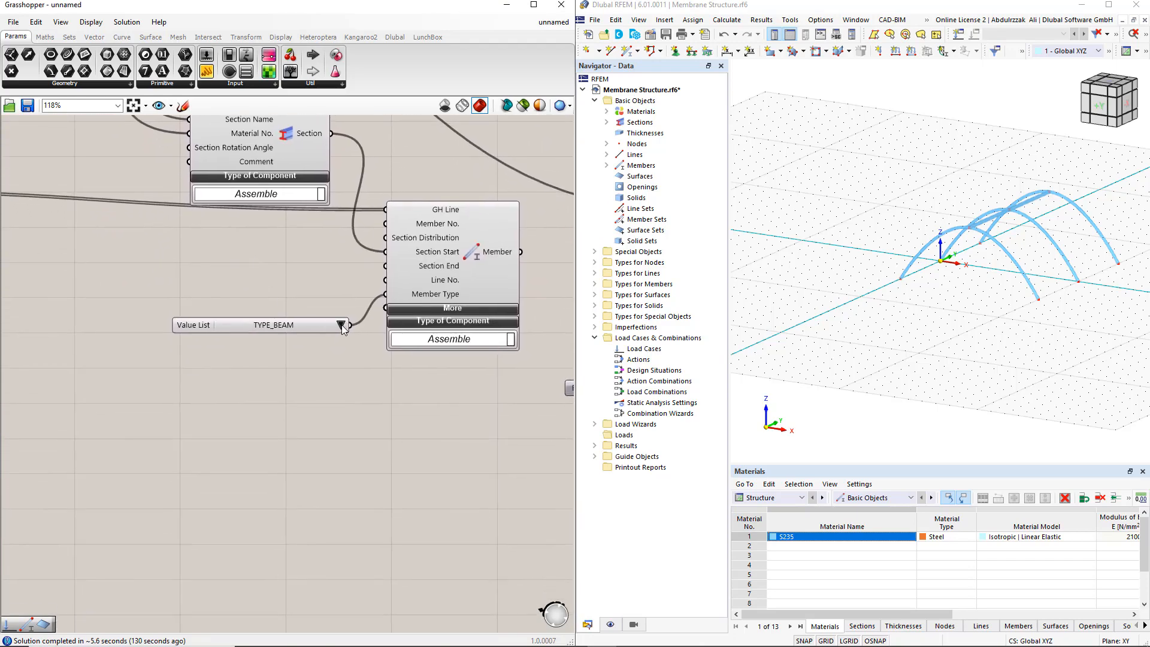
left_click(341, 325)
left_click(373, 358)
scroll(293, 409, "down", 4)
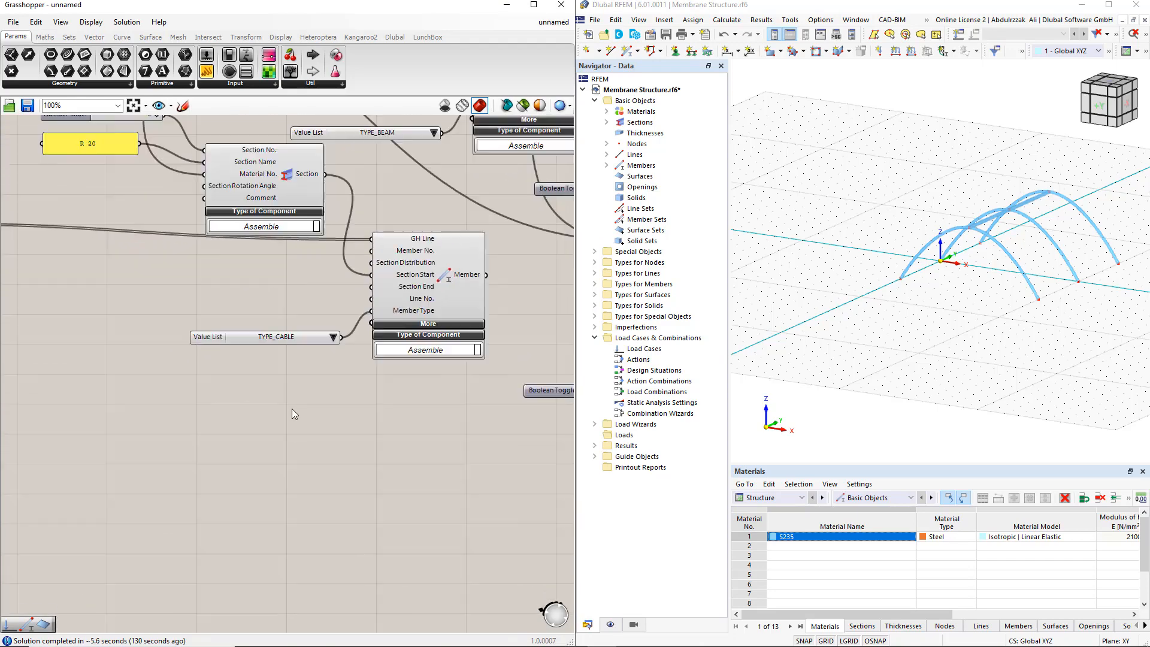
- Add the cable Member and Section outputs to the Input of the RFEM 6 Export component, keeping the existing connections
right_click_drag(372, 441, 308, 489)
scroll(335, 465, "up", 1)
left_click_drag(332, 360, 334, 362, "shift")
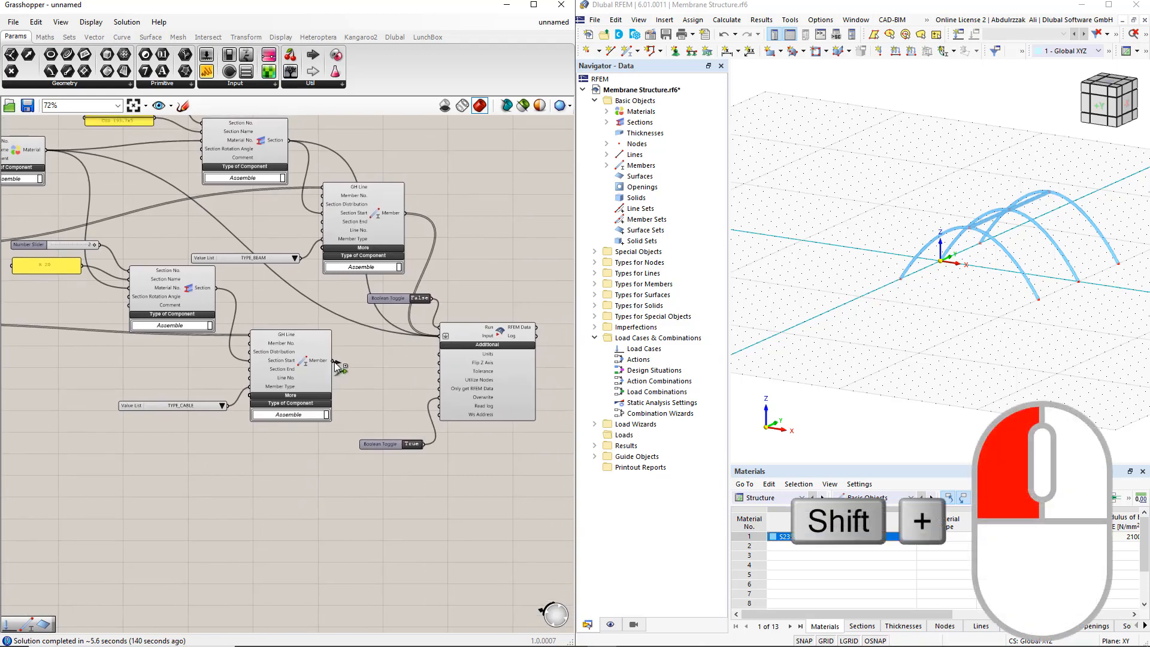
left_click_drag(412, 343, 439, 336, "shift")
left_click_drag(220, 291, 439, 336, "shift")
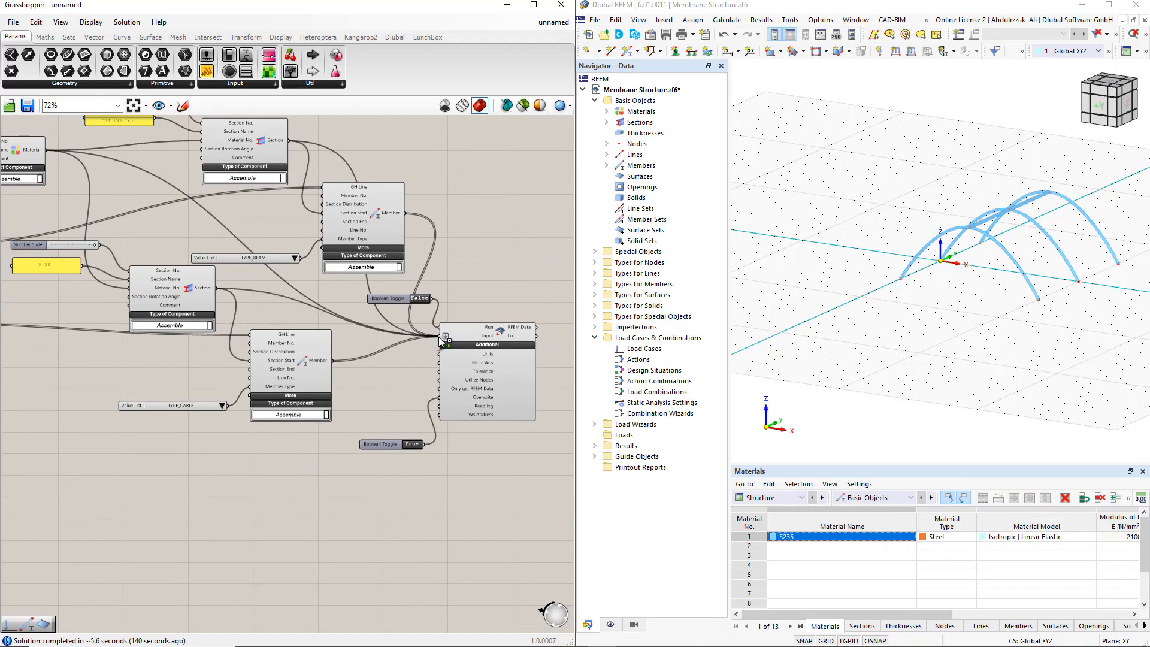
- Set the Run toggle to True to export the beams and cables, then abort RFEM's external connection lock
double_click(418, 300)
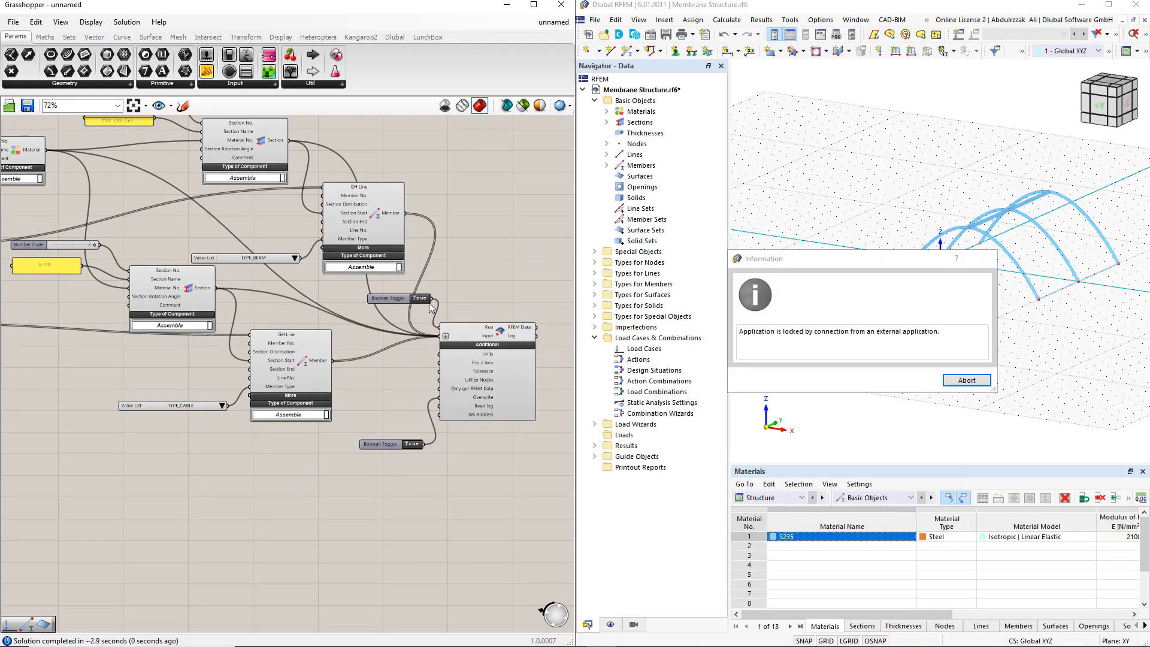
left_click(966, 379)
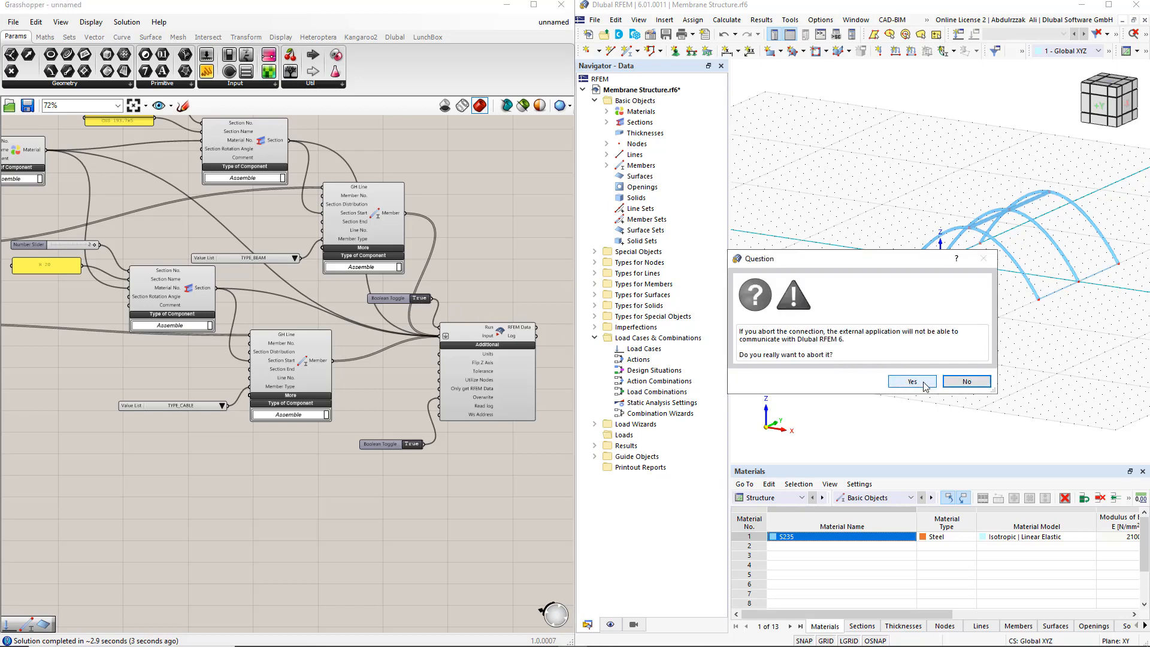
left_click(913, 383)
- Color RFEM's rendered members by Member Type and inspect the exported beams and cables in the model view
left_click(610, 624)
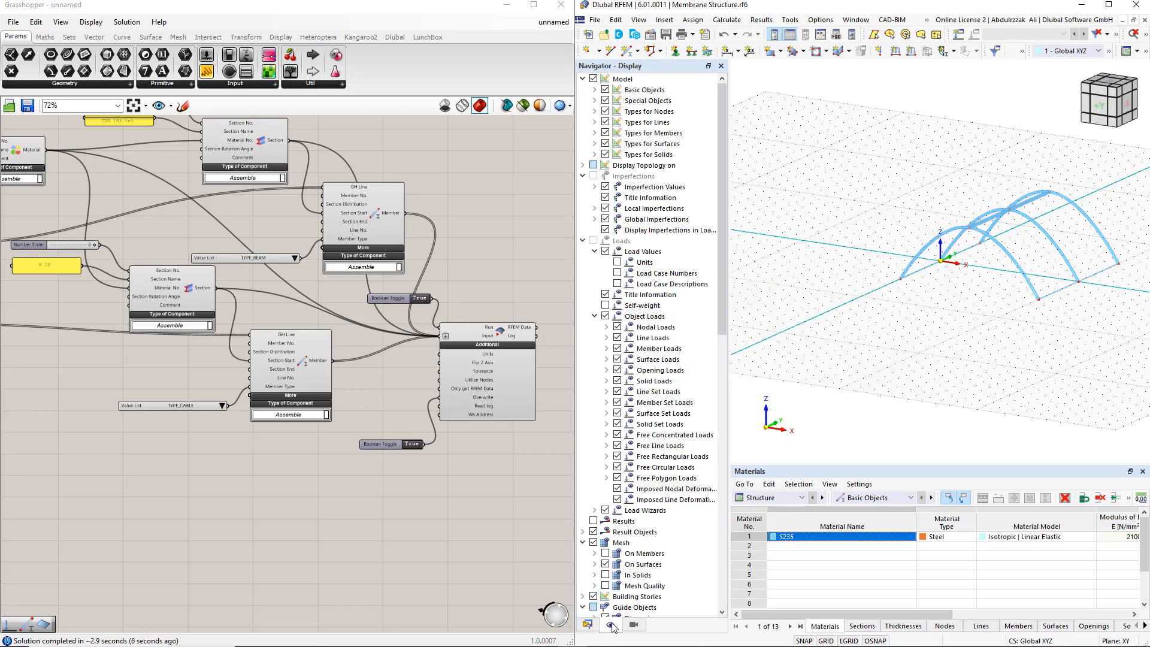
scroll(639, 514, "down", 10)
scroll(640, 515, "down", 6)
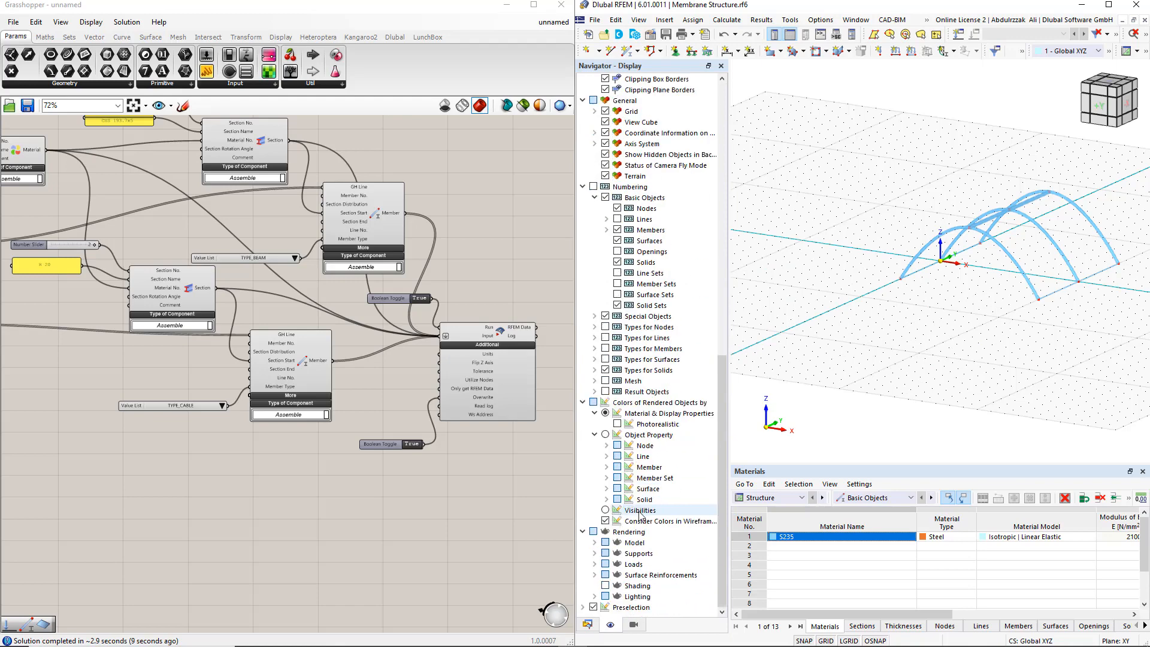
left_click(606, 467)
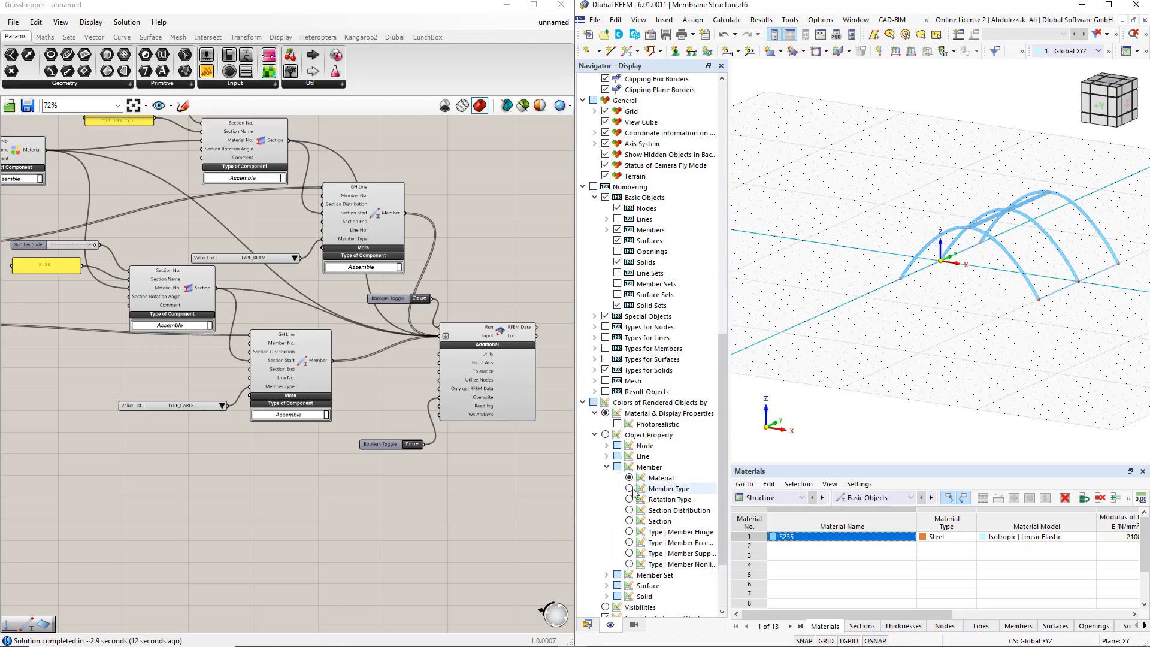
left_click(655, 487)
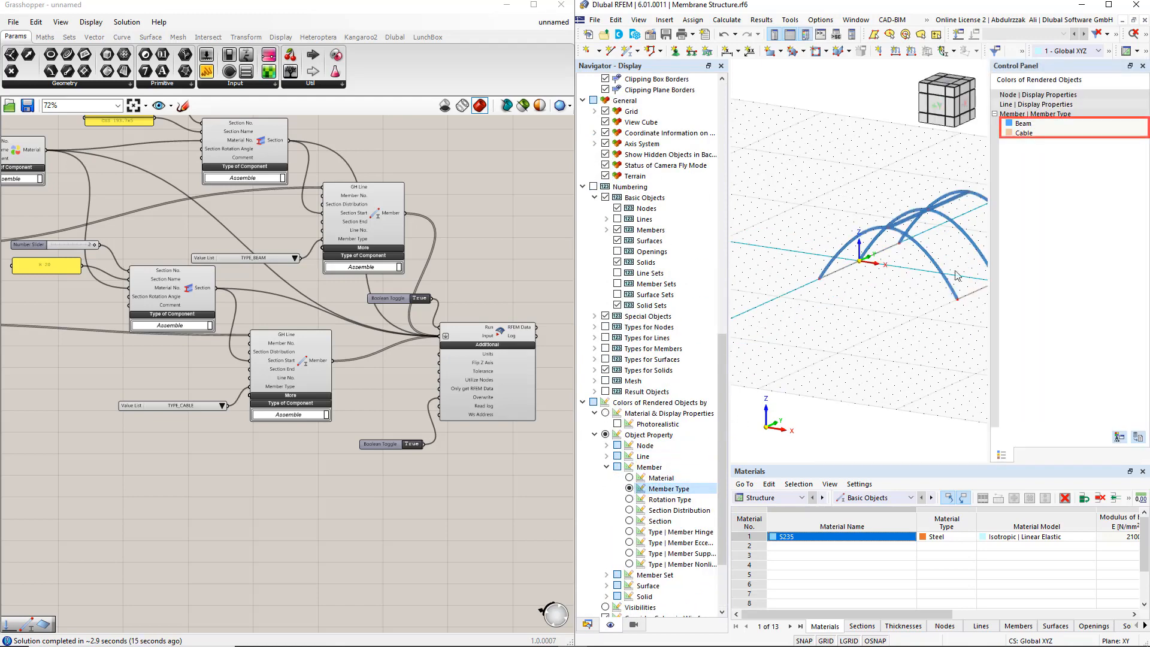
scroll(908, 297, "down", 2)
middle_click_drag(908, 298, 849, 313)
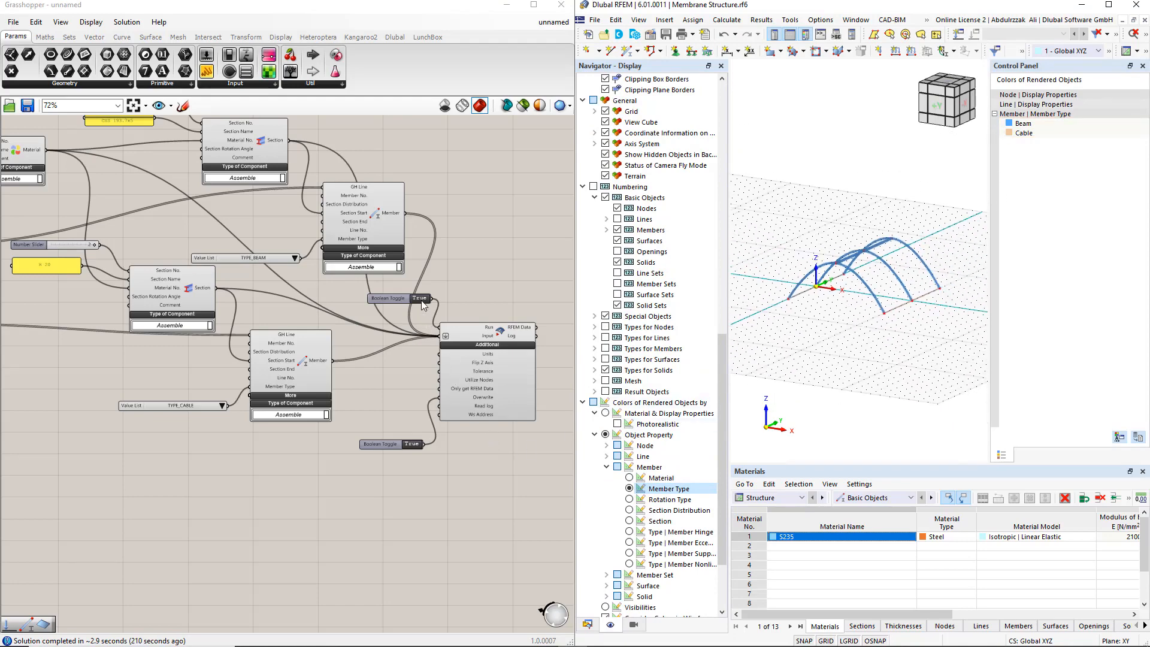
- Place a Dlubal Surface component in Grasshopper between the Surfaces geometry group and the cable components
scroll(387, 368, "down", 2)
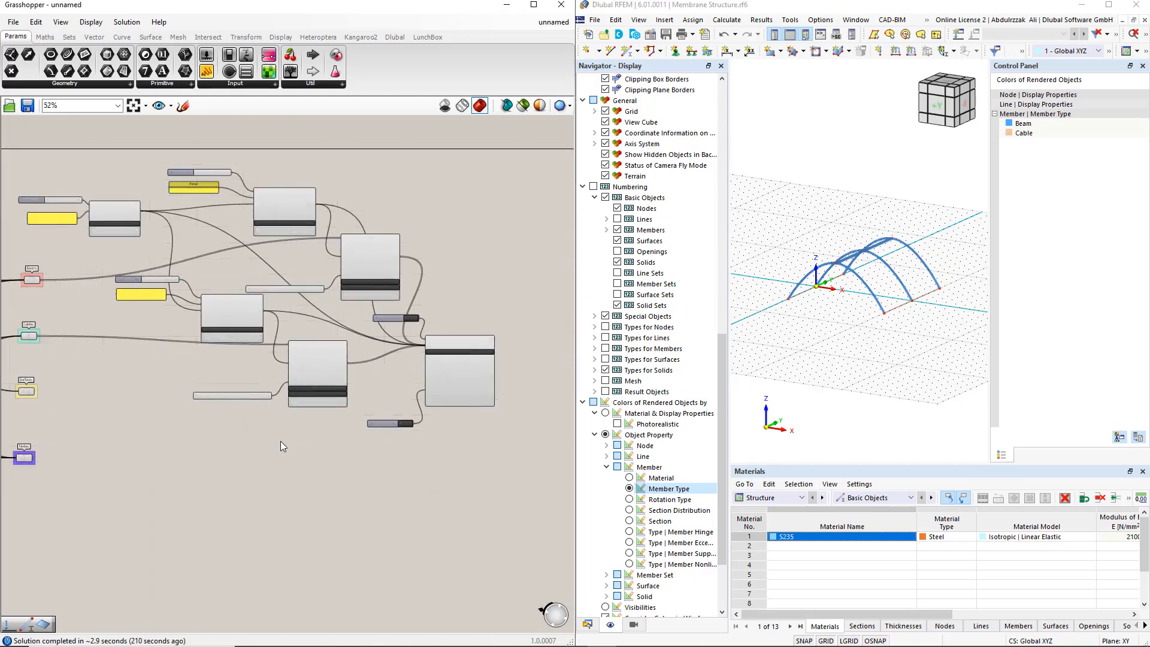
right_click_drag(280, 441, 396, 425)
scroll(323, 425, "up", 3)
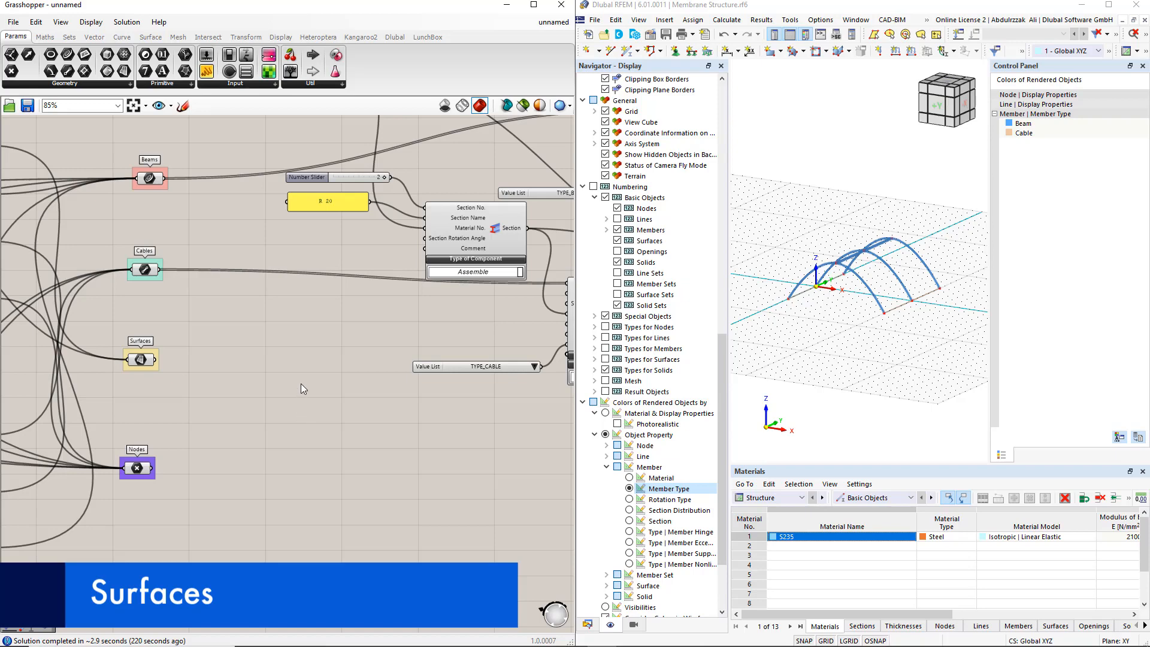
left_click(396, 41)
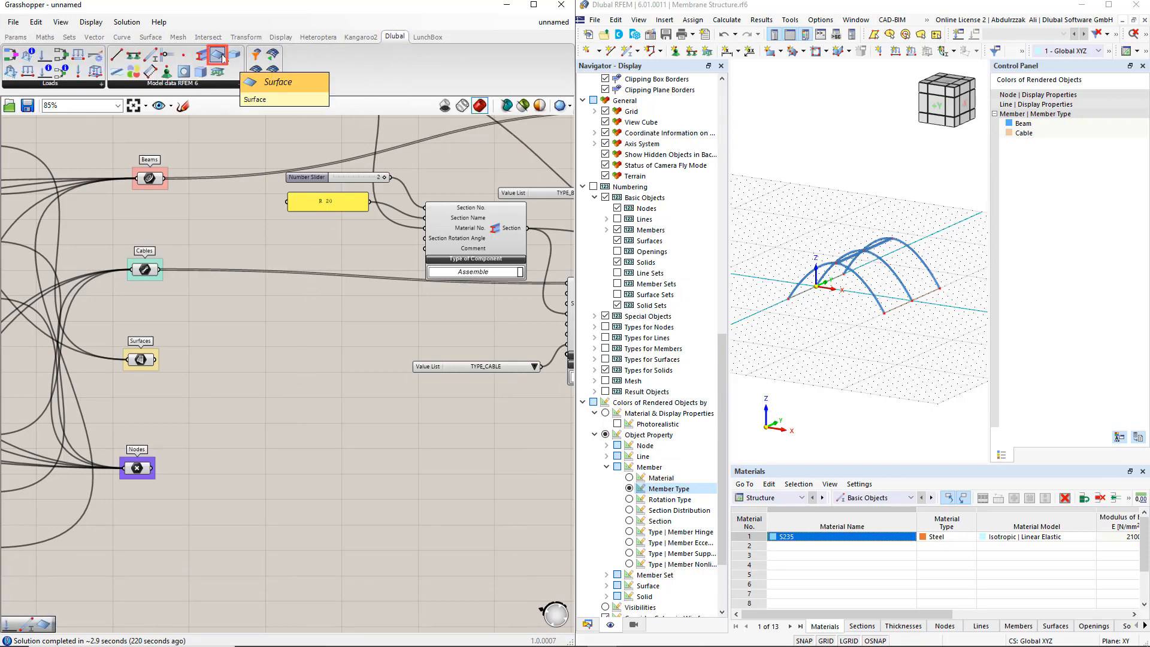
left_click_drag(221, 57, 438, 413)
left_click(410, 422)
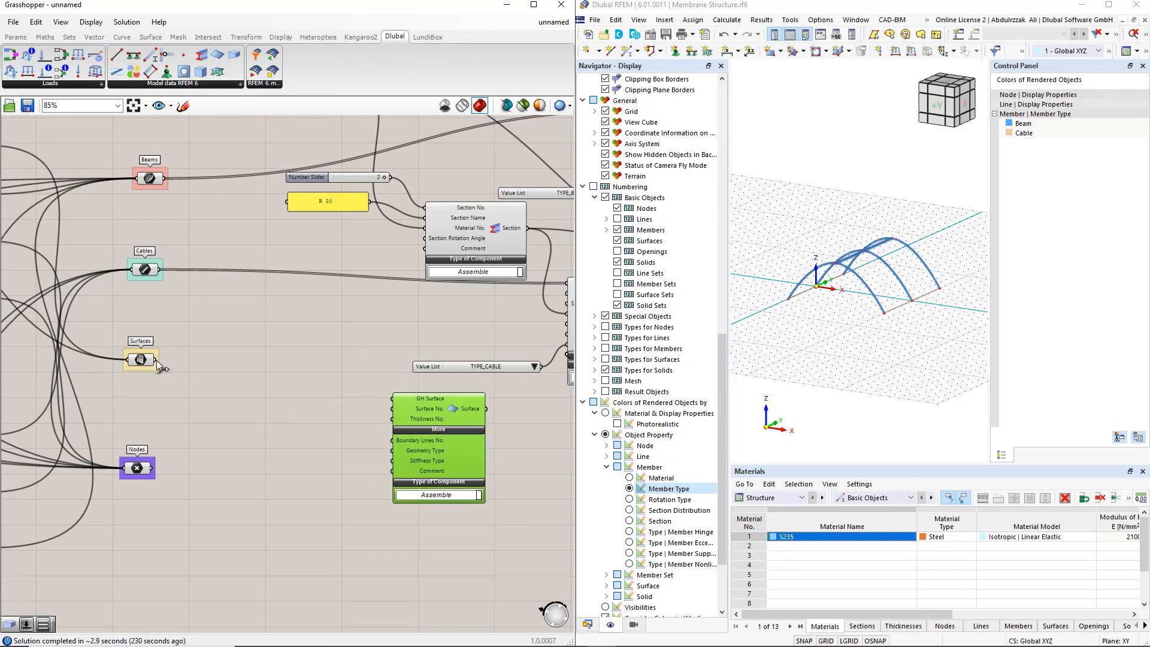
- Connect the Surfaces geometry group to the Surface component's GH Surface input and reposition the component below the cable Member component
left_click_drag(156, 361, 388, 404)
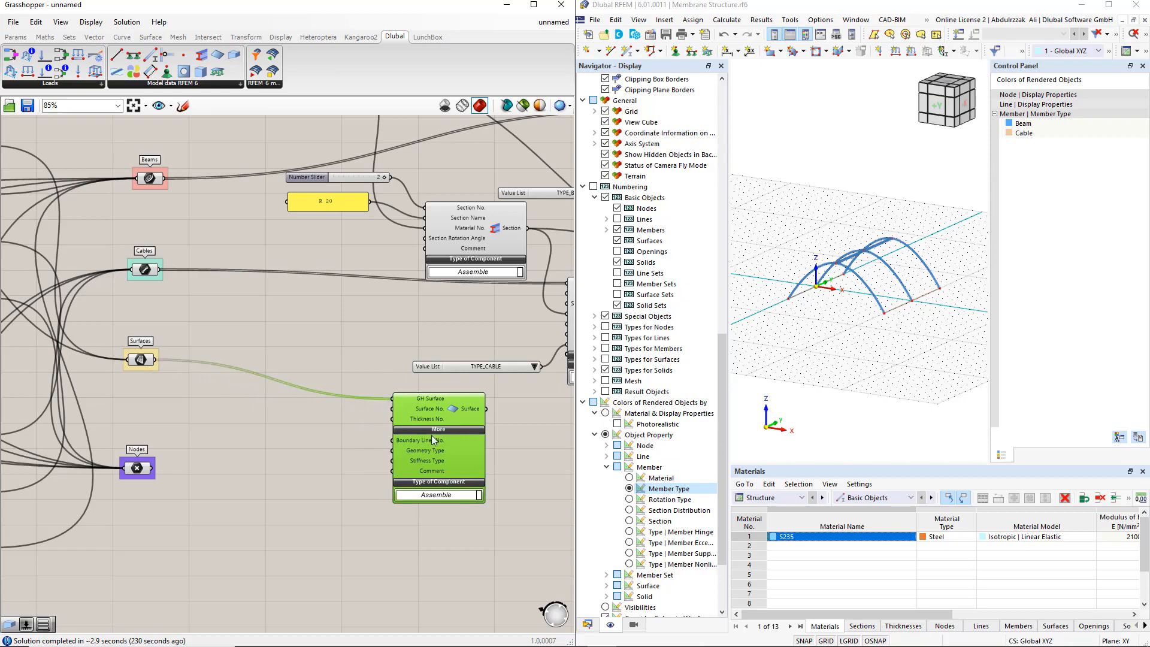
left_click_drag(433, 448, 451, 449)
right_click_drag(333, 479, 271, 465)
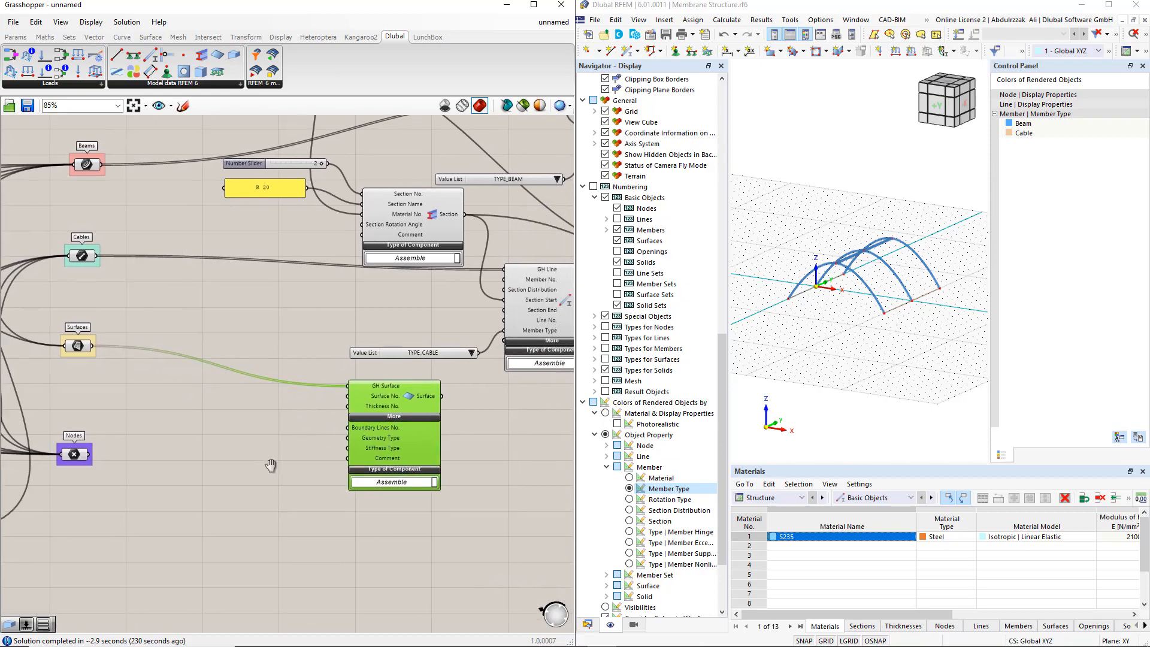
right_click_drag(481, 472, 415, 460)
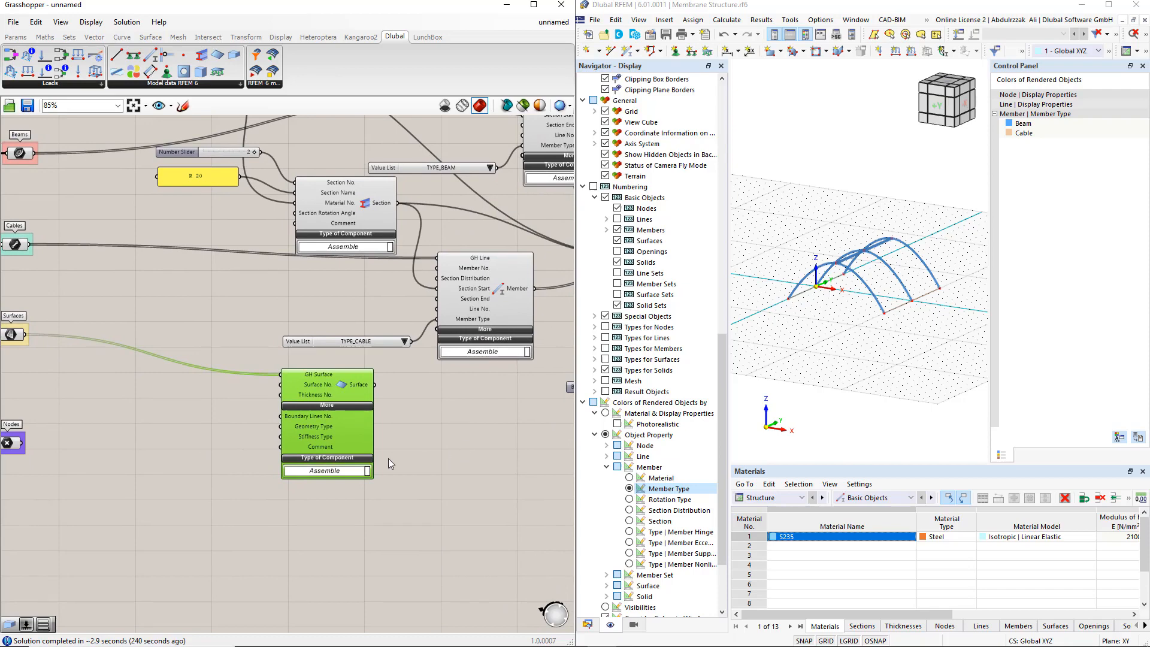
left_click_drag(343, 431, 439, 437)
left_click(335, 456)
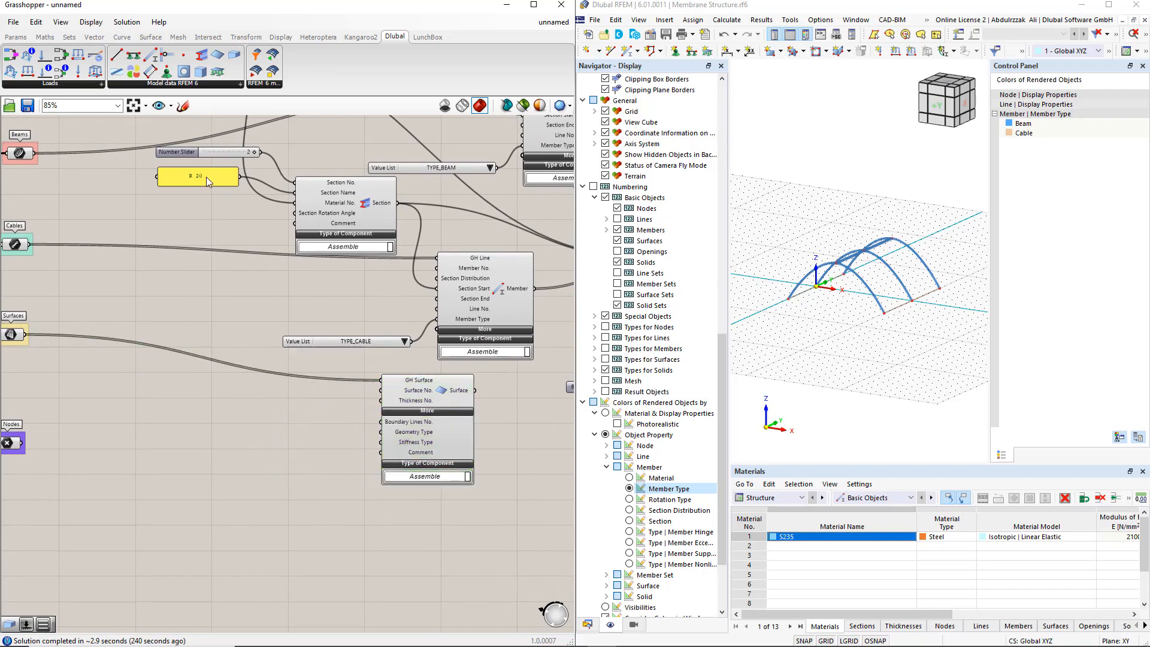
- Duplicate the R 20 panel, enter 1 and 2 on separate lines, connect it to Surface No., and make each line a separate item
left_click_drag(206, 178, 323, 403, "alt")
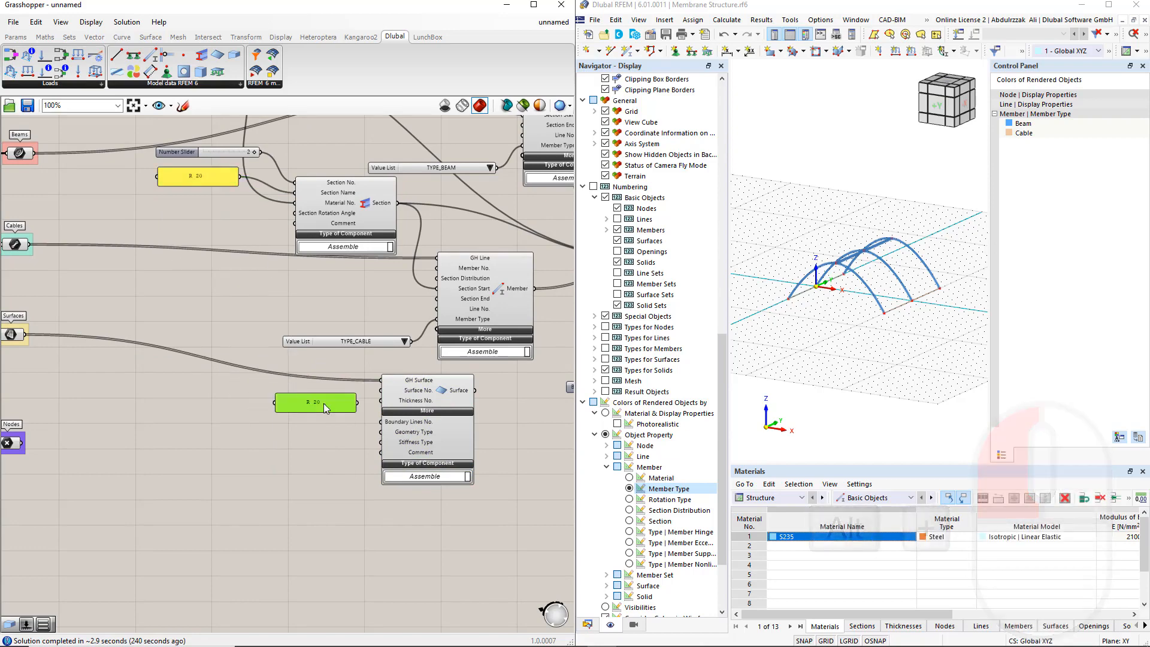
double_click(323, 404)
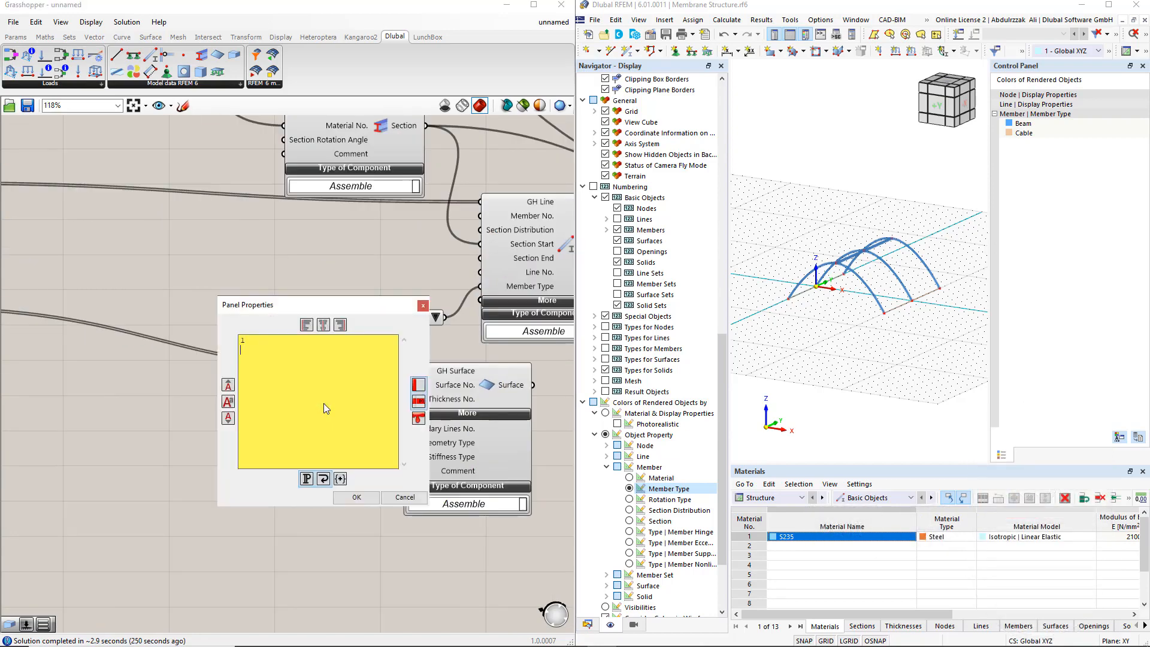
type("2")
left_click(356, 497)
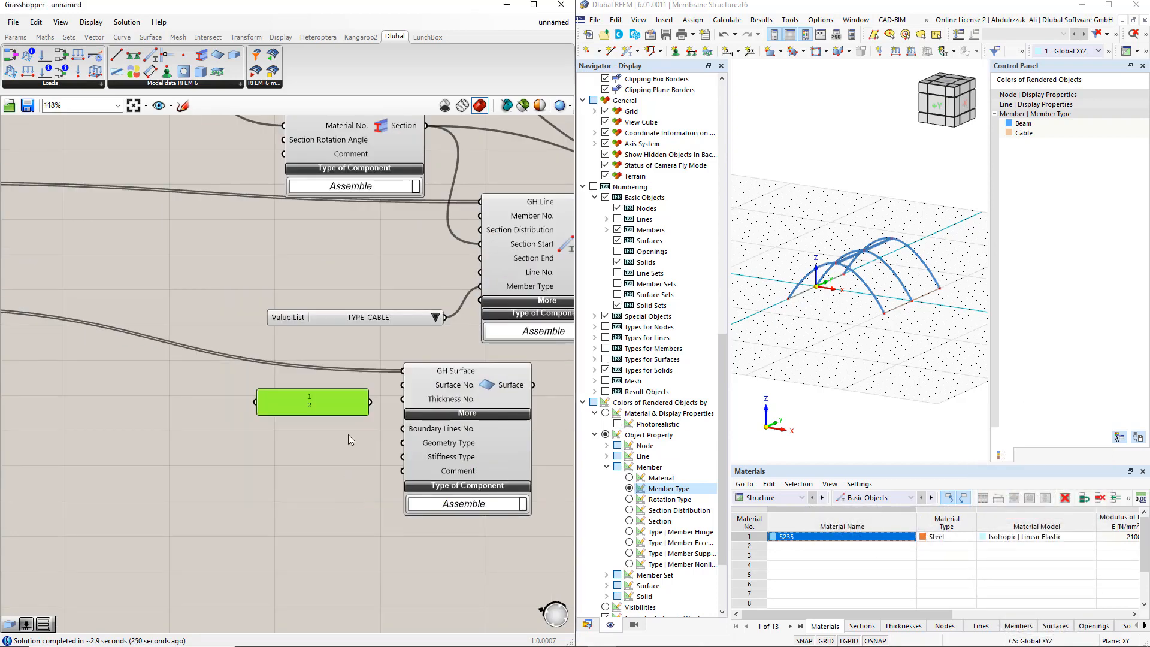
left_click_drag(370, 401, 403, 384)
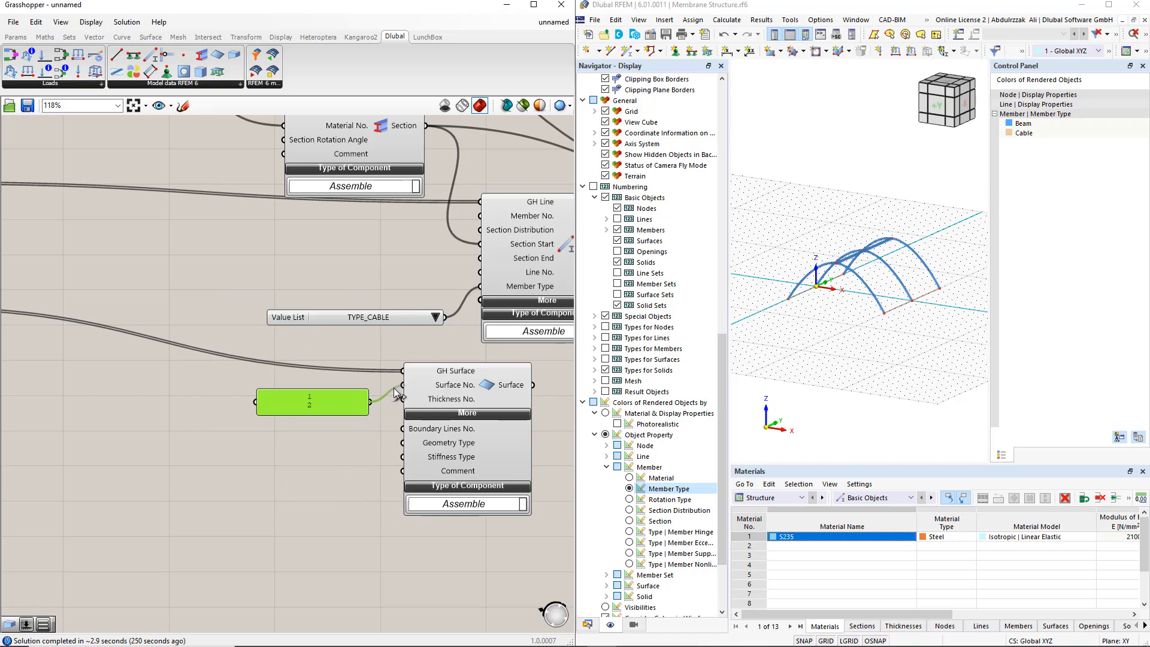
right_click(339, 405)
left_click(353, 381)
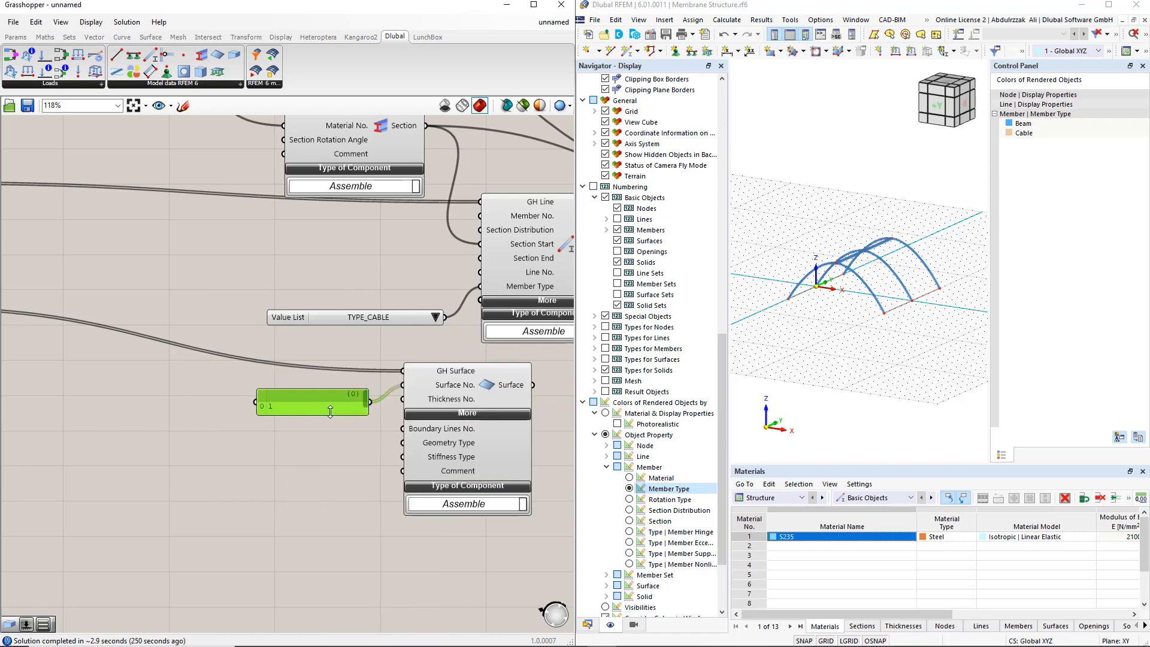
mouse_move(316, 413)
left_mouse_down()
mouse_move(313, 423)
mouse_move(329, 404)
mouse_move(323, 392)
left_mouse_up()
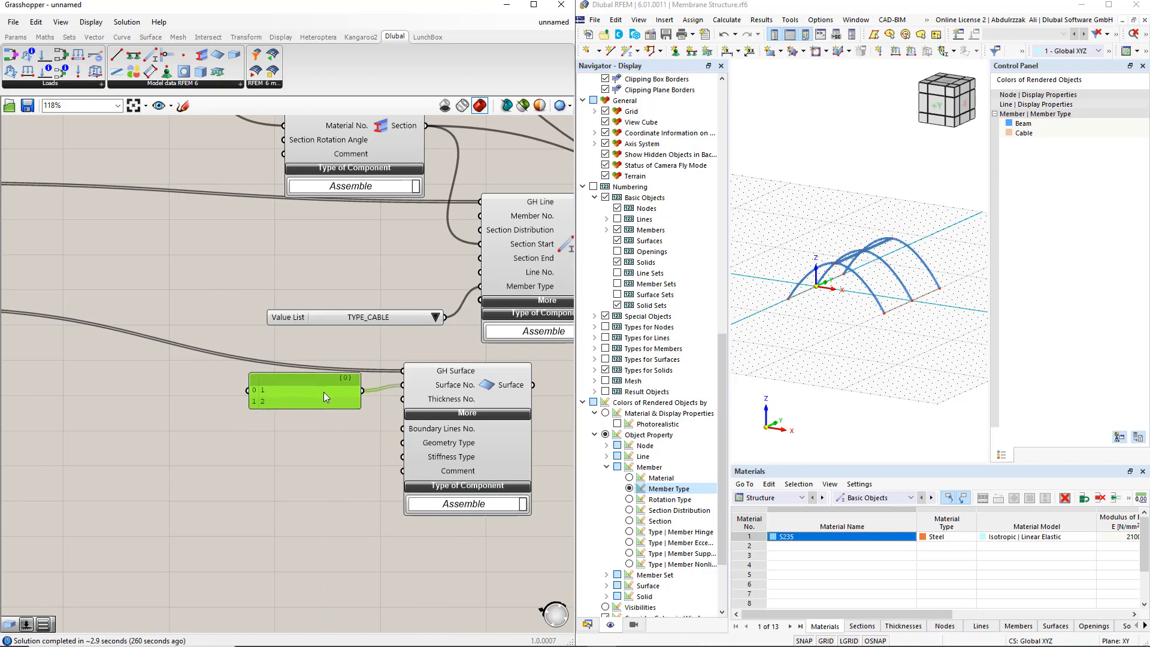
- Duplicate the cable value list, connect the copy to the Surface component's Stiffness Type, and choose TYPE_MEMBRANE
left_click(379, 316)
mouse_move(322, 423)
left_mouse_down("alt")
mouse_move(301, 461)
mouse_move(403, 458)
left_mouse_up("alt")
left_click(376, 458)
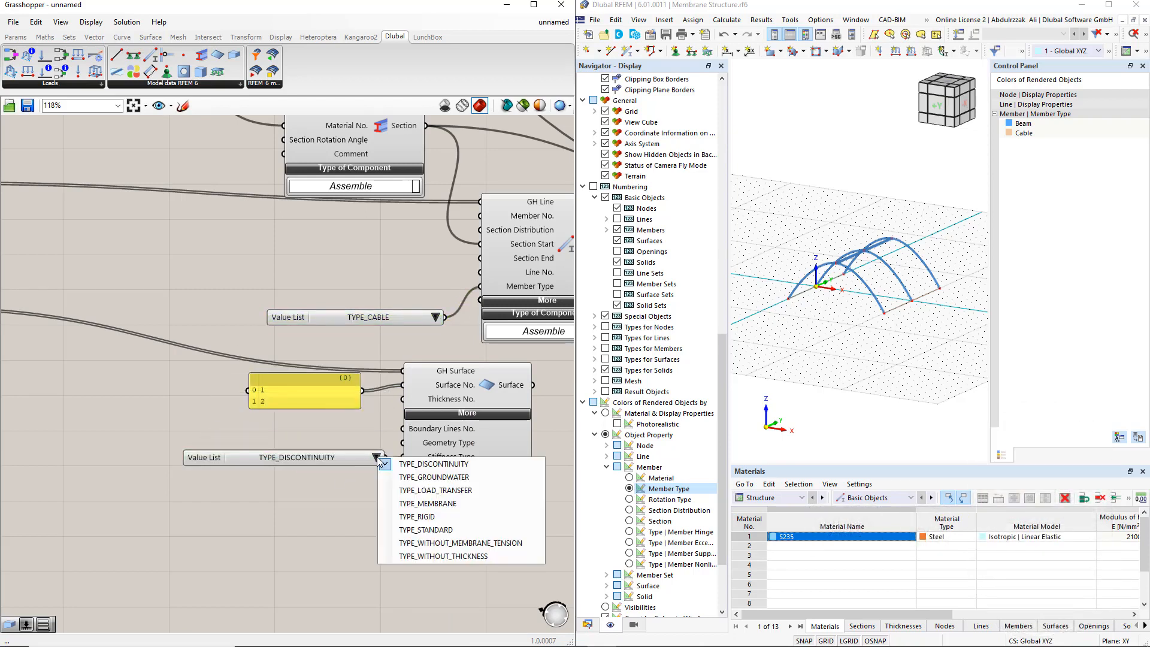
left_click(405, 504)
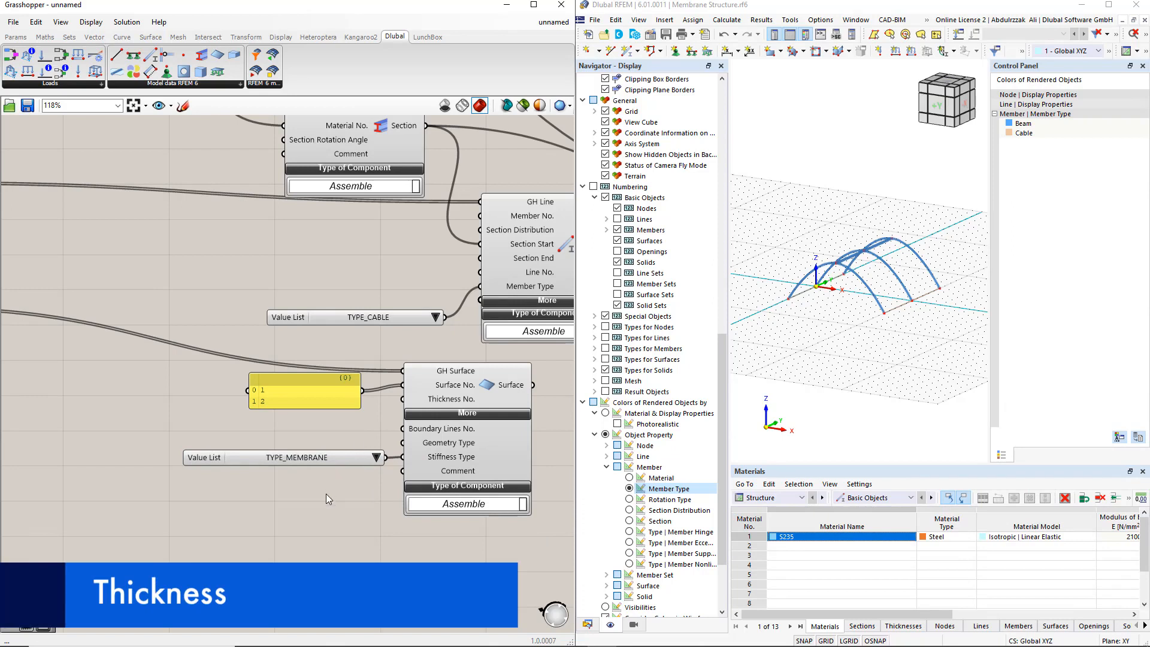
- Place a Dlubal Thickness component below the membrane value list and connect its output to the Surface component's Thickness No
right_click_drag(326, 493, 363, 393)
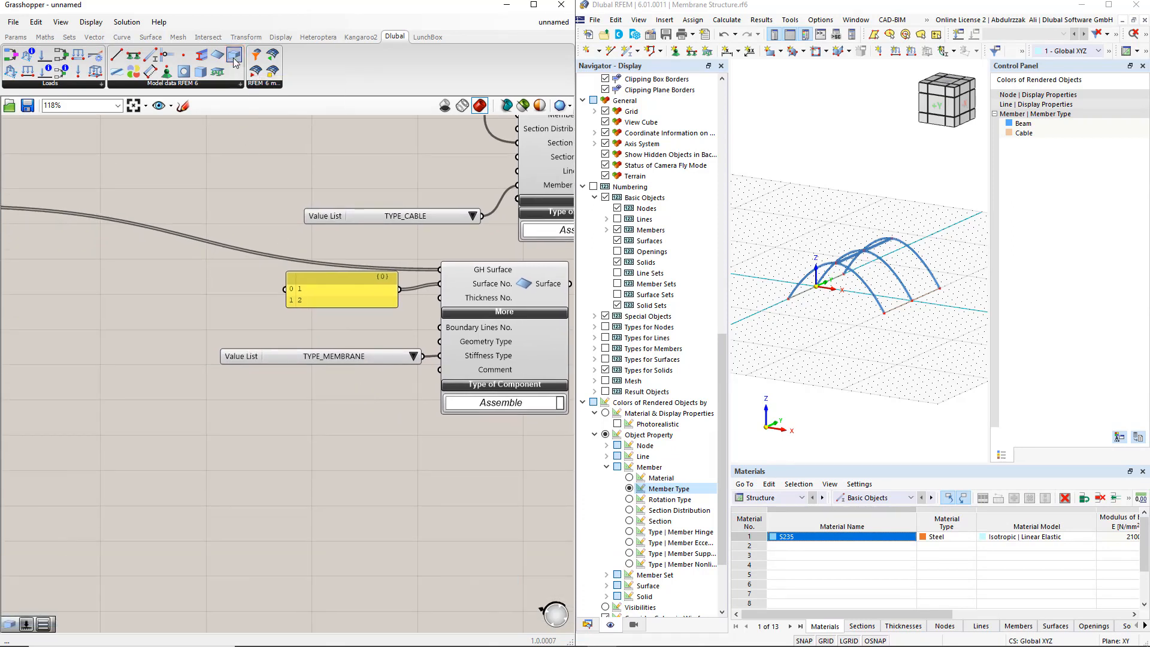
left_click_drag(234, 62, 184, 422)
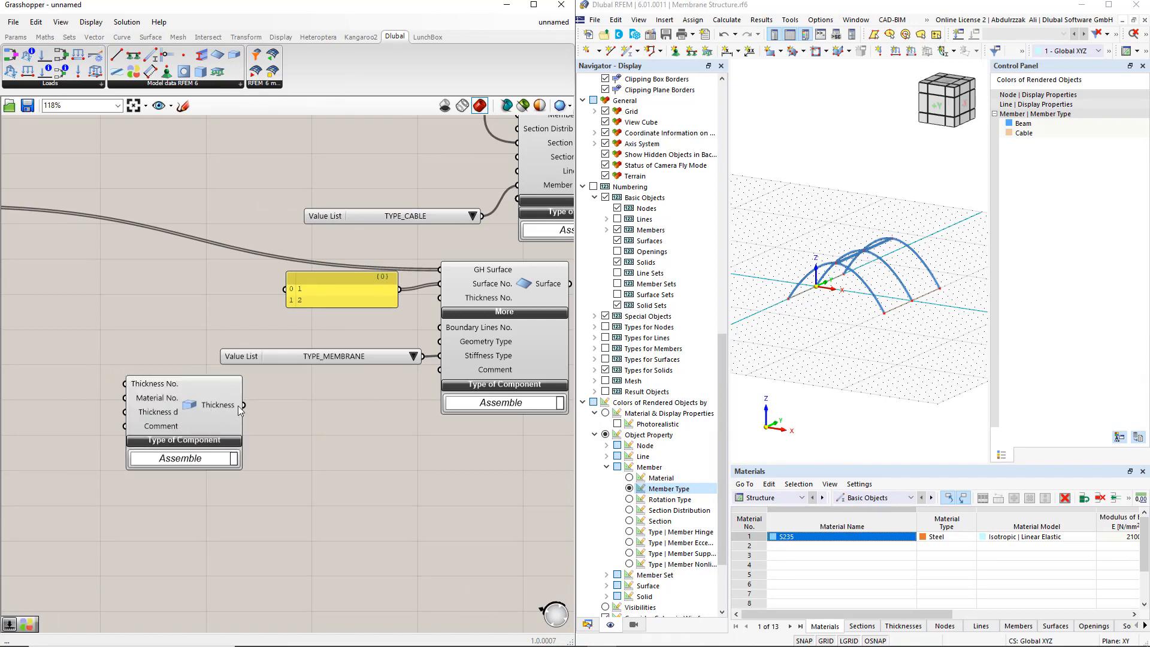
left_click_drag(243, 405, 440, 298)
- Add a number slider with value 1 and connect it to the Thickness component's Thickness No., shifting the component to make room
right_click_drag(48, 354, 172, 345)
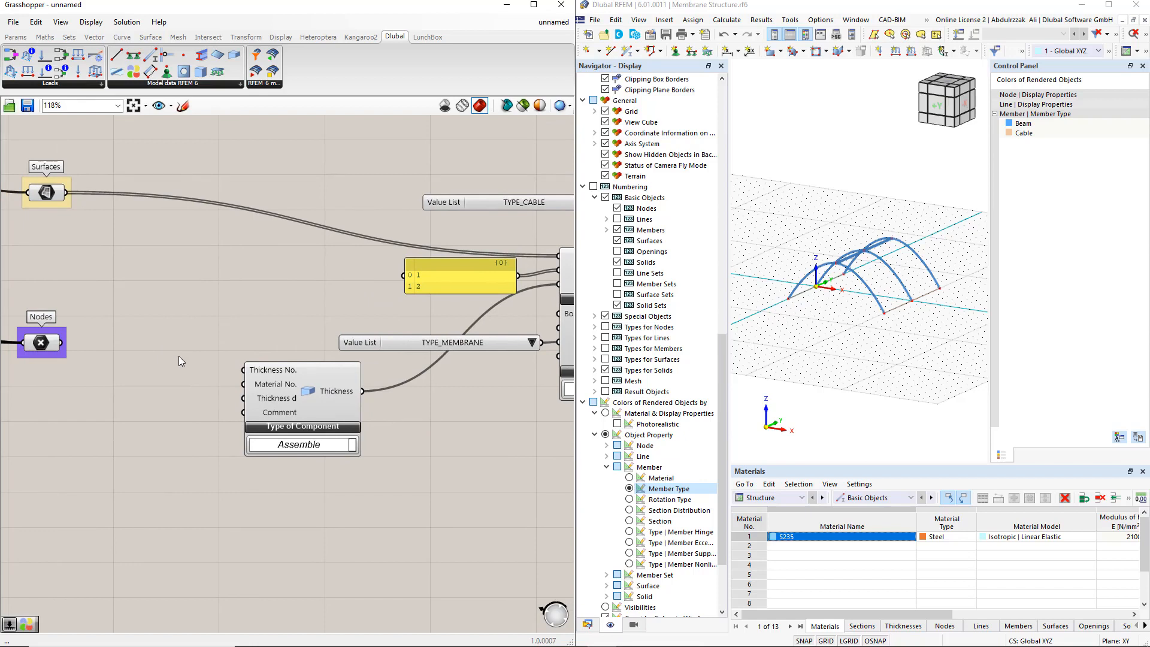
double_click(179, 357)
type("1")
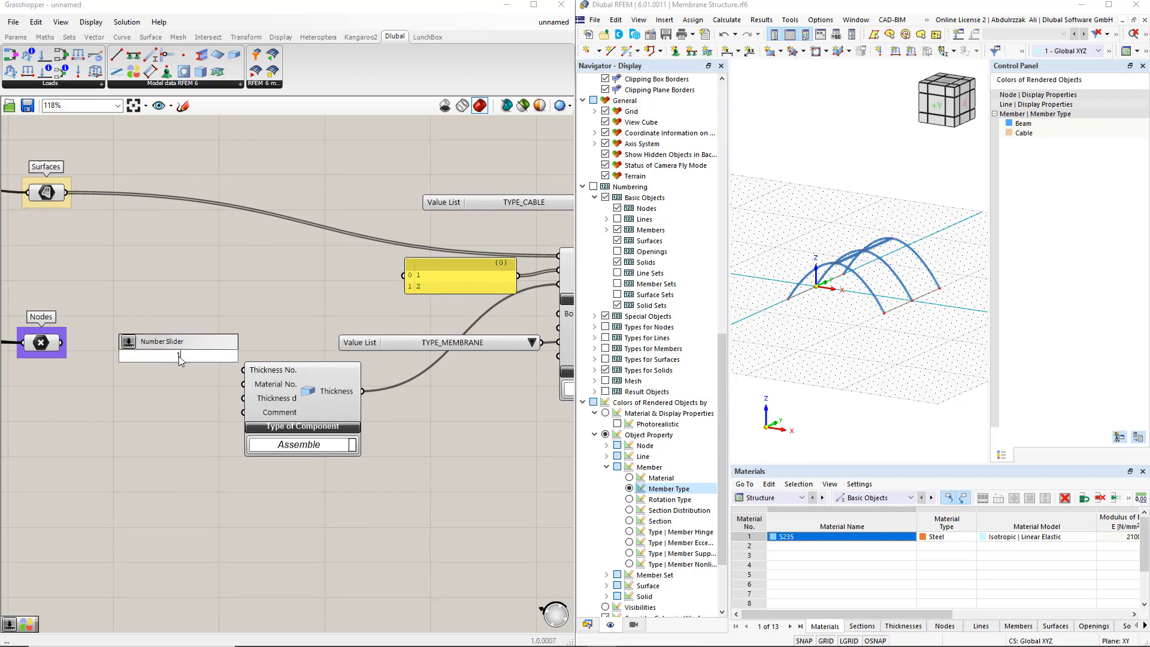
key("Return")
left_click_drag(302, 412, 348, 414)
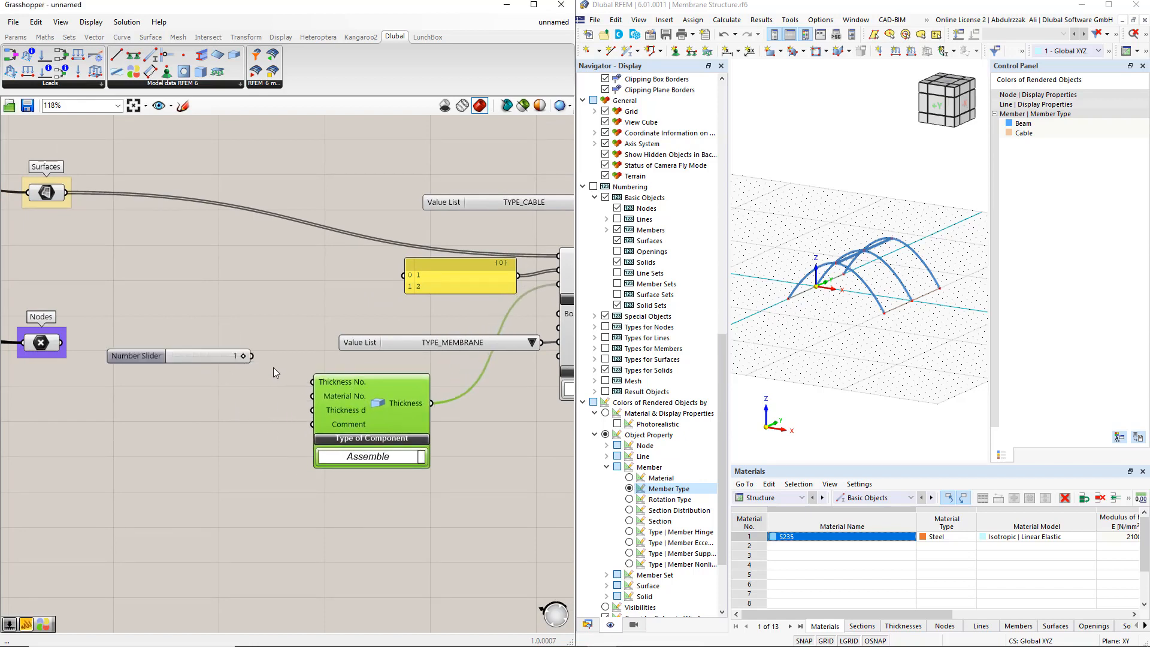
mouse_move(251, 356)
left_mouse_down()
mouse_move(303, 385)
mouse_move(233, 365)
mouse_move(245, 372)
left_mouse_up()
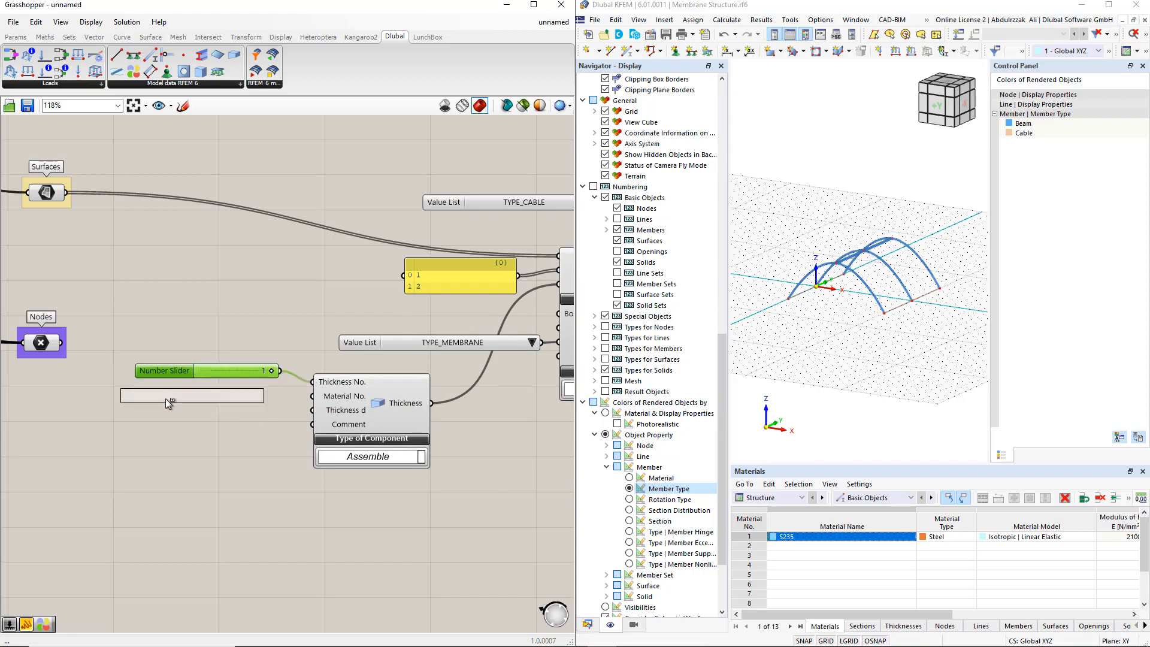
- Duplicate the thickness number slider, connect the copy to Thickness d, switch it to decimal values, and set it to 0.001
double_click(170, 411)
left_click_drag(170, 412, 171, 413, "alt")
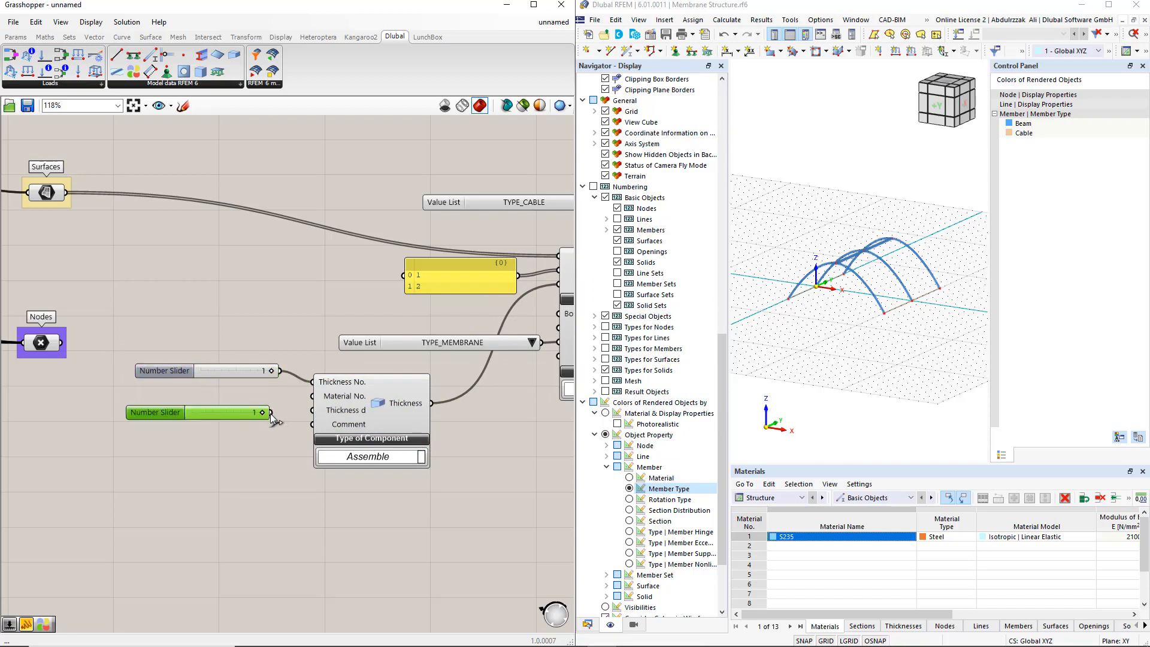
left_click_drag(271, 412, 312, 410)
right_click(170, 412)
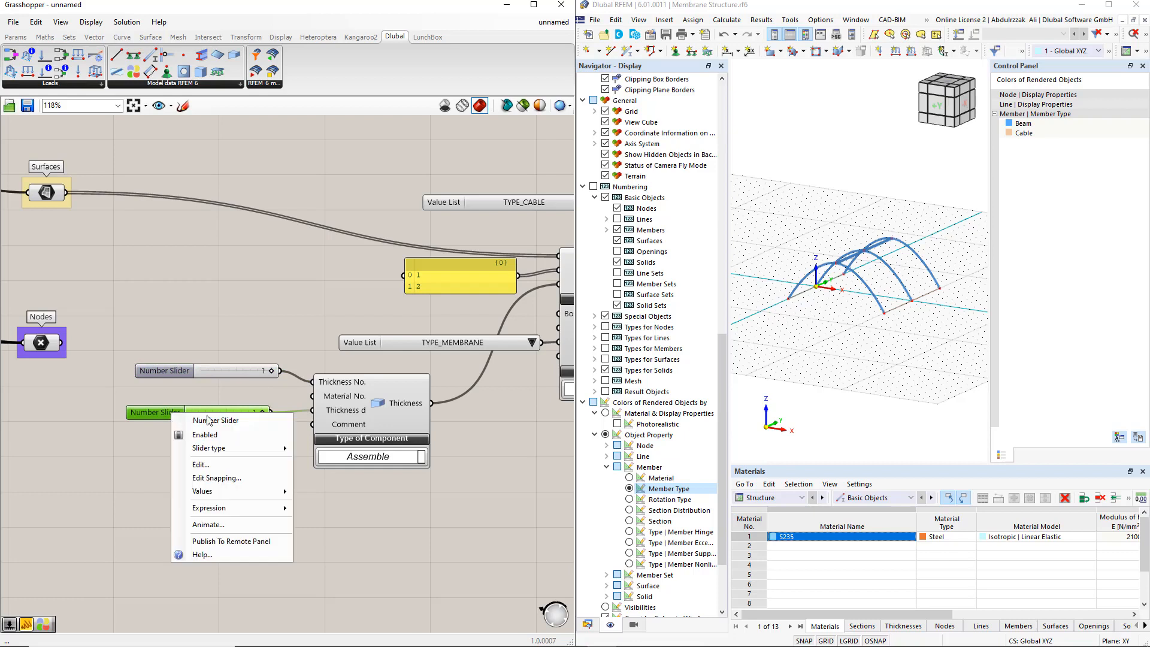
mouse_move(292, 451)
left_click(335, 449)
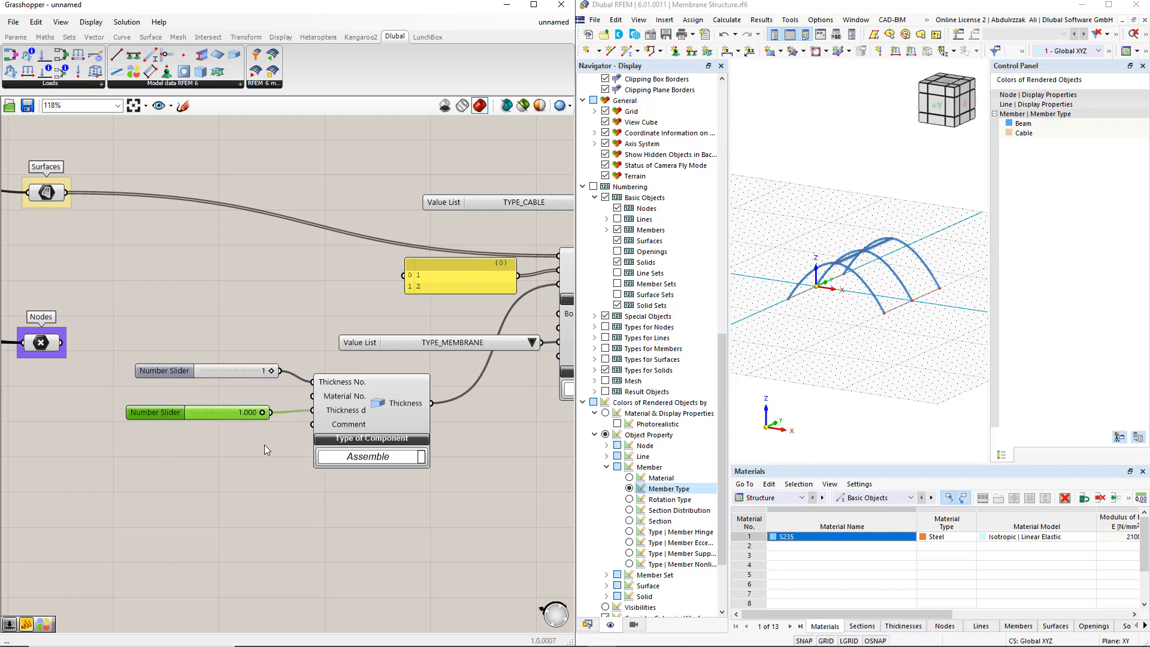
double_click(250, 411)
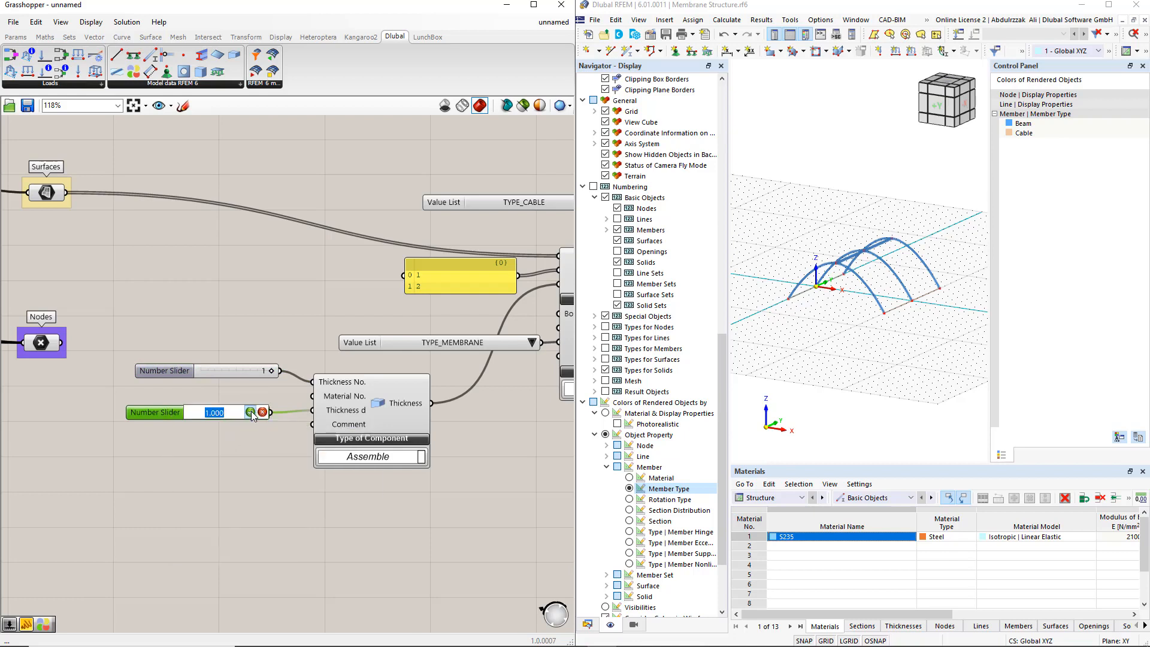
type("0.001")
left_click(250, 412)
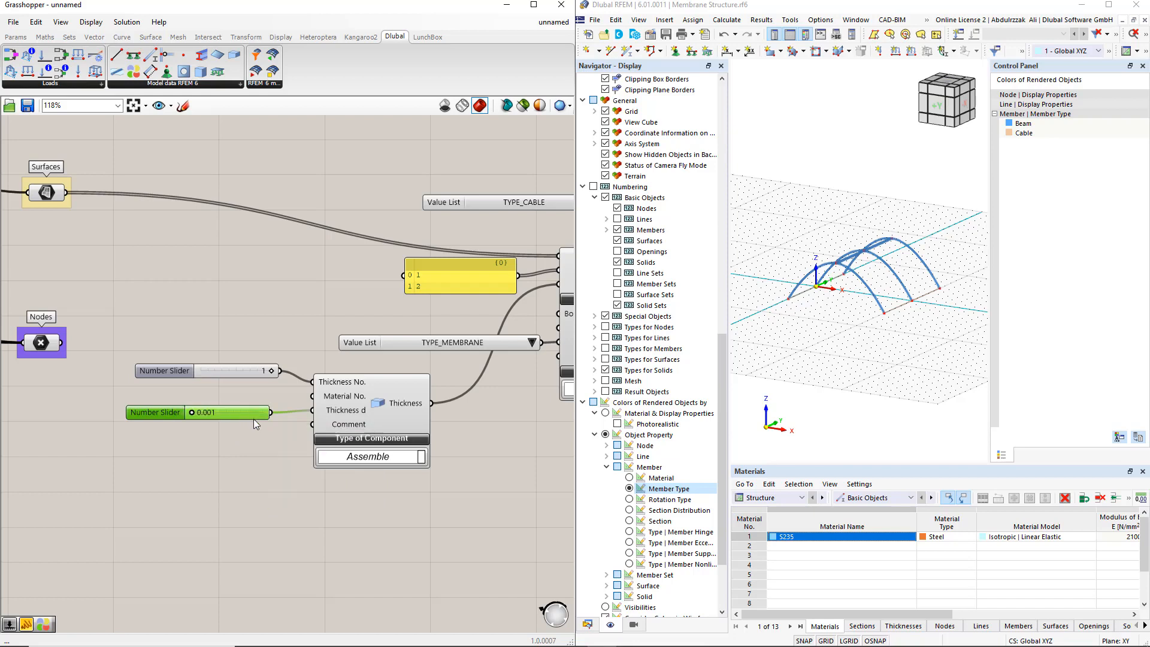
left_click(253, 420)
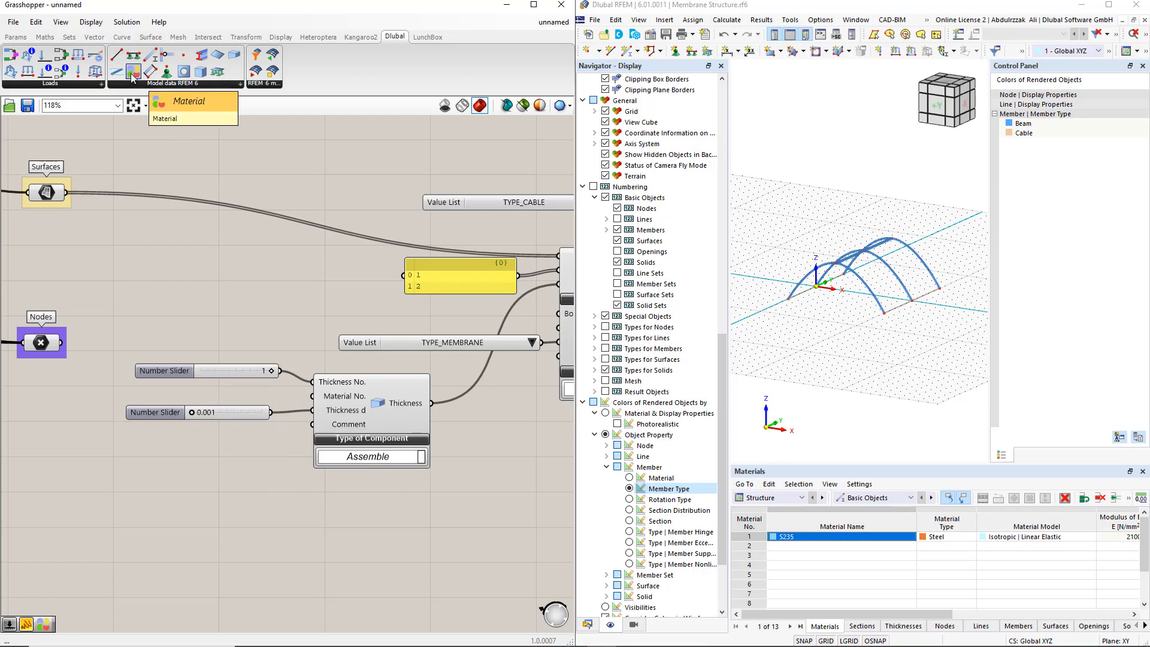
- Place a Dlubal Material component below the thickness sliders and connect a new number slider of 2 to its Material No
left_click_drag(133, 76, 204, 500)
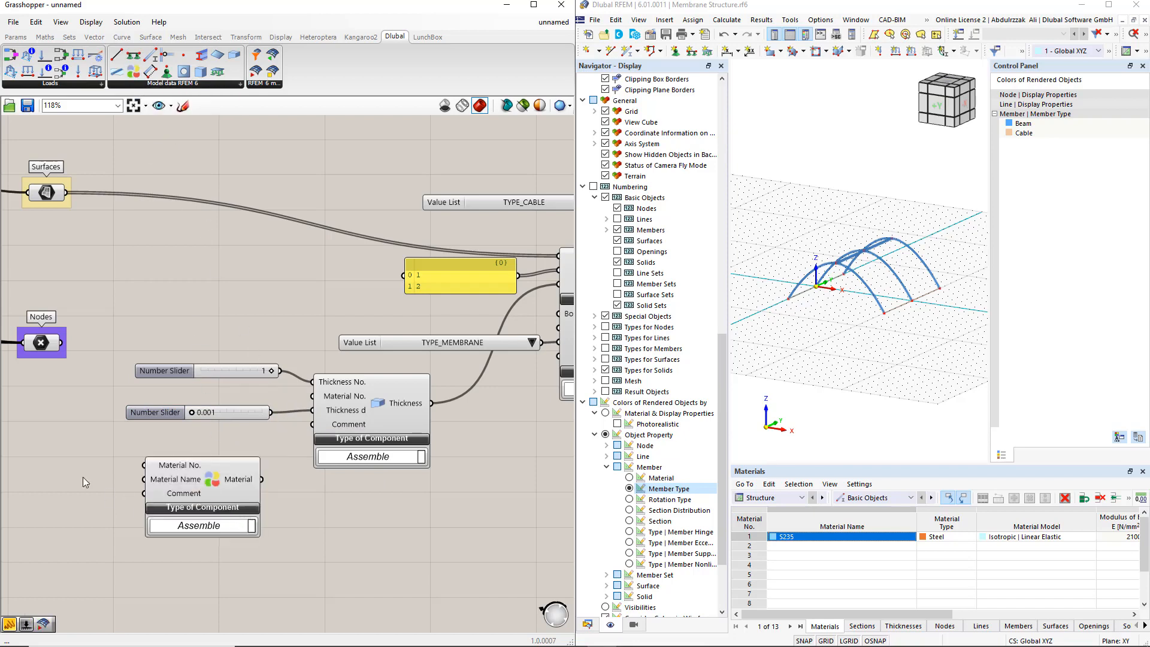
double_click(50, 470)
type("2")
key("Return")
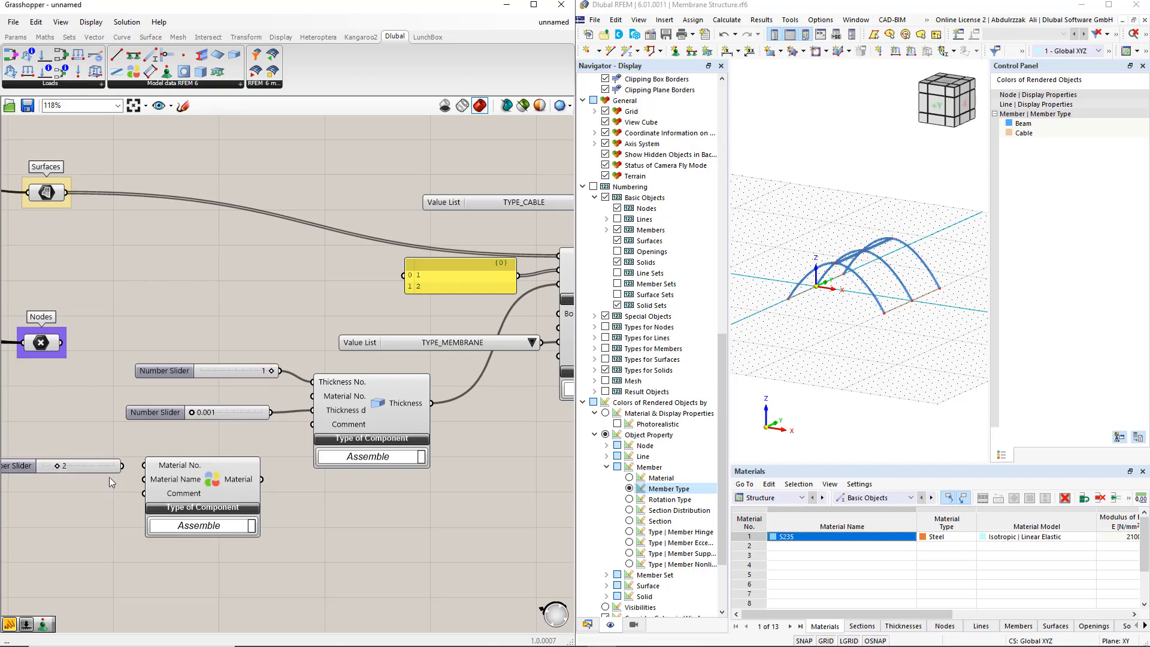
left_click_drag(122, 466, 142, 471)
- Feed an ETFE text panel into the new component's Material Name and connect its Material output to the Thickness component's Material No
right_click_drag(92, 493, 134, 482)
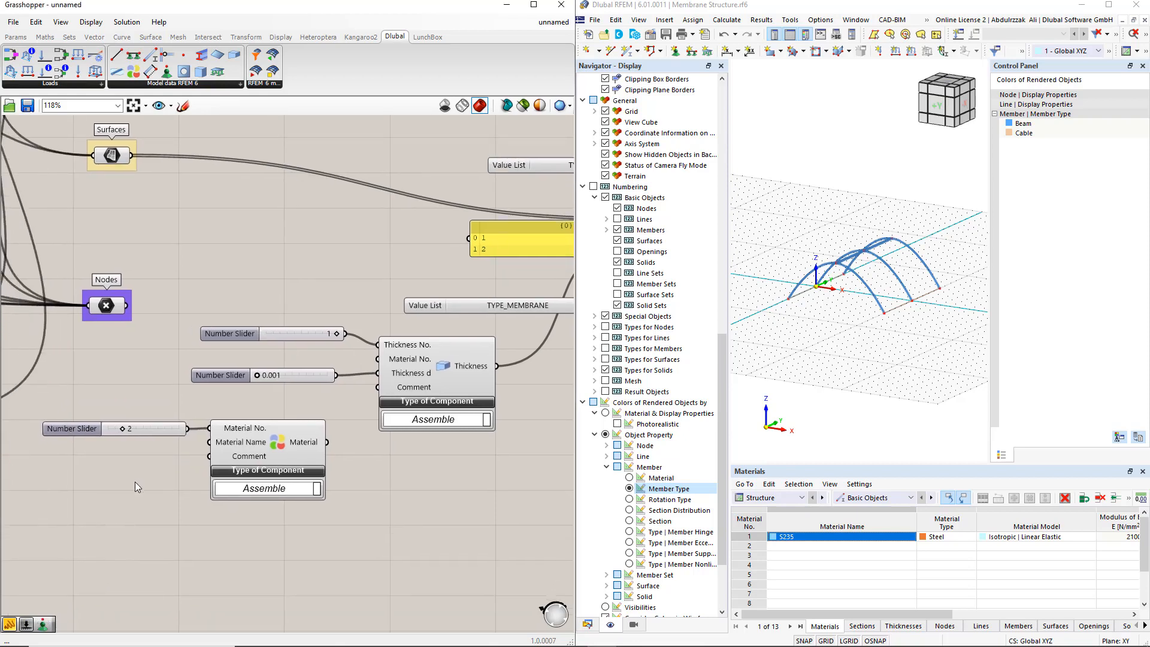
double_click(135, 481)
type("//")
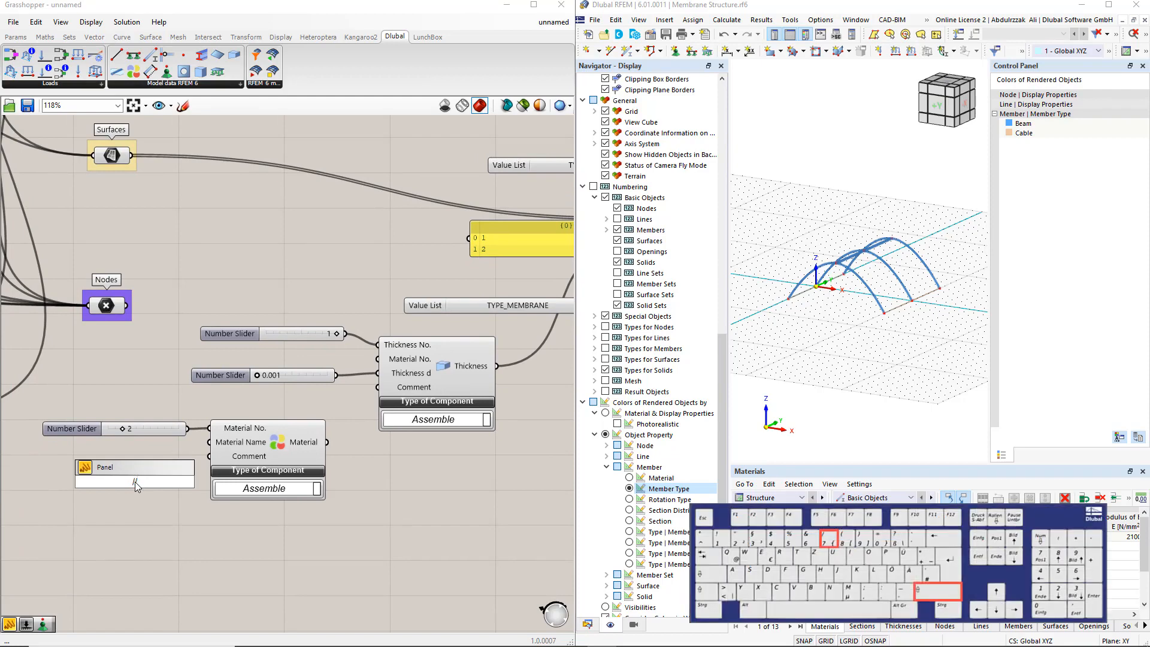
type("ETFE")
key("Return")
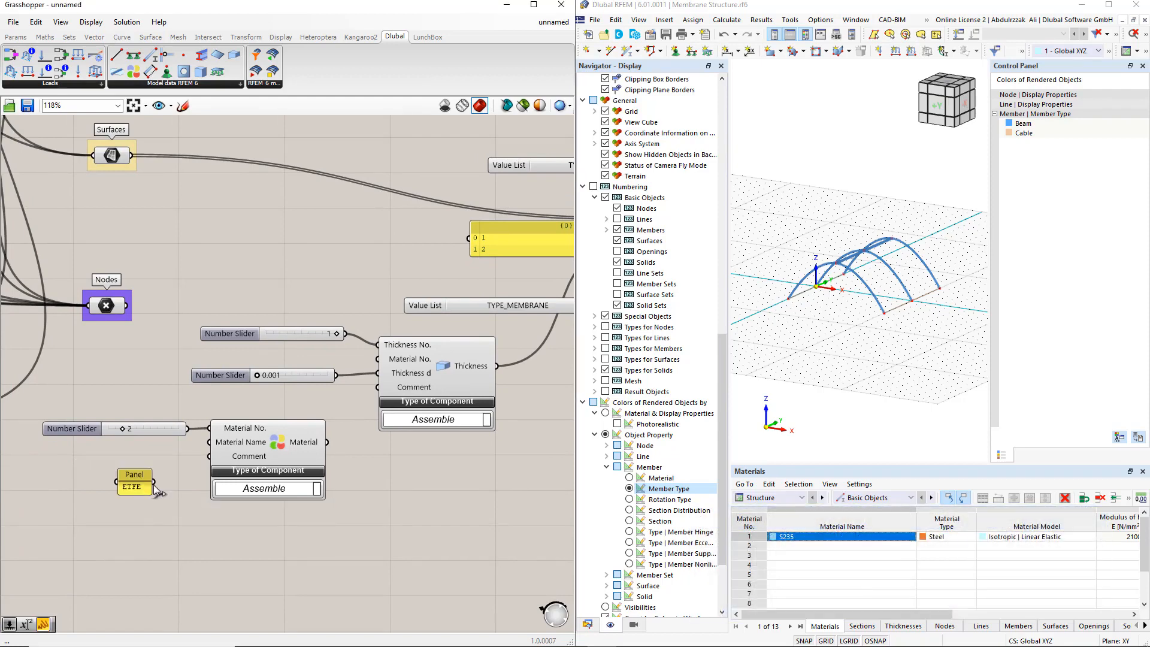
left_click_drag(153, 482, 100, 461)
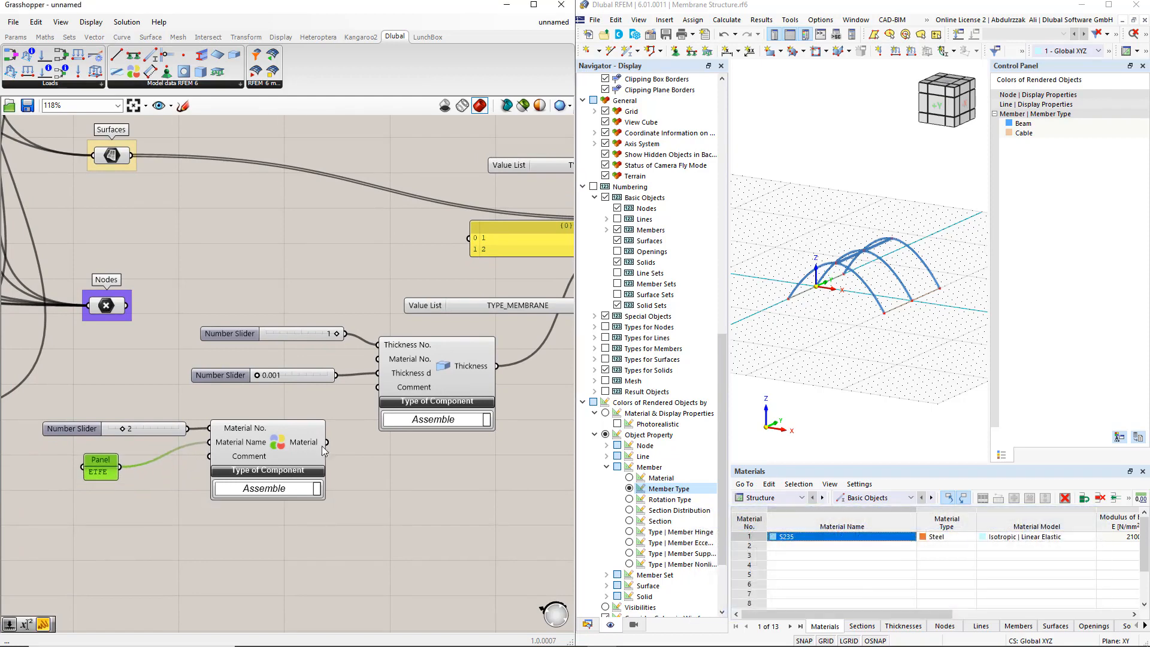
left_click_drag(326, 442, 377, 359)
- Add the Surface, Thickness and ETFE Material outputs to the Input of the RFEM 6 Export component, keeping the existing connections
scroll(351, 422, "down", 3)
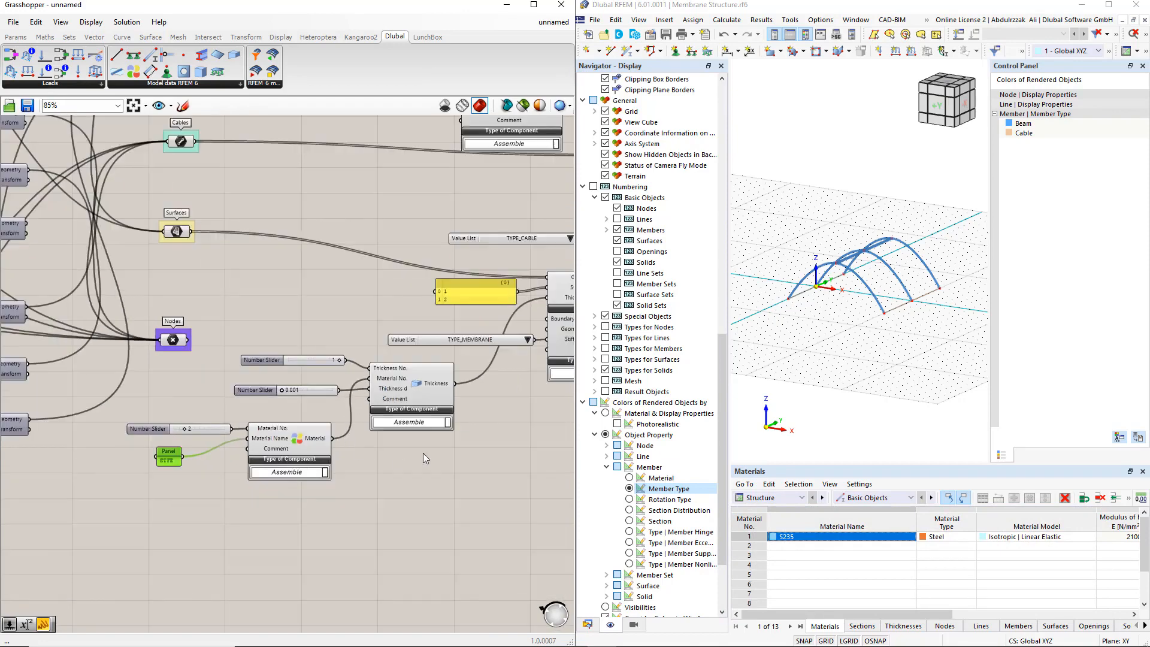
right_click_drag(506, 453, 289, 493)
scroll(337, 477, "down", 1)
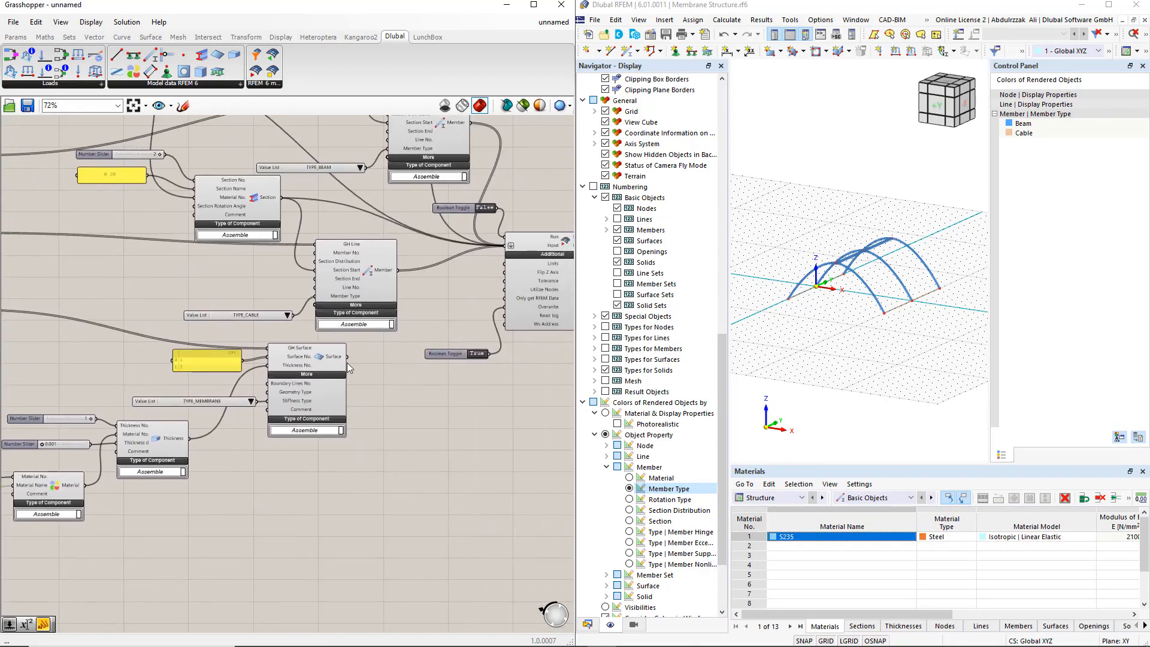
left_click_drag(346, 361, 505, 245, "shift")
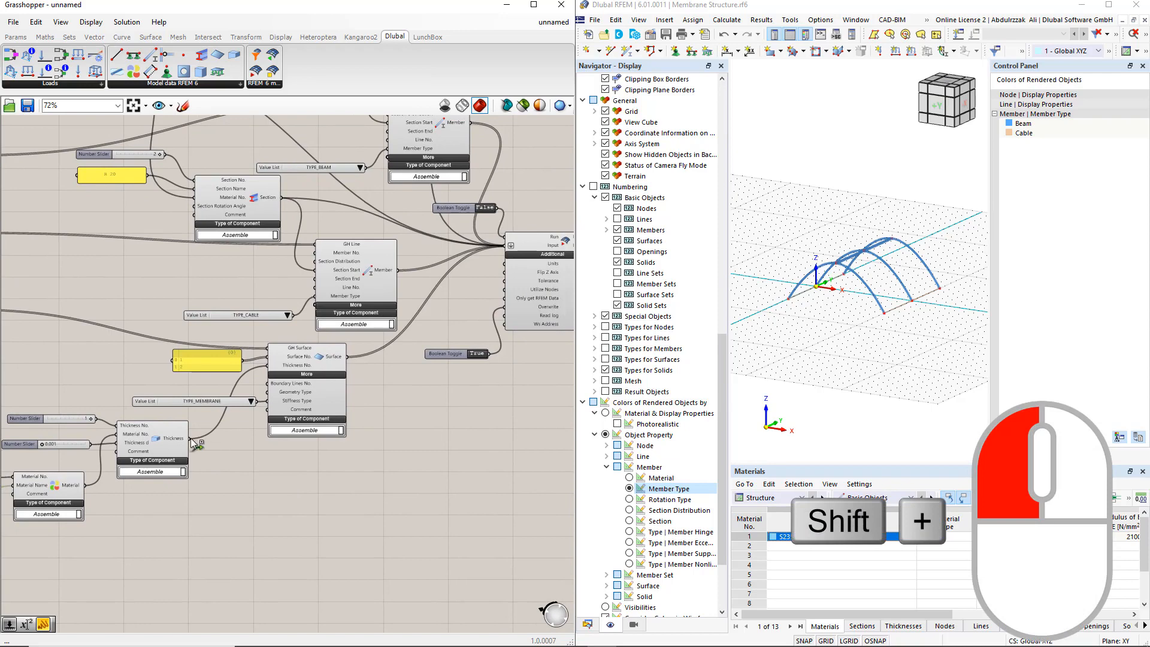
left_click_drag(191, 443, 505, 246, "shift")
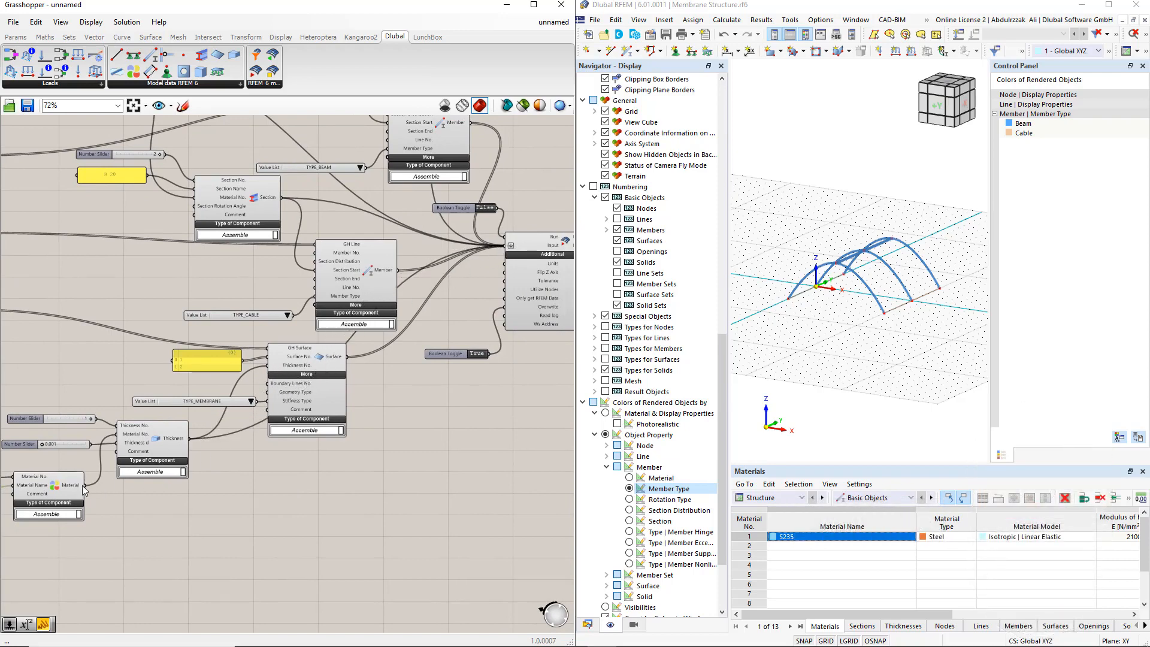
left_click_drag(84, 486, 504, 246, "shift")
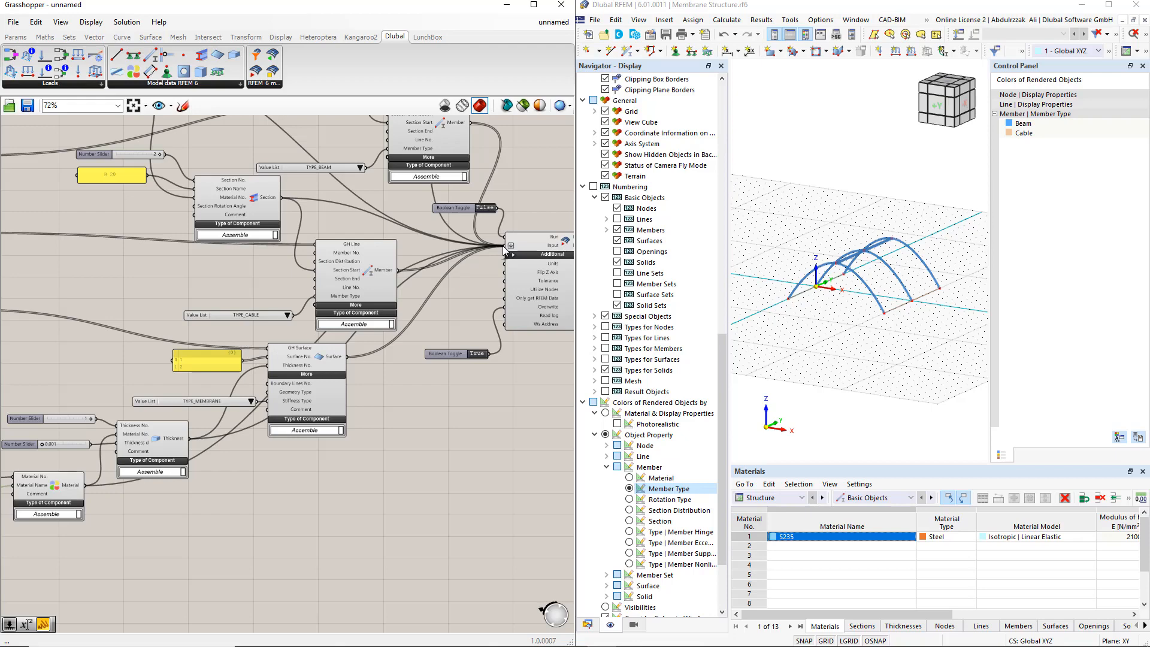
- Run the export to RFEM by switching the Run toggle to True, and abort the external connection lock in RFEM
double_click(484, 209)
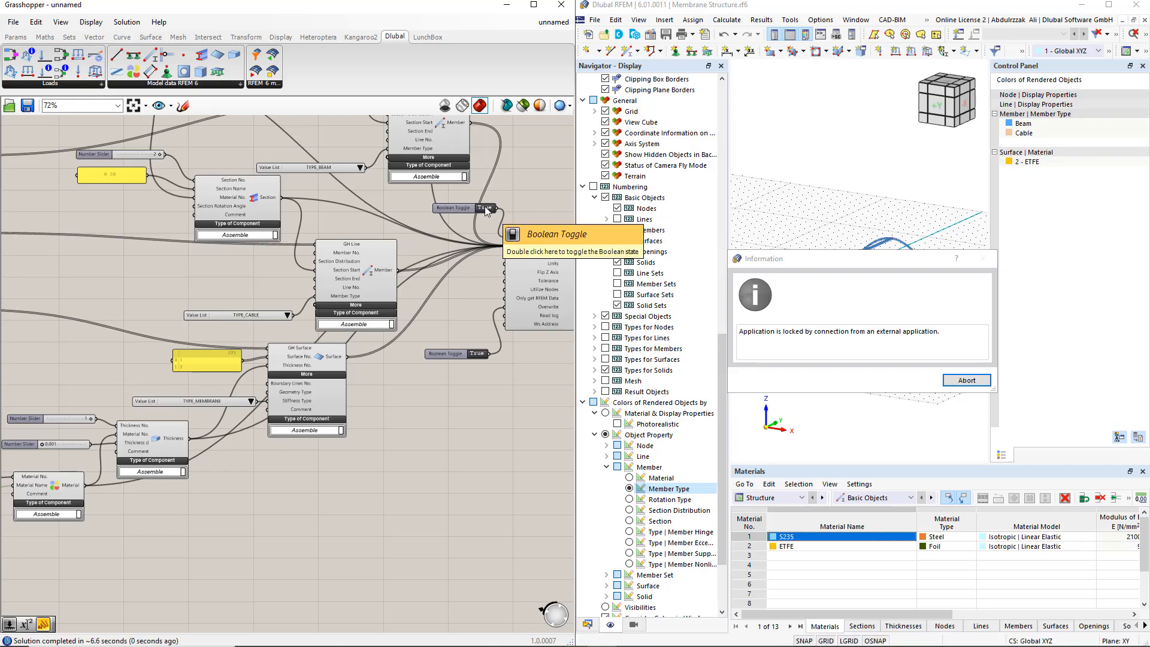
left_click(966, 380)
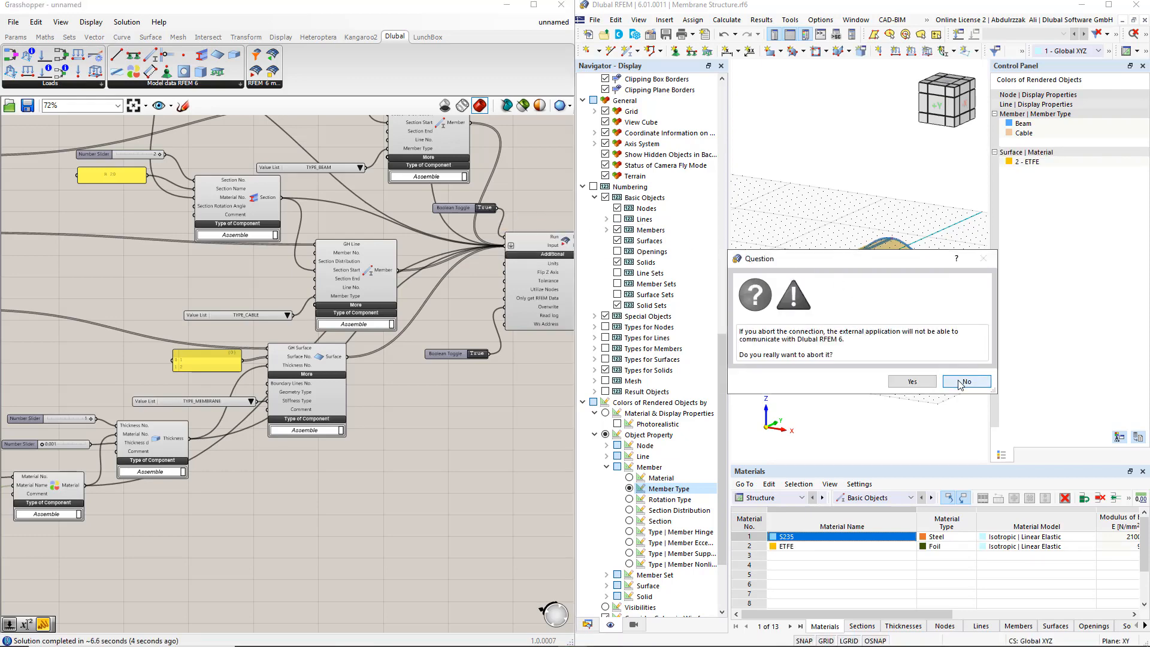
left_click(913, 383)
- List the model's surfaces in RFEM's data navigator and select surface 2 to check the exported membranes
left_click(587, 624)
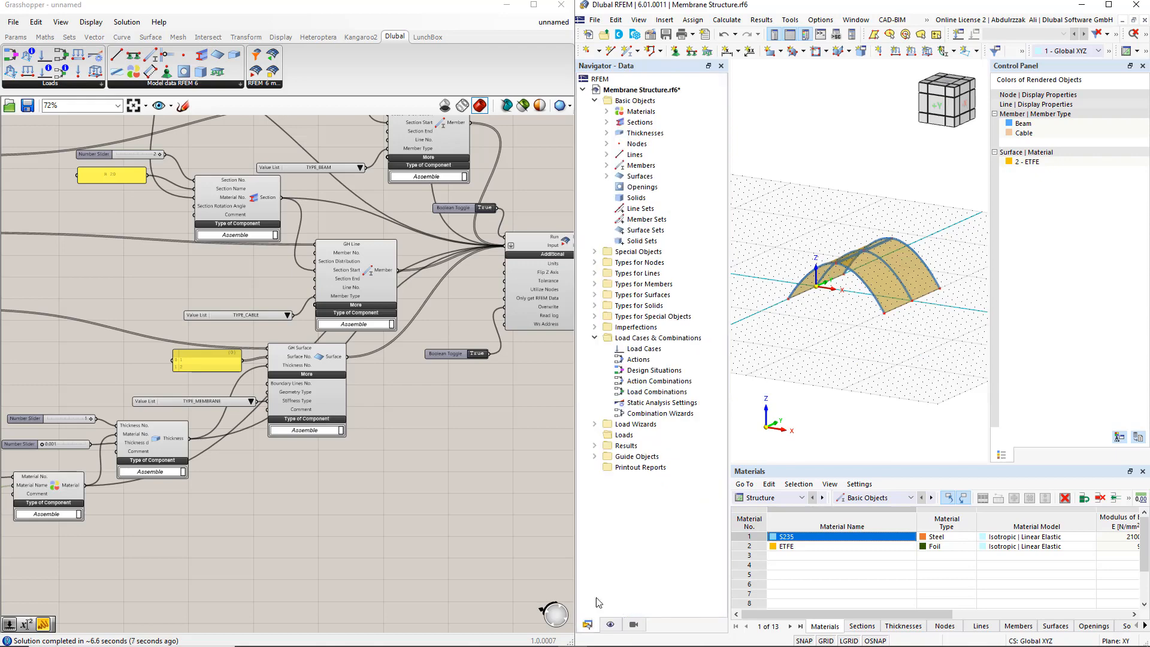
left_click(606, 176)
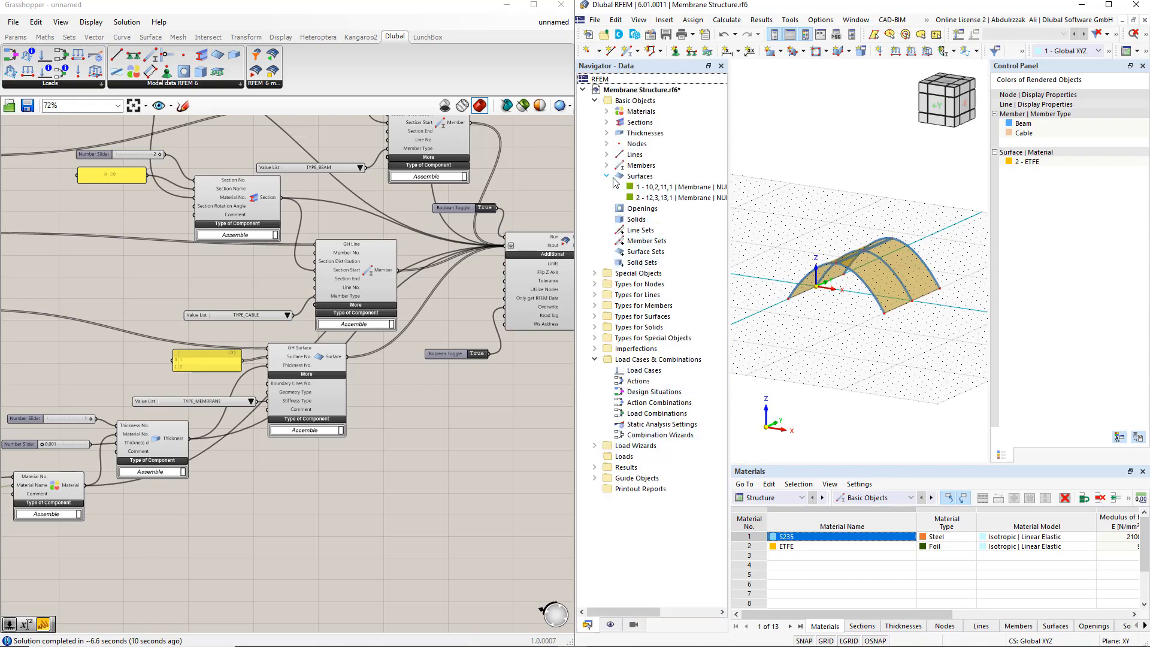
left_click(634, 198)
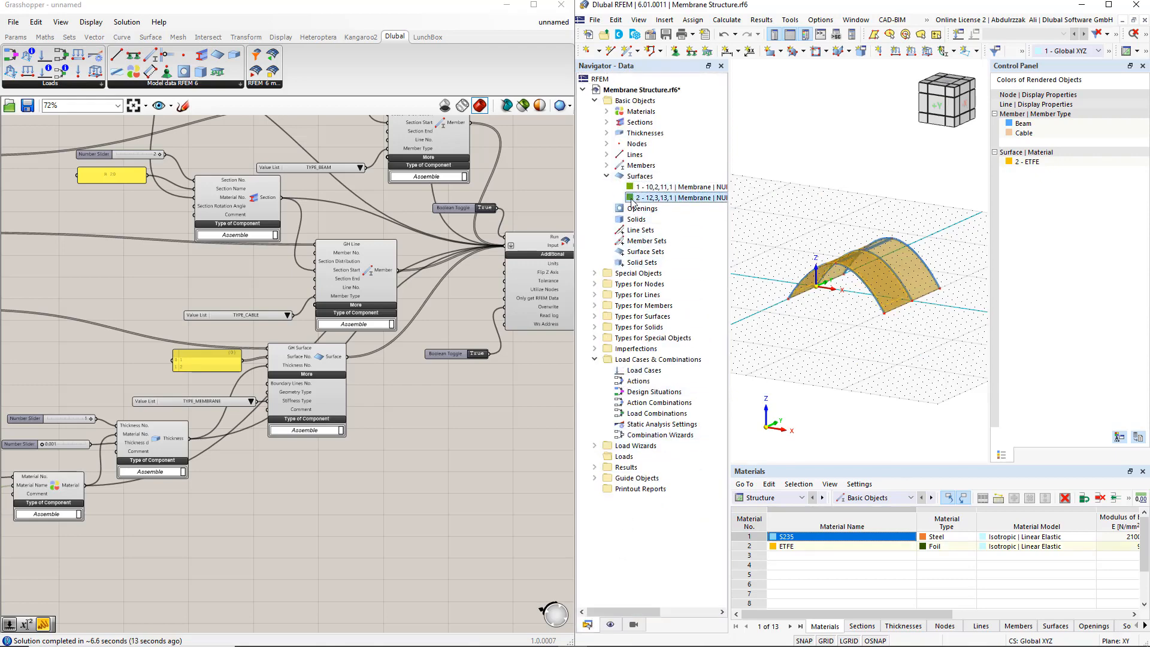
- Place a Dlubal Nodal Support component below the Surface component in Grasshopper and connect the Nodes group to its GH Node input
left_click(477, 426)
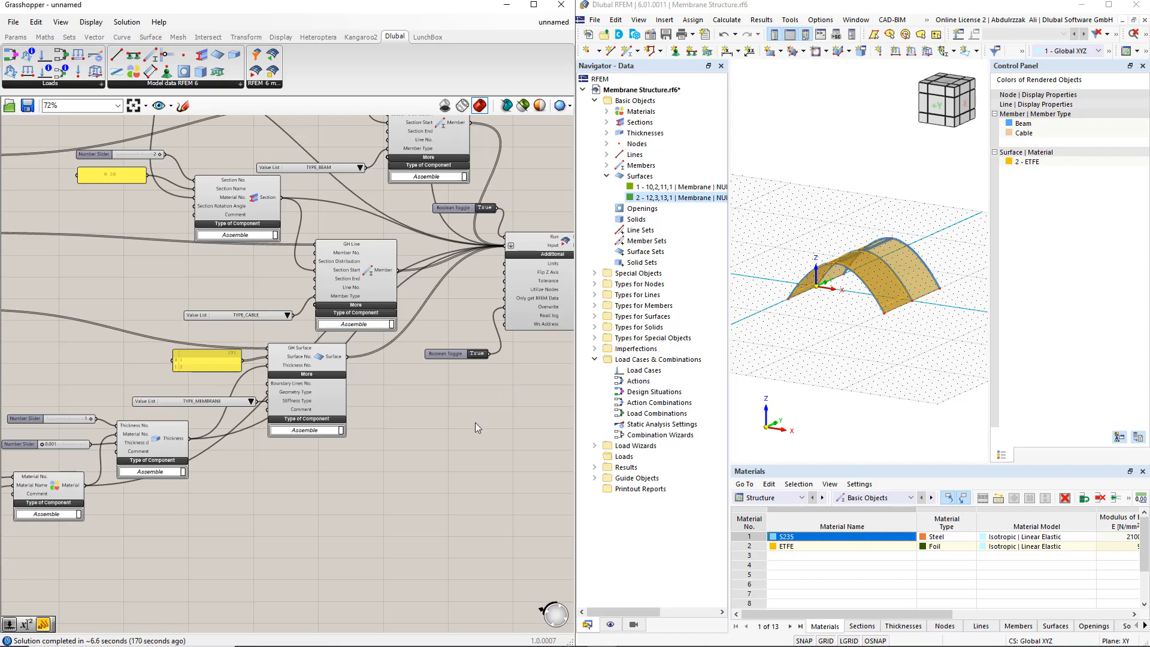
right_click_drag(283, 466, 387, 436)
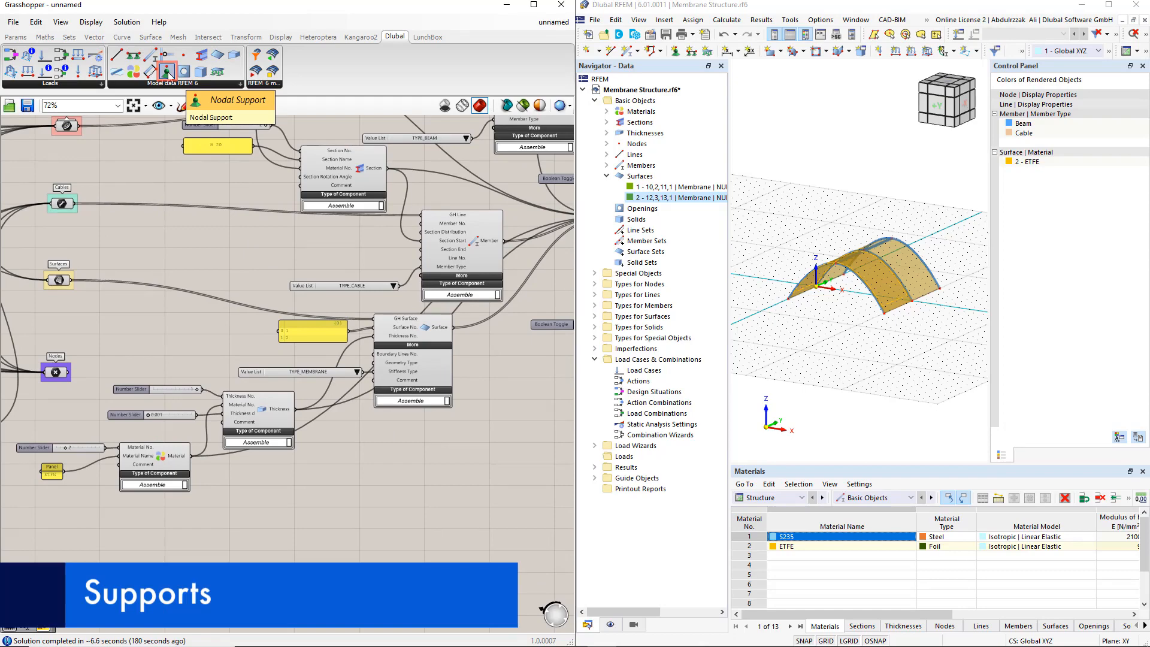
left_click_drag(168, 72, 386, 530)
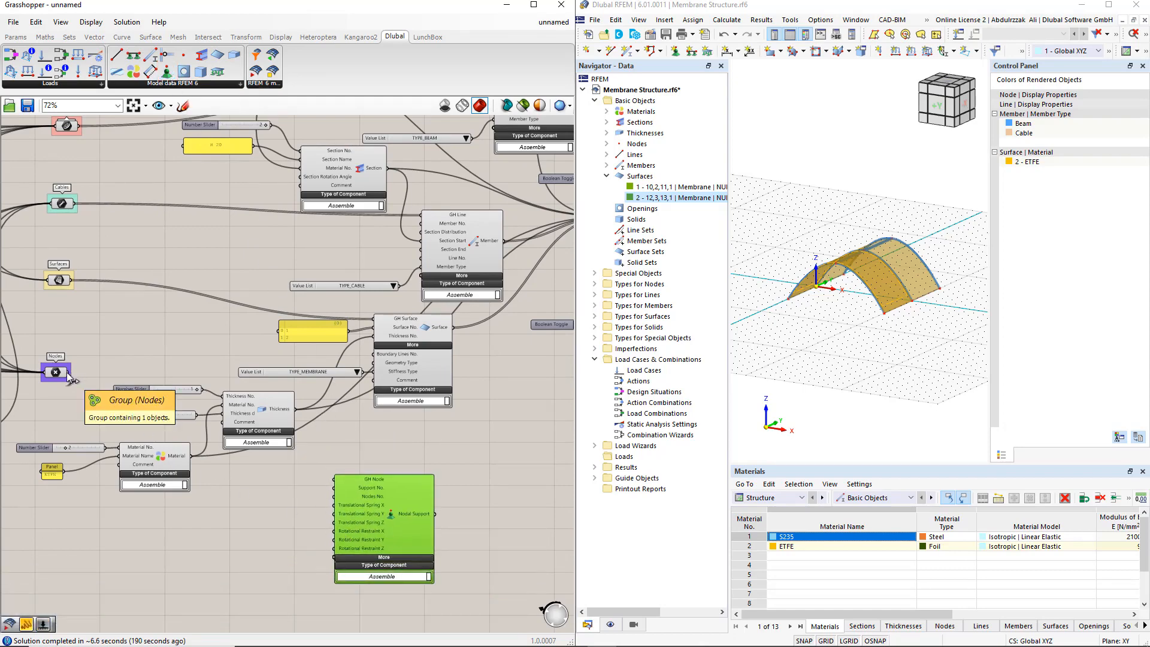
left_click_drag(70, 372, 334, 479)
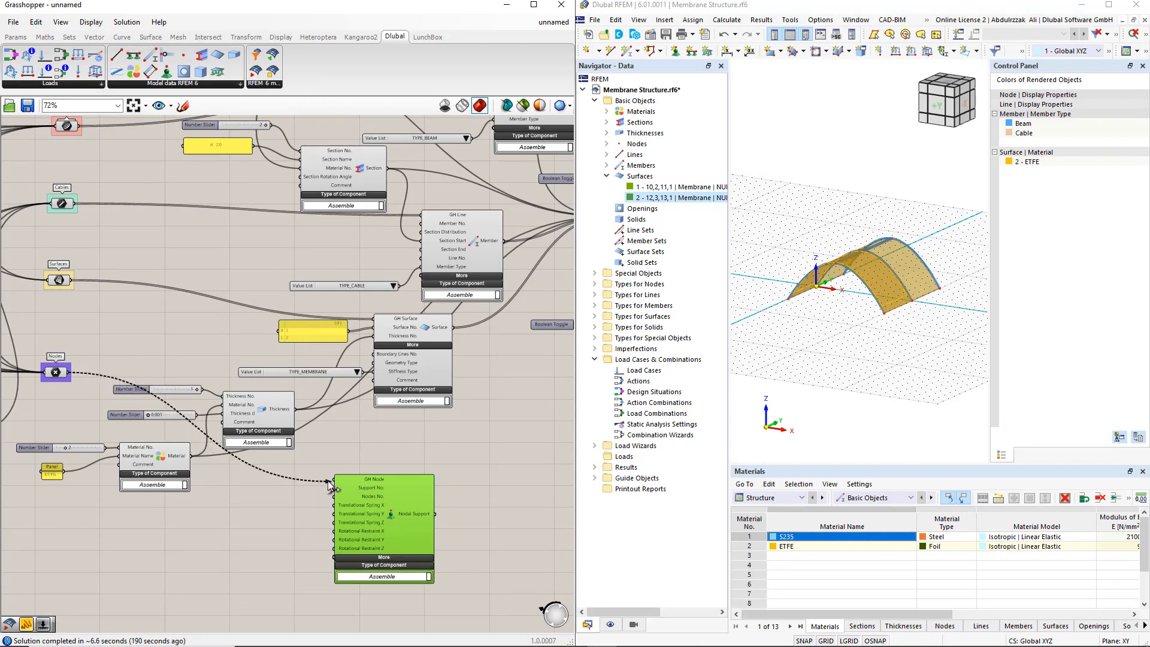
left_click_drag(395, 516, 460, 493)
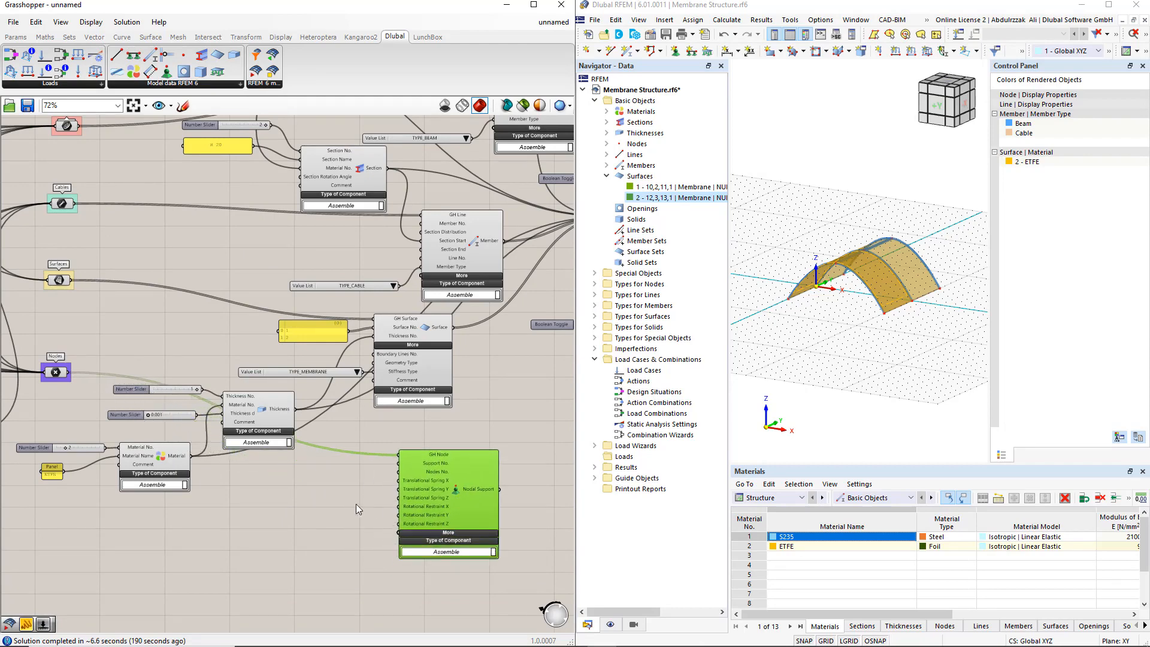
- Add a text panel containing INF beside the Nodal Support component
left_click(26, 624)
left_click(324, 499)
left_click(326, 502)
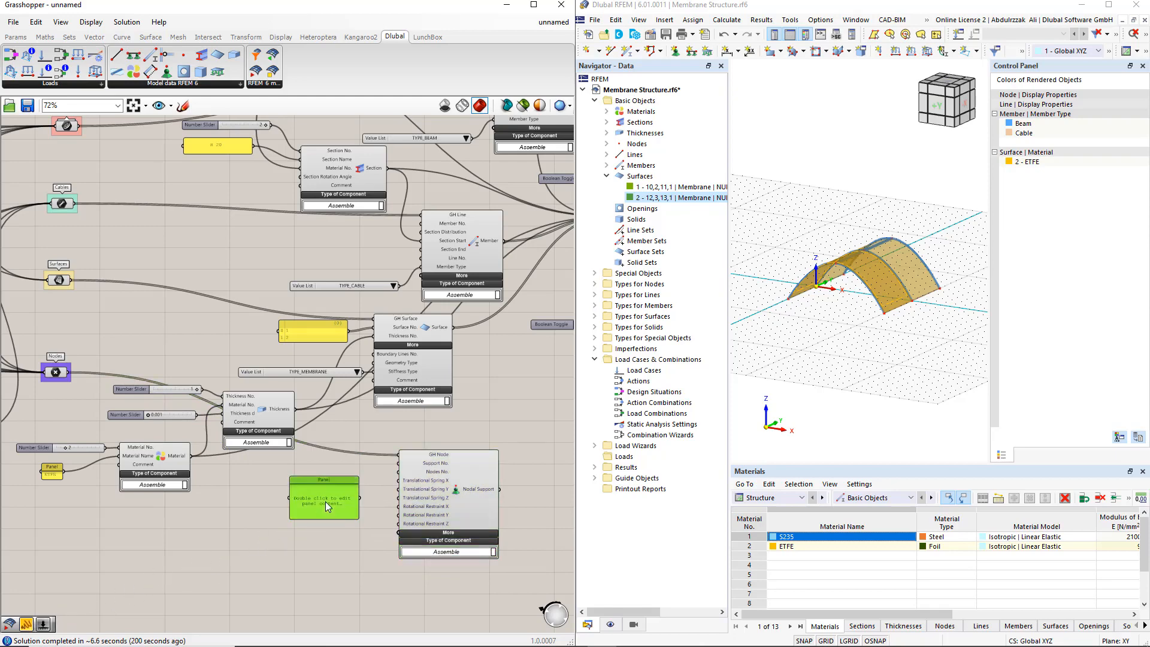
double_click(325, 501)
type("INF")
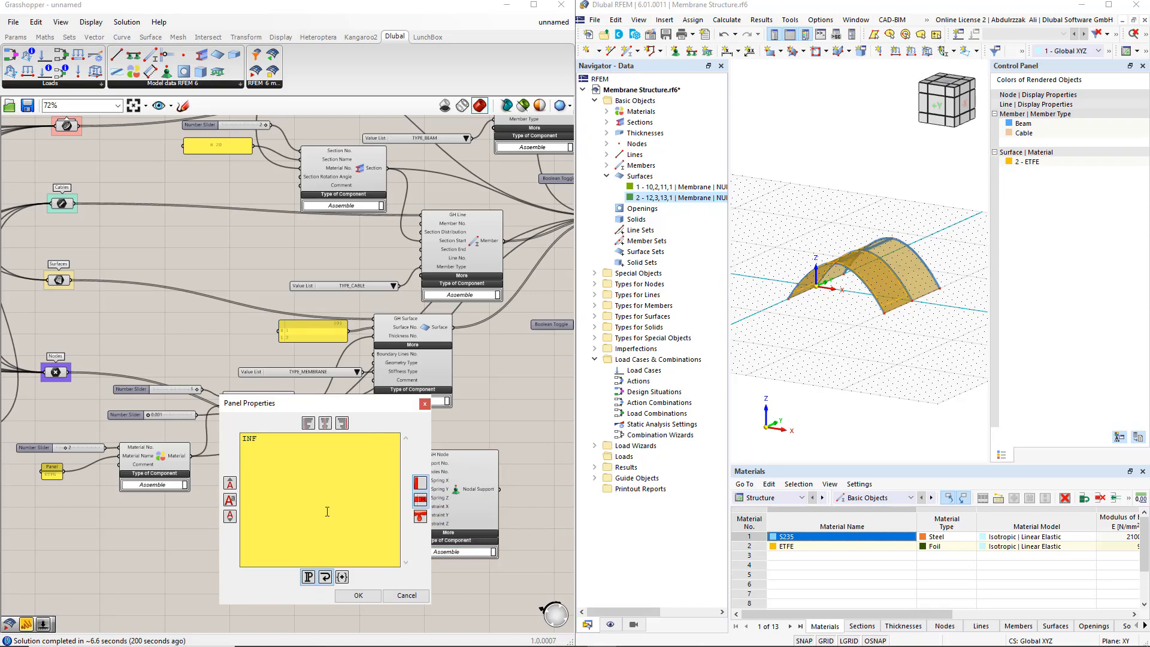
left_click(358, 595)
- Shrink the INF panel and connect it to Translational Spring X, Y, Z and Rotational Restraint X, Y, Z of the Nodal Support
scroll(366, 536, "up", 2)
scroll(365, 536, "up", 1)
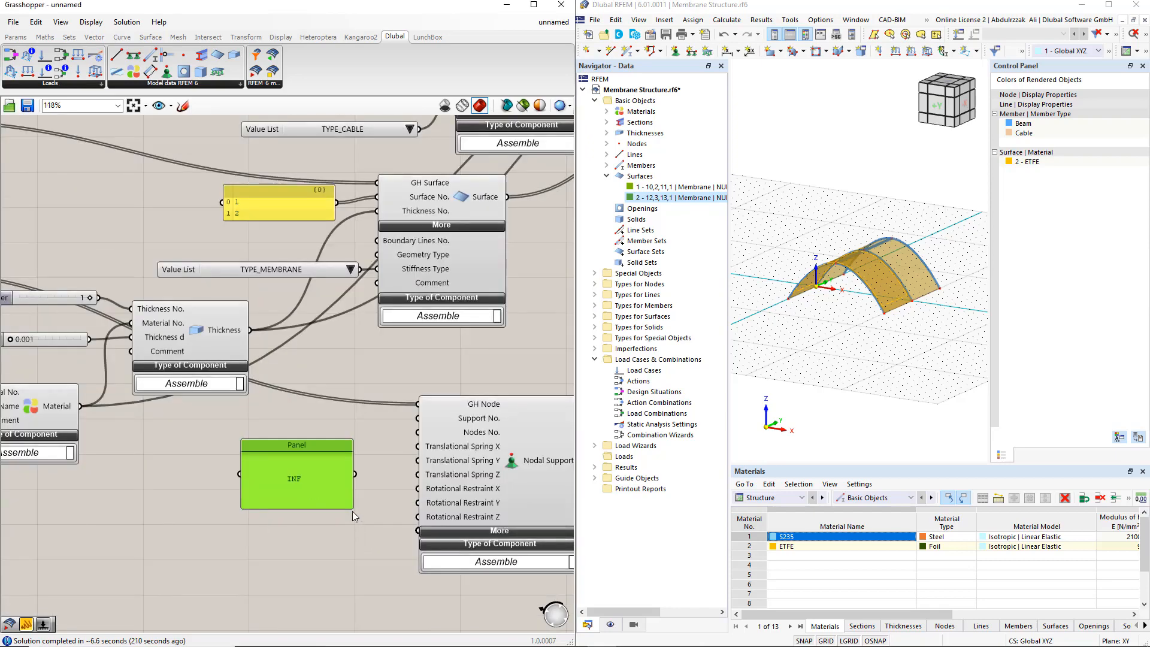
left_click_drag(350, 508, 417, 503)
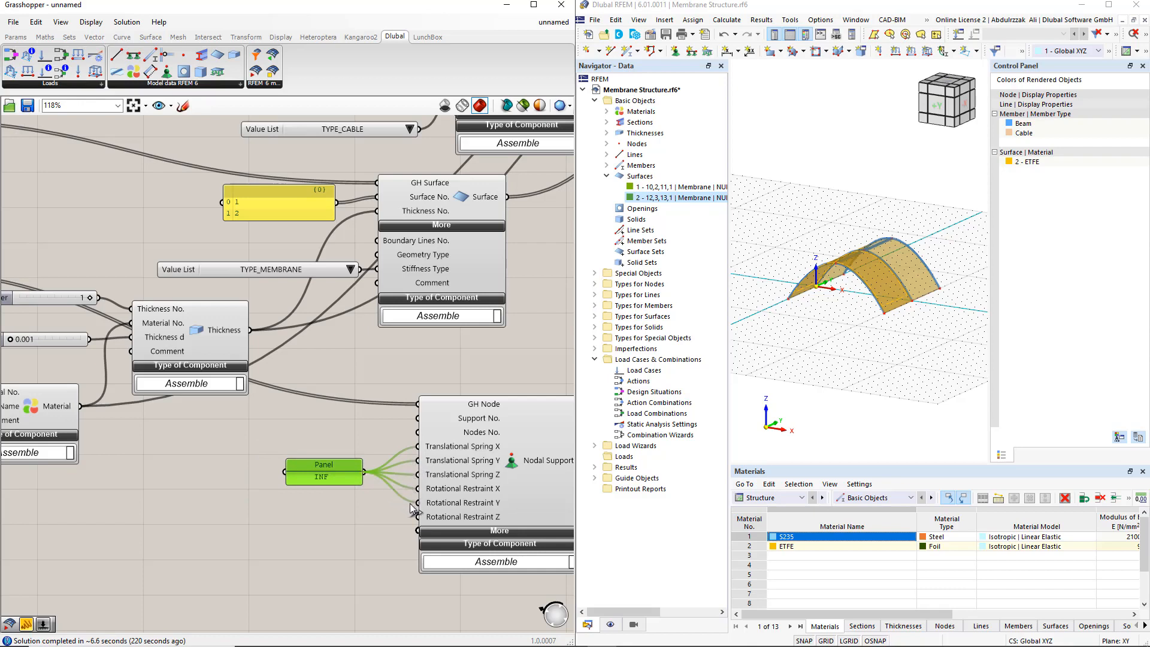
left_click_drag(365, 472, 417, 516)
- Add the Nodal Support output to the export component's Input, keeping the existing connections, and abort the resulting connection lock in RFEM
scroll(356, 523, "down", 5)
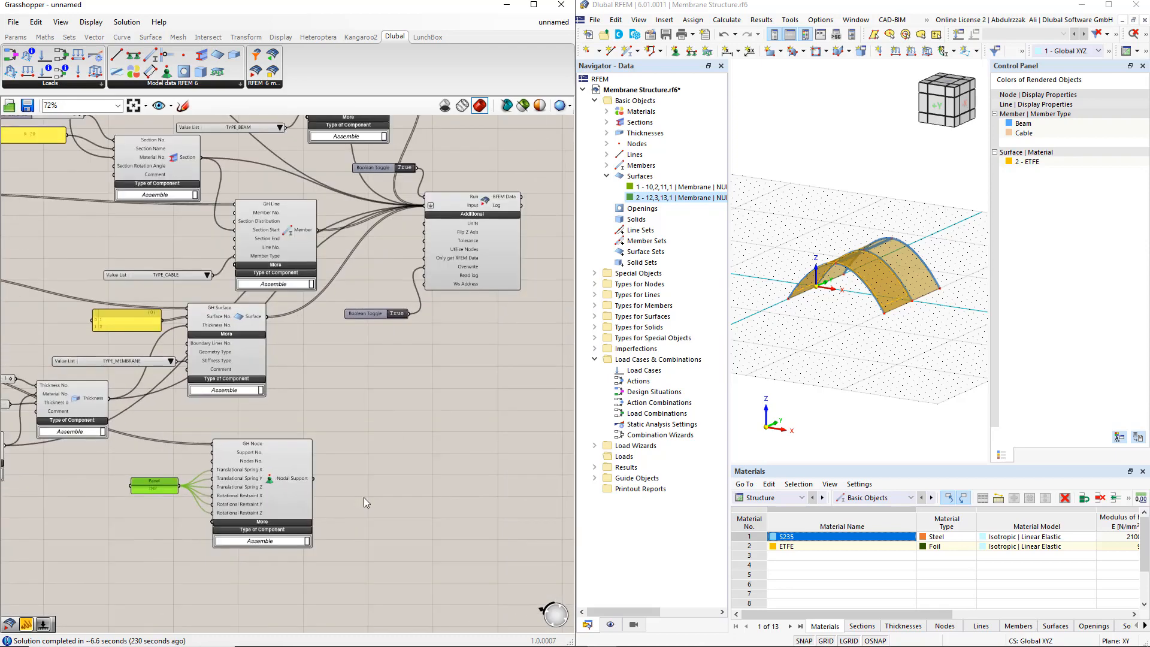
right_click_drag(427, 462, 415, 484)
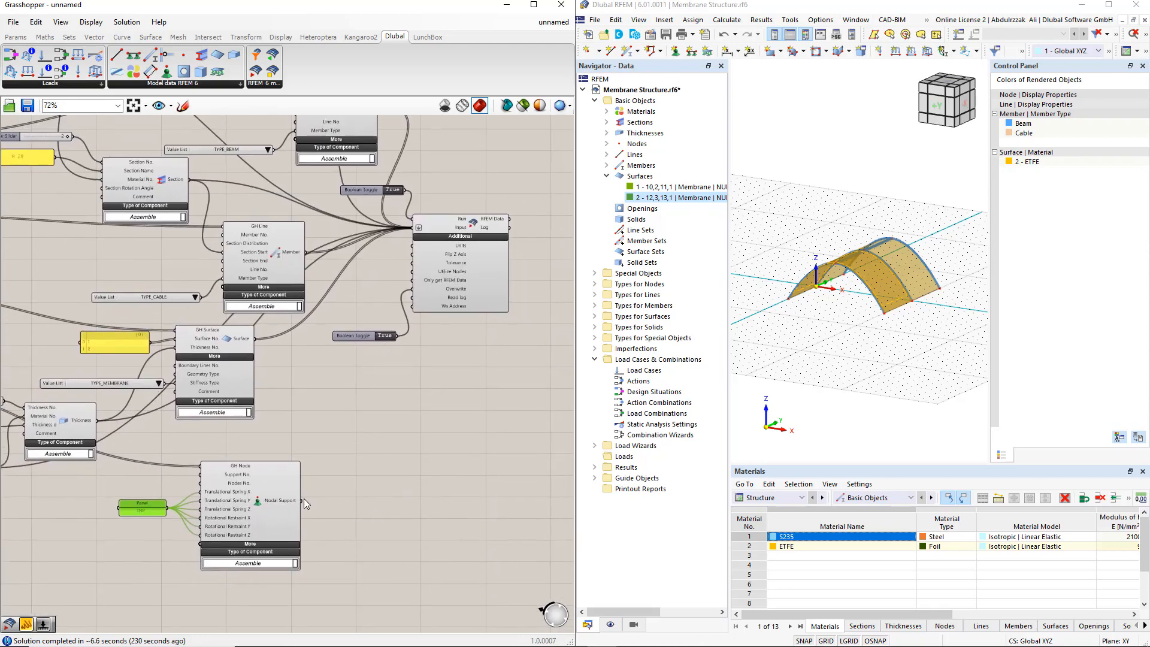
left_click_drag(301, 500, 410, 232, "shift")
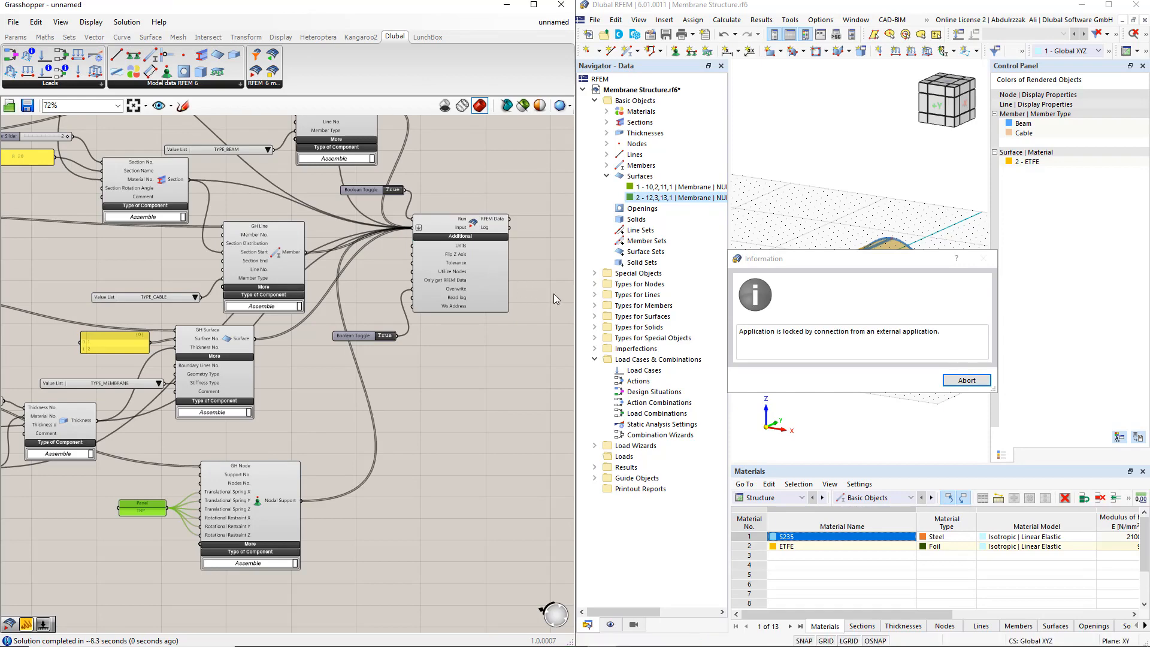
left_click(948, 386)
left_click(915, 385)
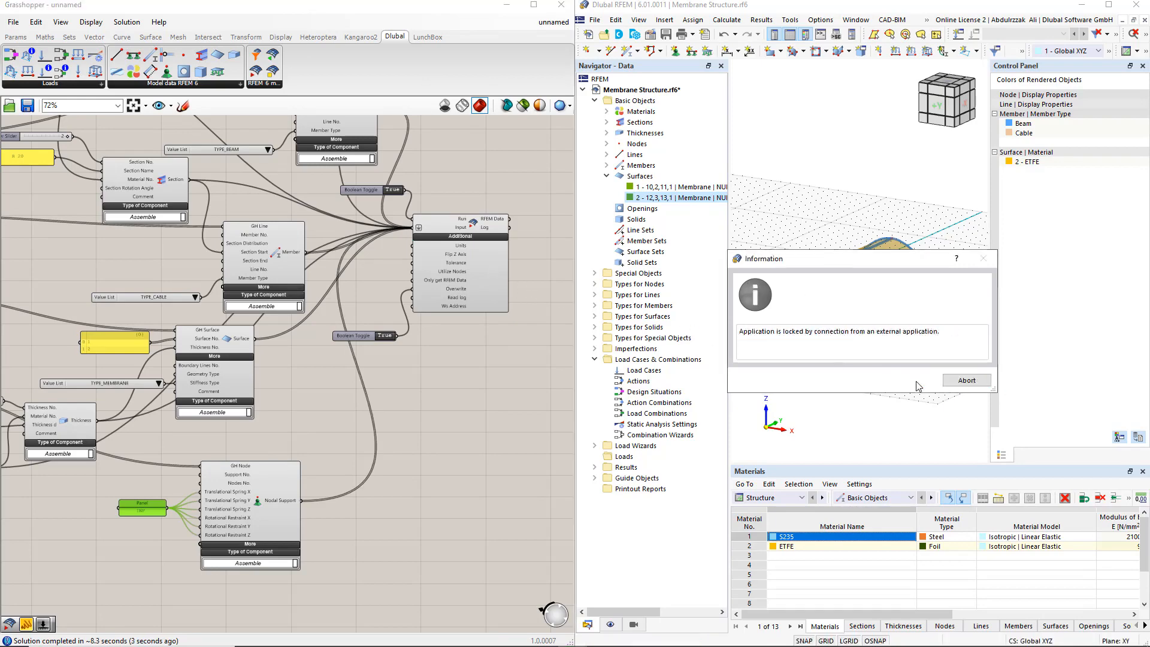
- Enlarge the nodal support symbols at the arch feet in the RFEM model view and check all supports
scroll(882, 317, "up", 5)
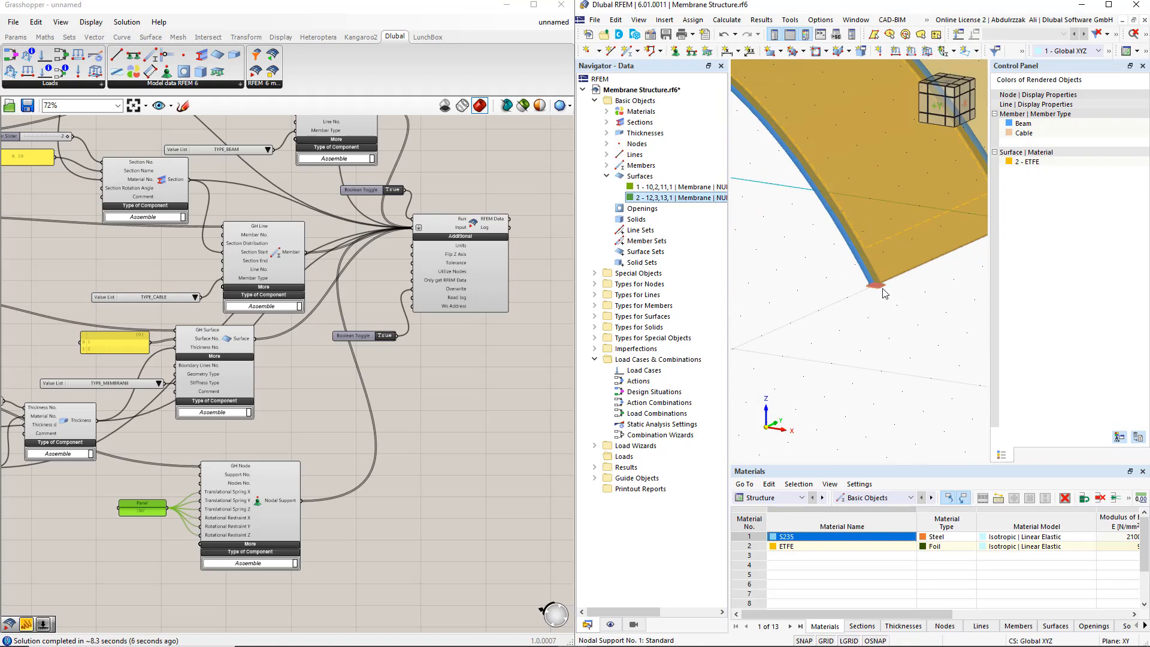
right_click(882, 288)
left_click_drag(919, 385, 985, 387)
left_click(837, 376)
scroll(839, 379, "down", 10)
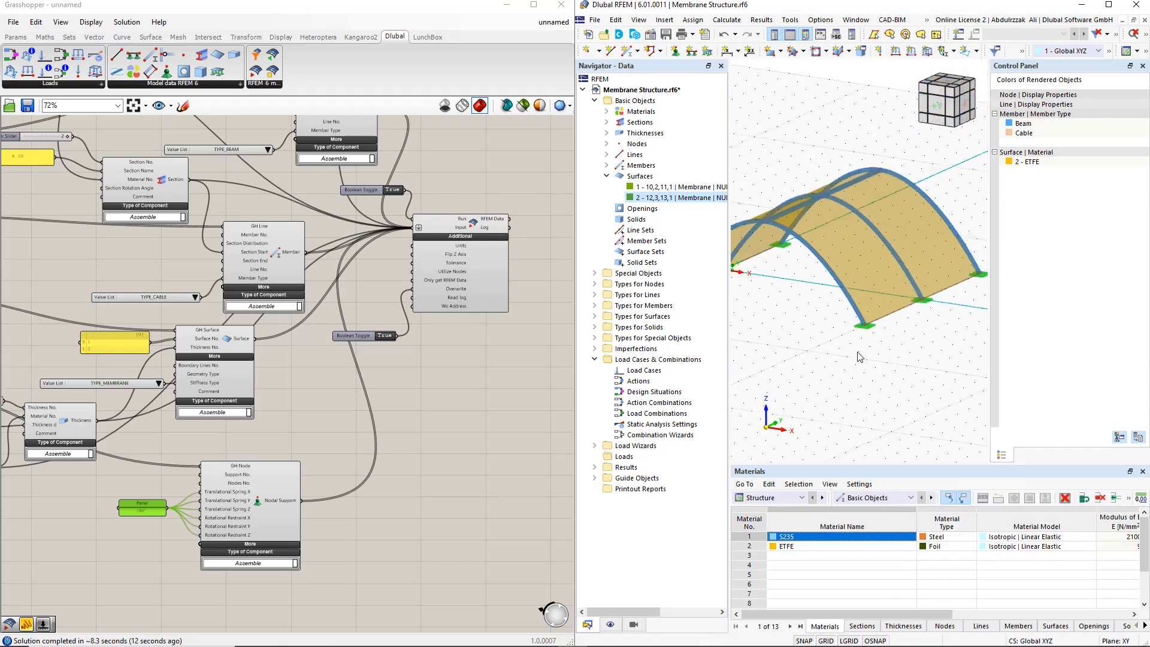
middle_click_drag(823, 362, 859, 335)
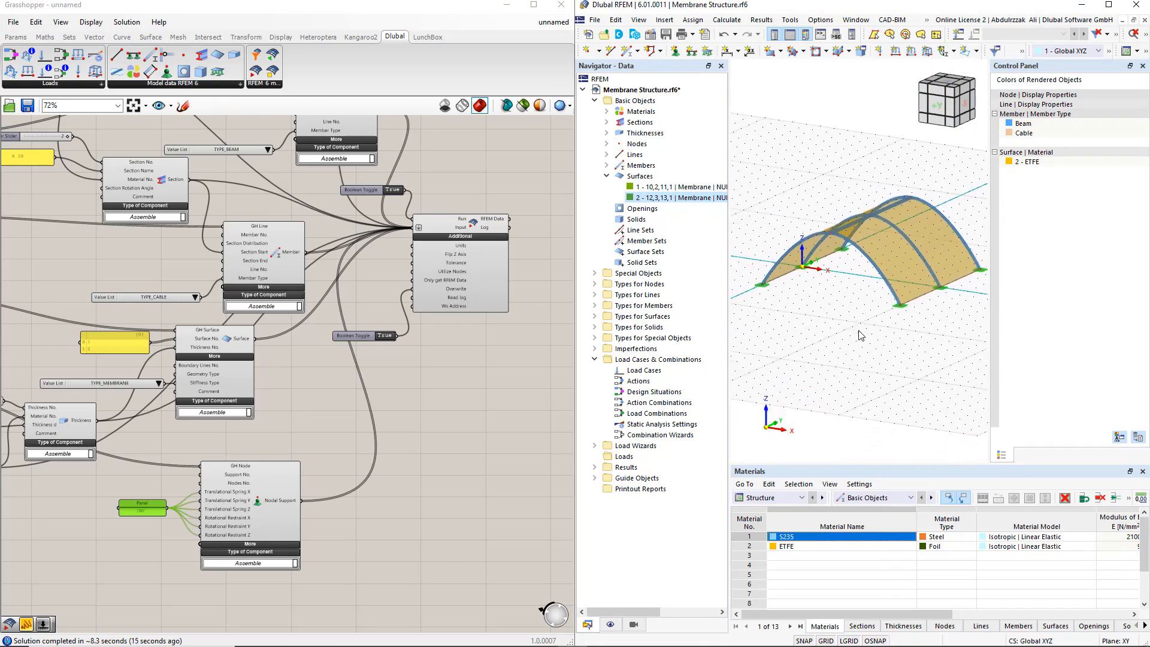